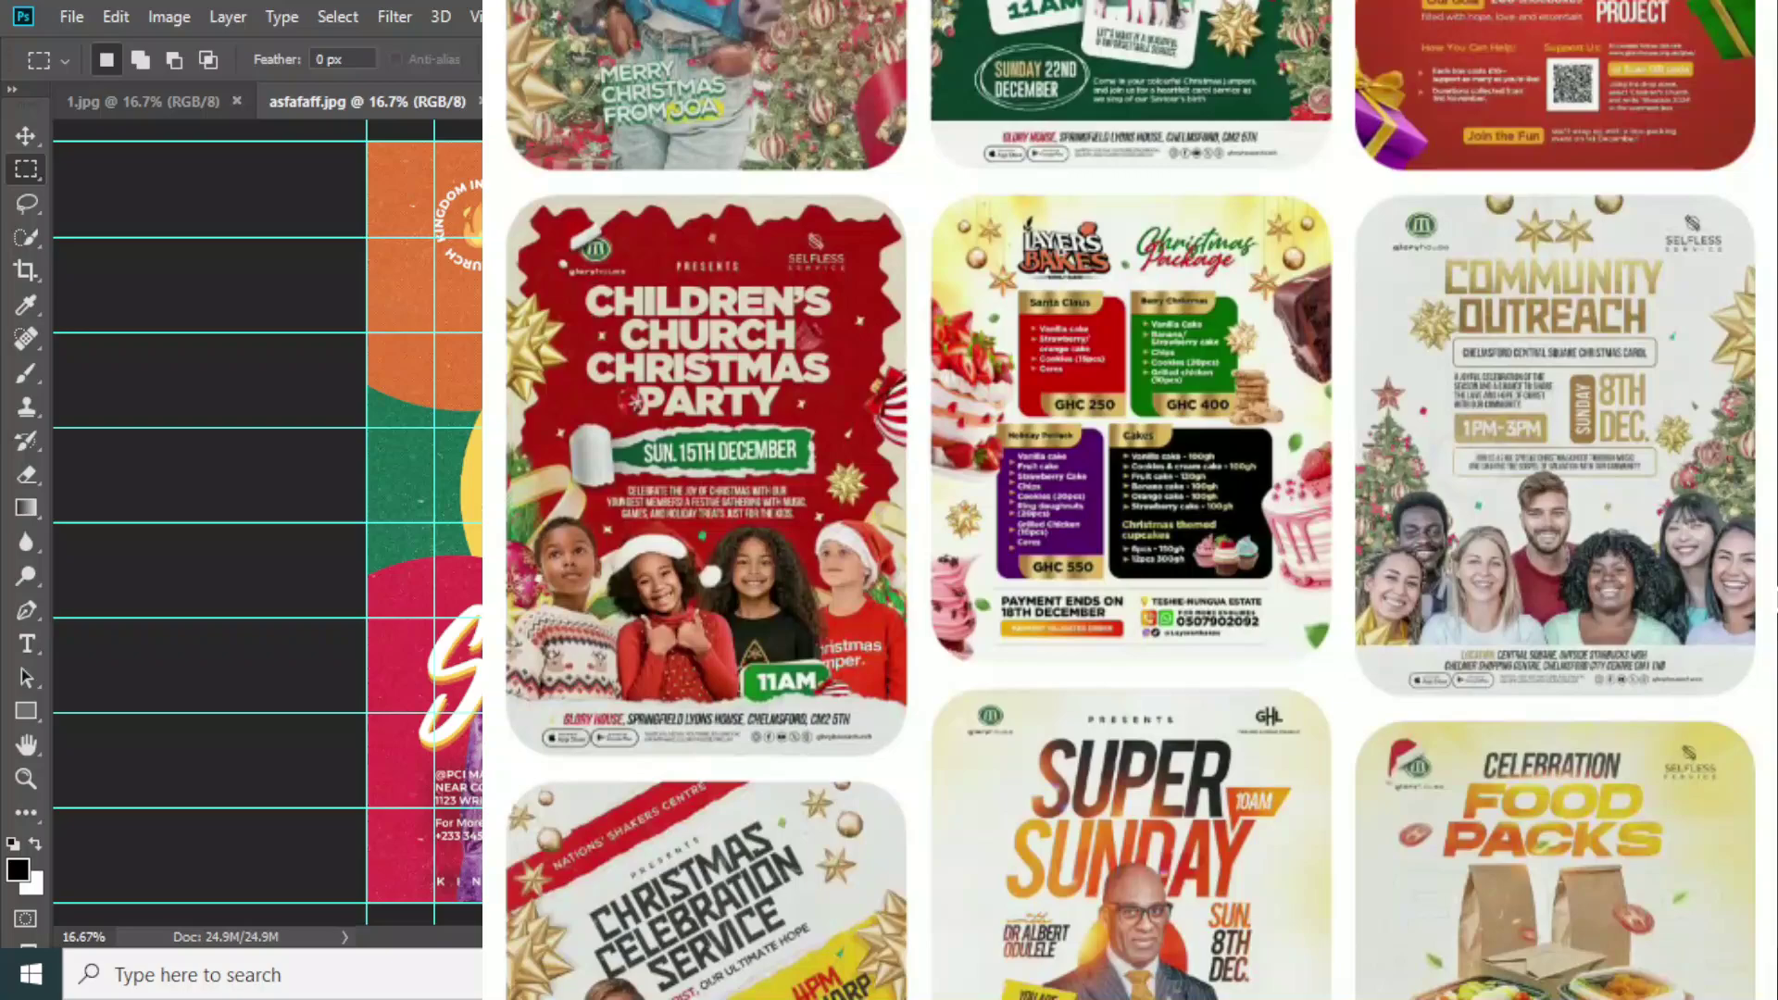
- Zoom in to compare the faces in plain 1.jpg and the textured reference flyer
{"action": "key", "text": "ctrl+plus"}
{"action": "key", "text": "ctrl+plus"}
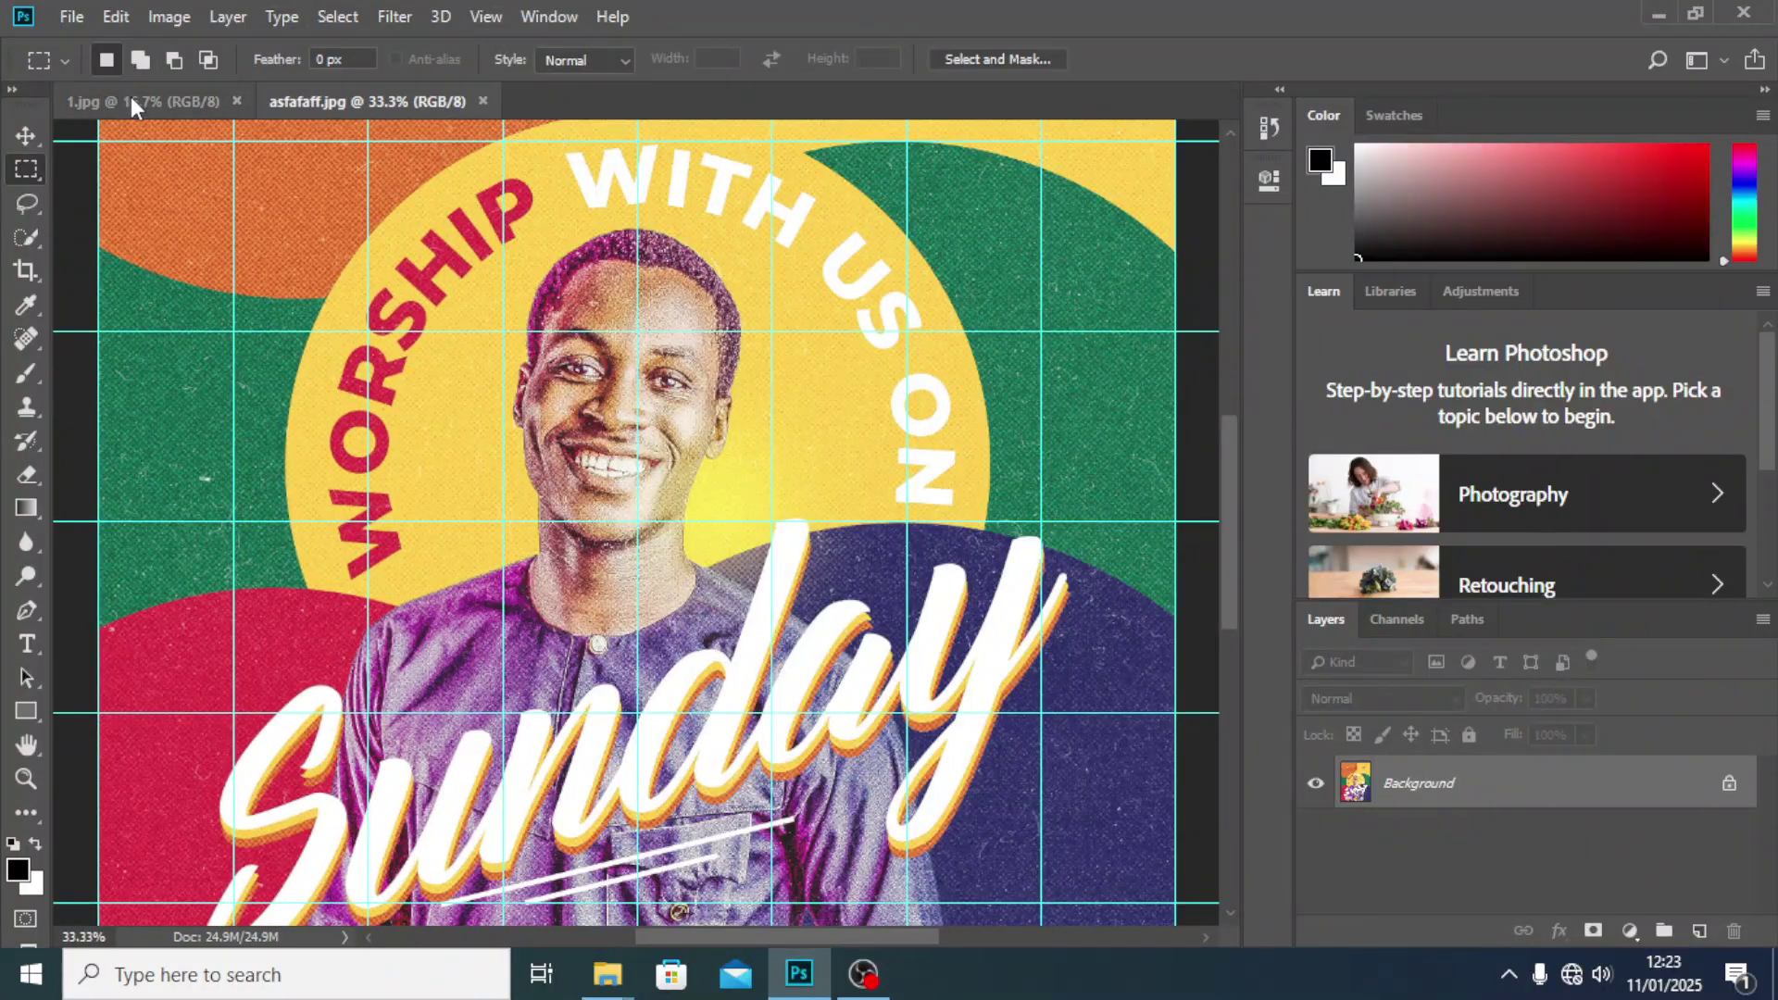
{"action": "left_click", "coordinate": [130, 98]}
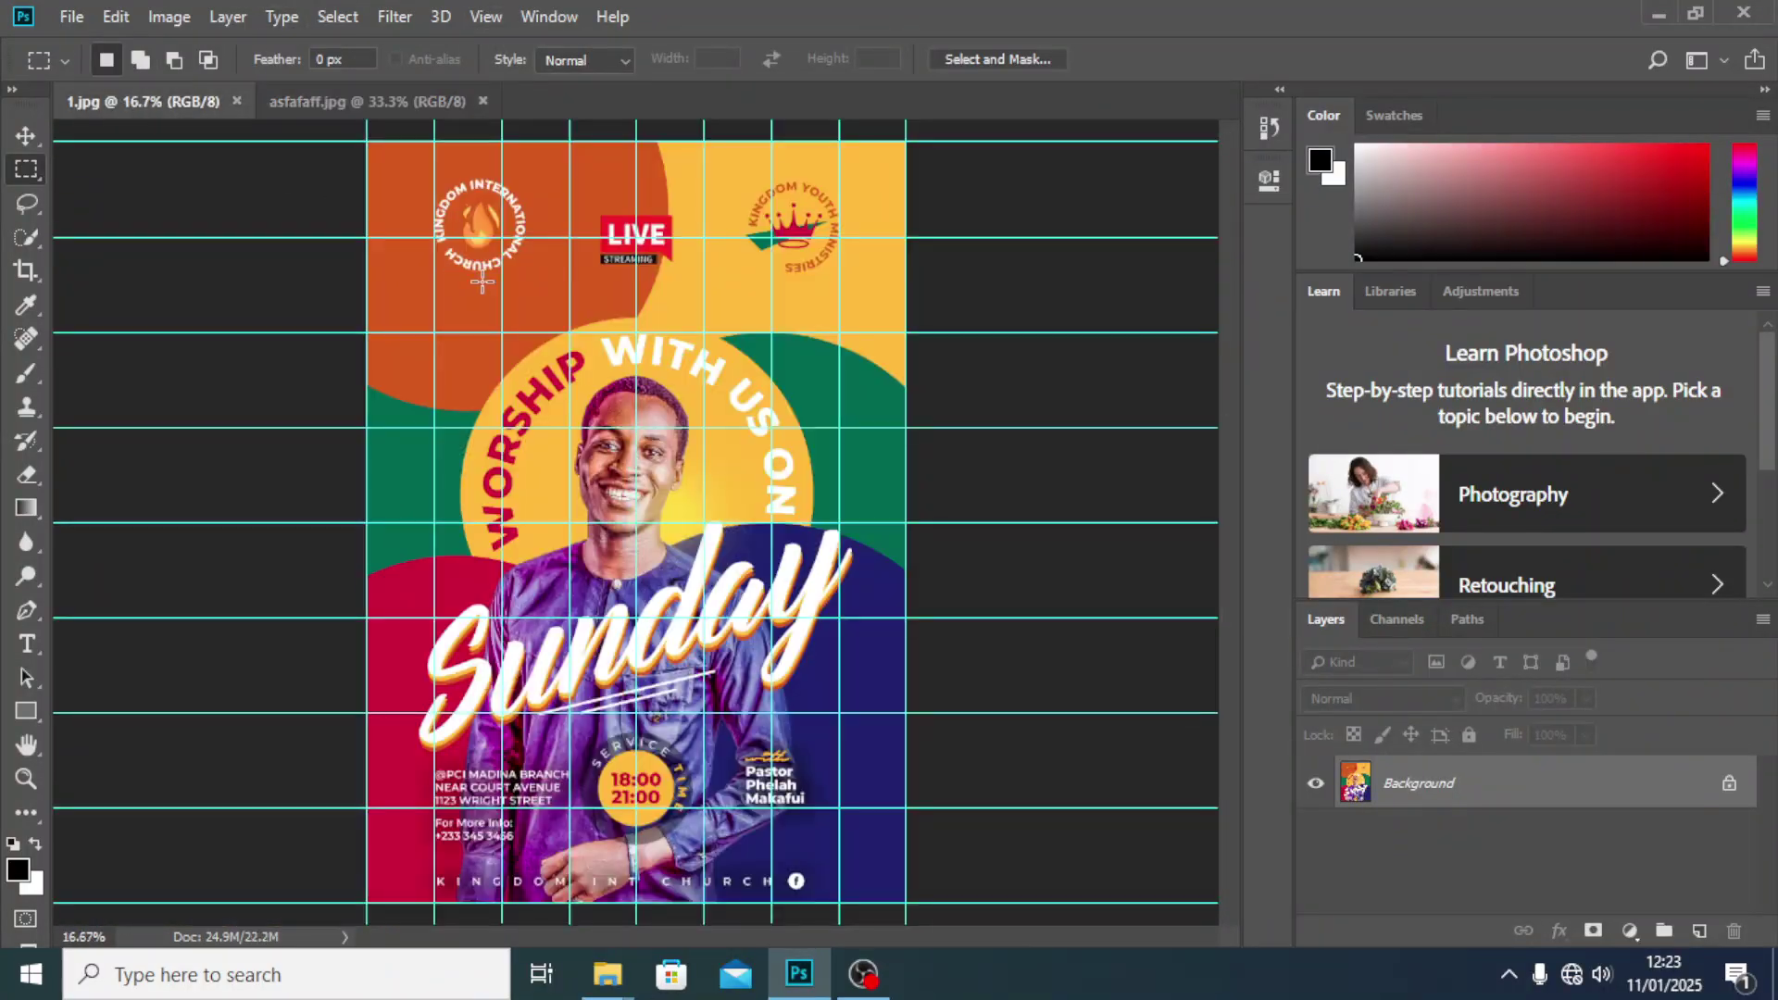
{"action": "key", "text": "ctrl+plus"}
{"action": "key", "text": "ctrl+plus"}
{"action": "key", "text": "ctrl+plus"}
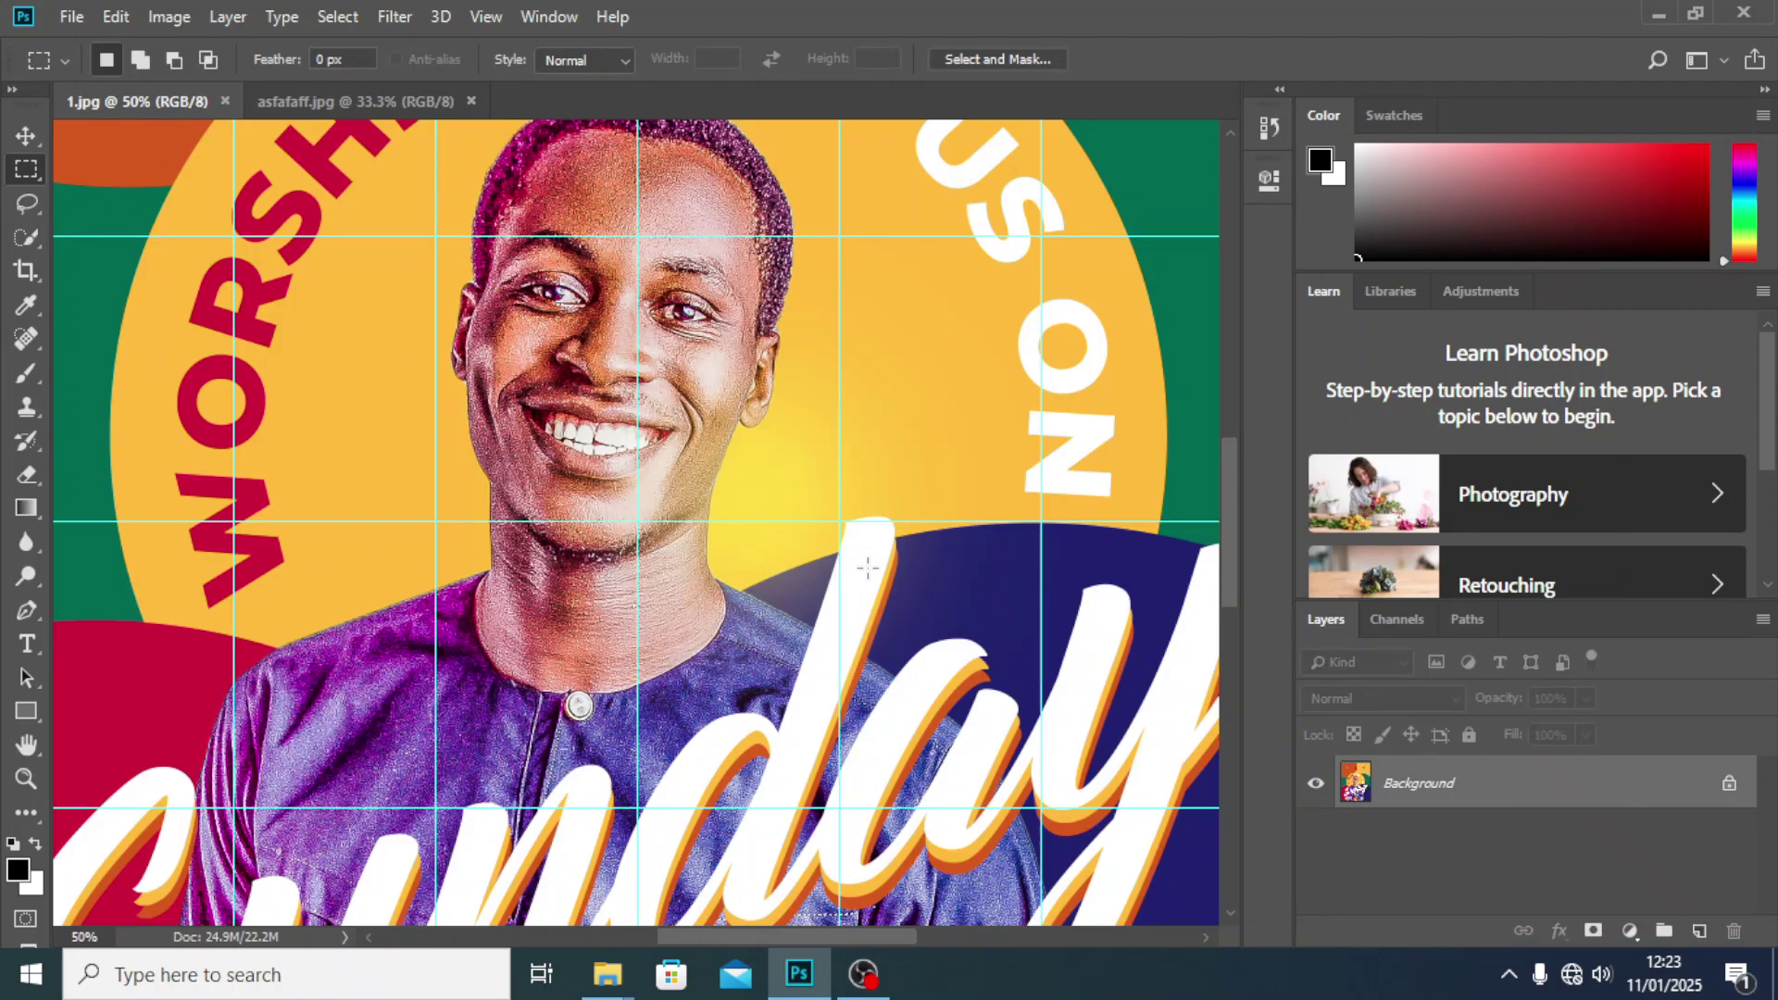
{"action": "left_click", "coordinate": [356, 101]}
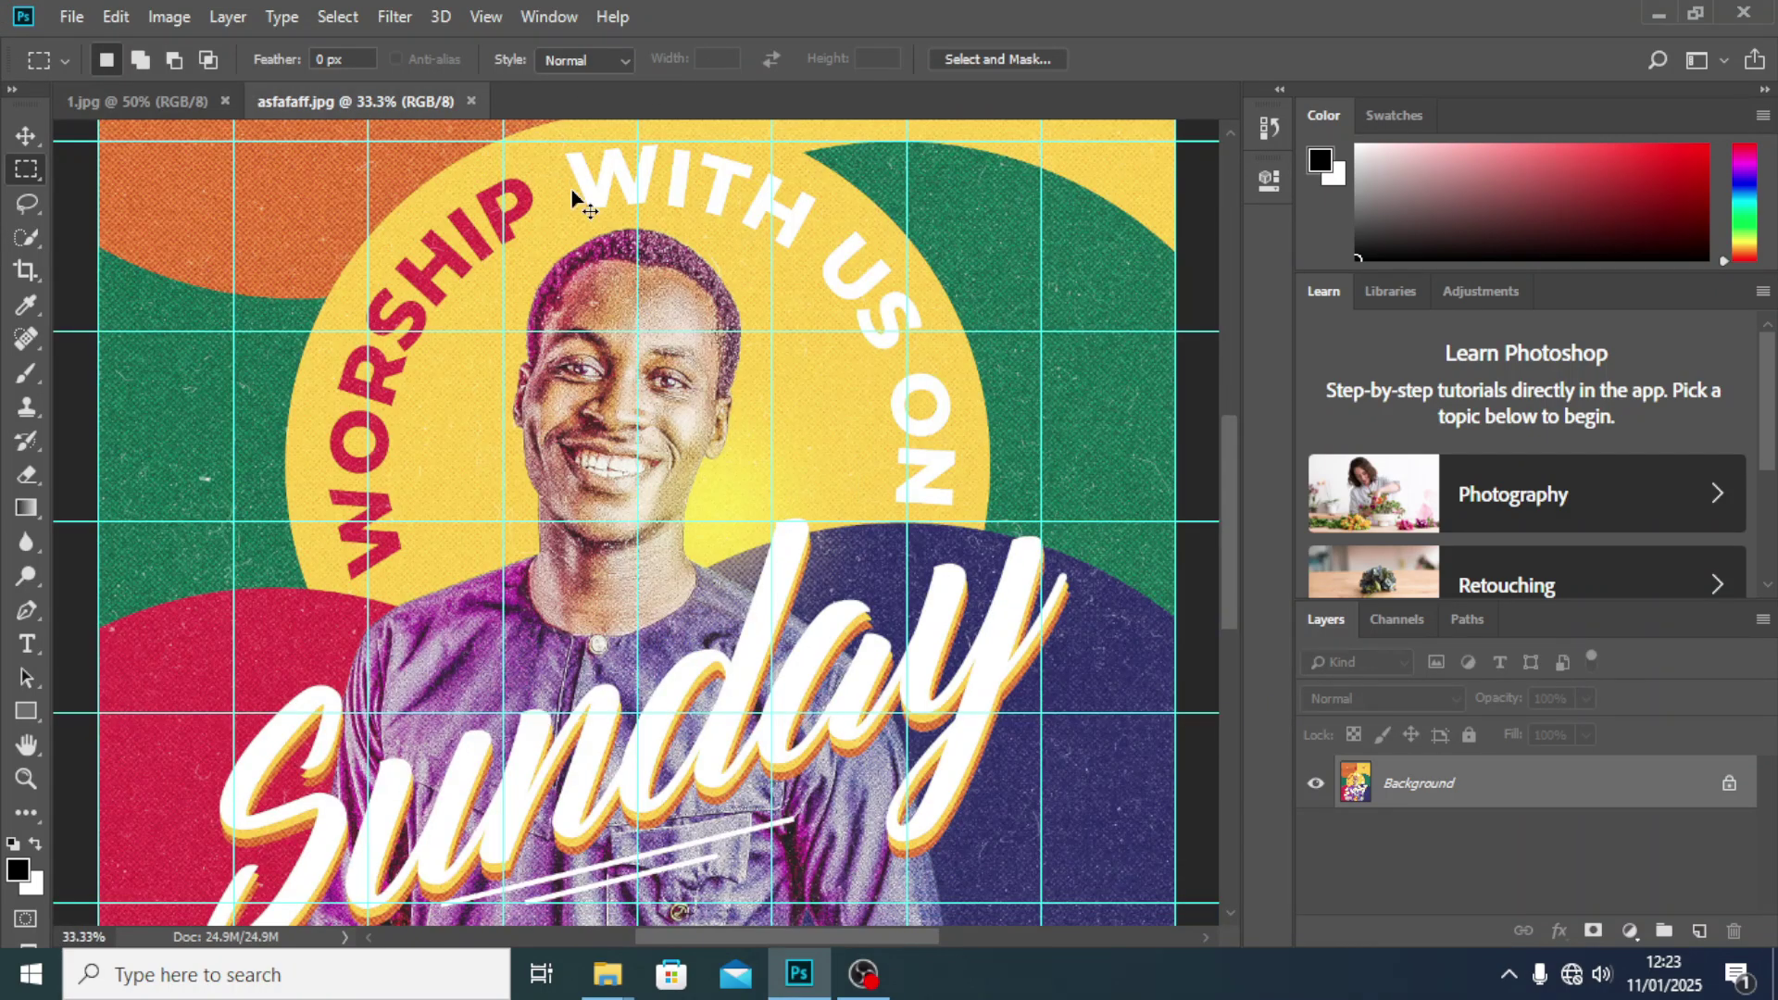
{"action": "key", "text": "ctrl+plus"}
{"action": "key", "text": "ctrl+plus"}
{"action": "key", "text": "ctrl+plus"}
{"action": "key", "text": "ctrl+plus"}
{"action": "key", "text": "ctrl+plus"}
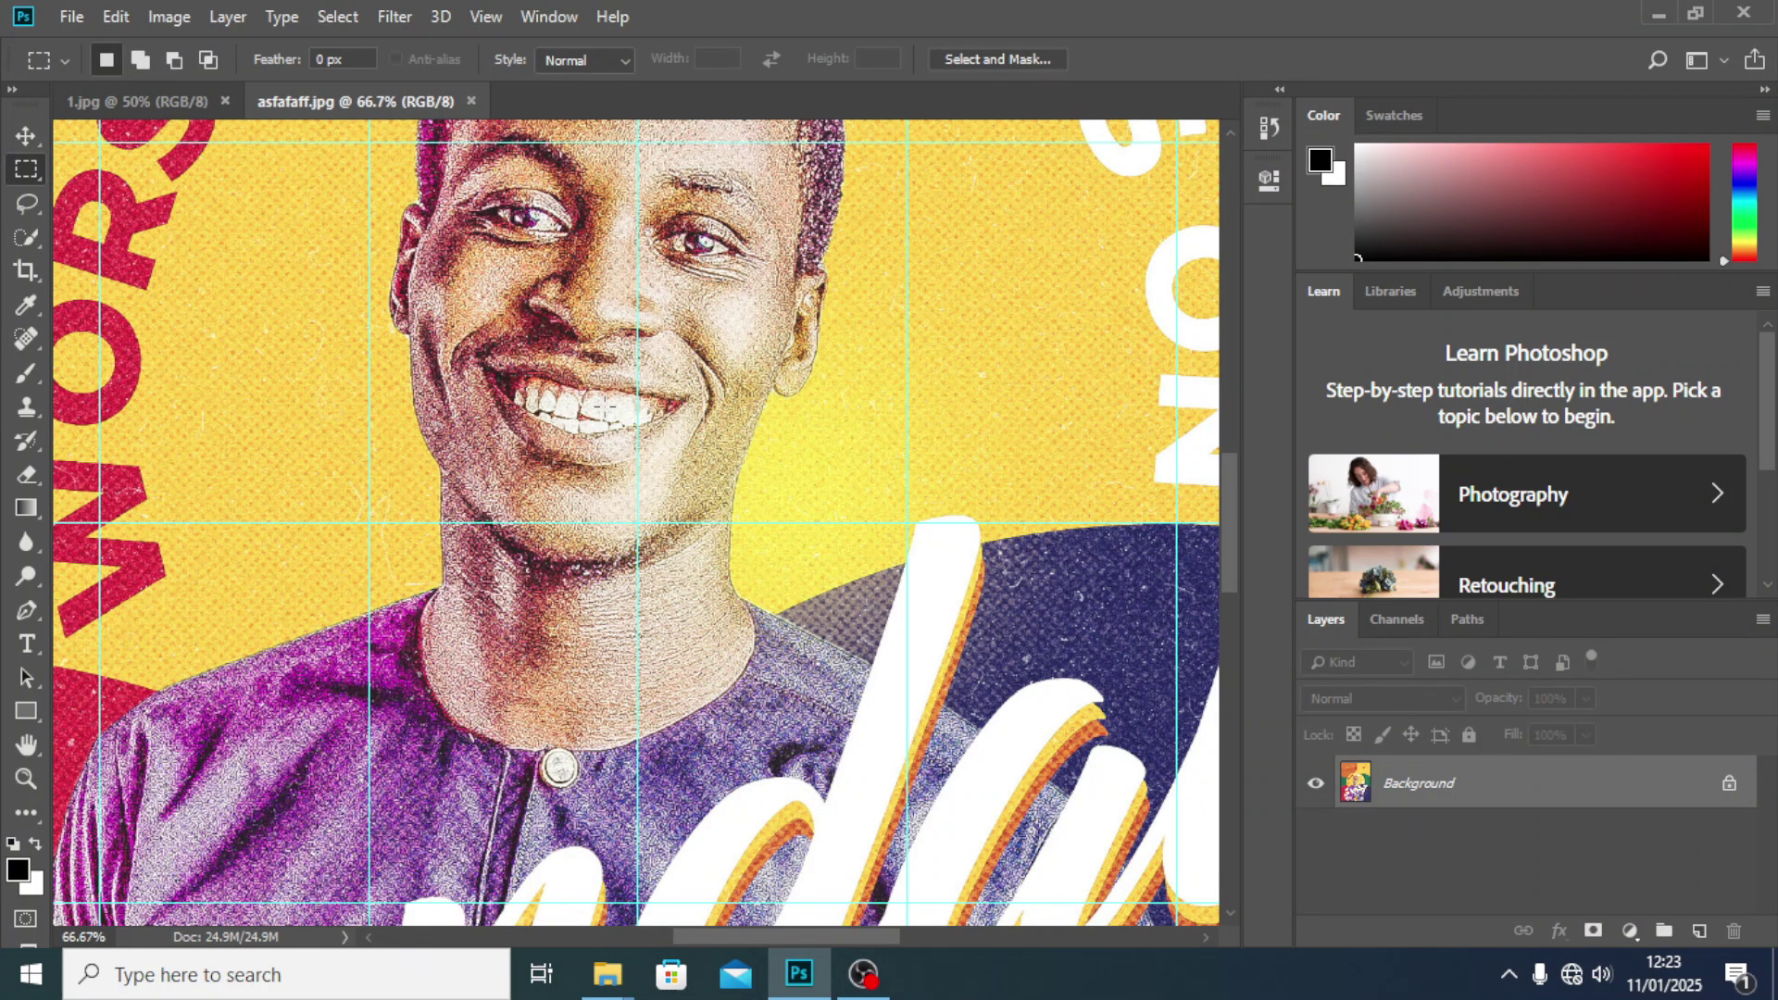
{"action": "scroll", "coordinate": [585, 347], "scroll_direction": "up", "scroll_amount": 6}
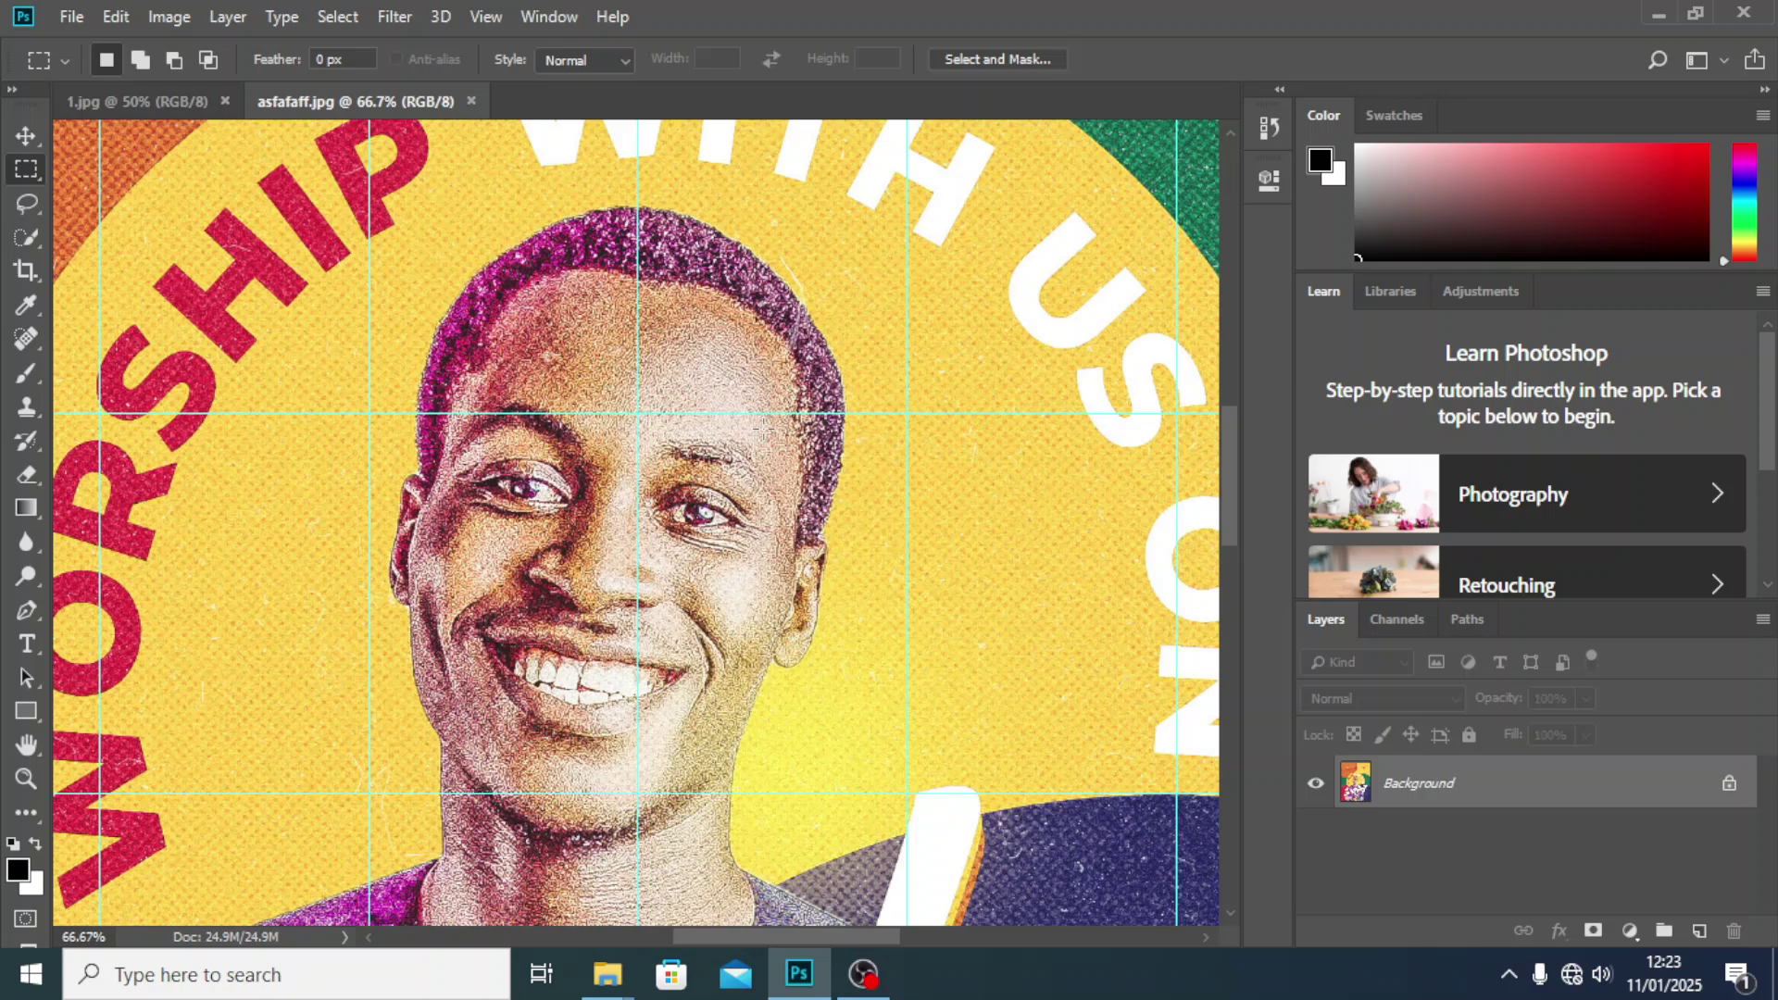
{"action": "scroll", "coordinate": [772, 419], "scroll_direction": "up", "scroll_amount": 3}
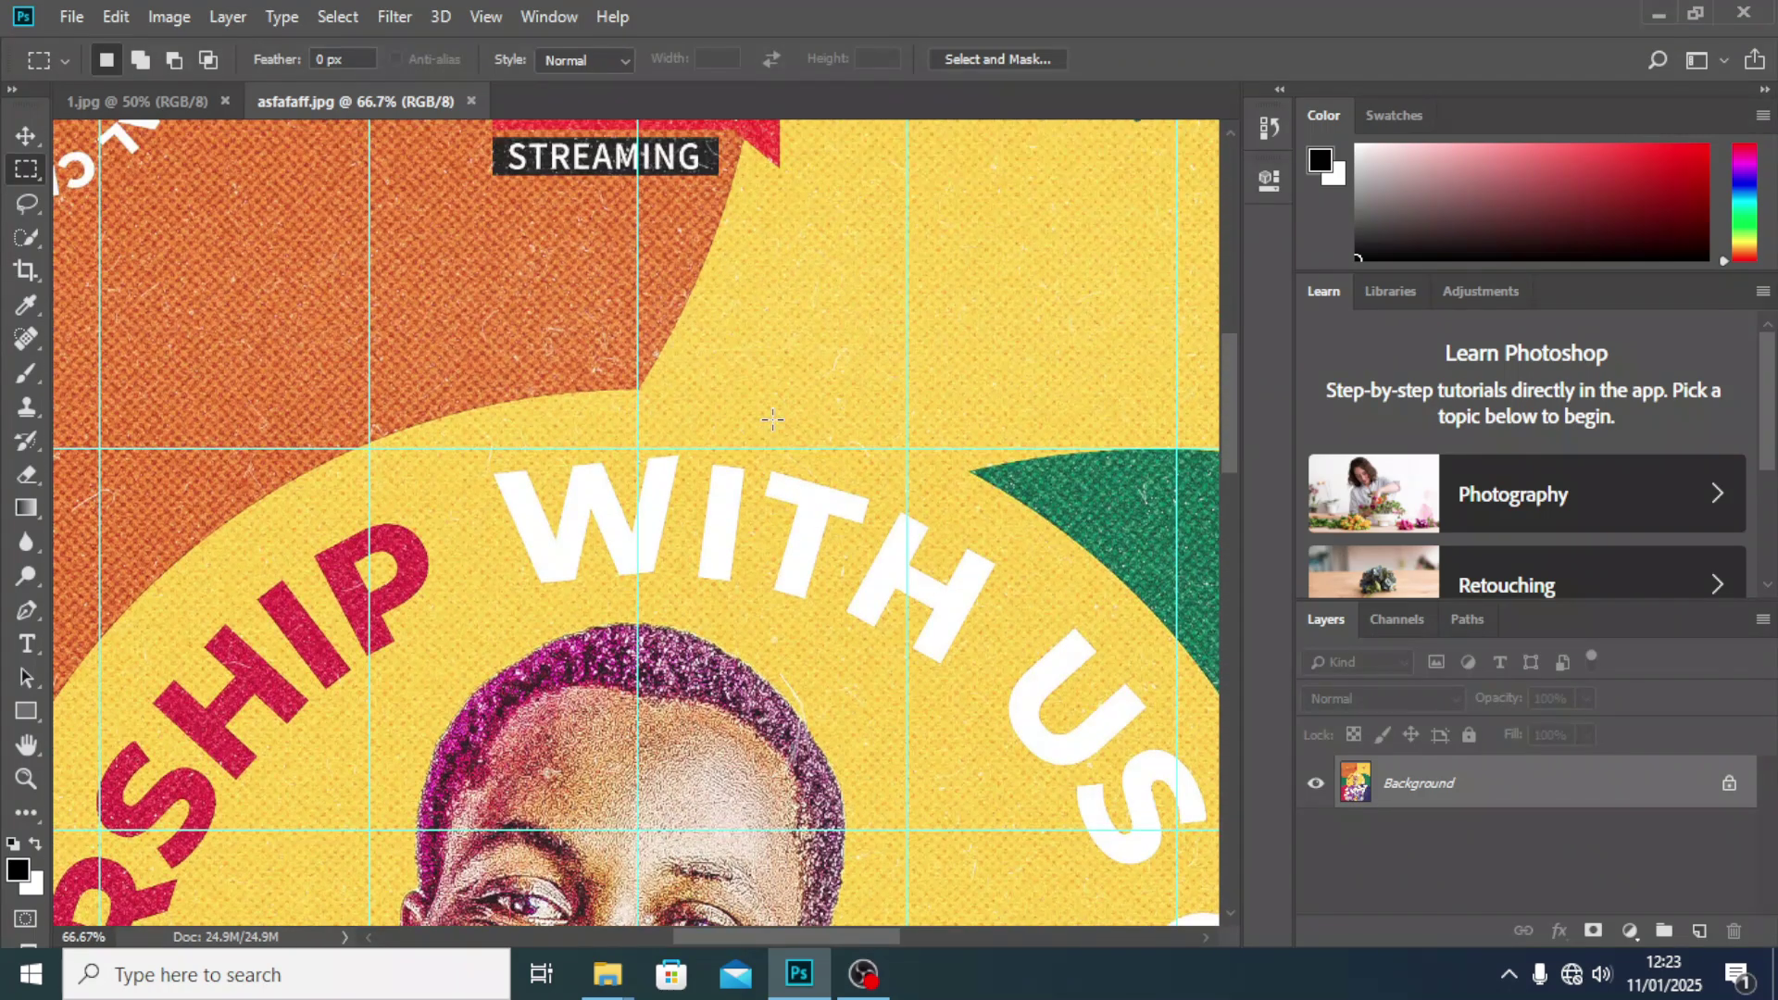
- Inspect the reference flyer's halftone texture, then fit plain 1.jpg in view
{"action": "key", "text": "ctrl+minus"}
{"action": "key", "text": "ctrl+0"}
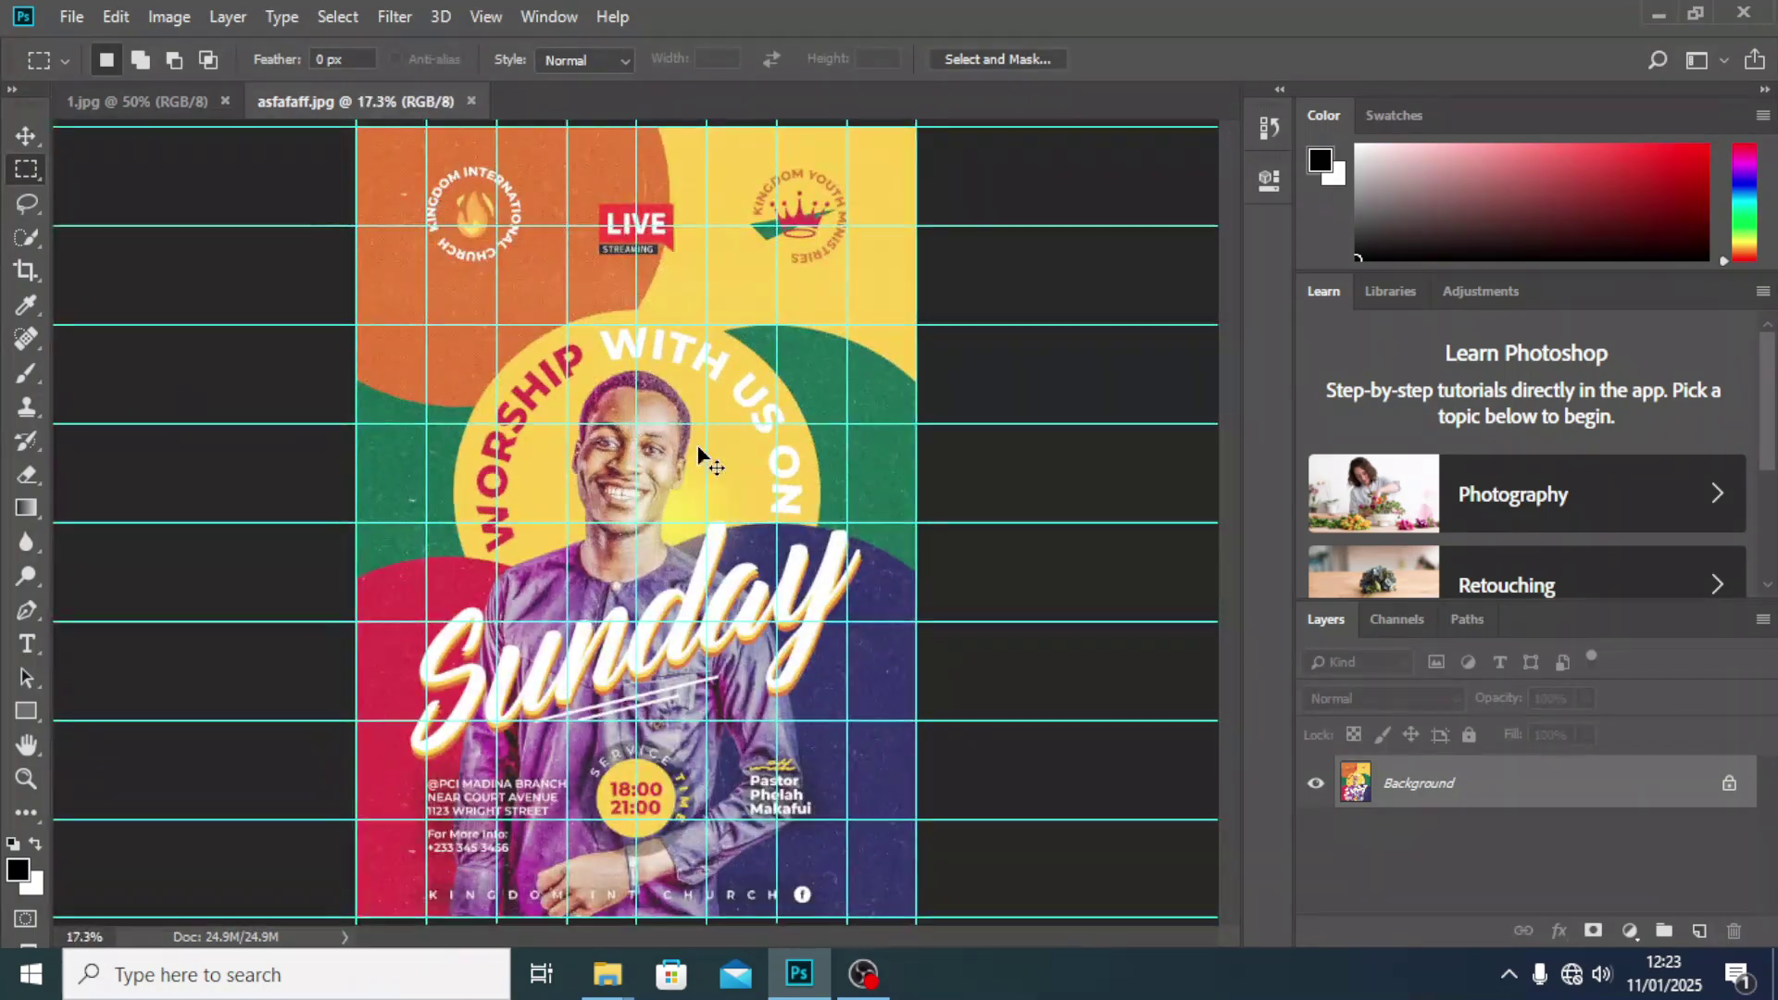
{"action": "key", "text": "ctrl+plus"}
{"action": "key", "text": "ctrl+plus"}
{"action": "key", "text": "ctrl+plus"}
{"action": "key", "text": "ctrl+plus"}
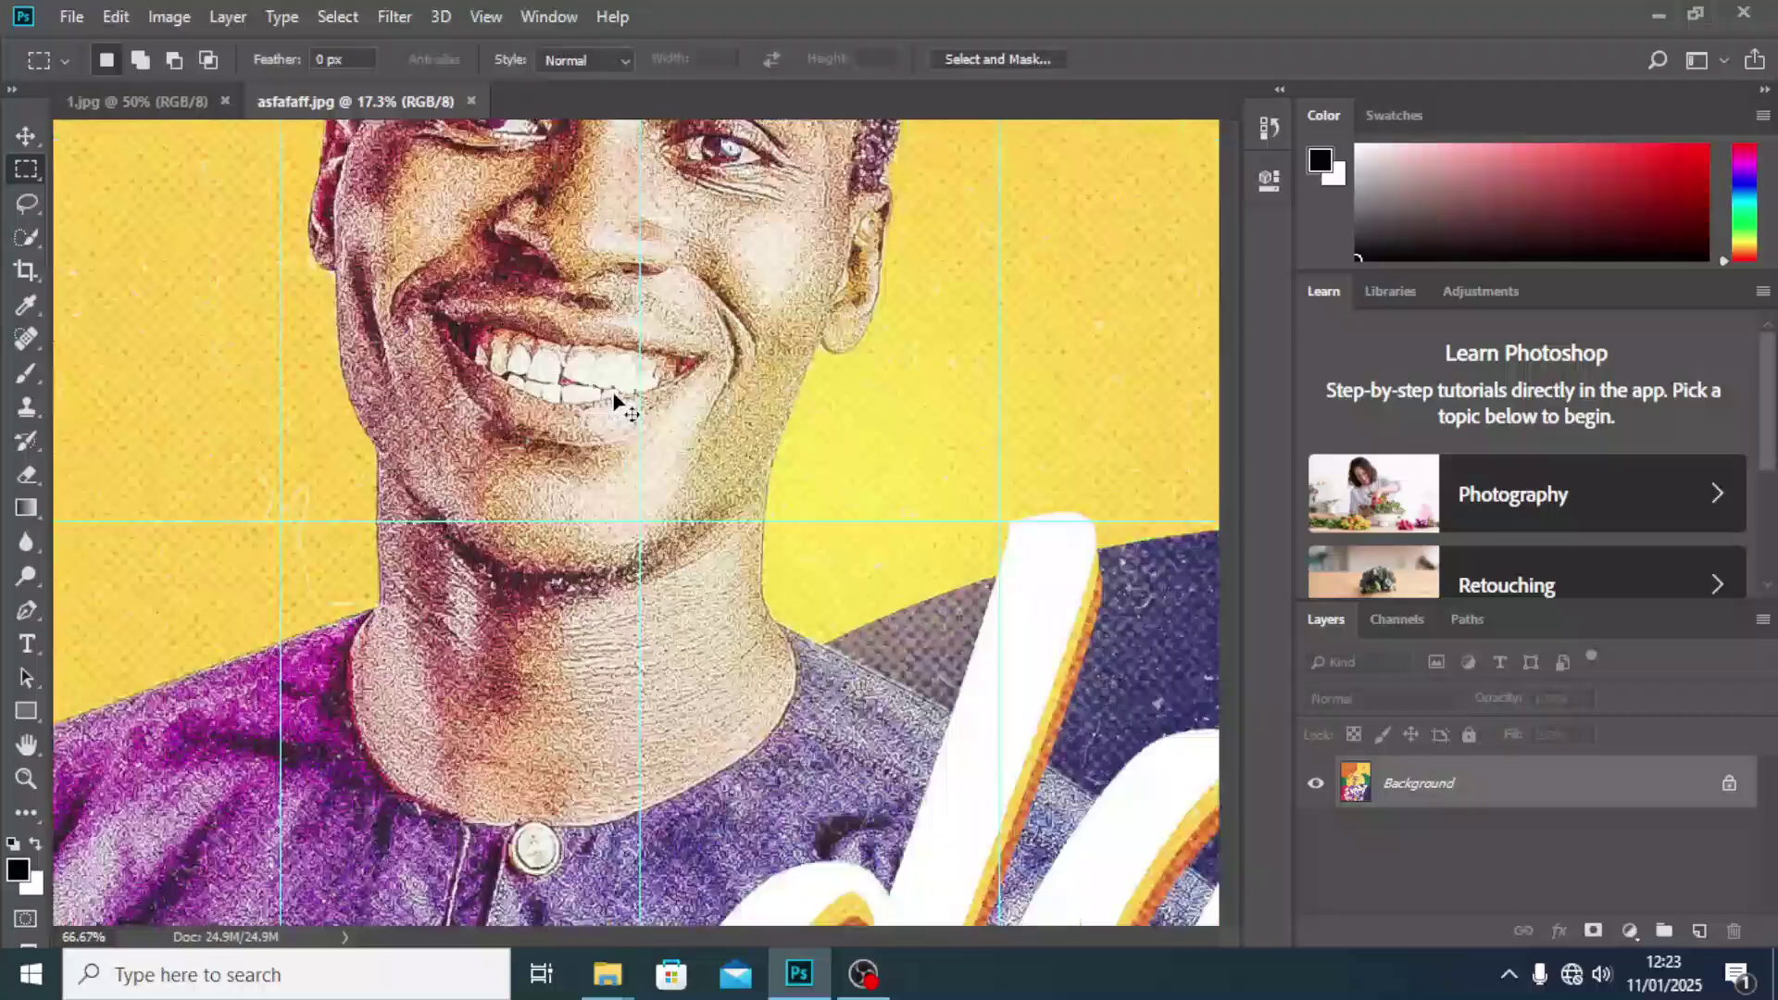
{"action": "key", "text": "ctrl+plus"}
{"action": "key", "text": "ctrl+plus"}
{"action": "key", "text": "ctrl+minus"}
{"action": "key", "text": "ctrl+minus"}
{"action": "key", "text": "ctrl+minus"}
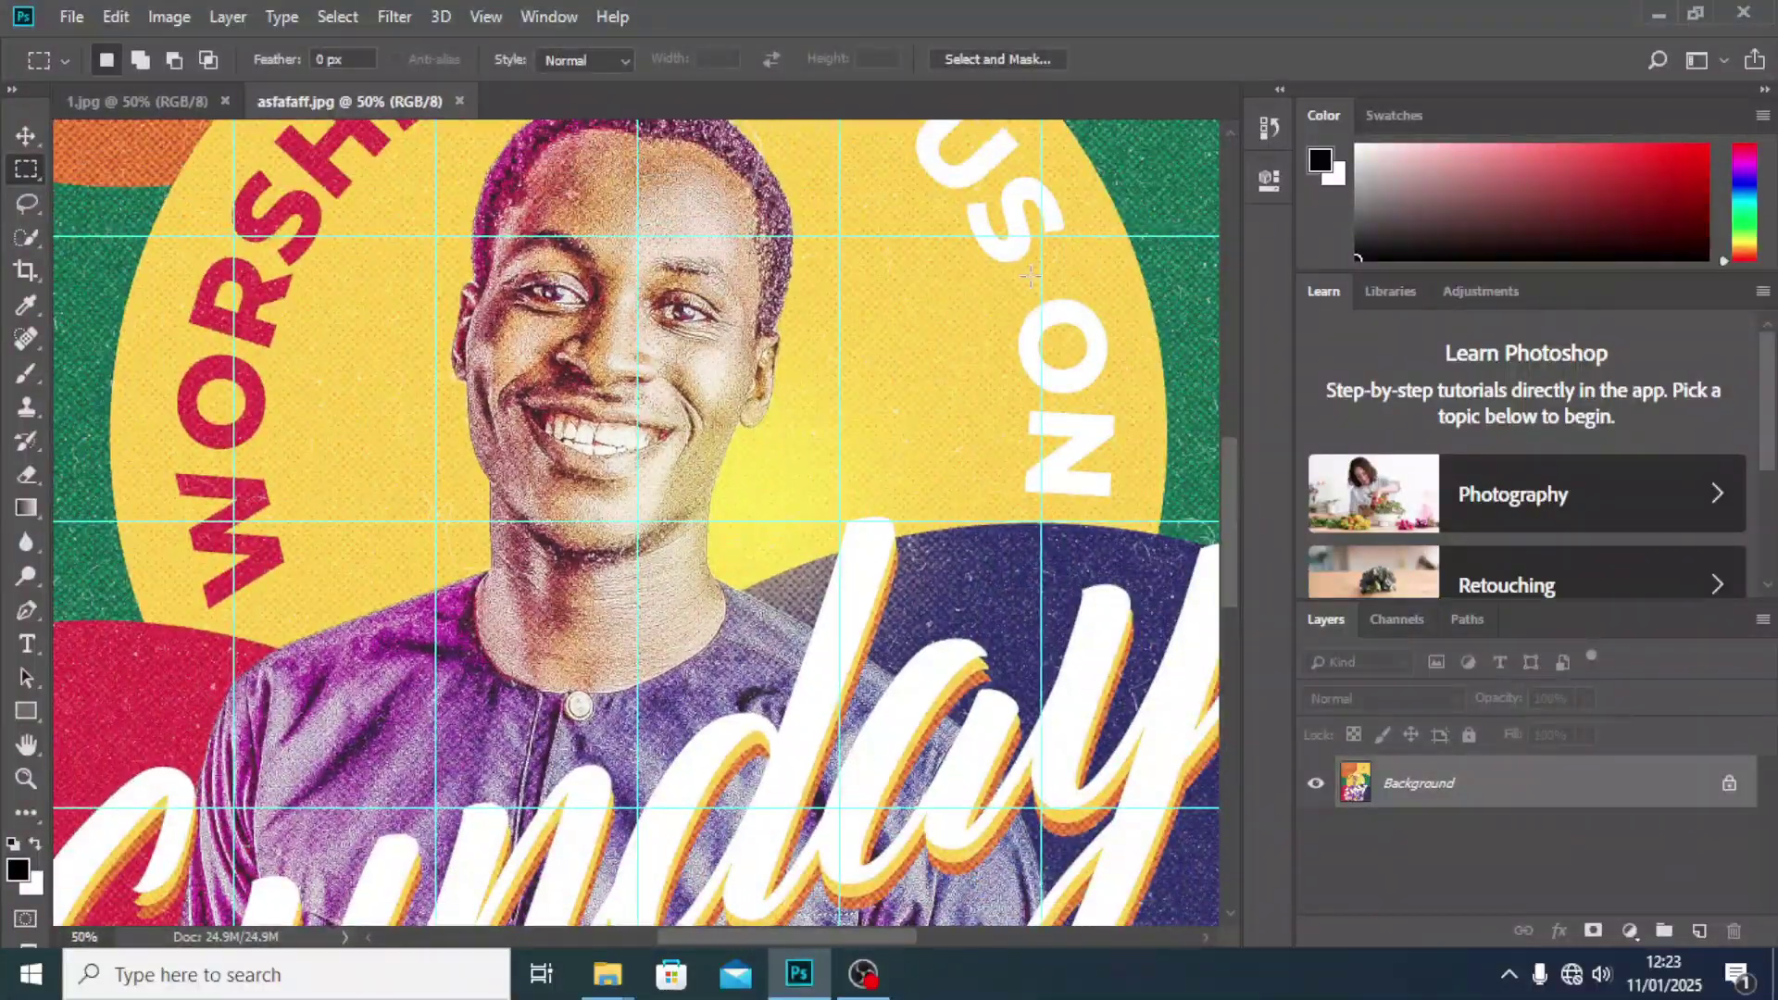
{"action": "left_click_drag", "start_coordinate": [1229, 500], "coordinate": [1240, 387]}
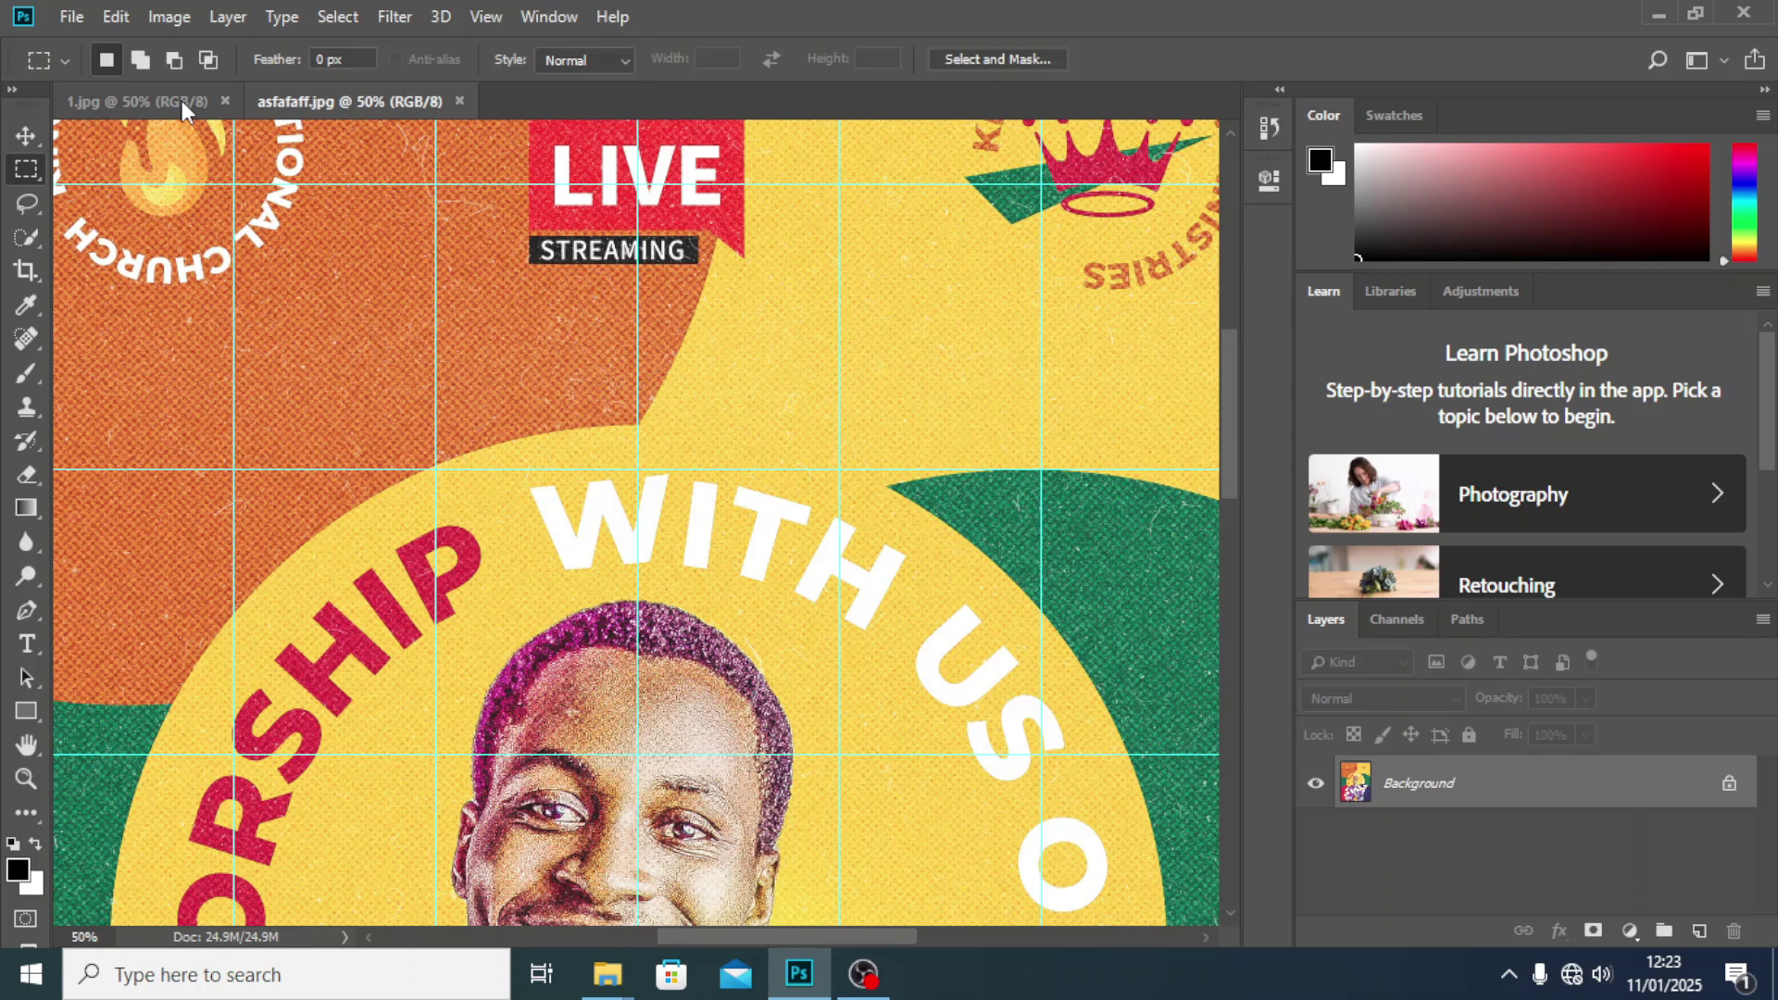
{"action": "left_click", "coordinate": [182, 104]}
{"action": "key", "text": "ctrl+0"}
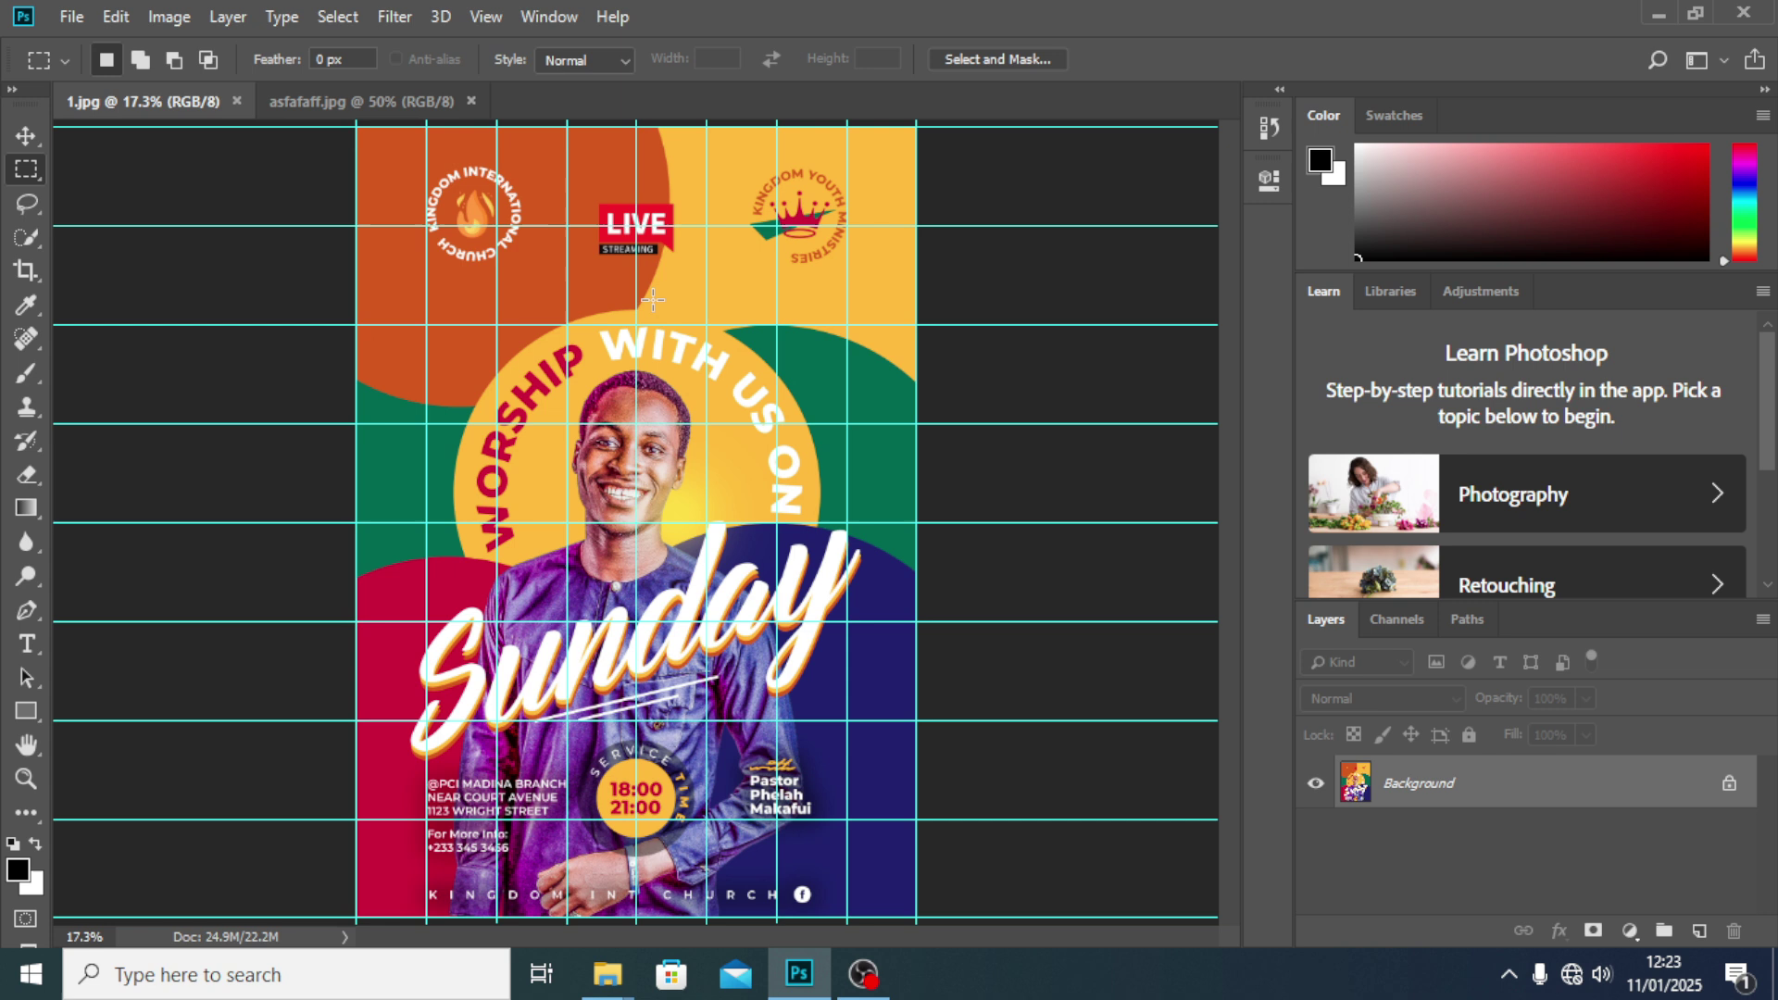
- Close the Color panel and the Learn panel group, leaving only Layers
{"action": "left_click", "coordinate": [1763, 115]}
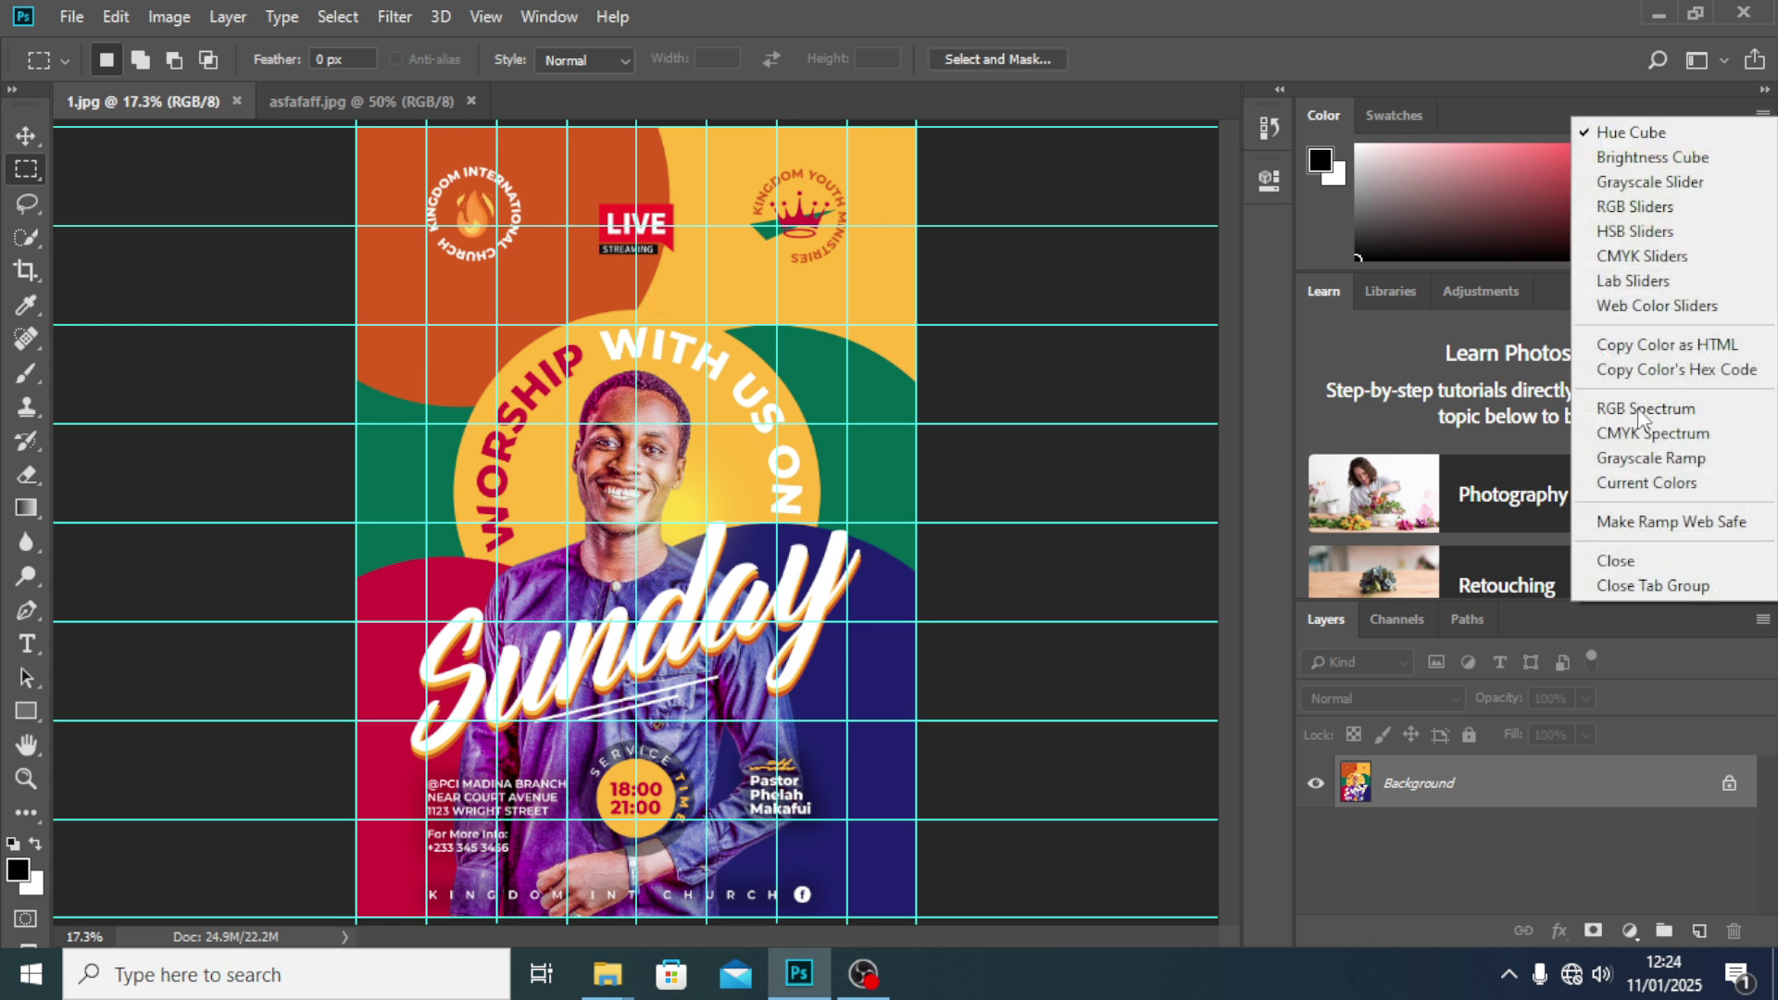
{"action": "left_click", "coordinate": [1634, 560]}
{"action": "left_click", "coordinate": [1763, 115]}
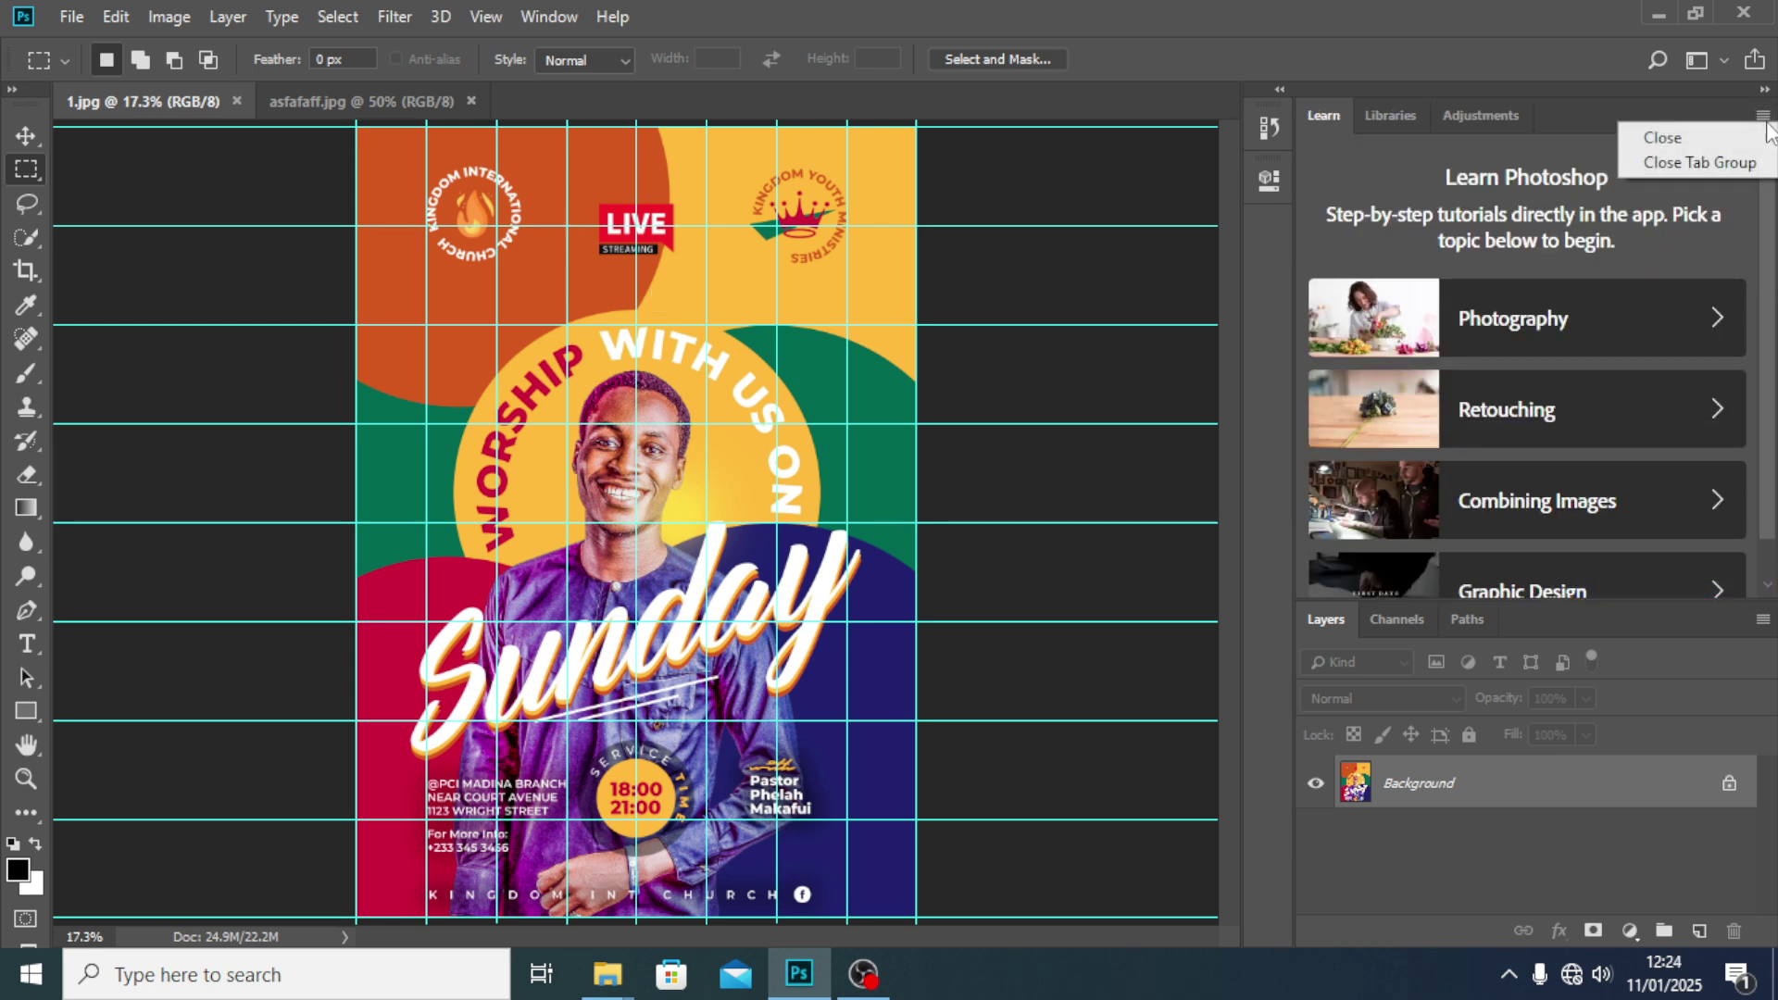
{"action": "left_click", "coordinate": [1720, 164]}
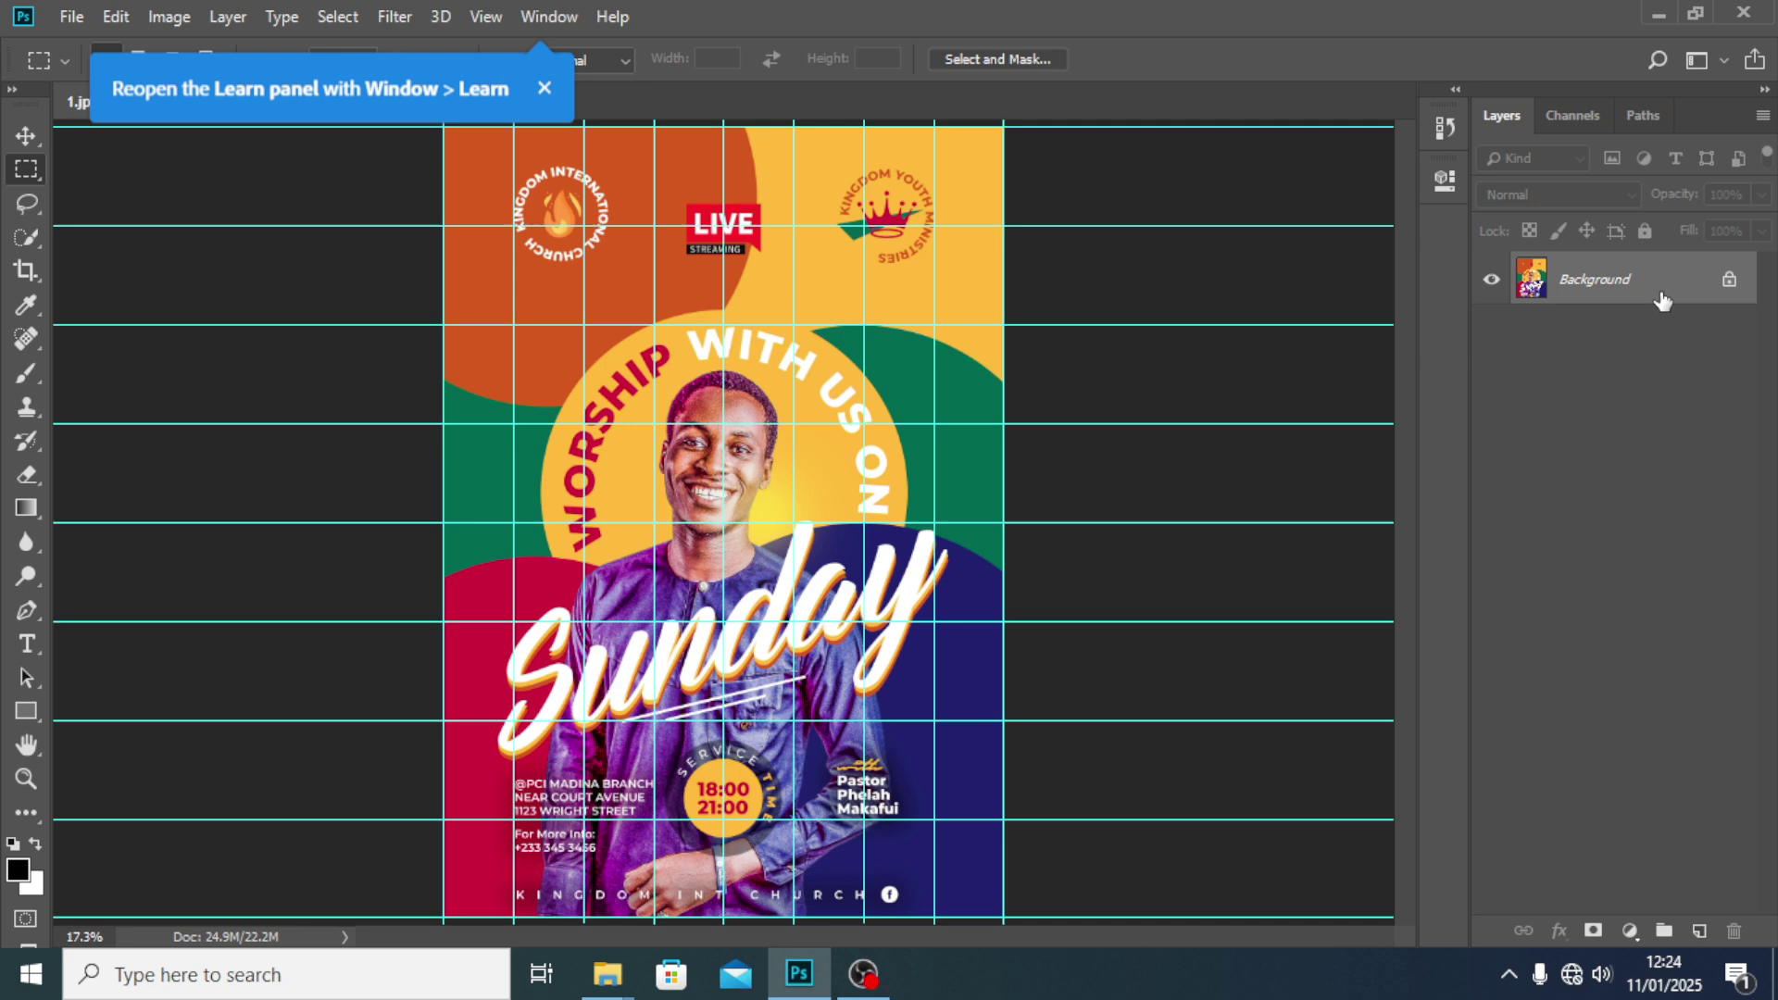
- Duplicate the background as a smart object and delete the original Background layer
{"action": "key", "text": "ctrl+j"}
{"action": "right_click", "coordinate": [1626, 280]}
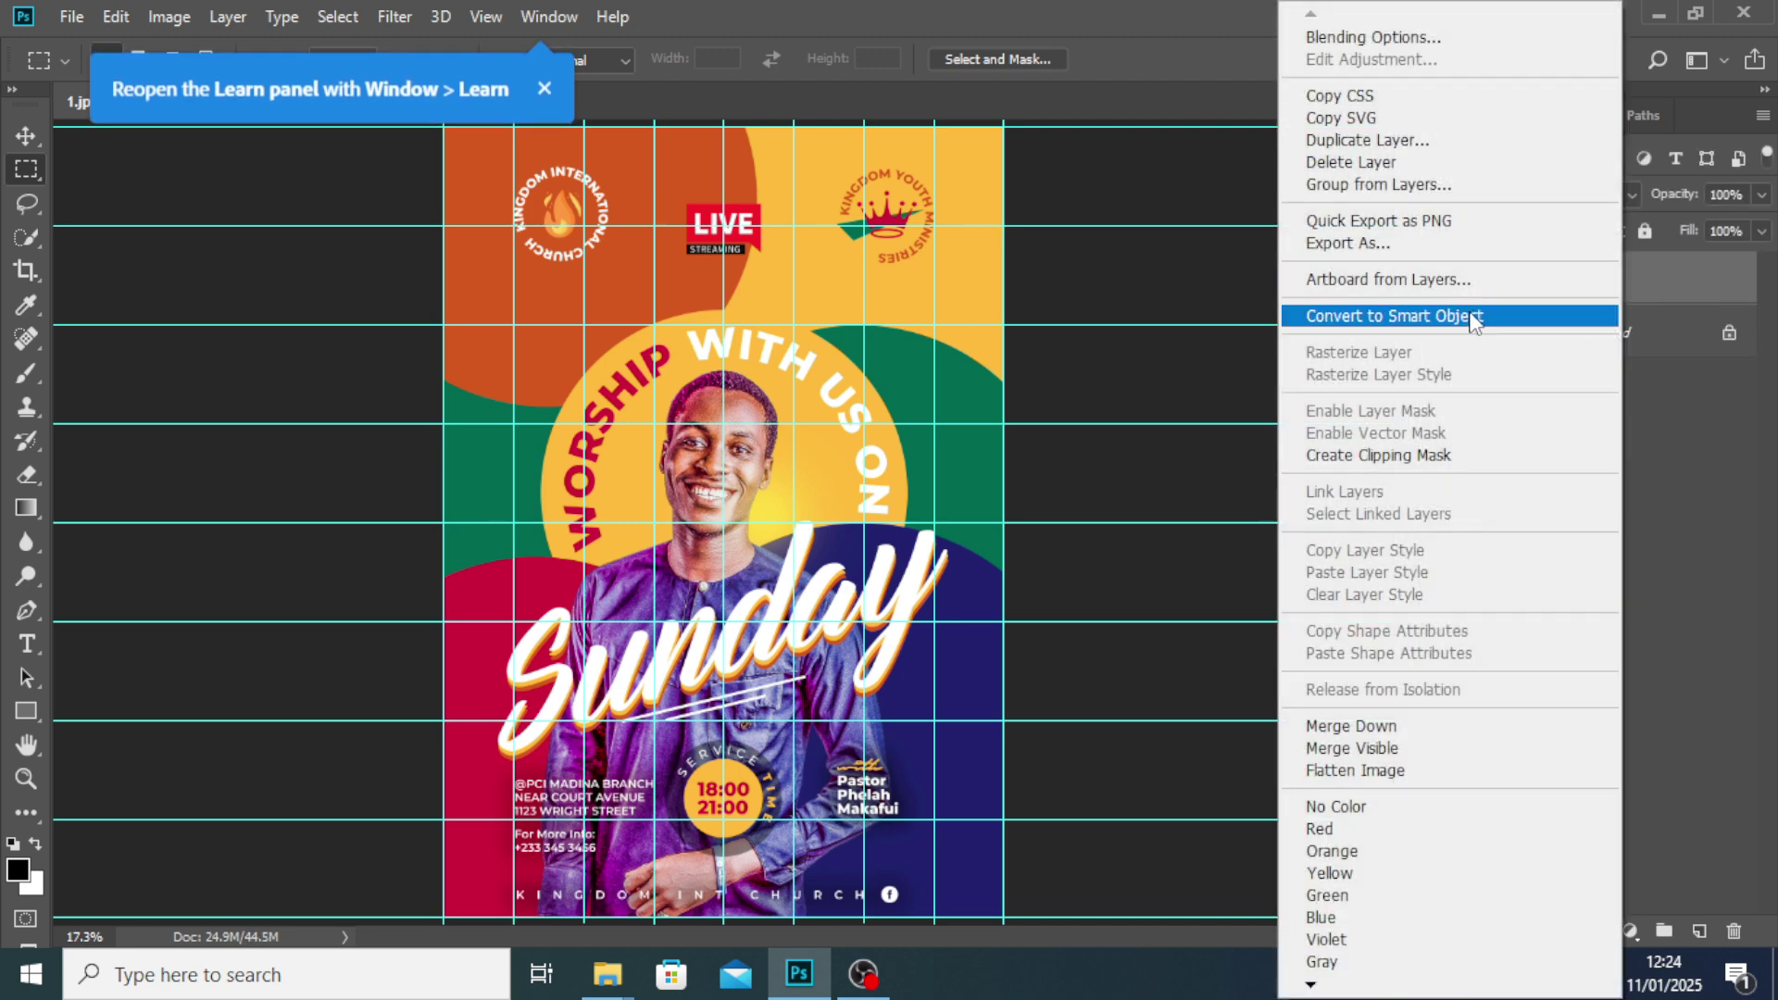
{"action": "left_click", "coordinate": [1574, 205]}
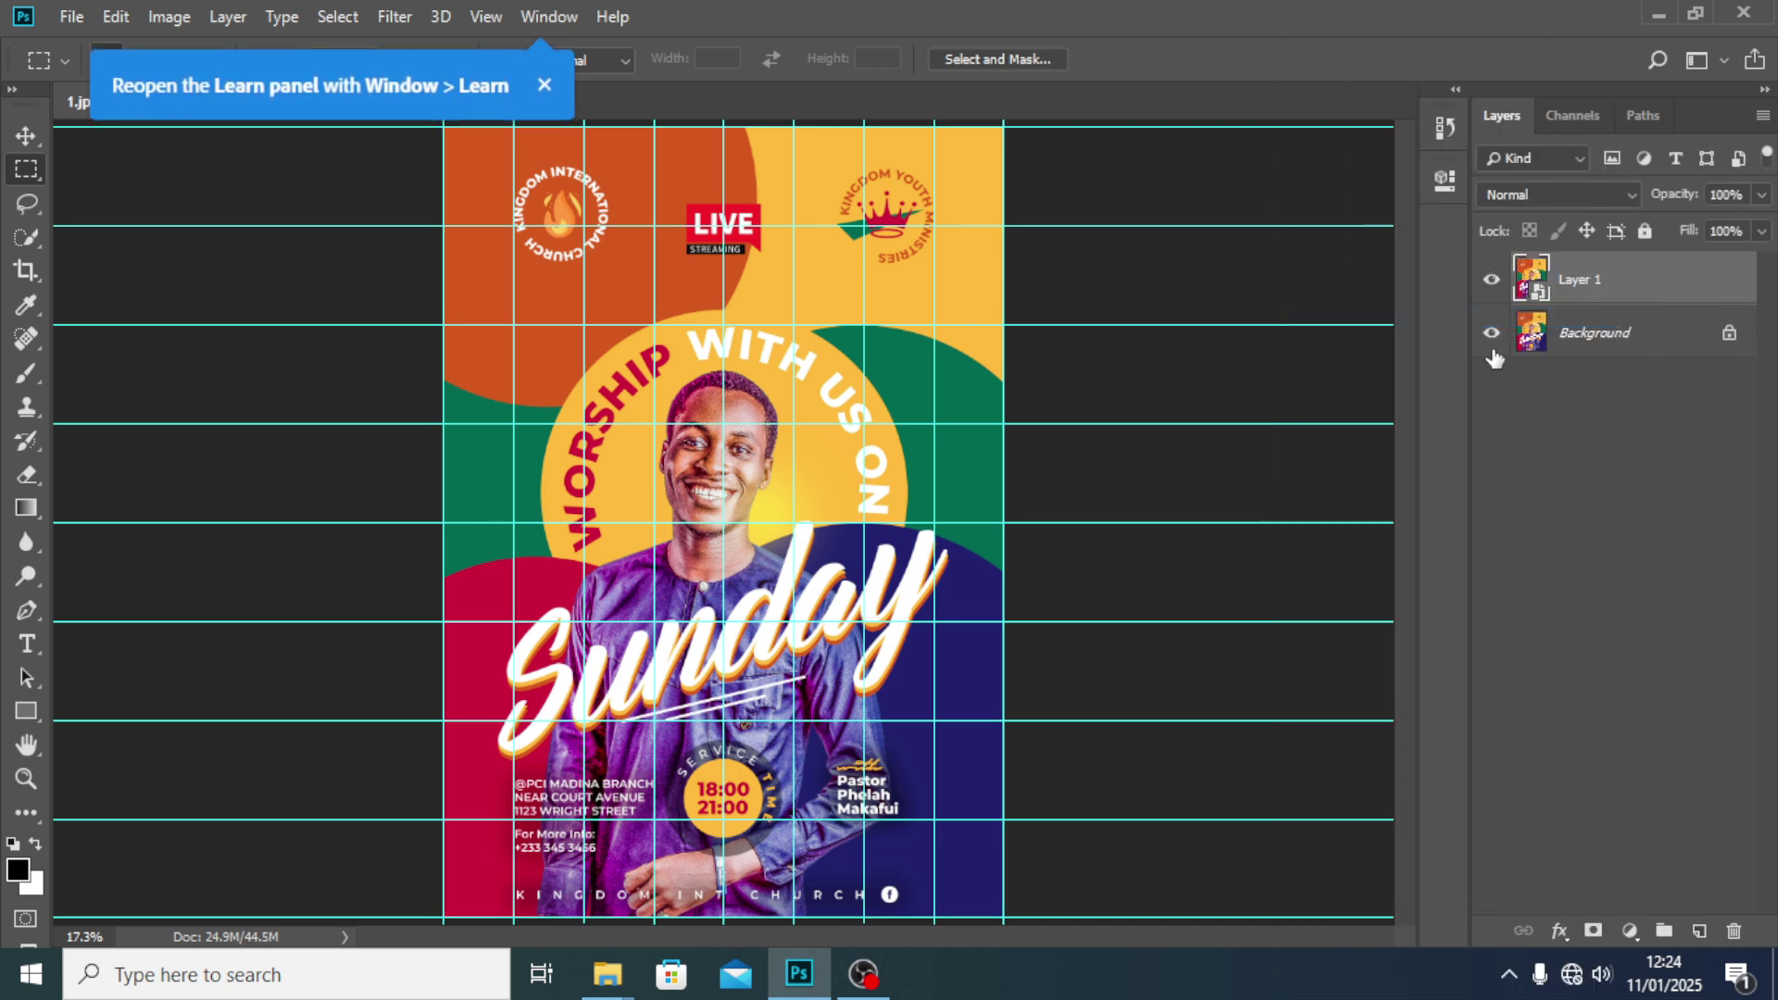
{"action": "left_click", "coordinate": [1606, 341]}
{"action": "key", "text": "Delete"}
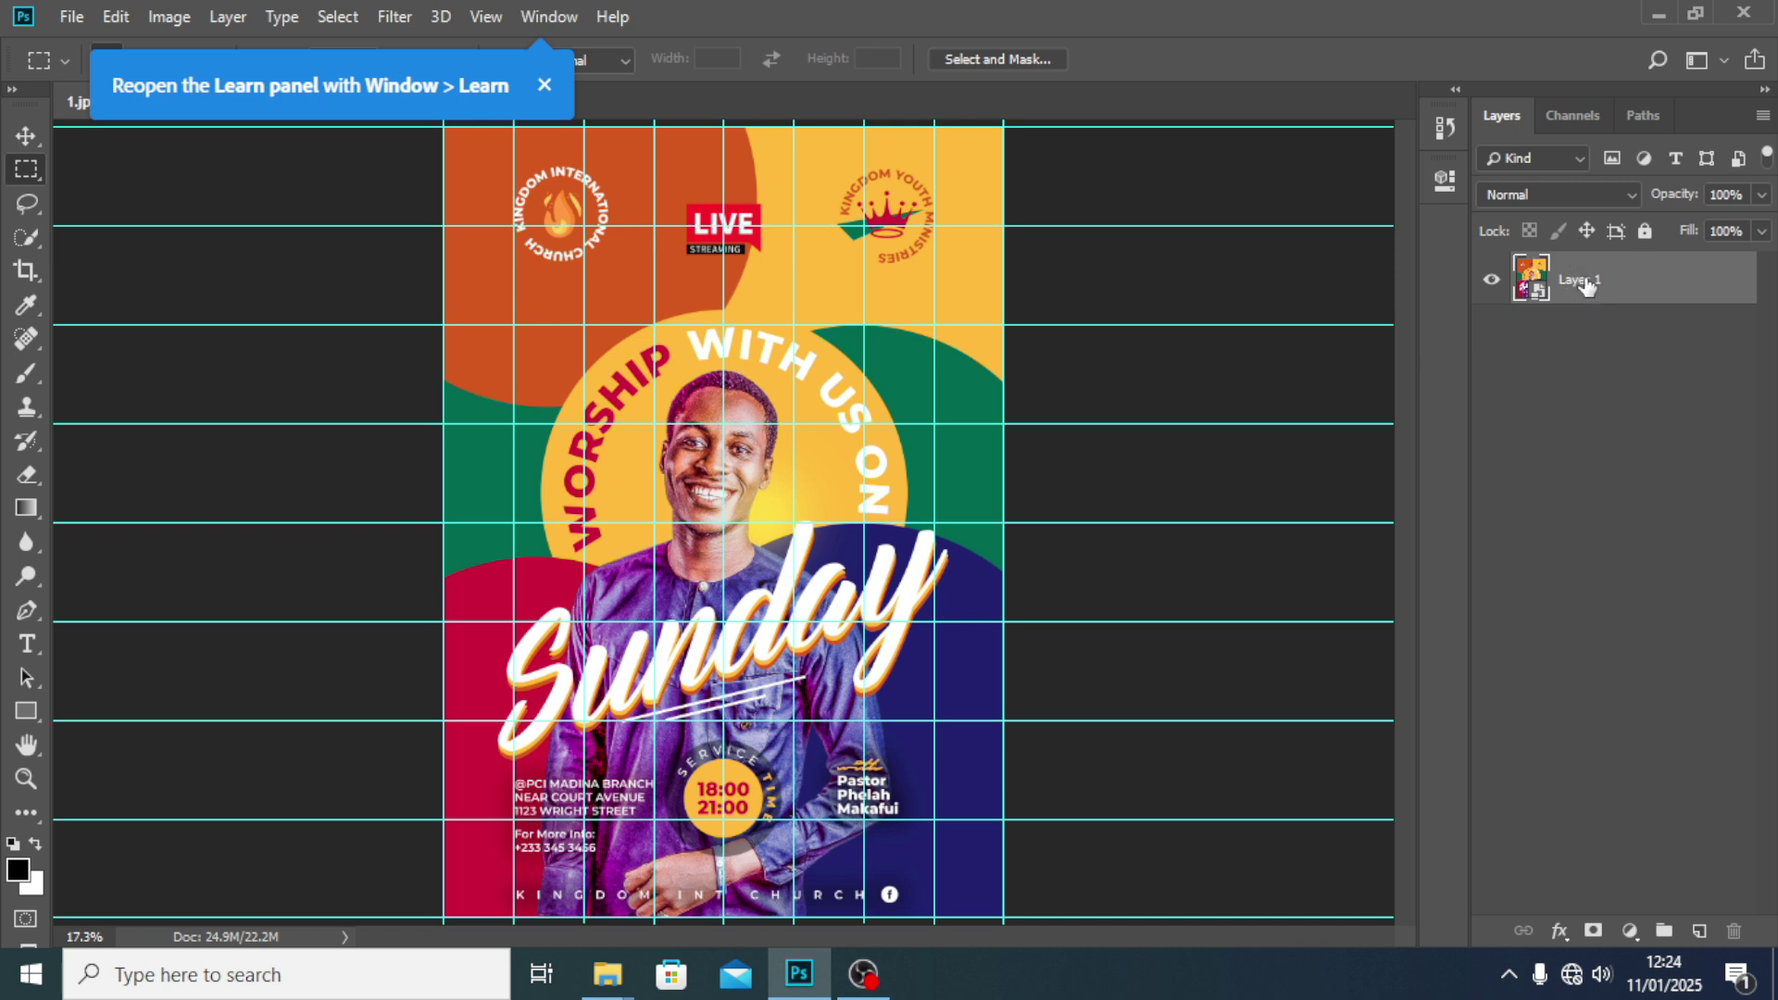
- Rename the smart-object layer to CRAW
{"action": "double_click", "coordinate": [1574, 279]}
{"action": "type", "text": "CRAW"}
{"action": "key", "text": "Return"}
- Run Camera Raw Filter on CRAW and raise the Detail sharpening Amount to 101
{"action": "left_click", "coordinate": [396, 16]}
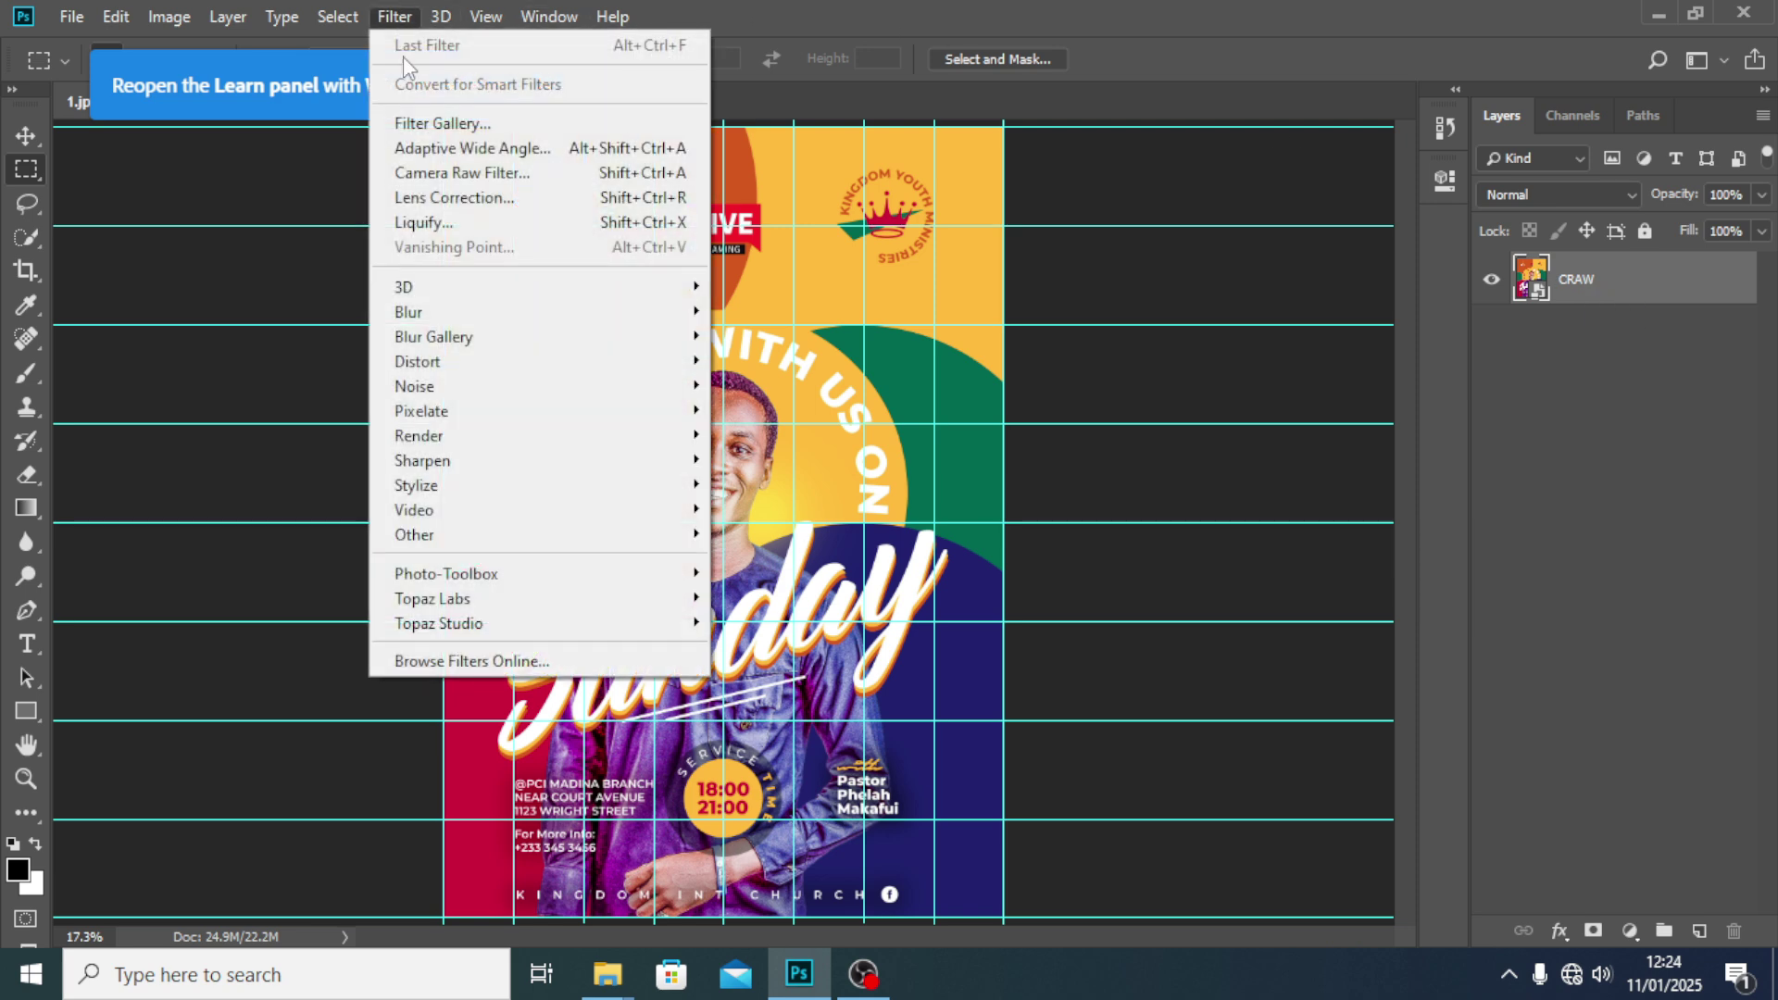
{"action": "left_click", "coordinate": [407, 173]}
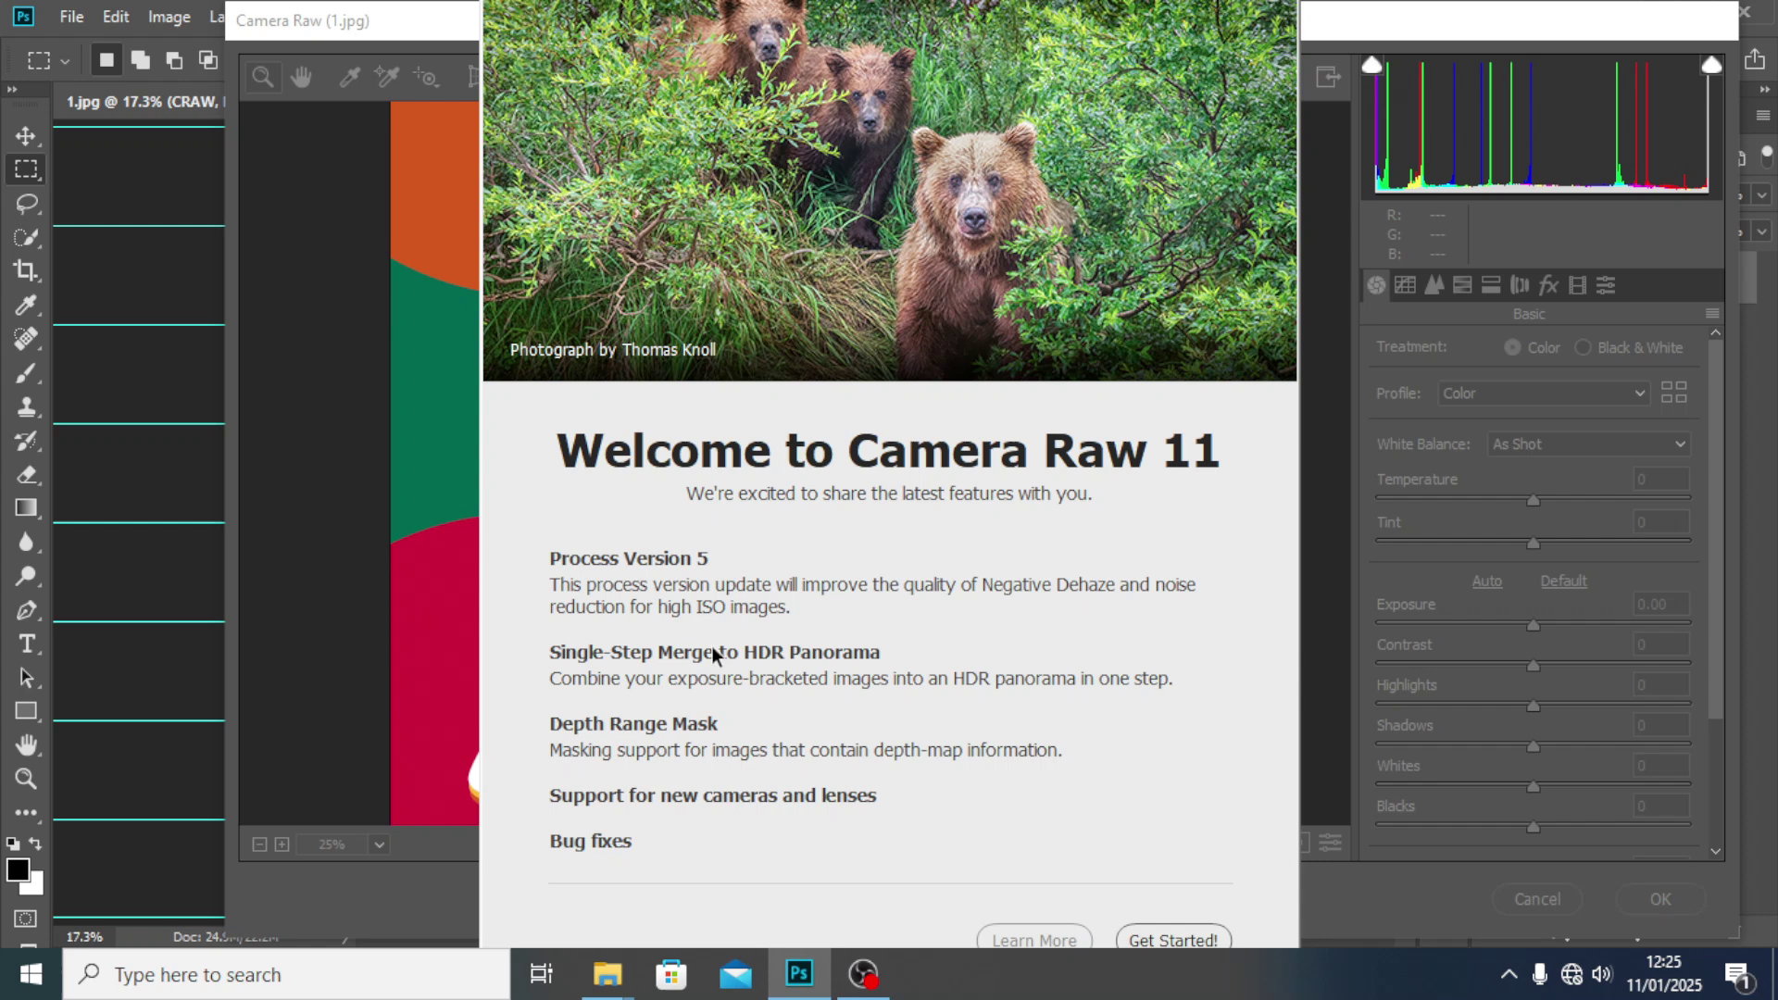
{"action": "key", "text": "Return"}
{"action": "scroll", "coordinate": [1443, 663], "scroll_direction": "down", "scroll_amount": 4}
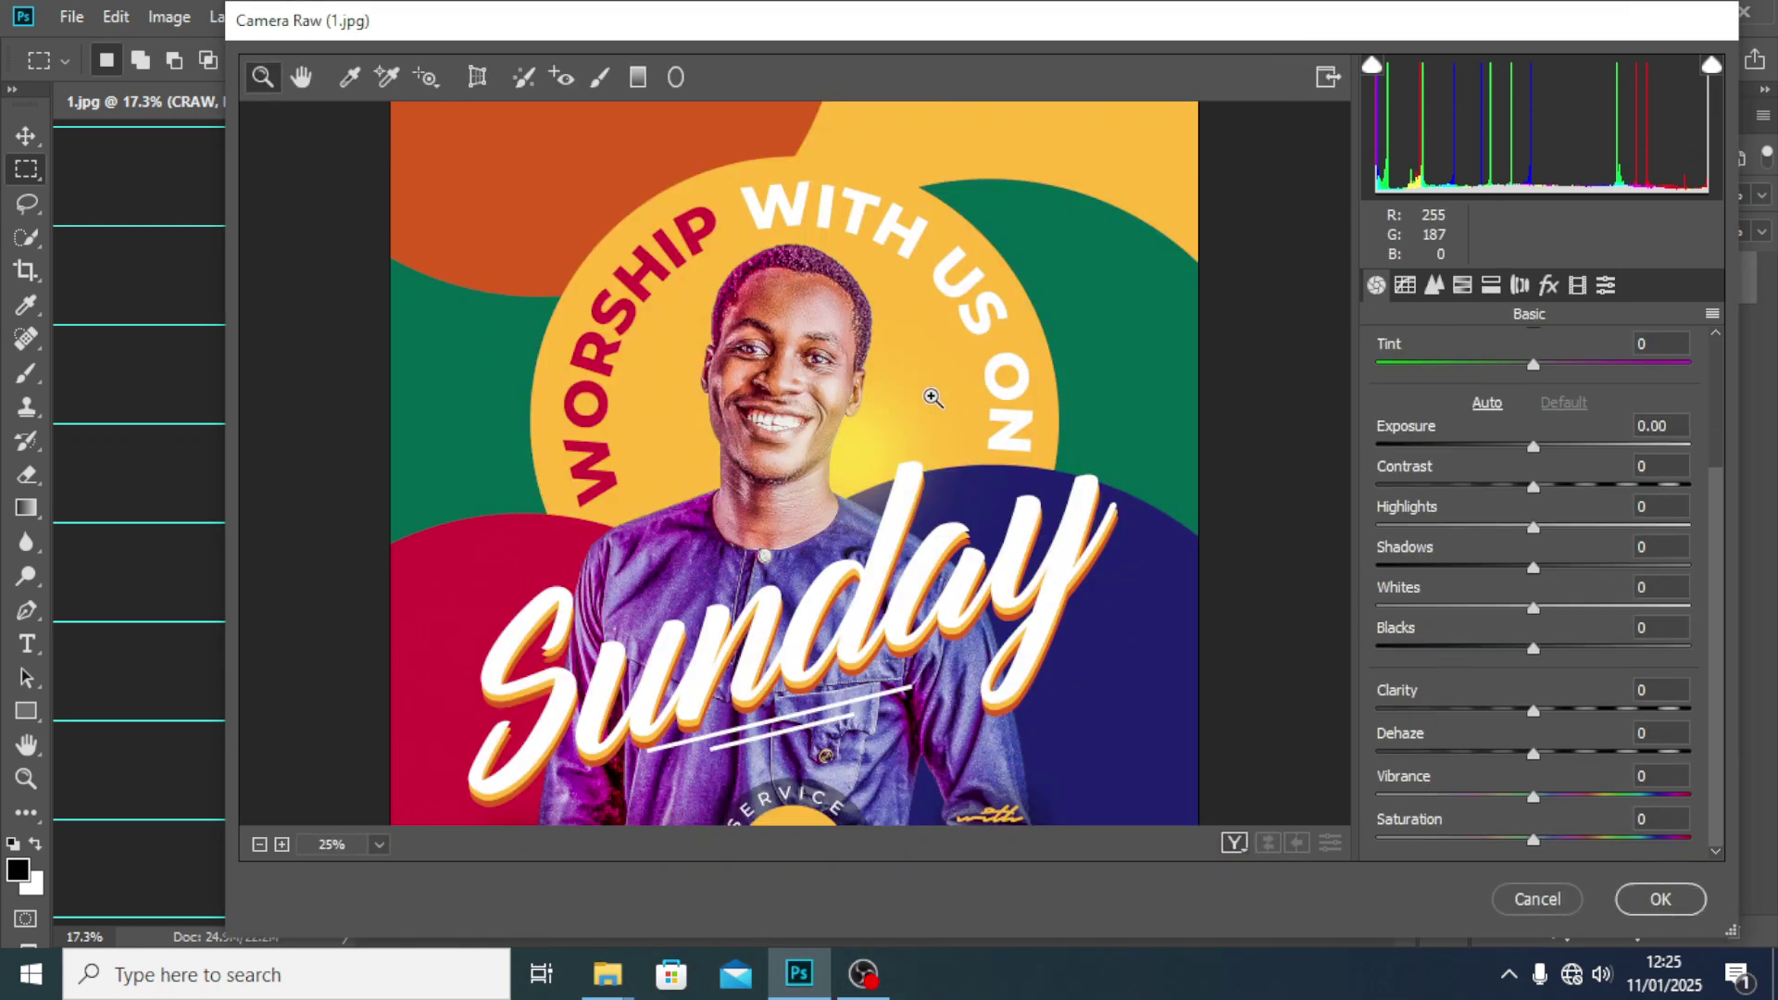
{"action": "key", "text": "ctrl+plus"}
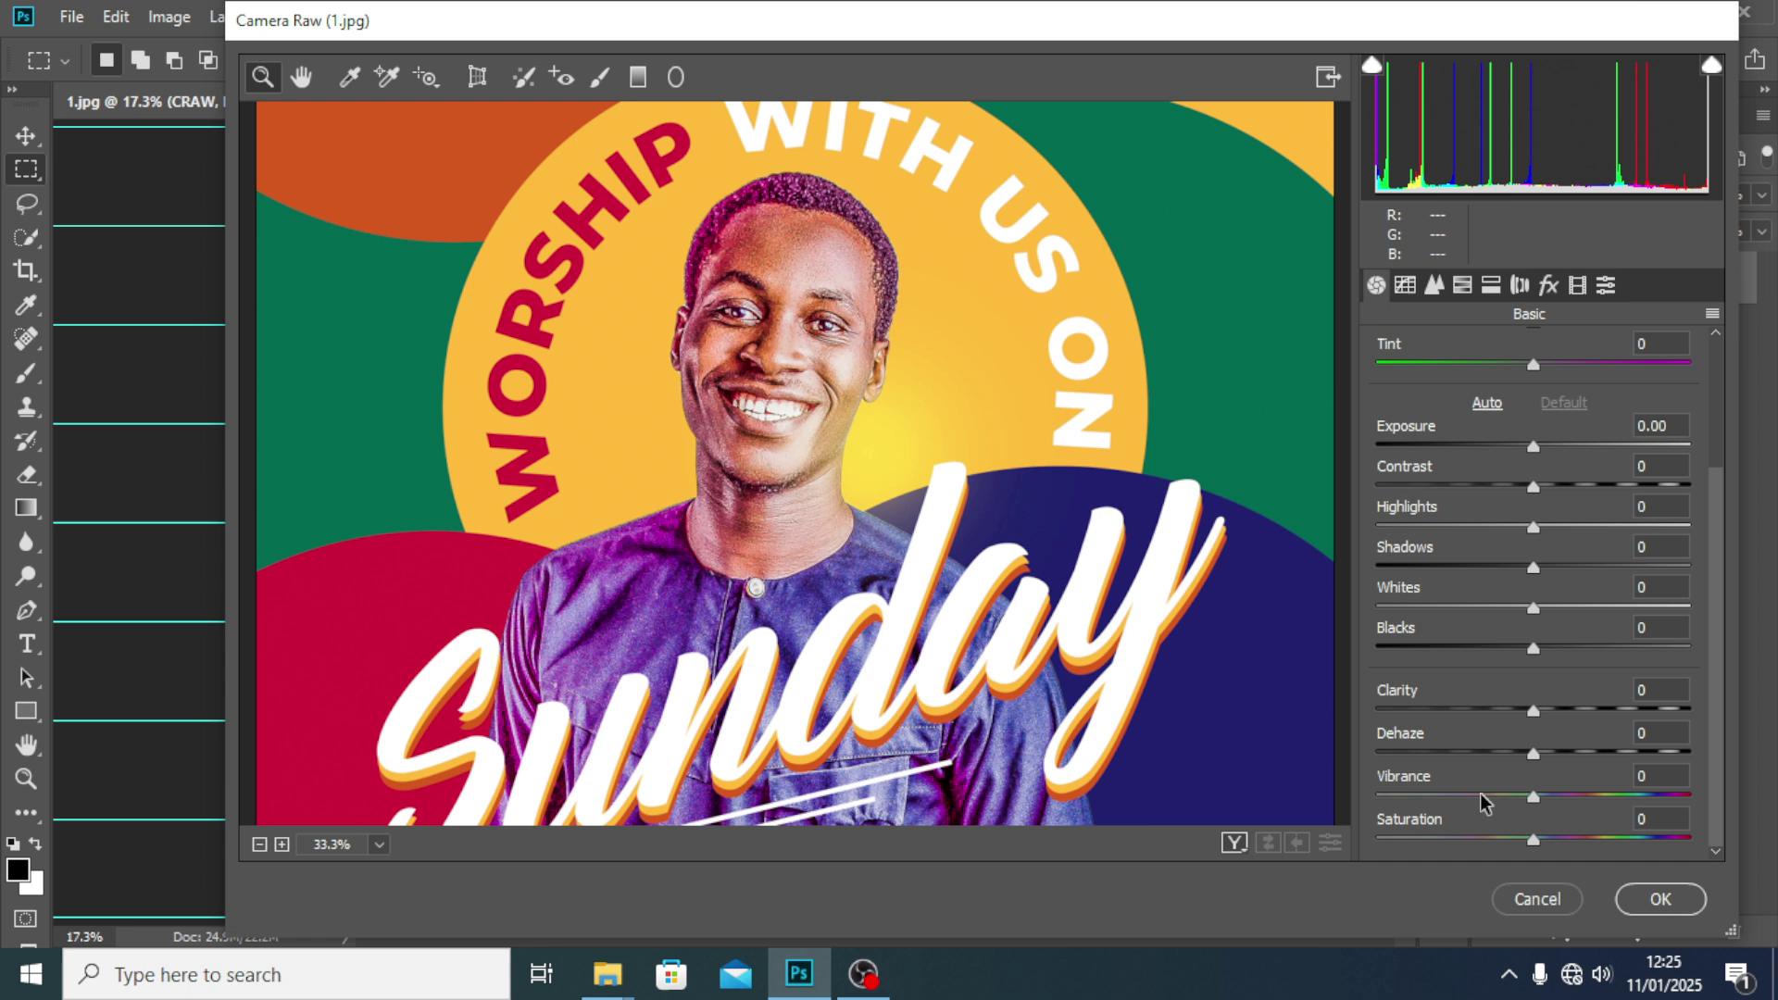
{"action": "left_click", "coordinate": [1430, 290]}
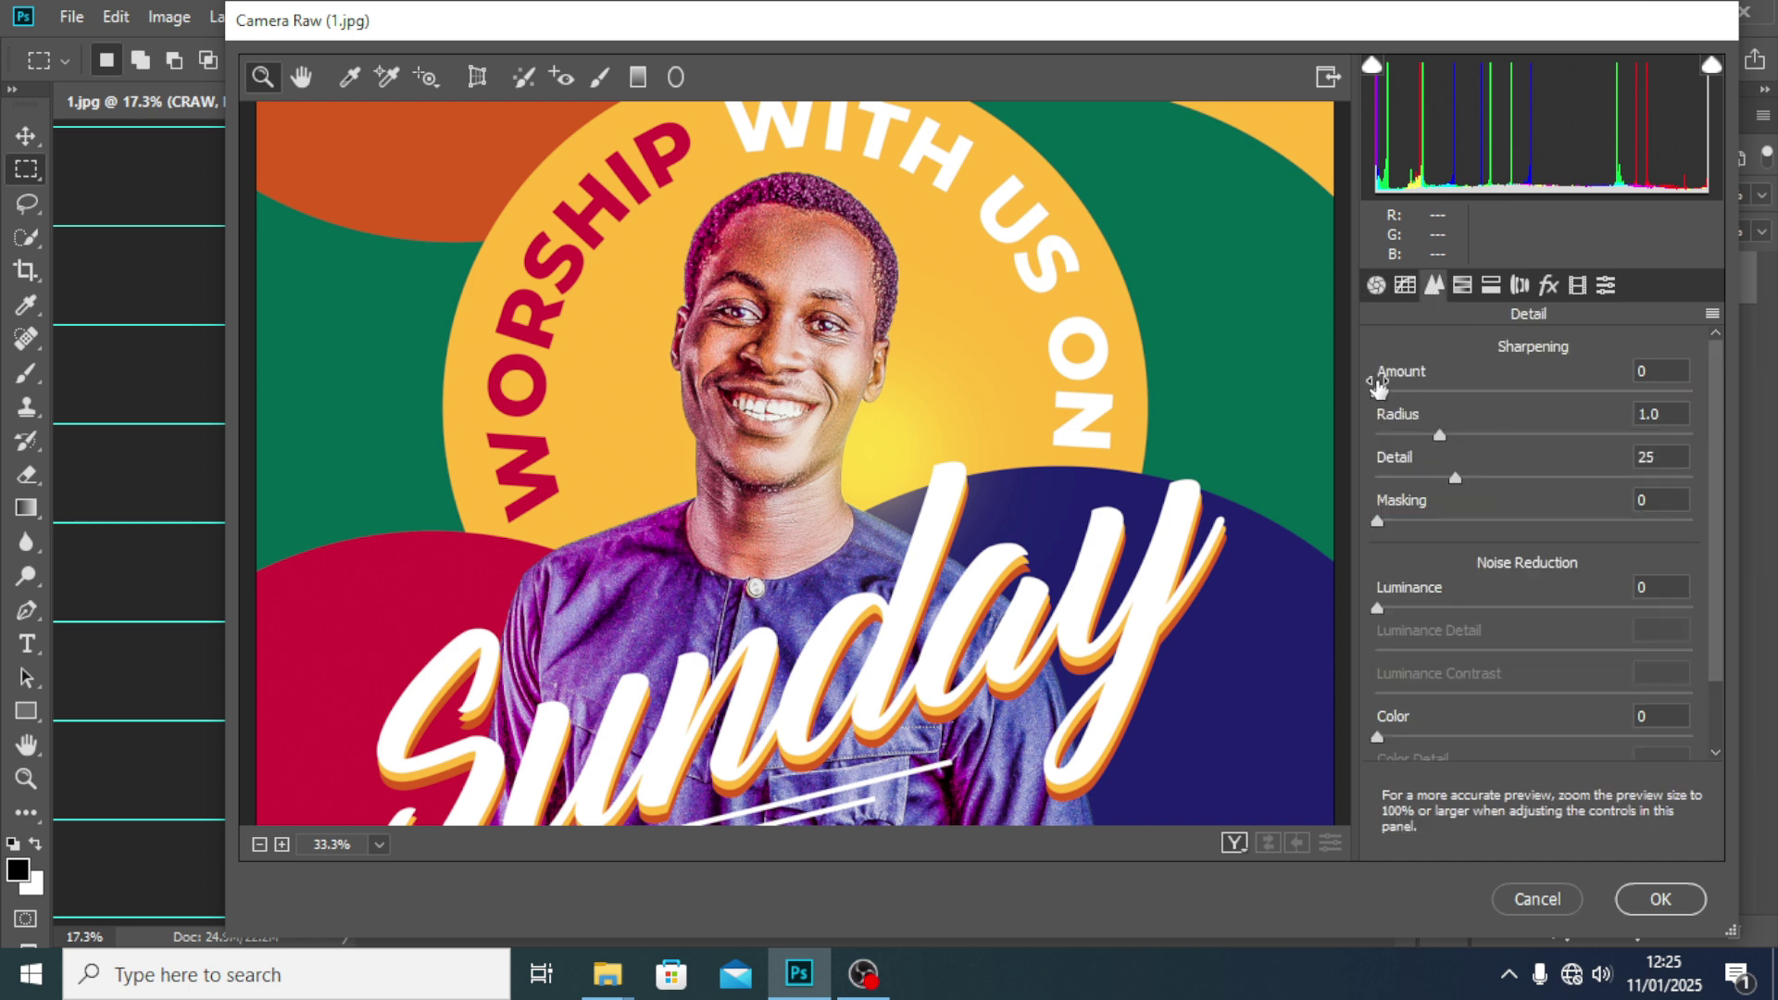
{"action": "left_click", "coordinate": [1379, 393]}
{"action": "left_click_drag", "start_coordinate": [1384, 399], "coordinate": [1589, 400]}
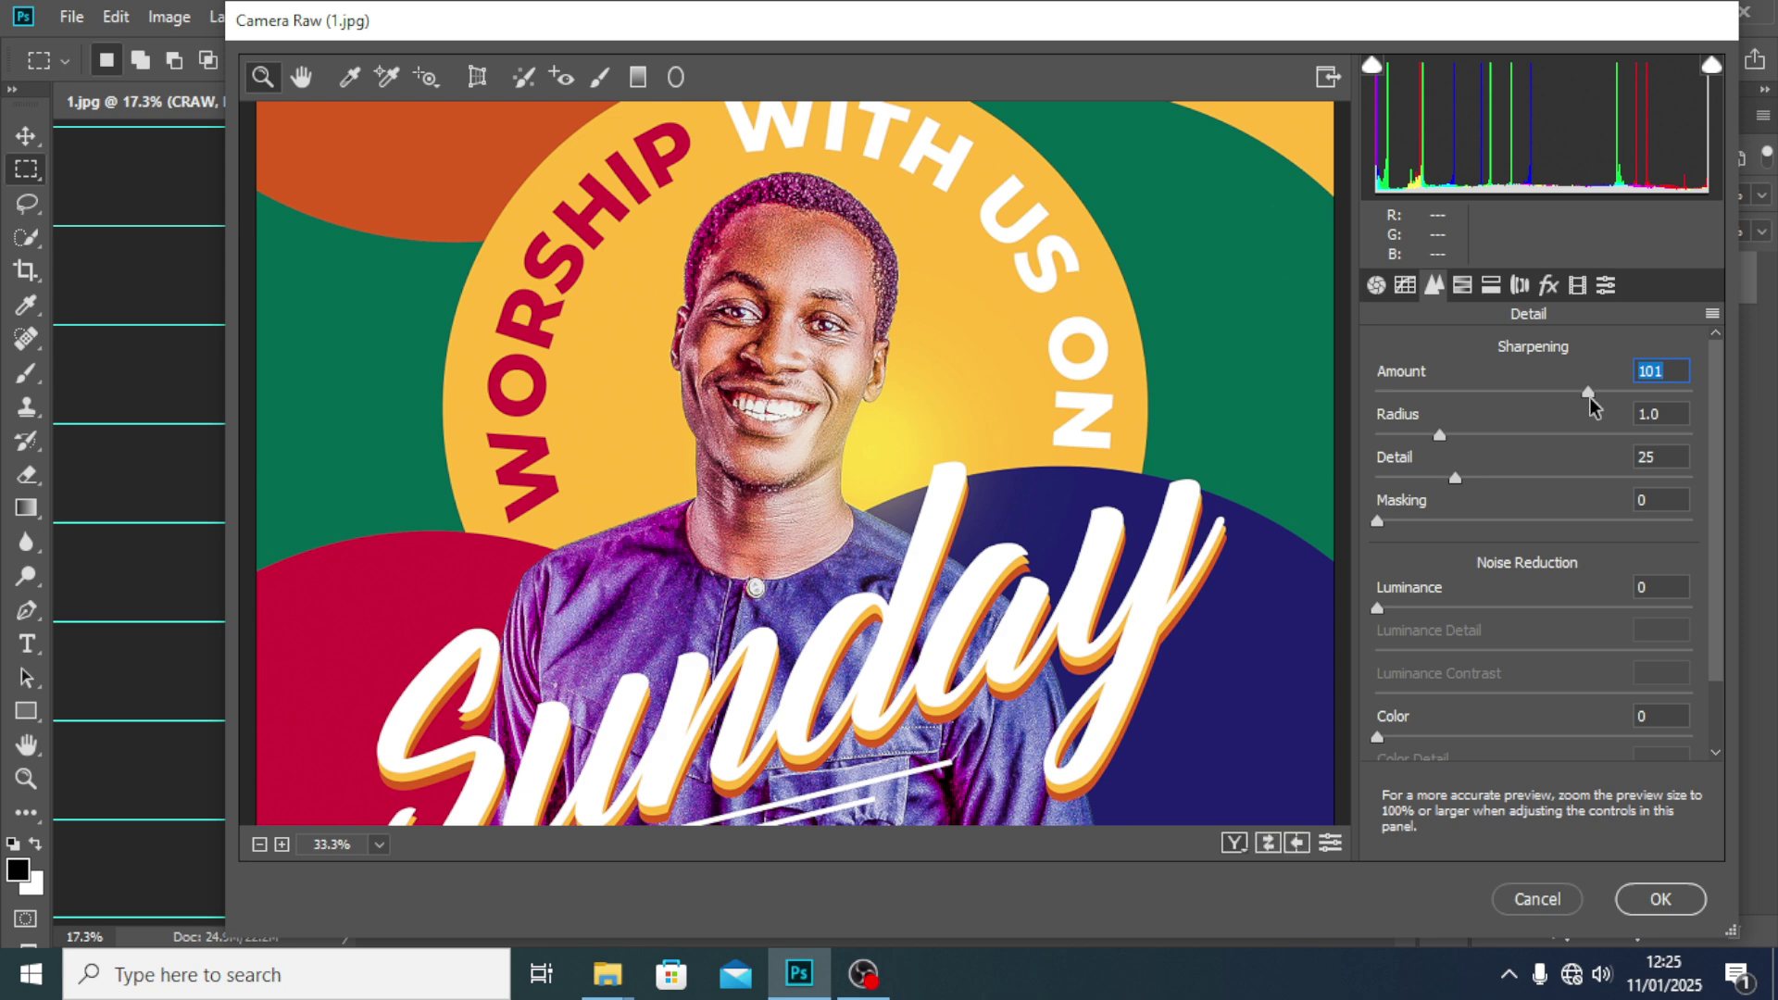
- Apply the Camera Raw sharpening and toggle it off and on to compare
{"action": "left_click", "coordinate": [1660, 898]}
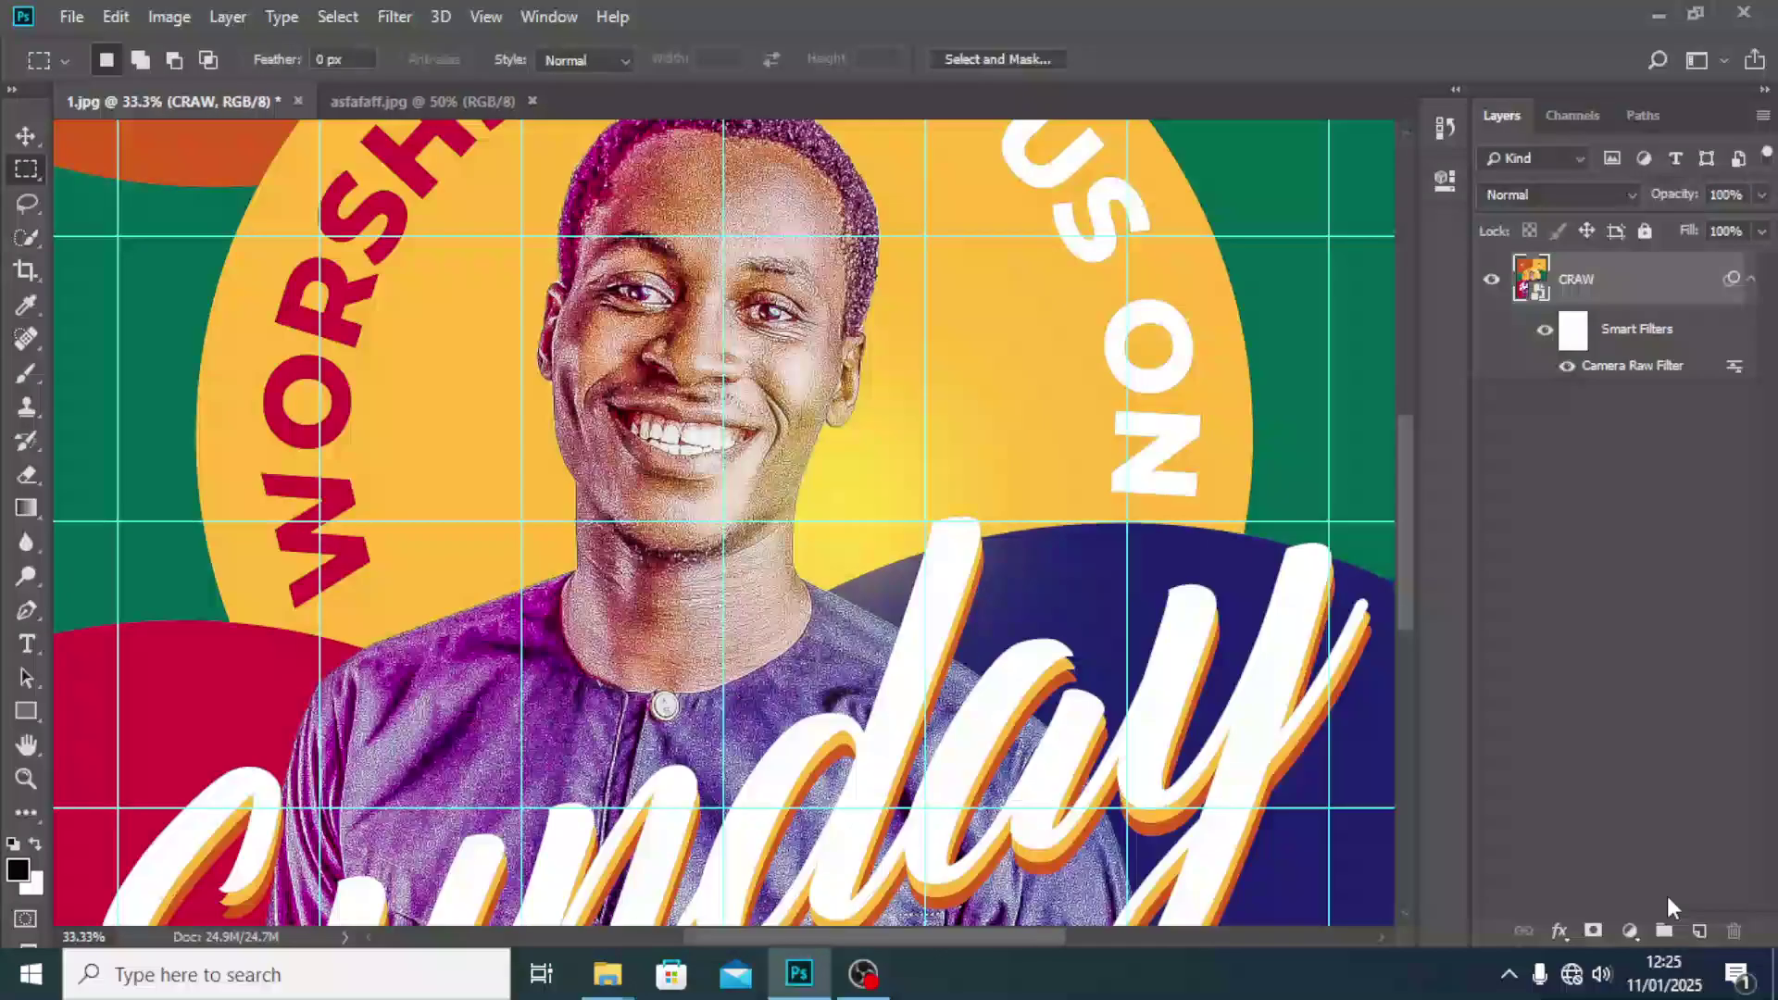
{"action": "left_click", "coordinate": [1546, 331]}
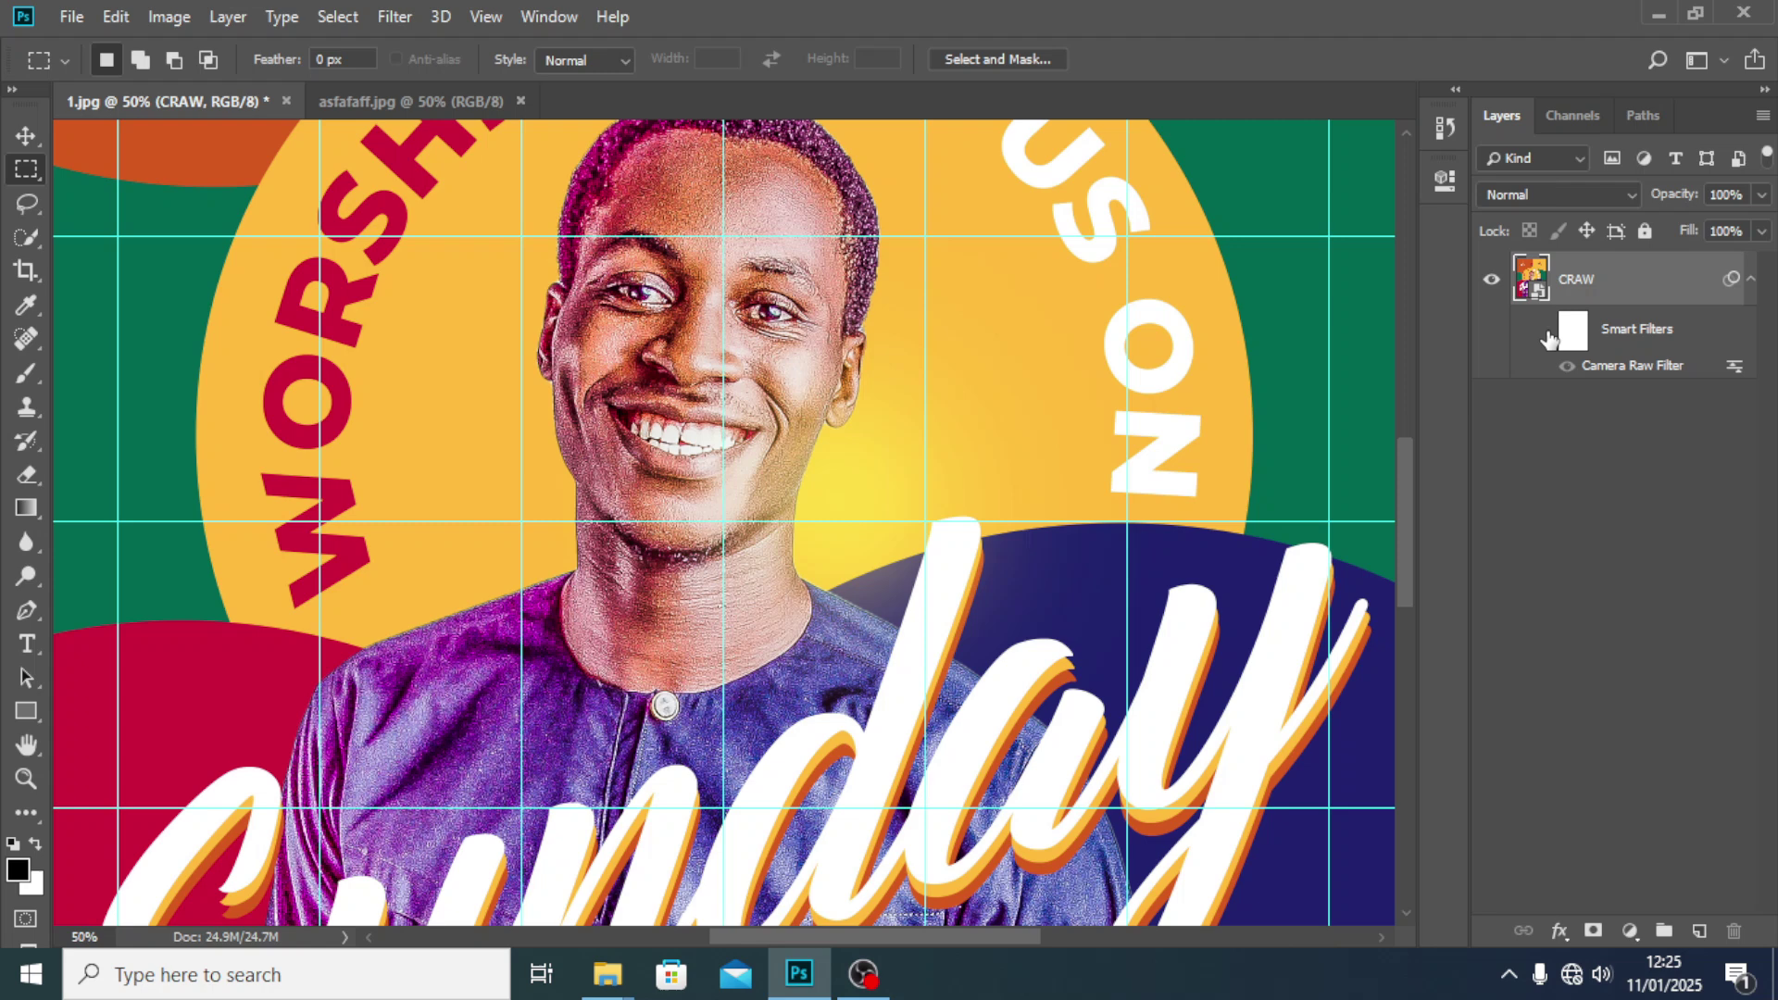
{"action": "left_click", "coordinate": [1546, 332]}
{"action": "left_click", "coordinate": [1546, 331]}
{"action": "left_click", "coordinate": [1545, 332]}
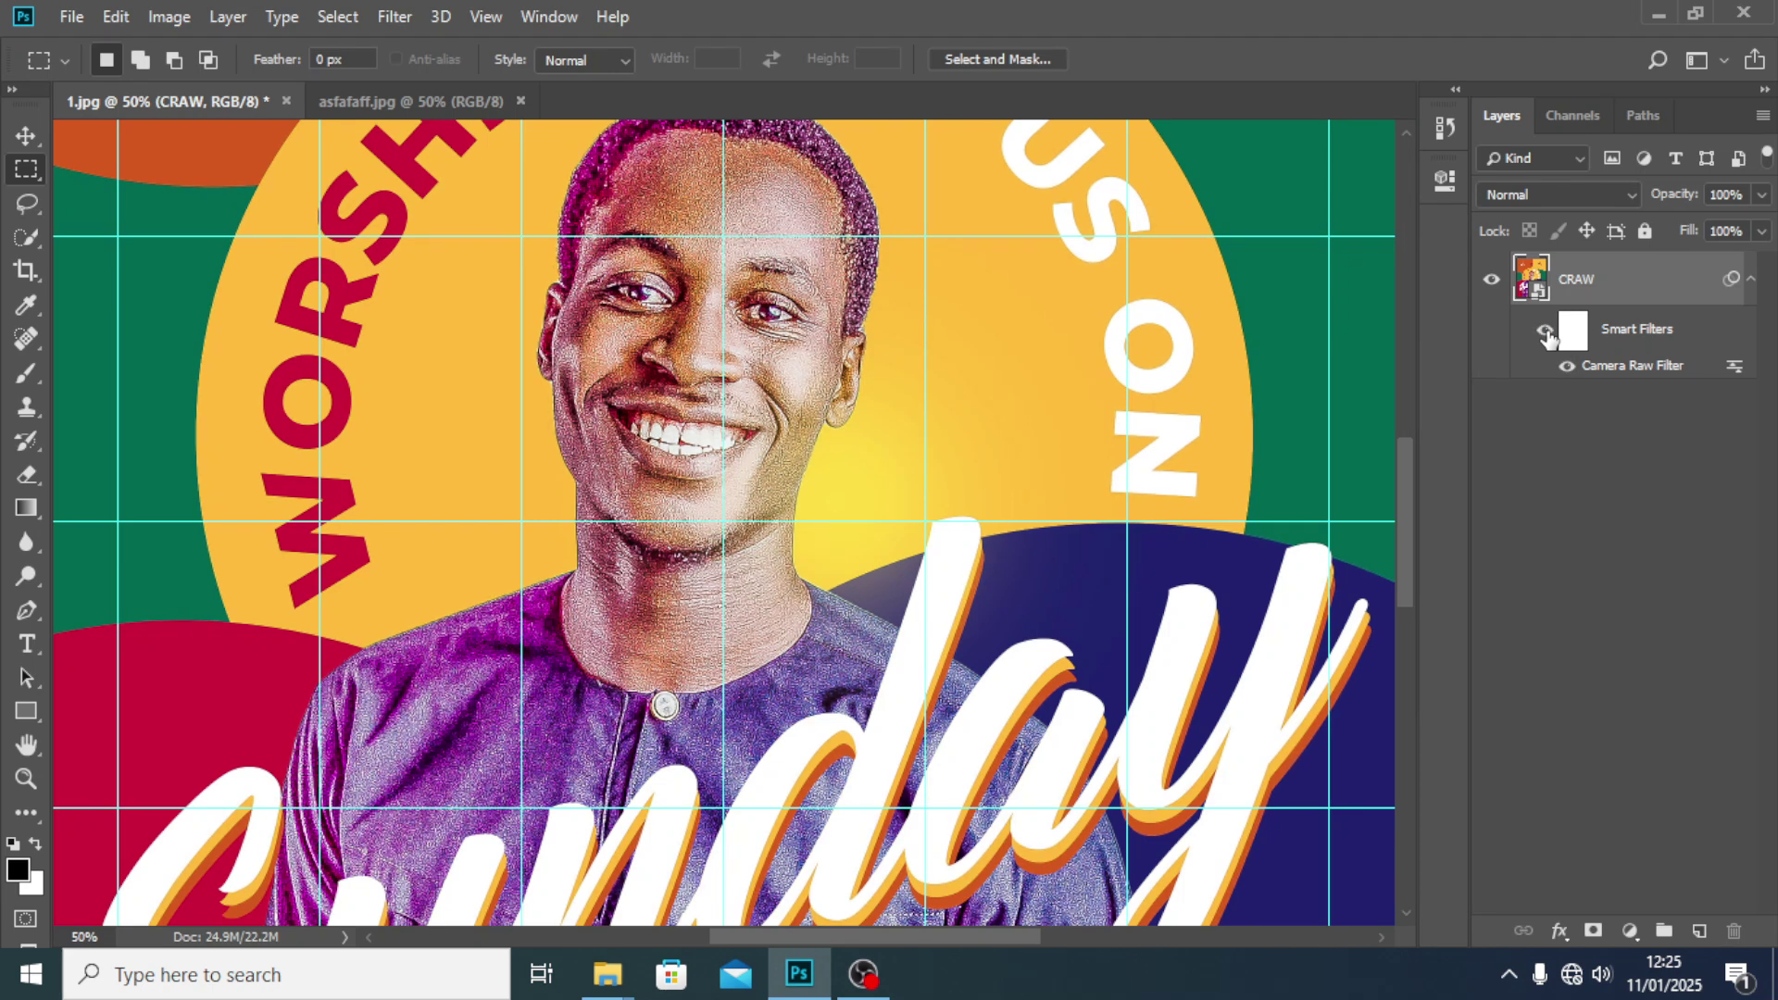
{"action": "key", "text": "ctrl+0"}
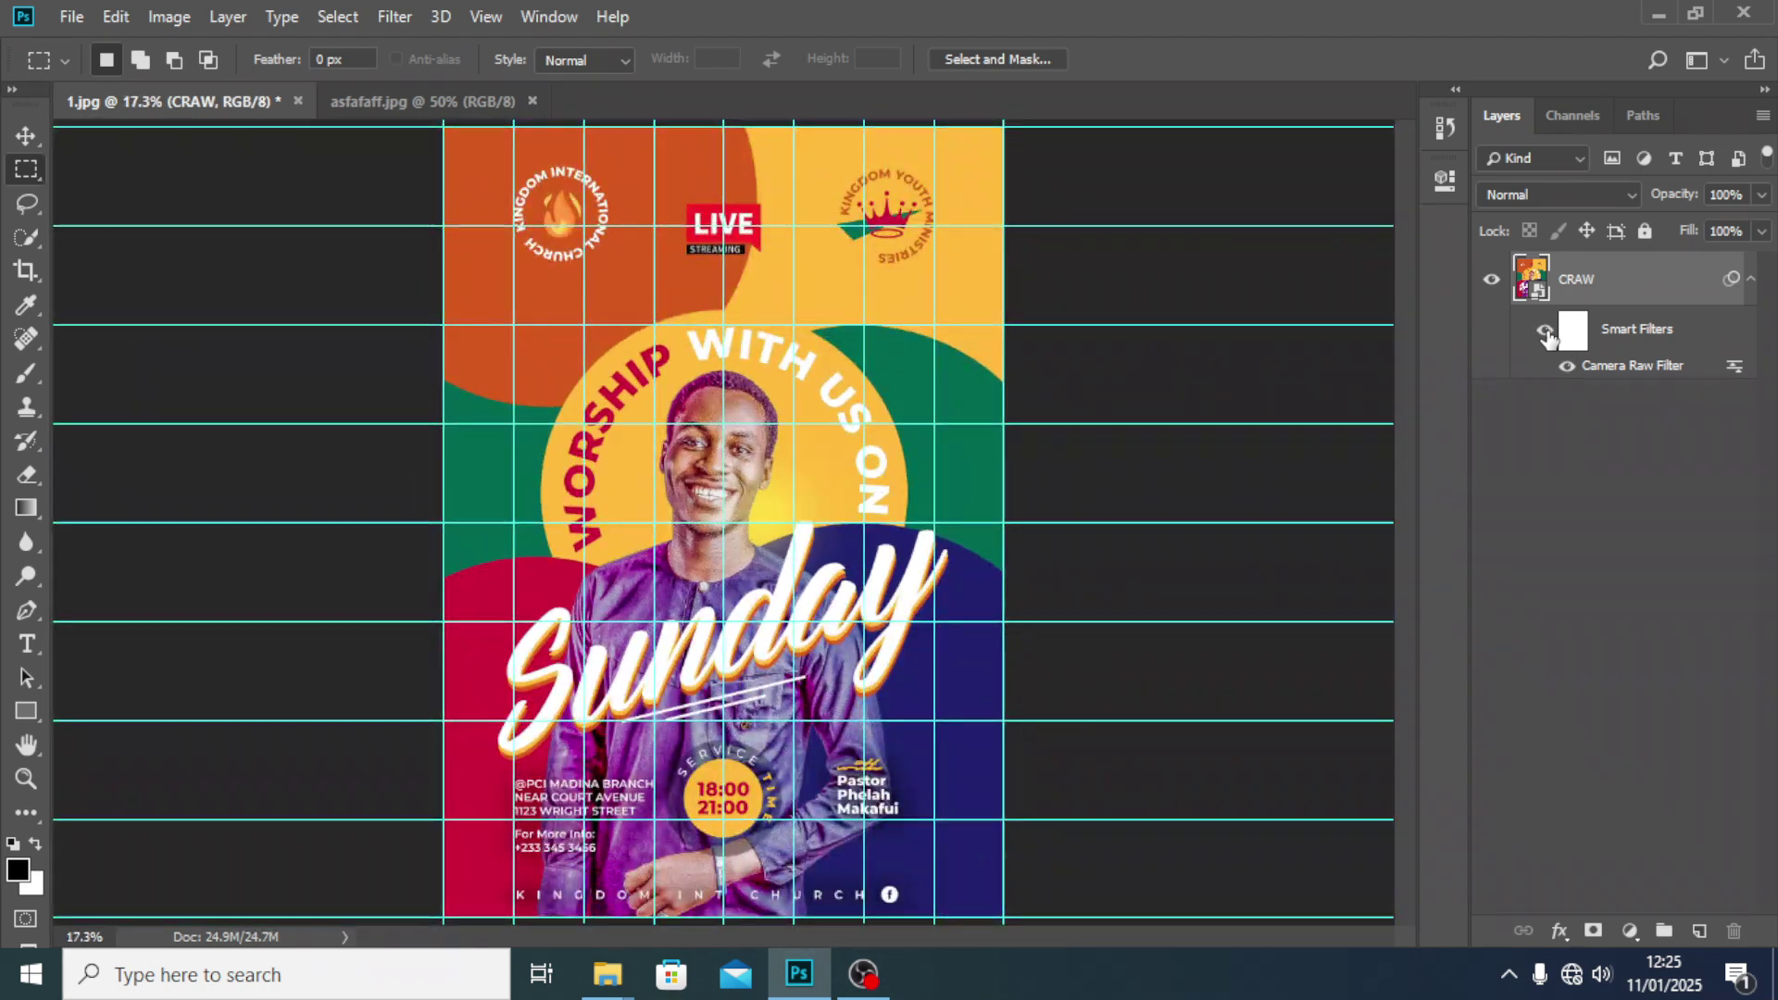
- Add a new empty layer beneath the CRAW layer
{"action": "left_click", "coordinate": [1749, 279]}
{"action": "left_click", "coordinate": [1699, 931]}
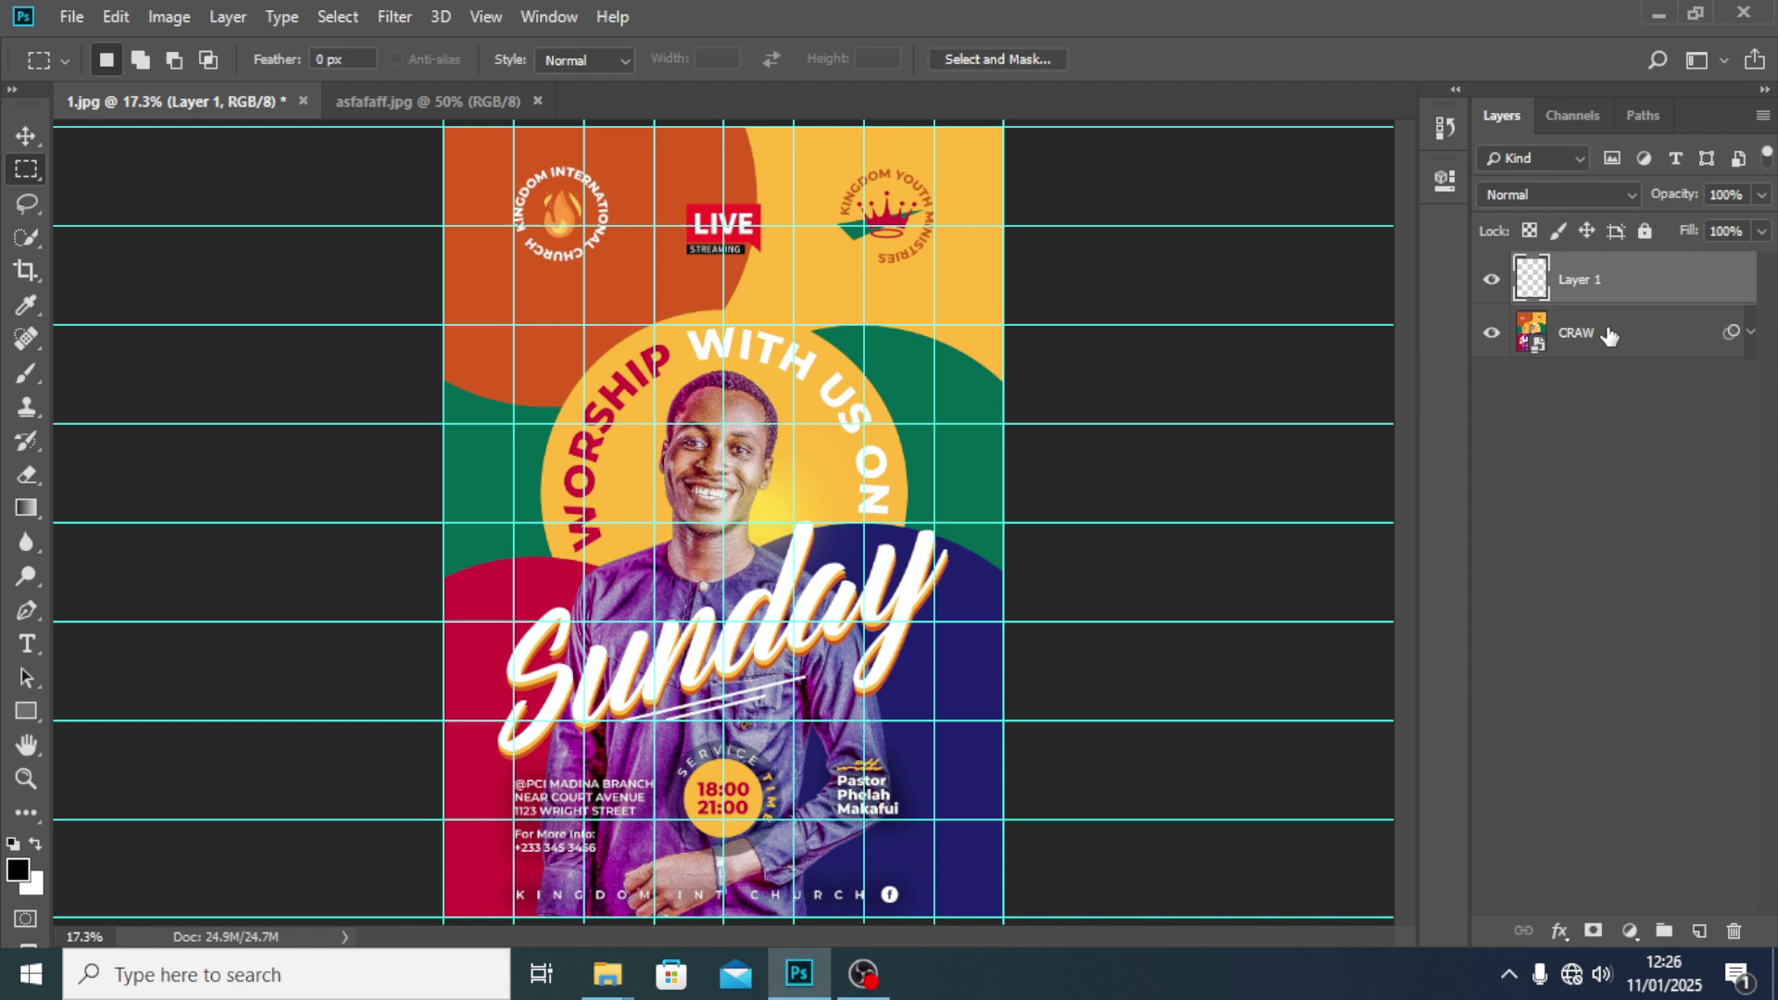
{"action": "left_click_drag", "start_coordinate": [1611, 281], "coordinate": [1618, 368]}
{"action": "left_click", "coordinate": [1597, 279]}
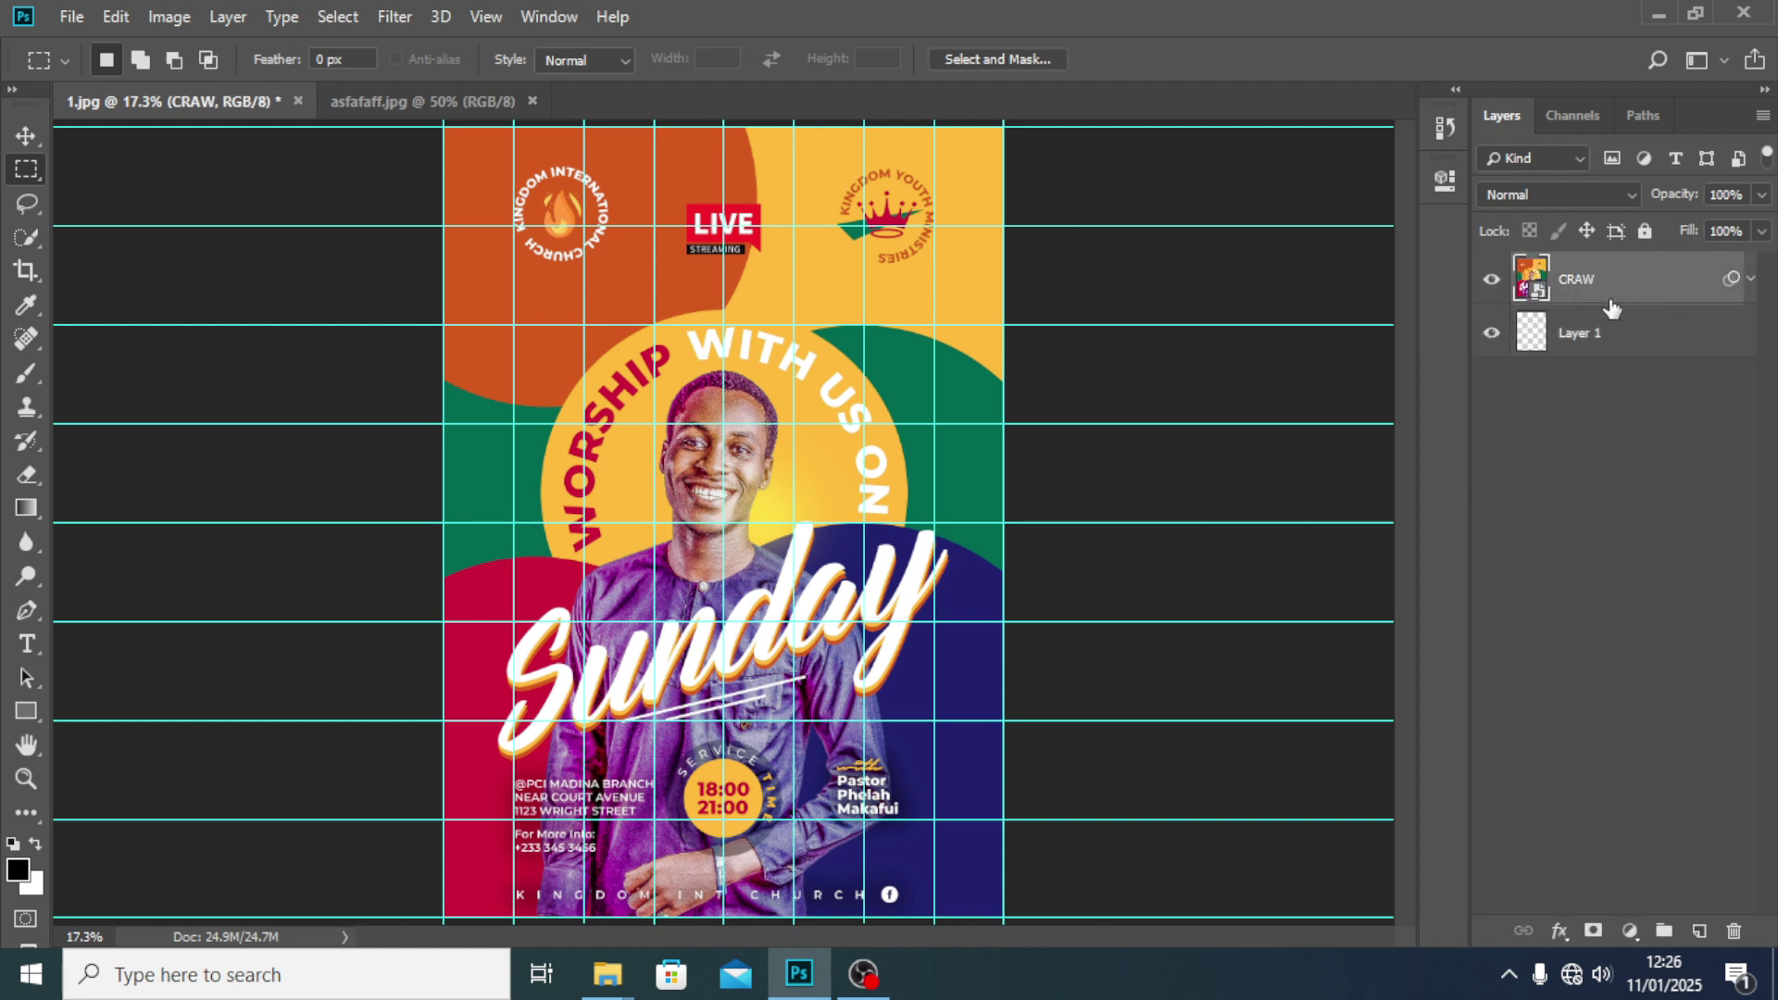
- Stamp the visible layers into a smart object named TEXTURE
{"action": "key", "text": "ctrl+shift+alt+e"}
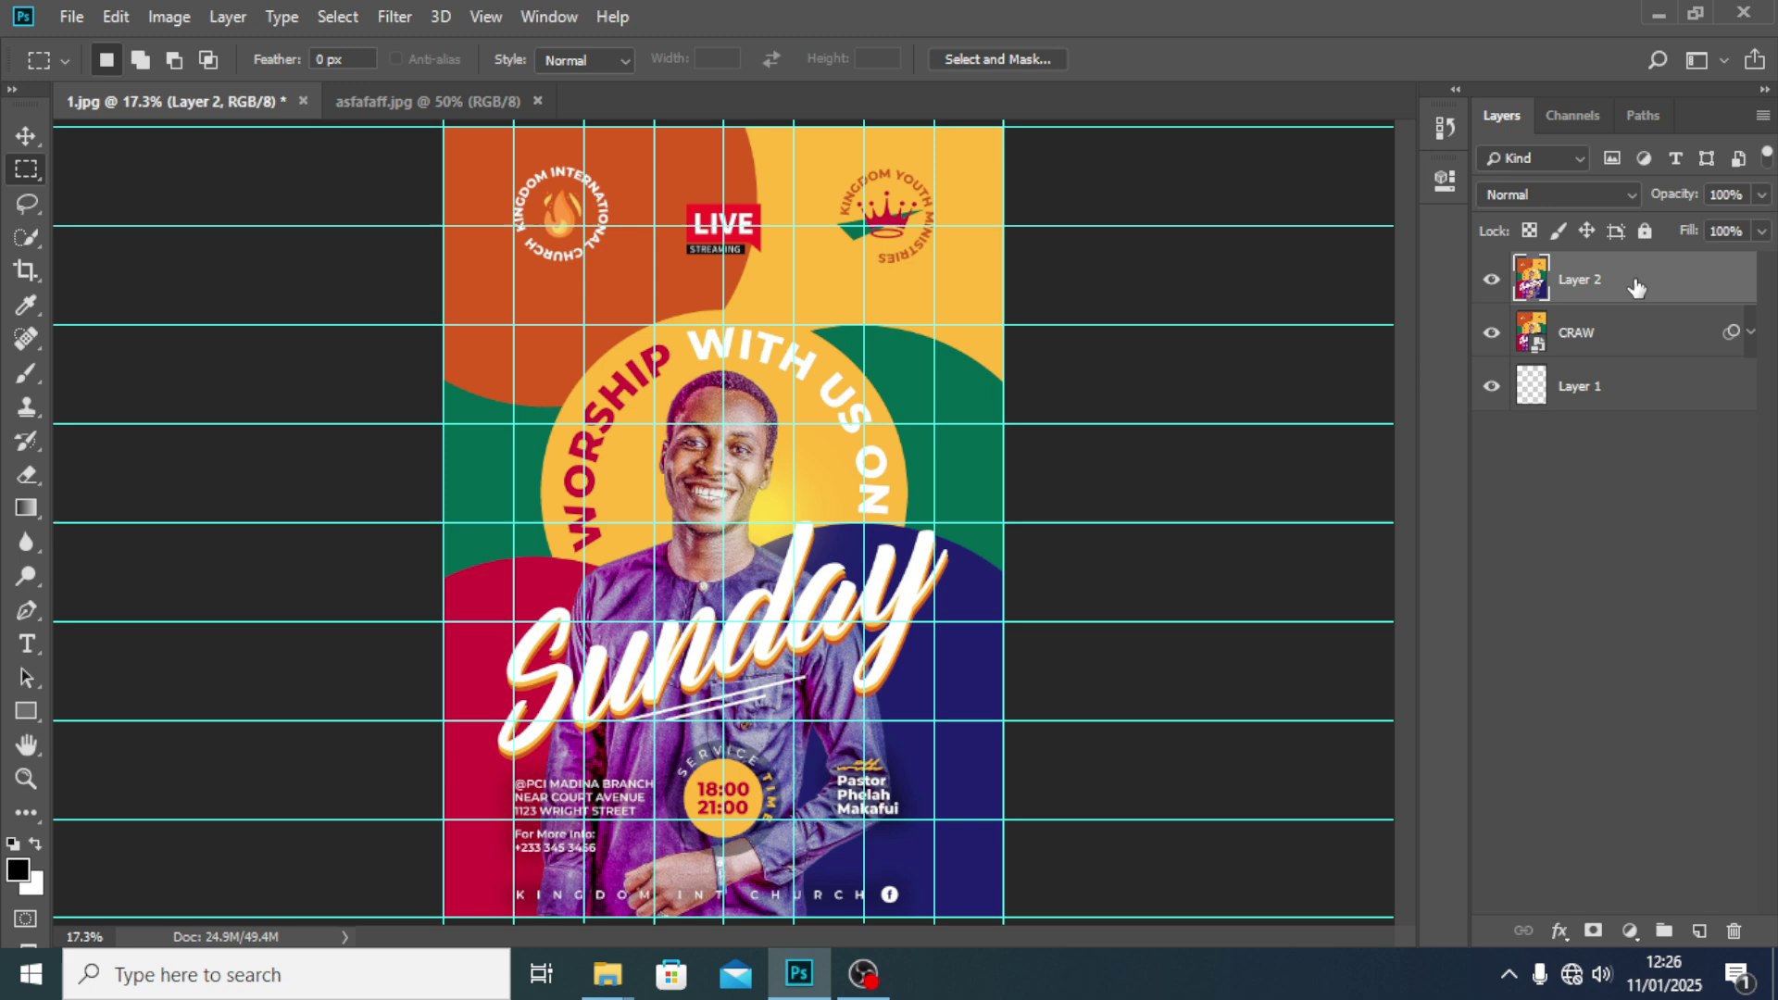
{"action": "right_click", "coordinate": [1625, 291]}
{"action": "left_click", "coordinate": [1426, 324]}
{"action": "double_click", "coordinate": [1579, 278]}
{"action": "type", "text": "TEXTURE"}
{"action": "key", "text": "Return"}
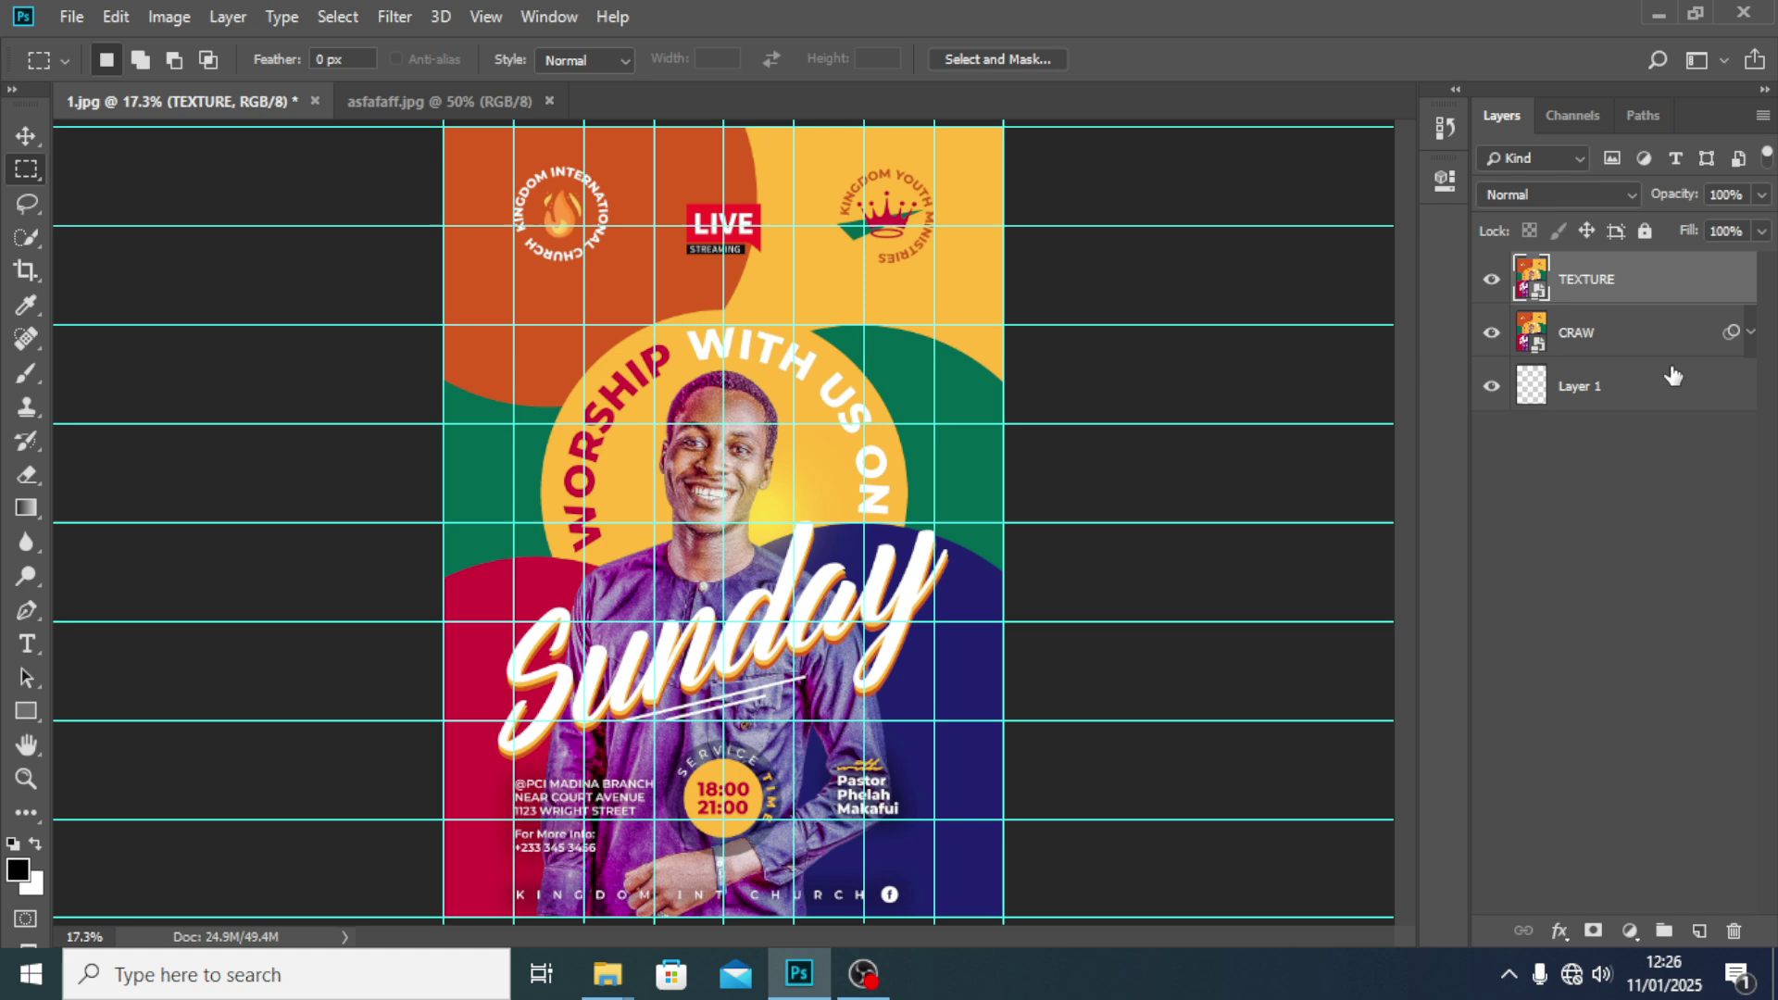
- Set the foreground colour to grey #5c5c5c
{"action": "left_click", "coordinate": [1594, 337]}
{"action": "left_click", "coordinate": [1569, 290]}
{"action": "left_click", "coordinate": [16, 870]}
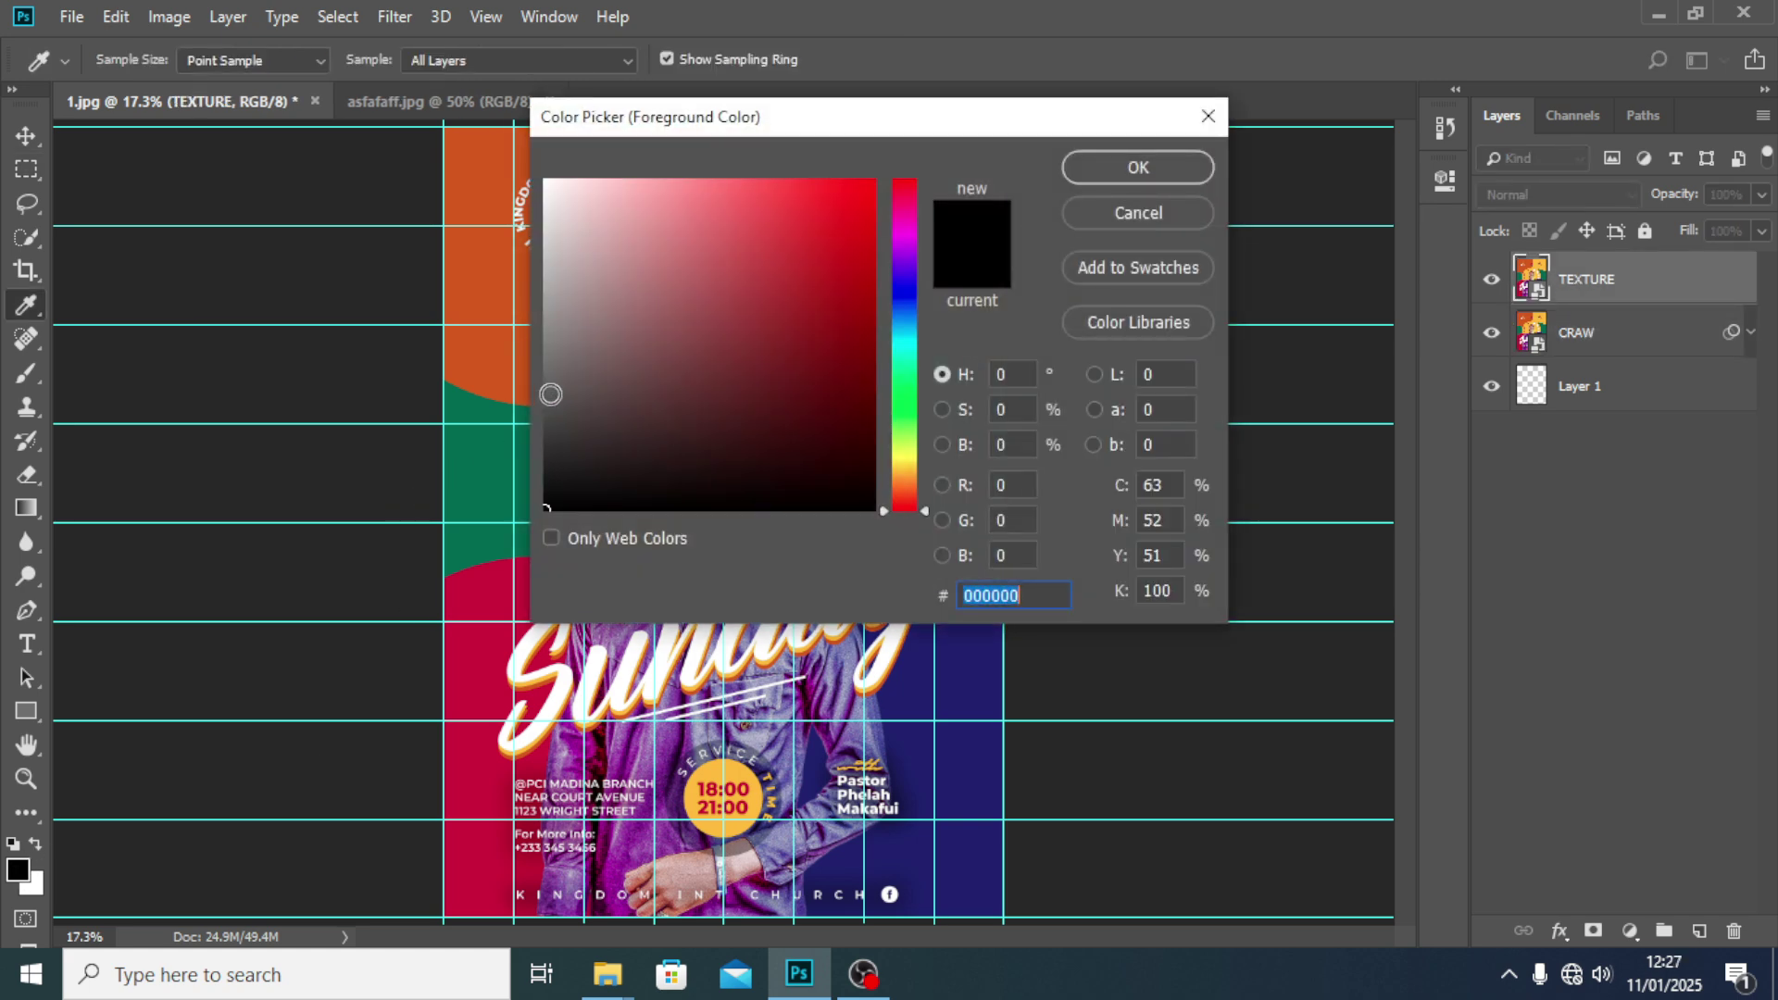
{"action": "left_click_drag", "start_coordinate": [550, 395], "coordinate": [528, 388]}
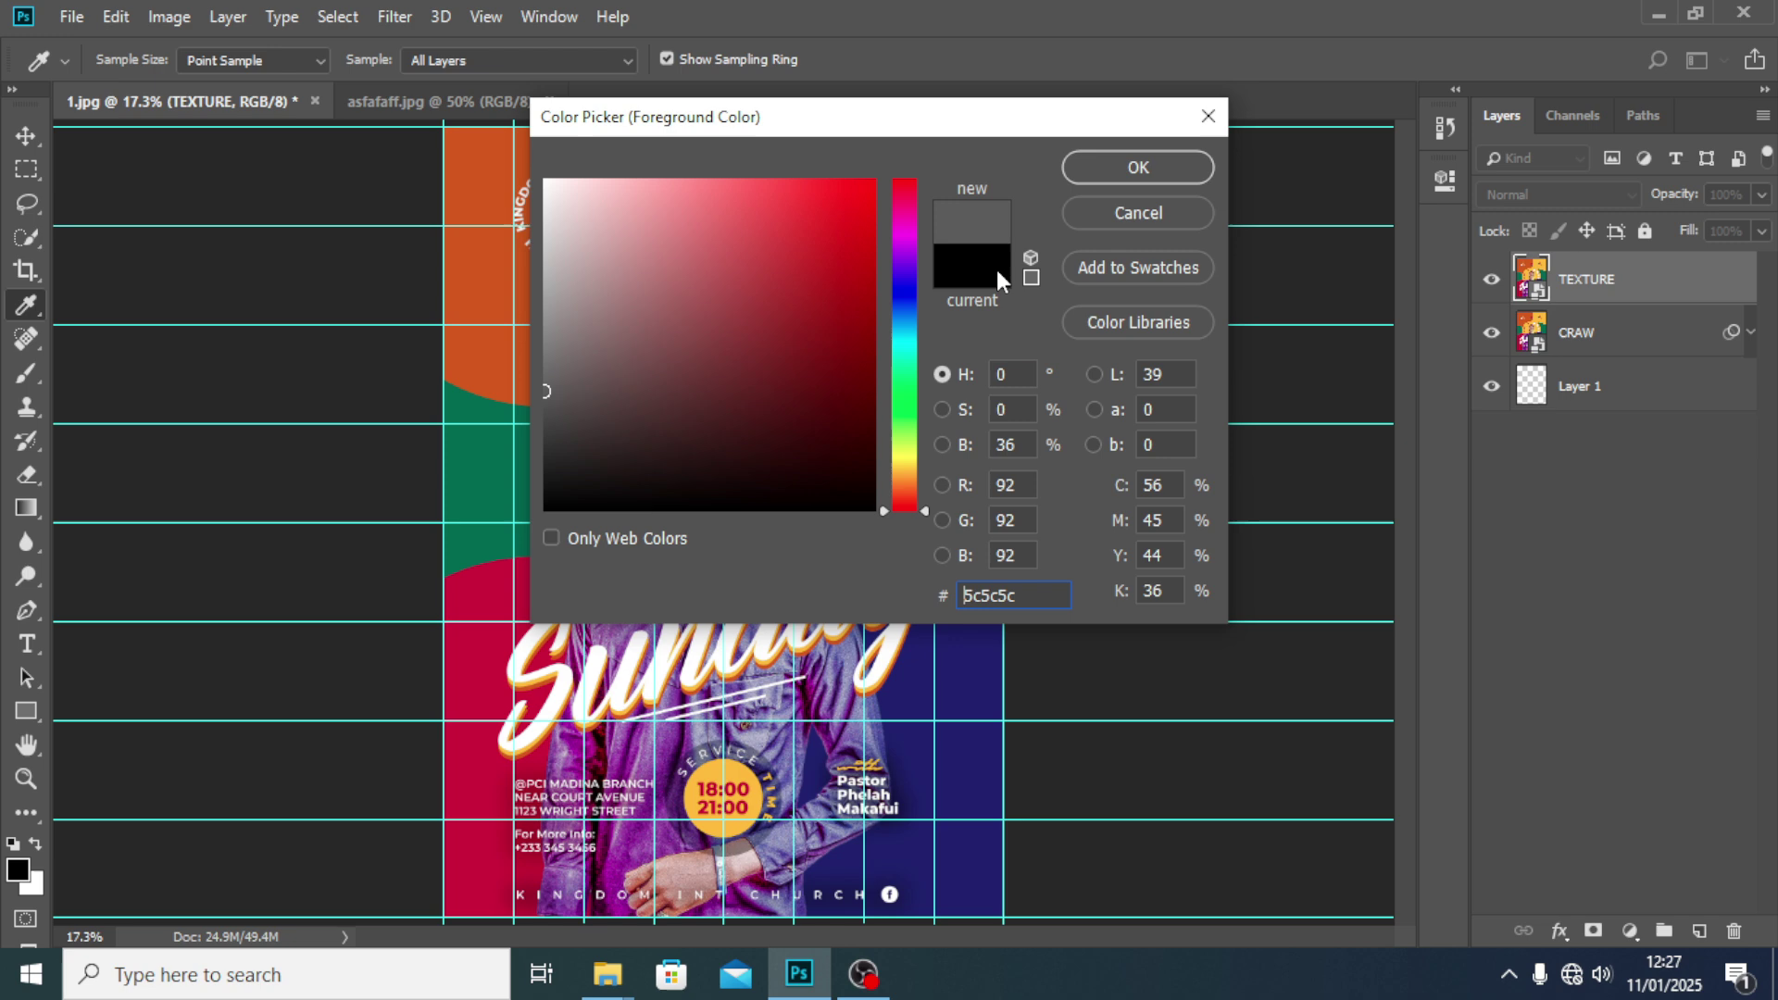
{"action": "left_click", "coordinate": [1095, 183]}
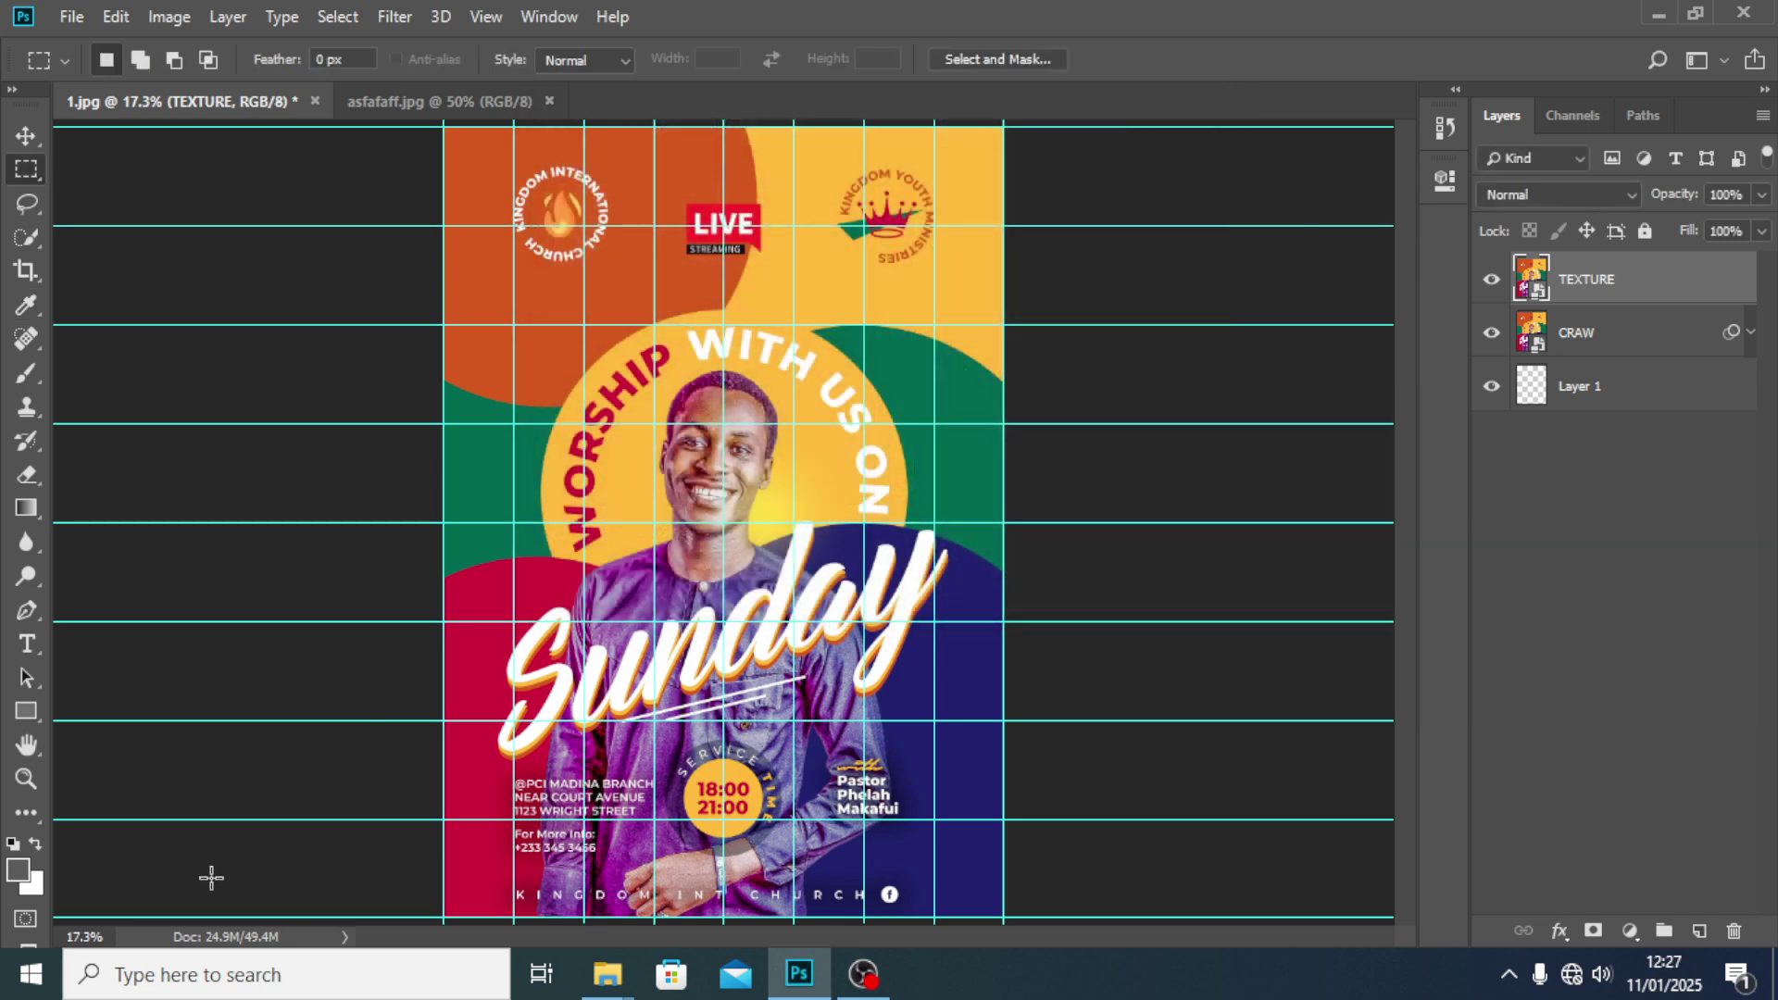
- Set the background colour to light peach #ffc38e
{"action": "left_click", "coordinate": [31, 886]}
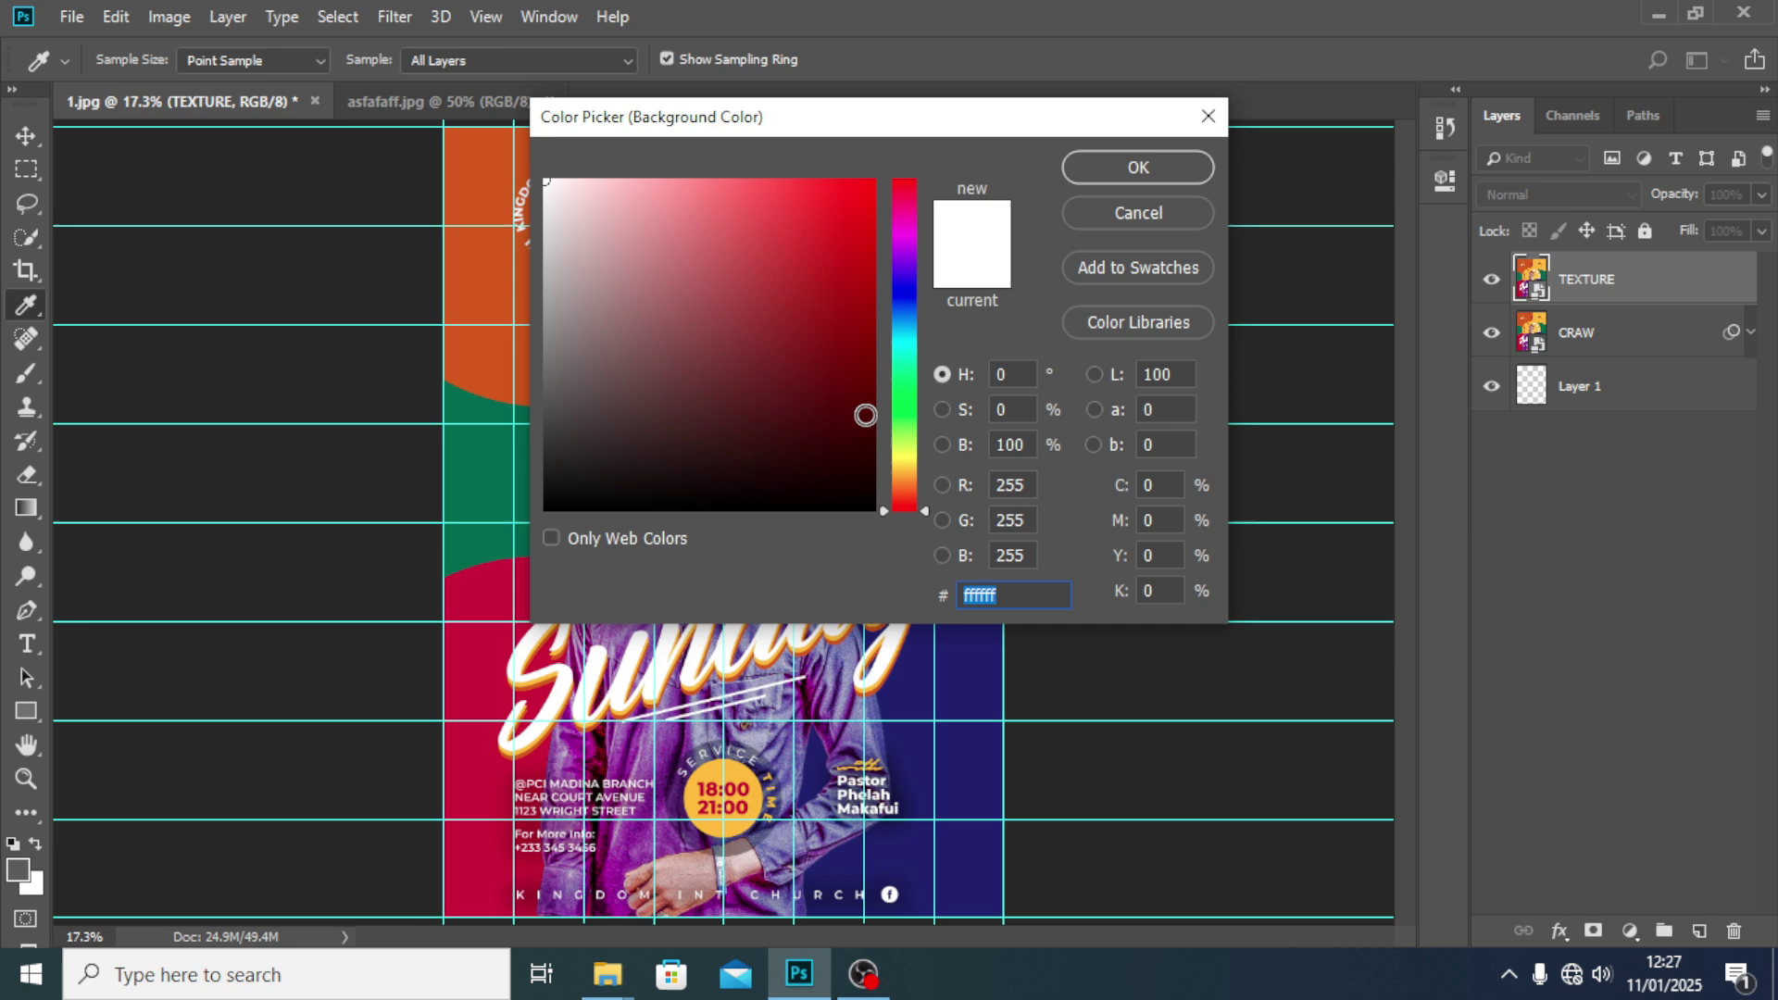
{"action": "left_click", "coordinate": [905, 484]}
{"action": "left_click", "coordinate": [689, 187]}
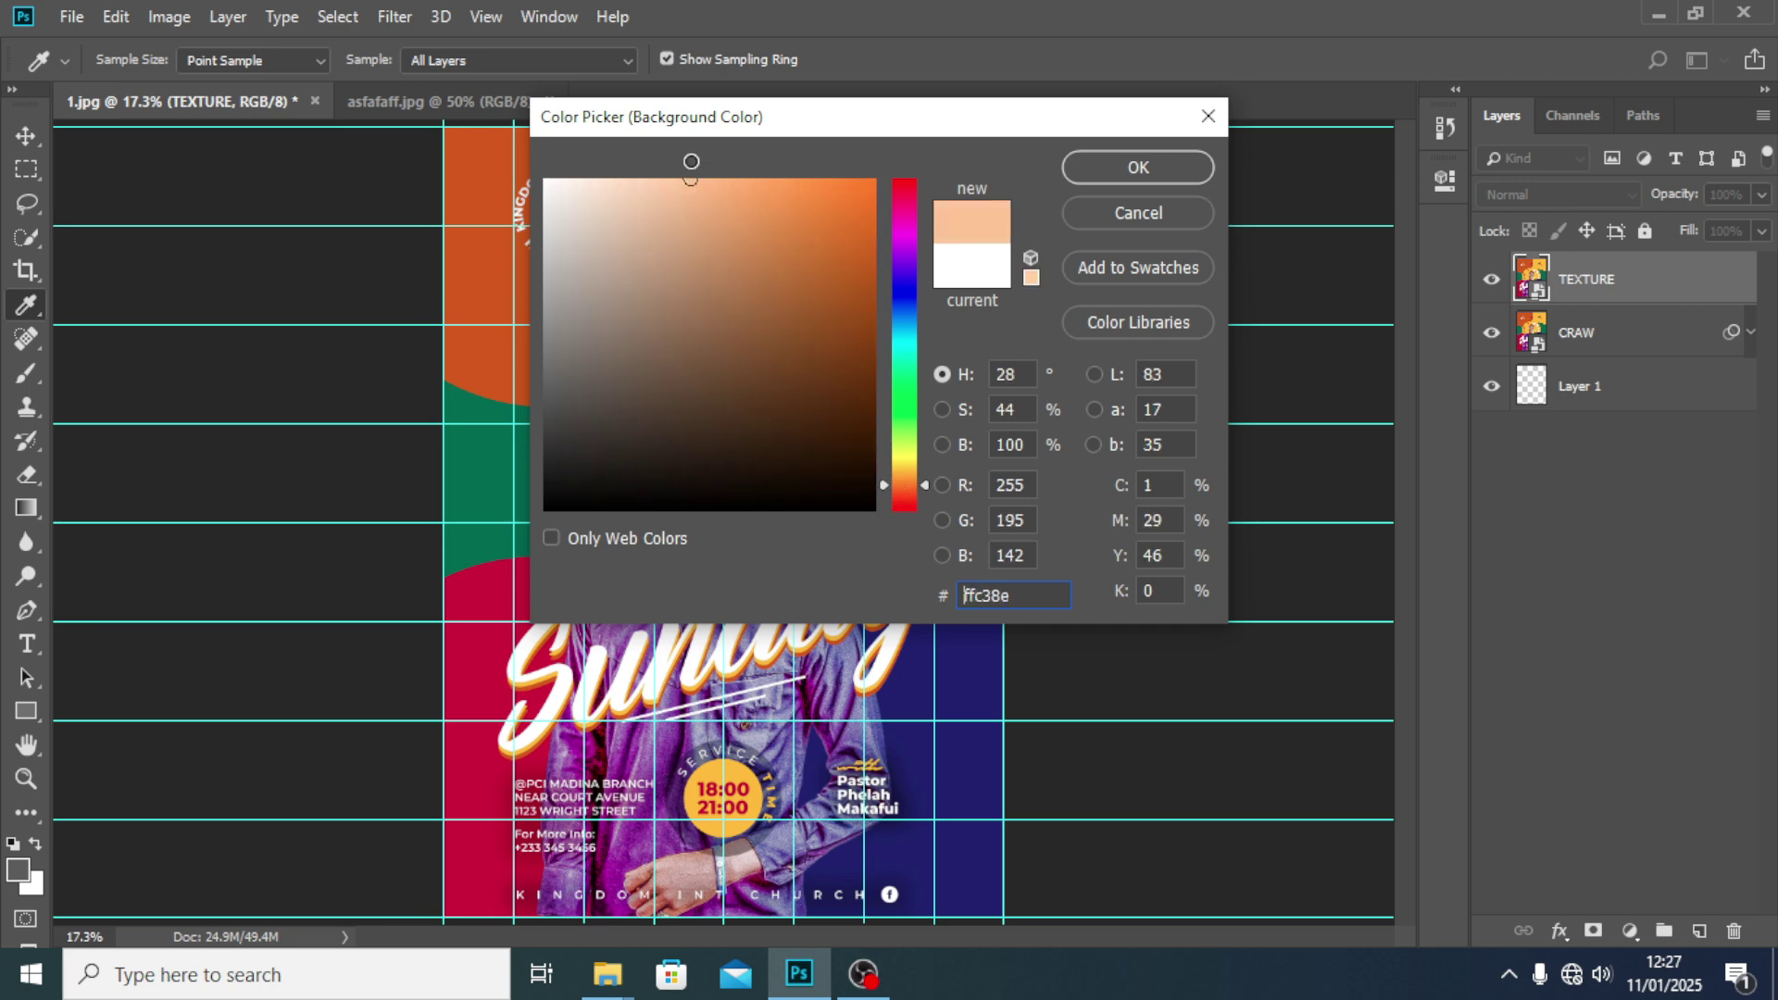
{"action": "left_click", "coordinate": [1138, 167]}
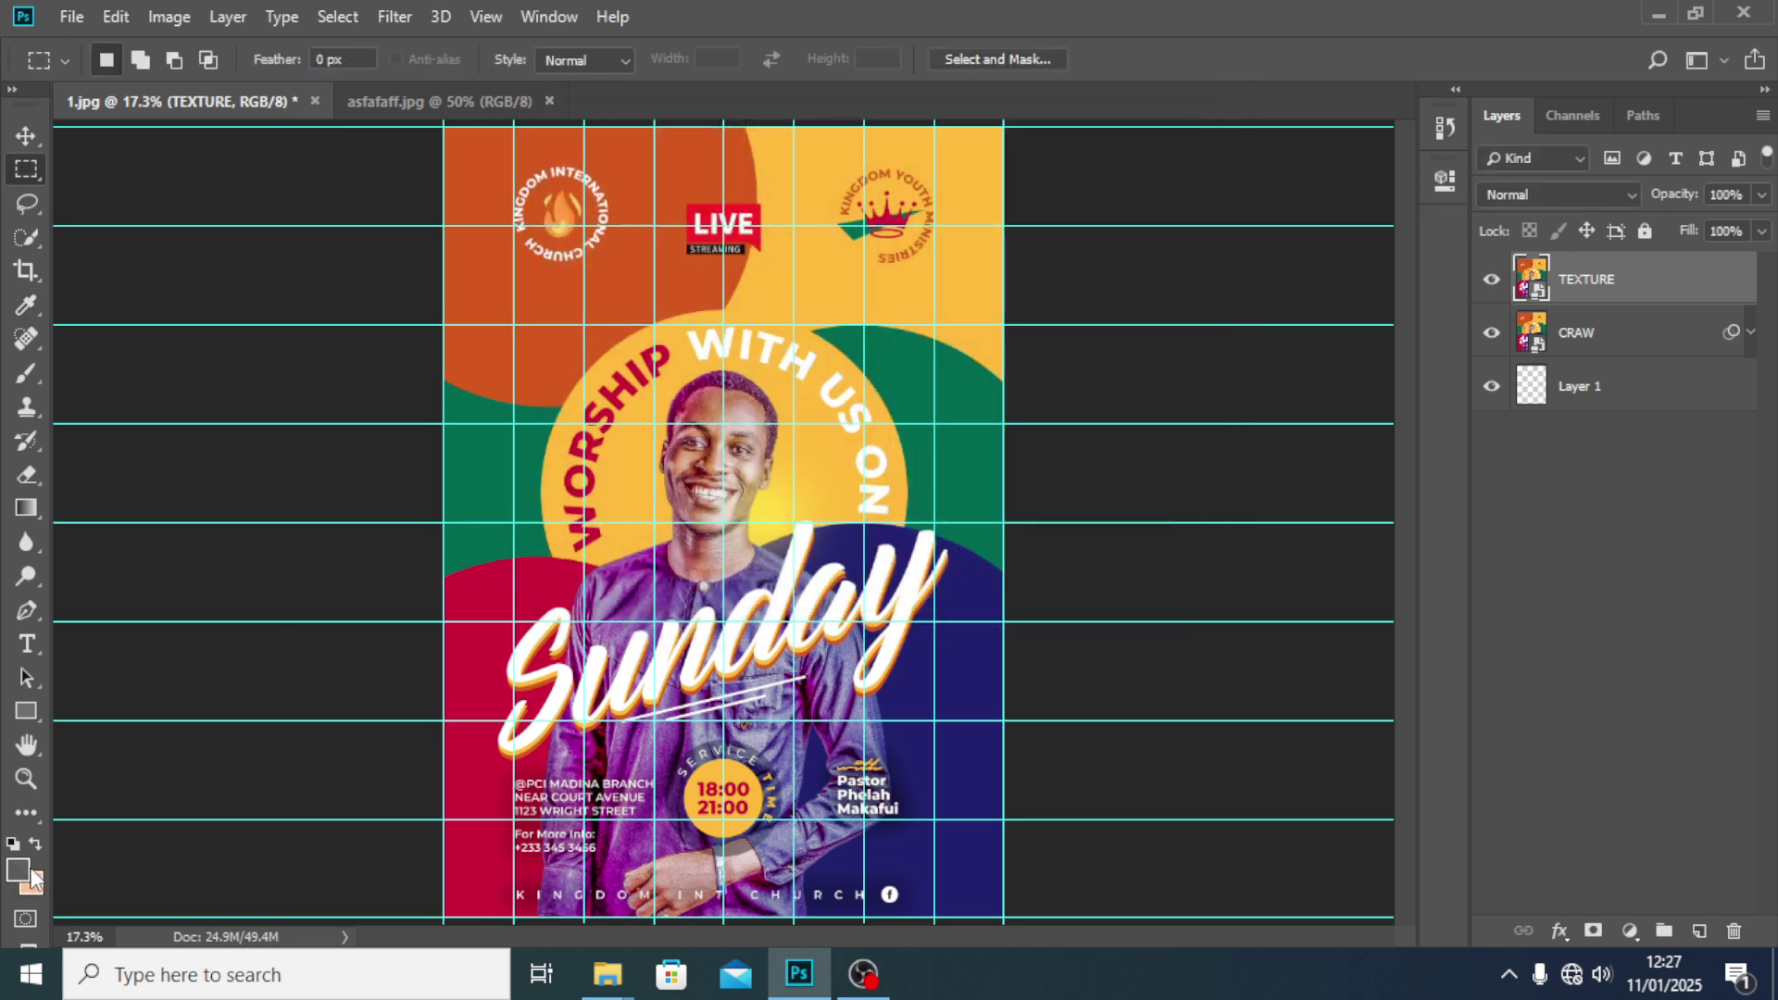
- Open the Filter Gallery on TEXTURE and switch the effect to Grain
{"action": "left_click", "coordinate": [396, 17]}
{"action": "left_click", "coordinate": [440, 130]}
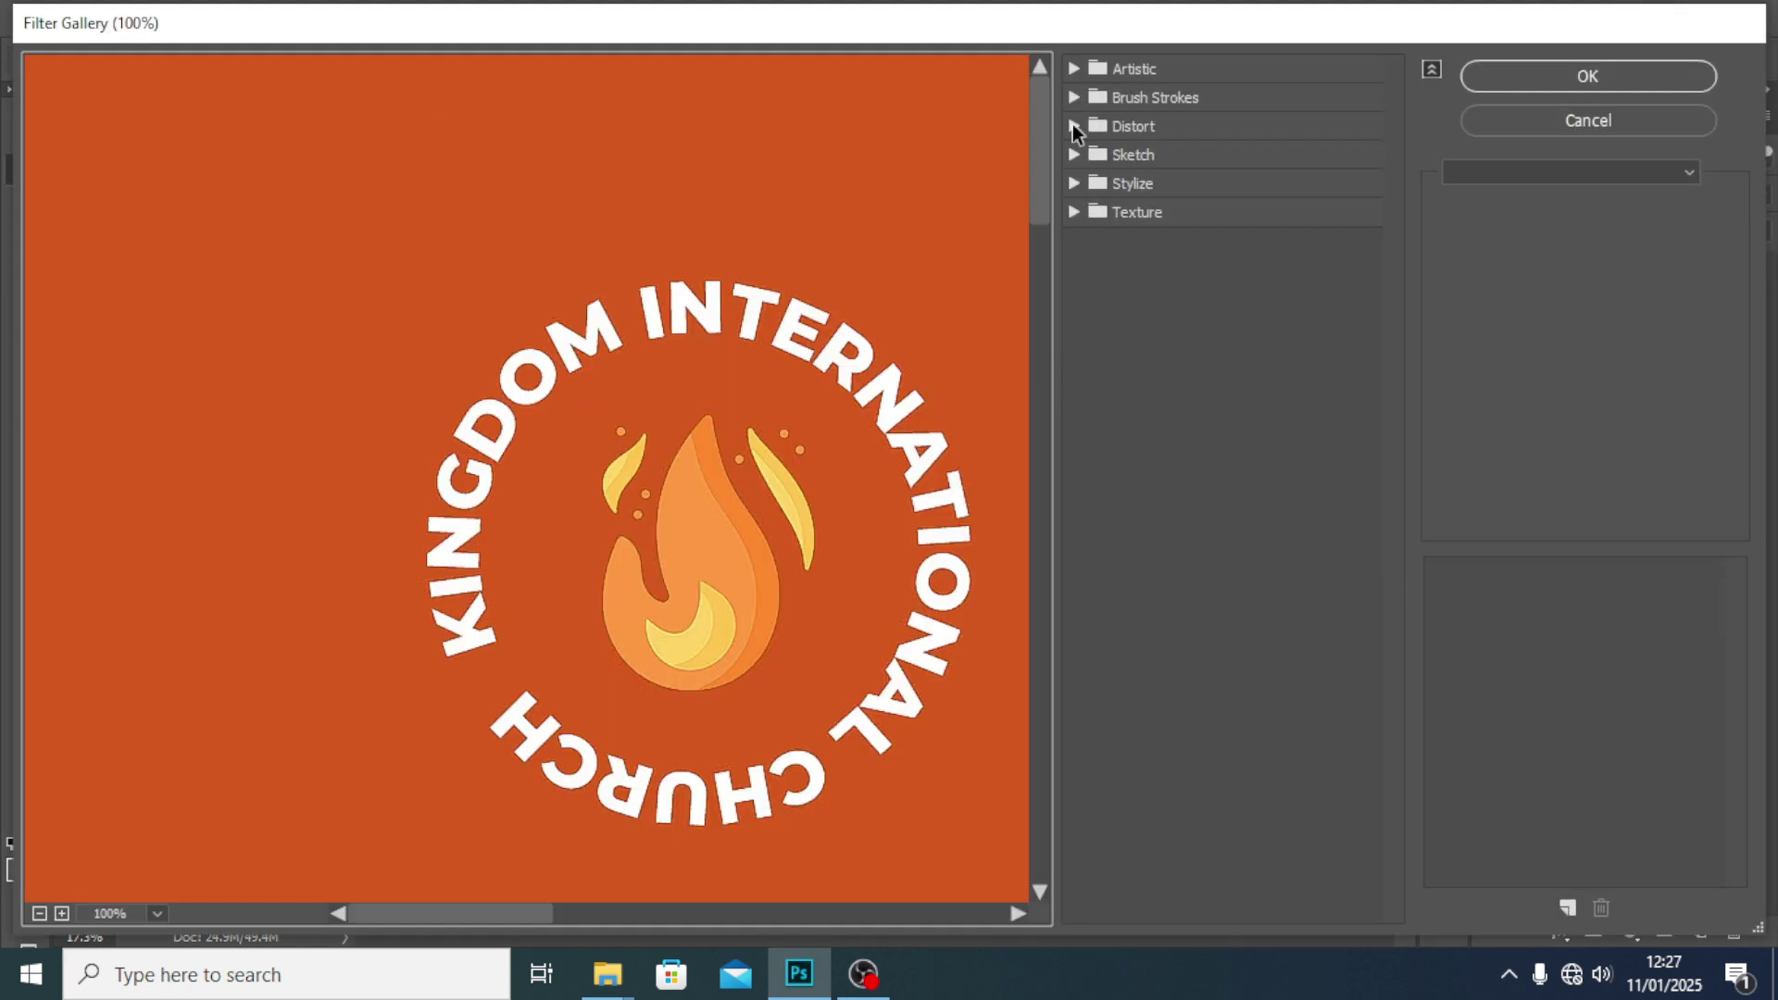
{"action": "left_click", "coordinate": [1097, 67]}
{"action": "left_click", "coordinate": [1115, 116]}
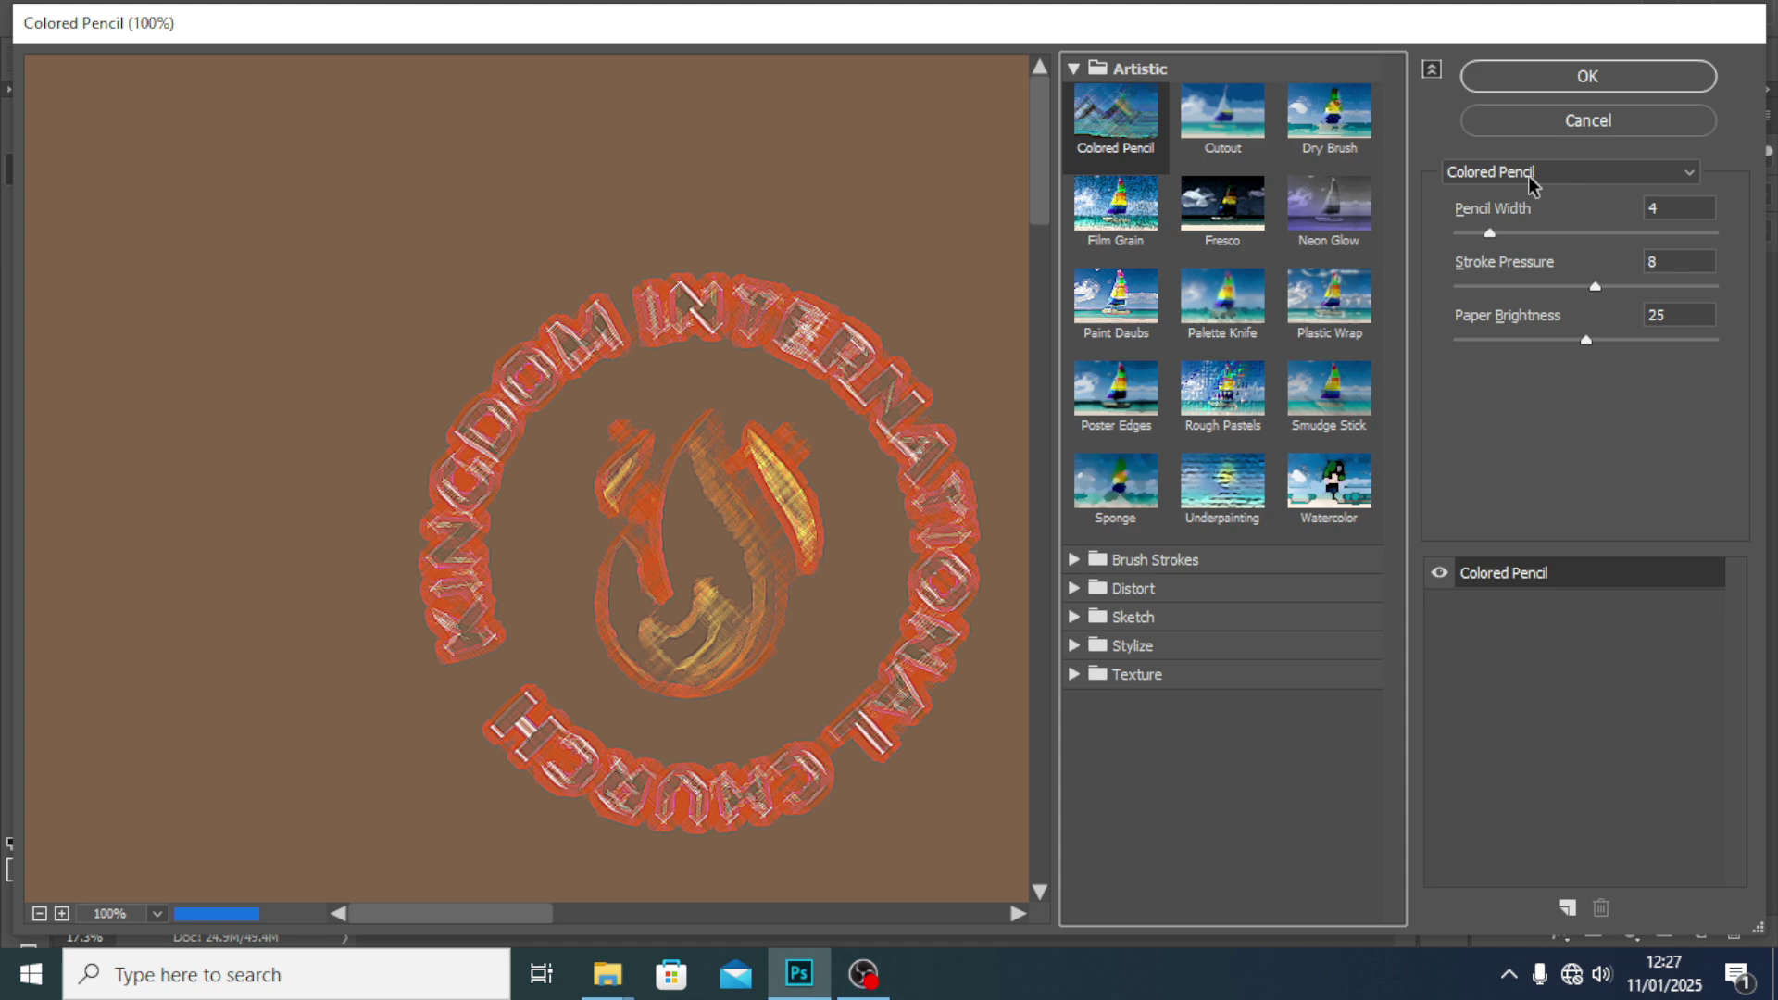
{"action": "left_click", "coordinate": [1530, 176]}
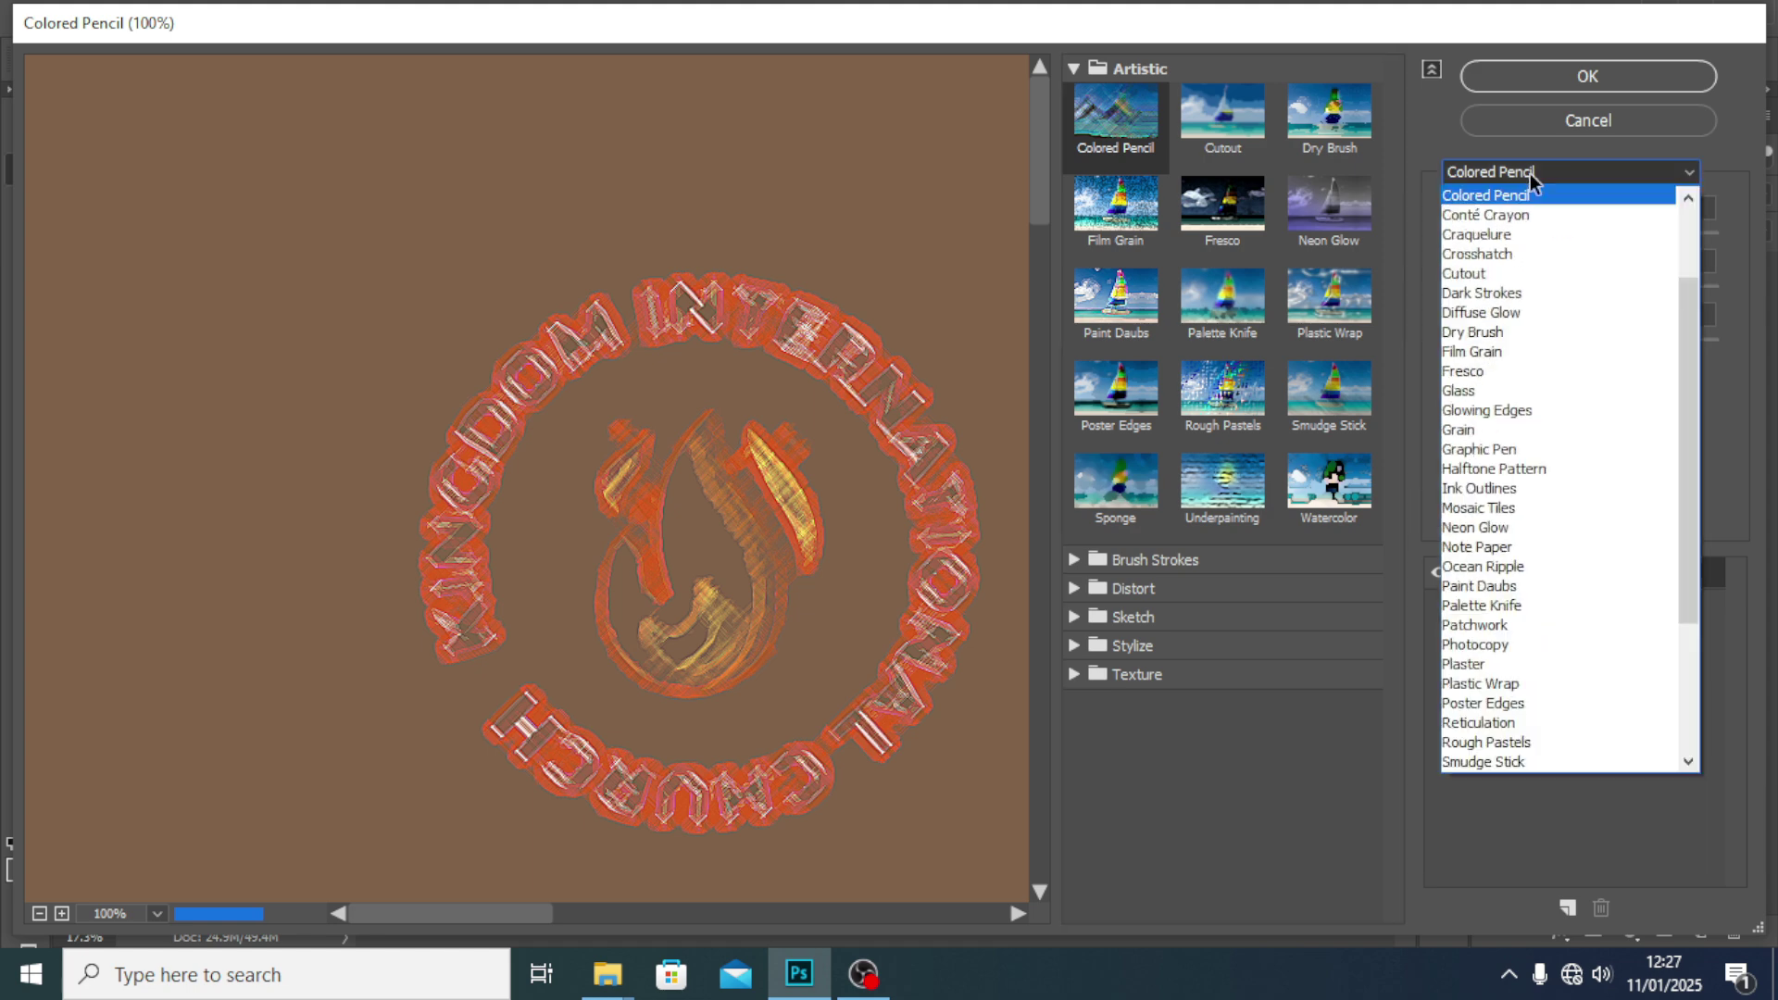
{"action": "left_click", "coordinate": [1470, 433]}
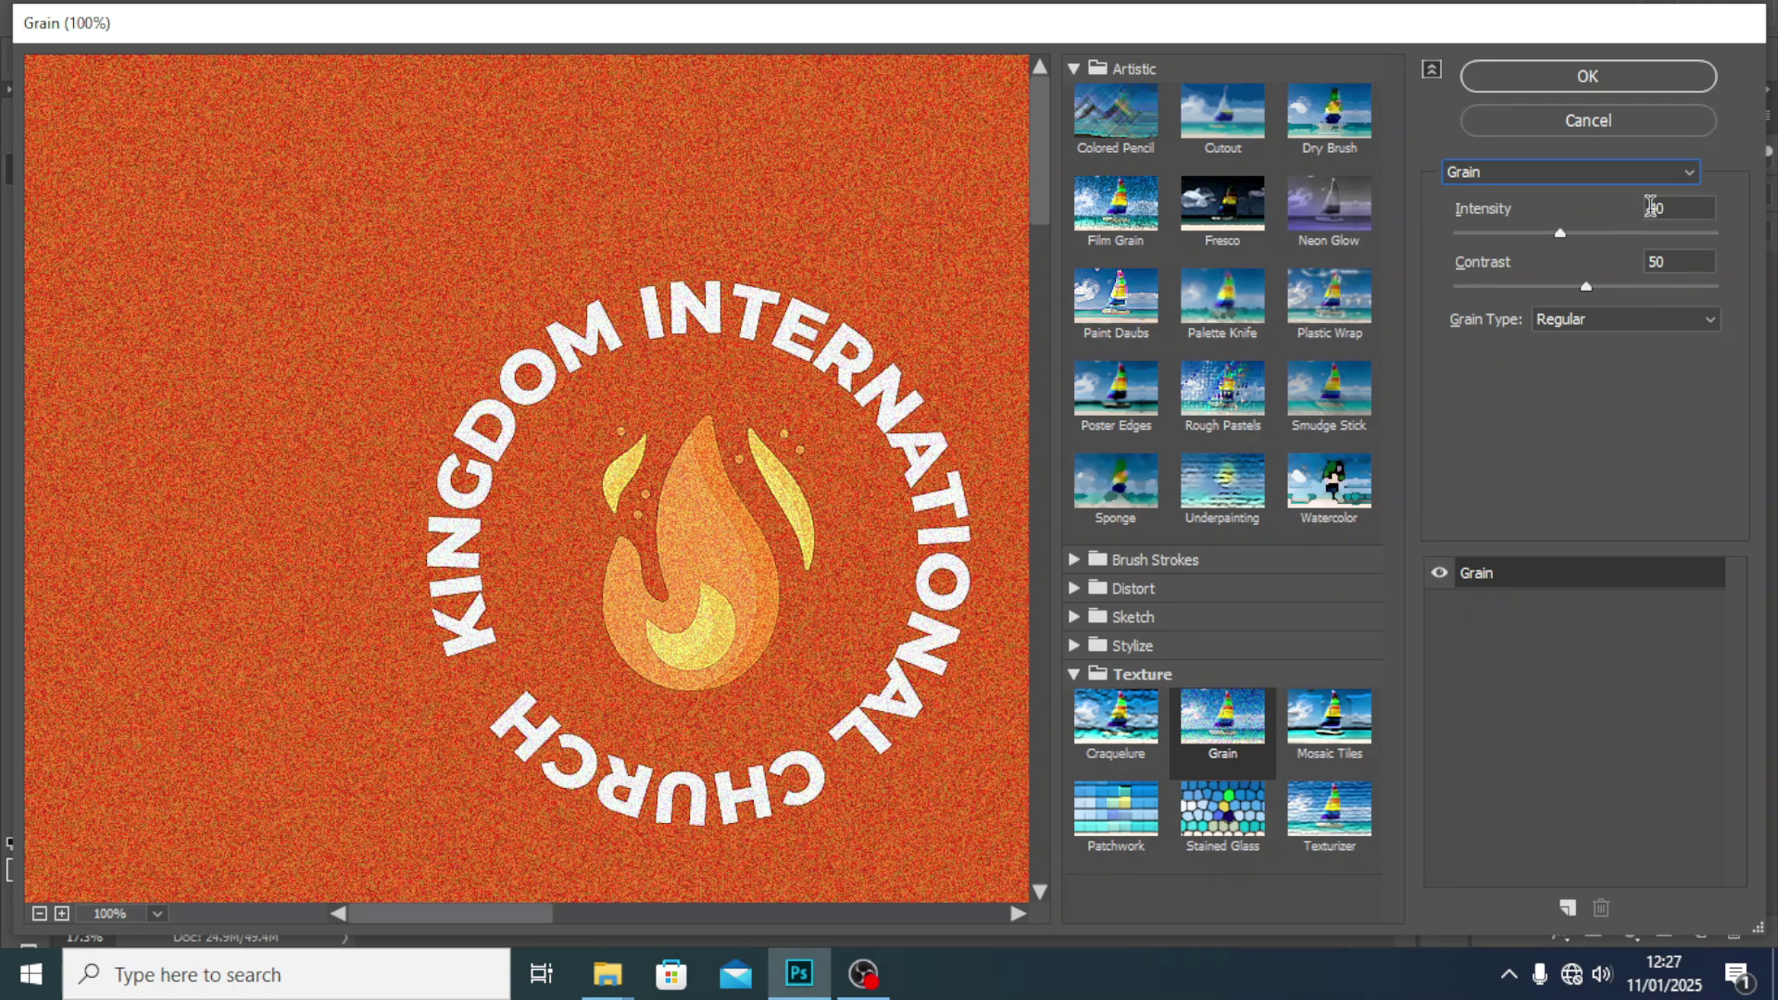
- Set Grain Intensity to 23 and Contrast to 34
{"action": "double_click", "coordinate": [1650, 205]}
{"action": "type", "text": "2"}
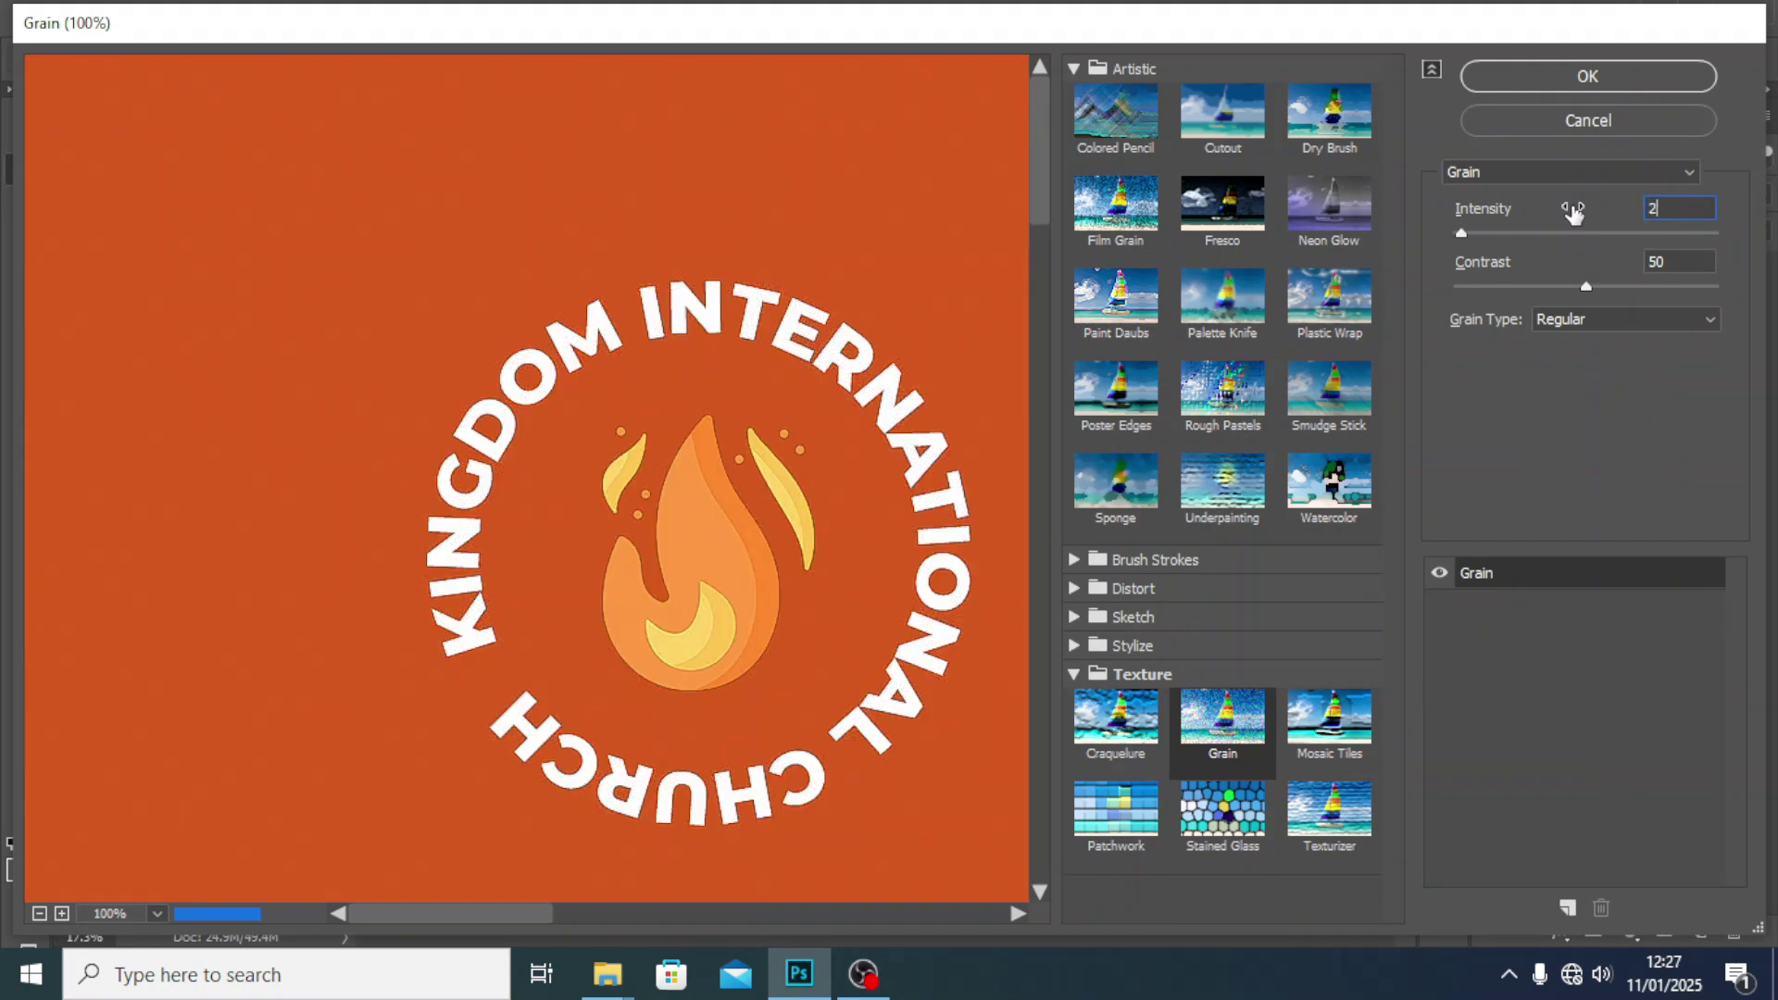
{"action": "type", "text": "3"}
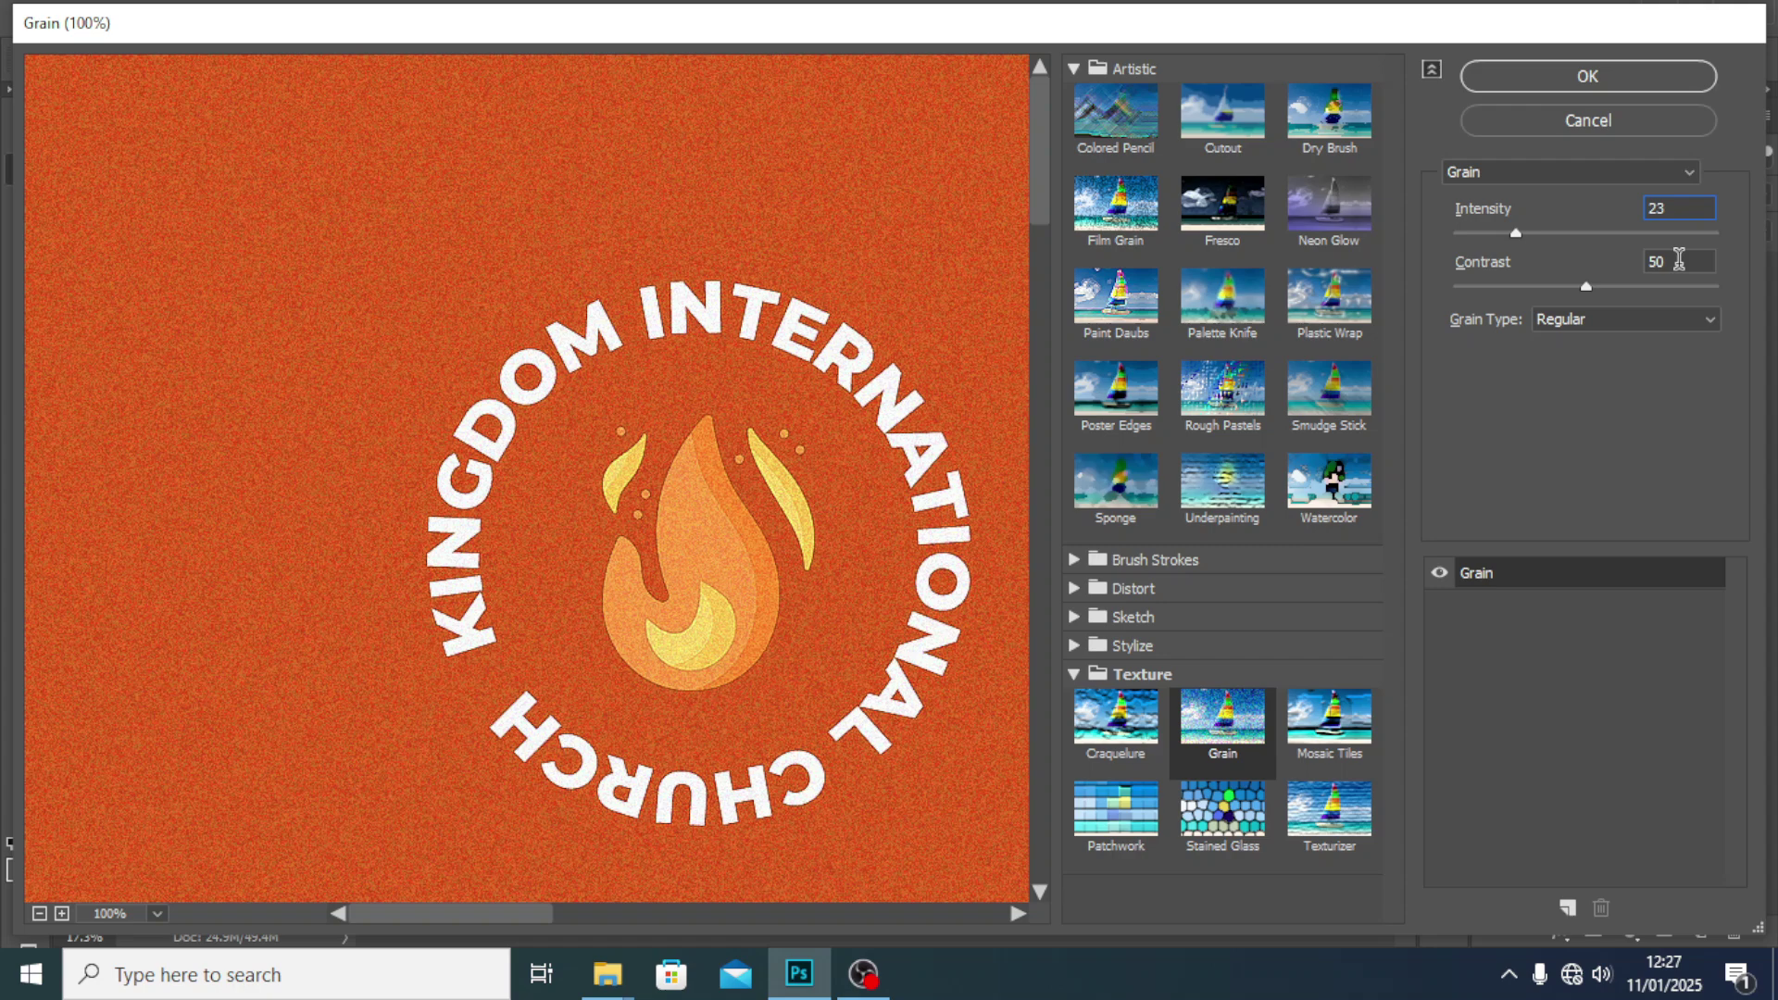
{"action": "double_click", "coordinate": [1679, 261]}
{"action": "type", "text": "34"}
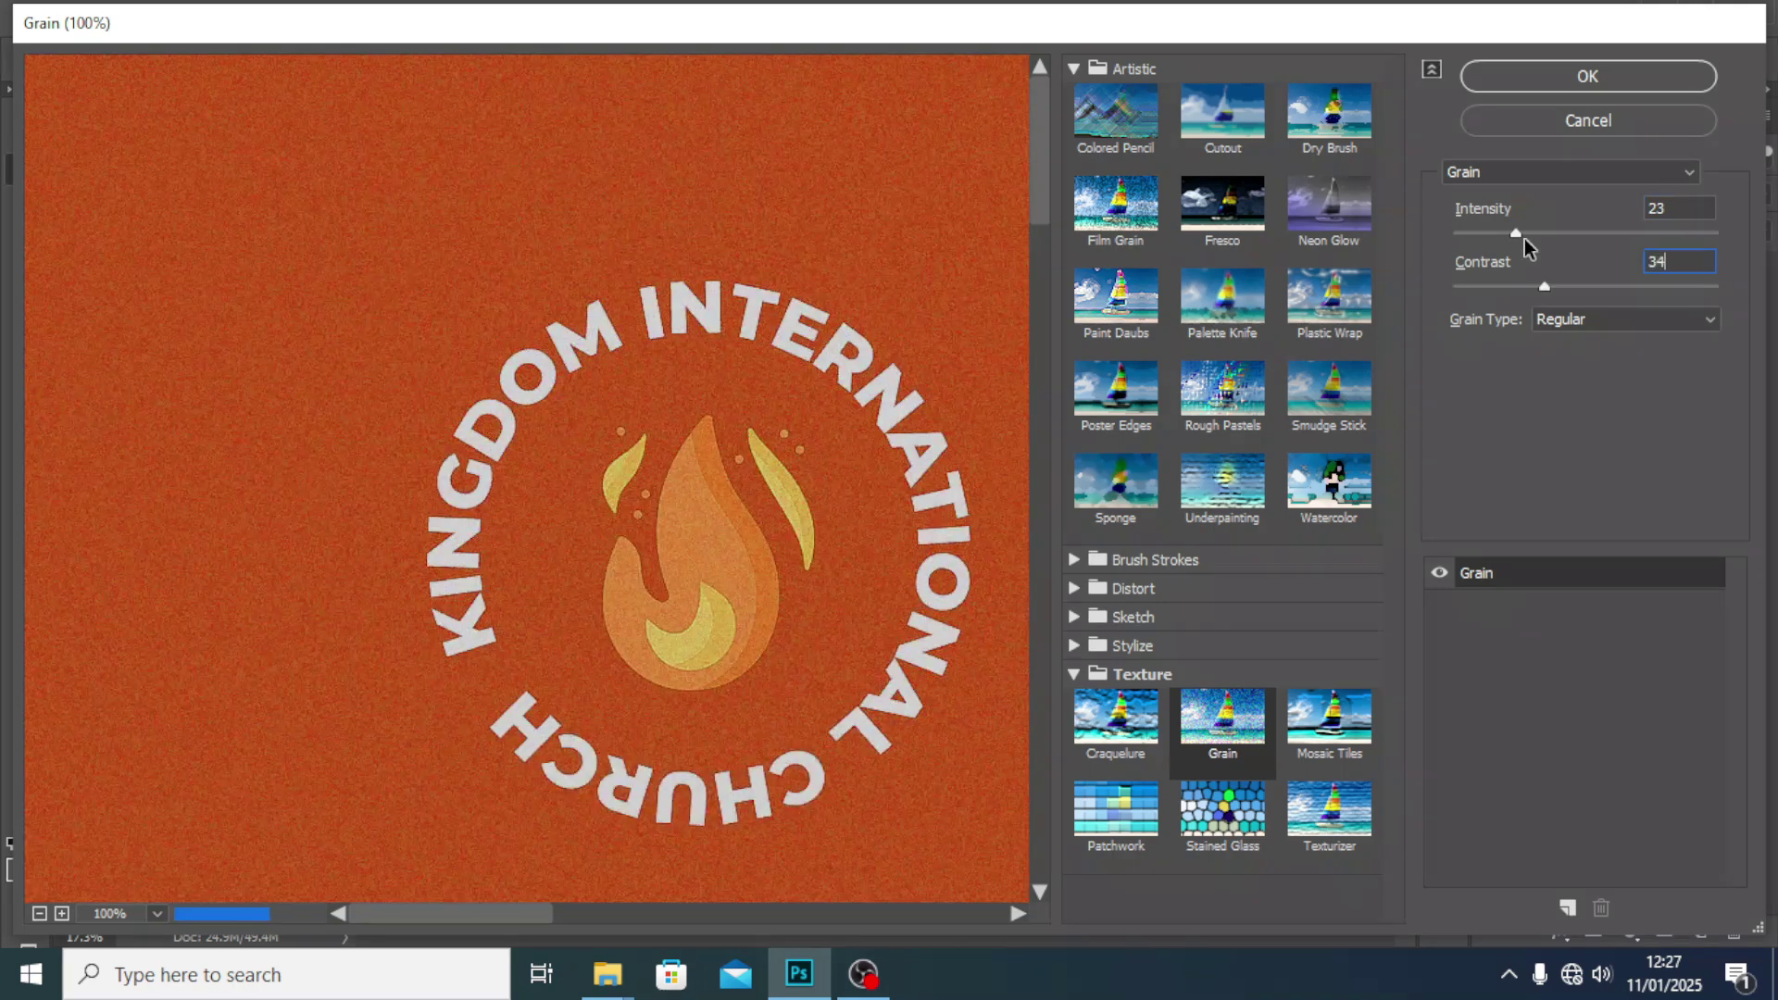
- Add a Reticulation effect with Density 12, Foreground Level 6, Background Level 16
{"action": "left_click", "coordinate": [1565, 909]}
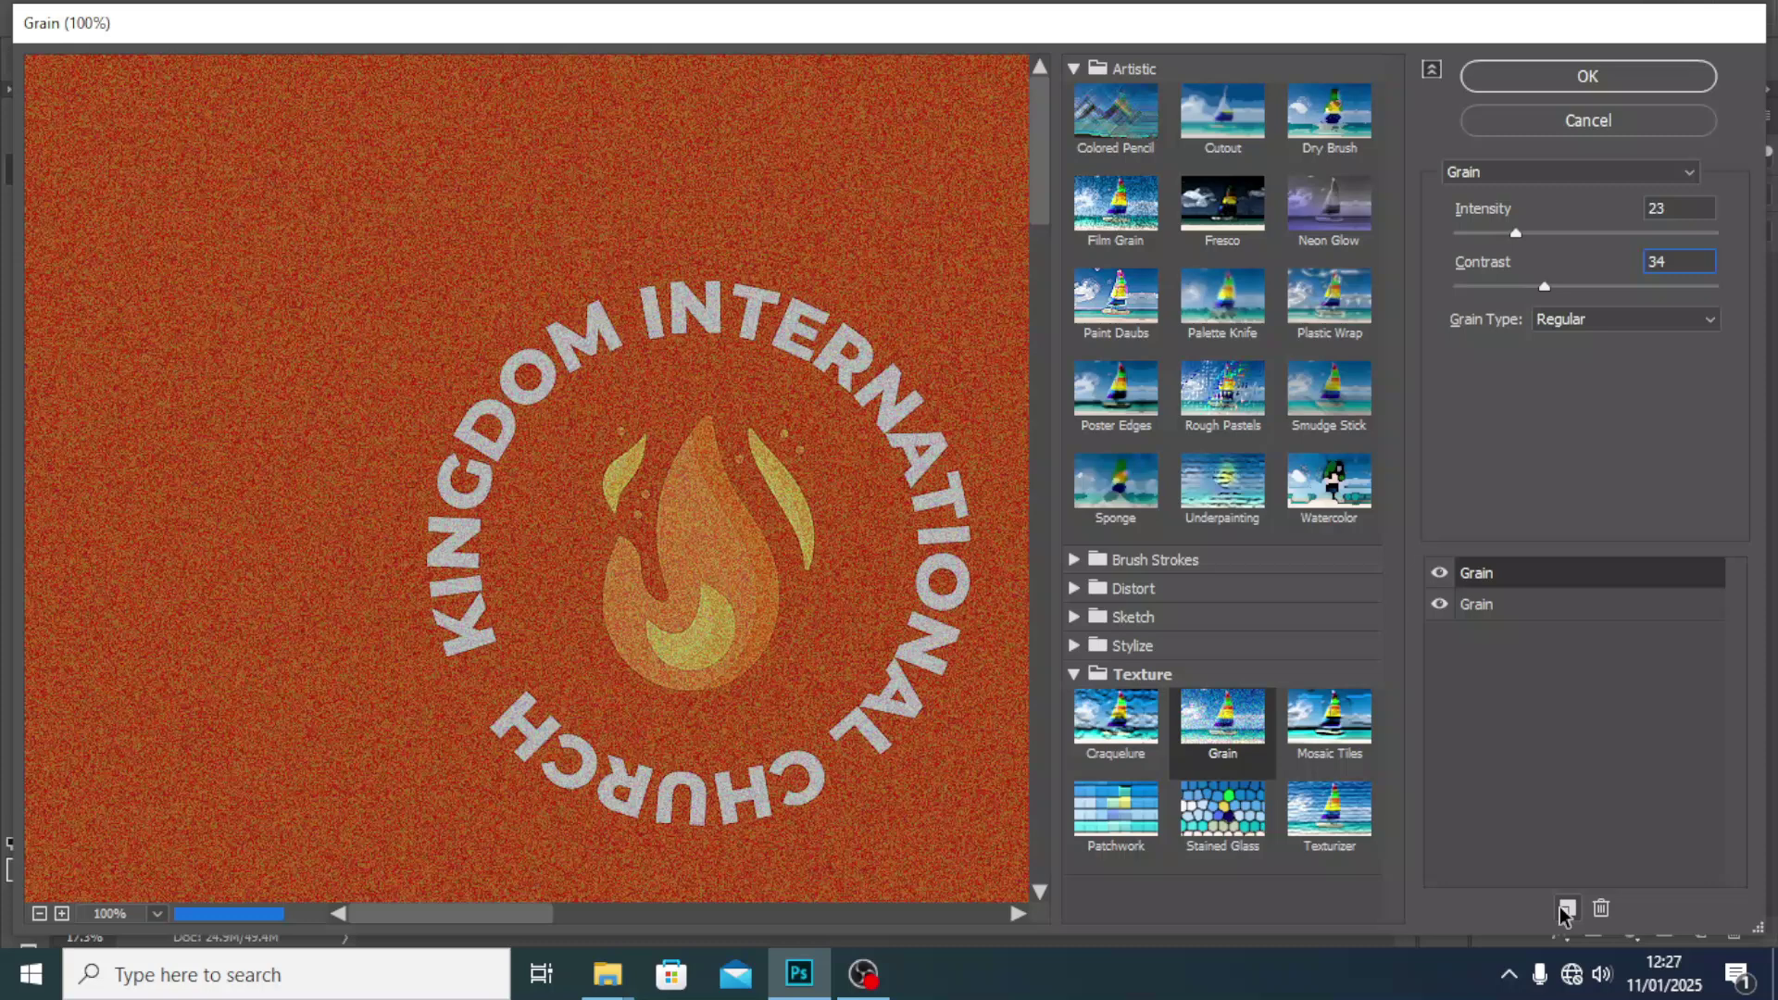
{"action": "left_click", "coordinate": [1487, 174]}
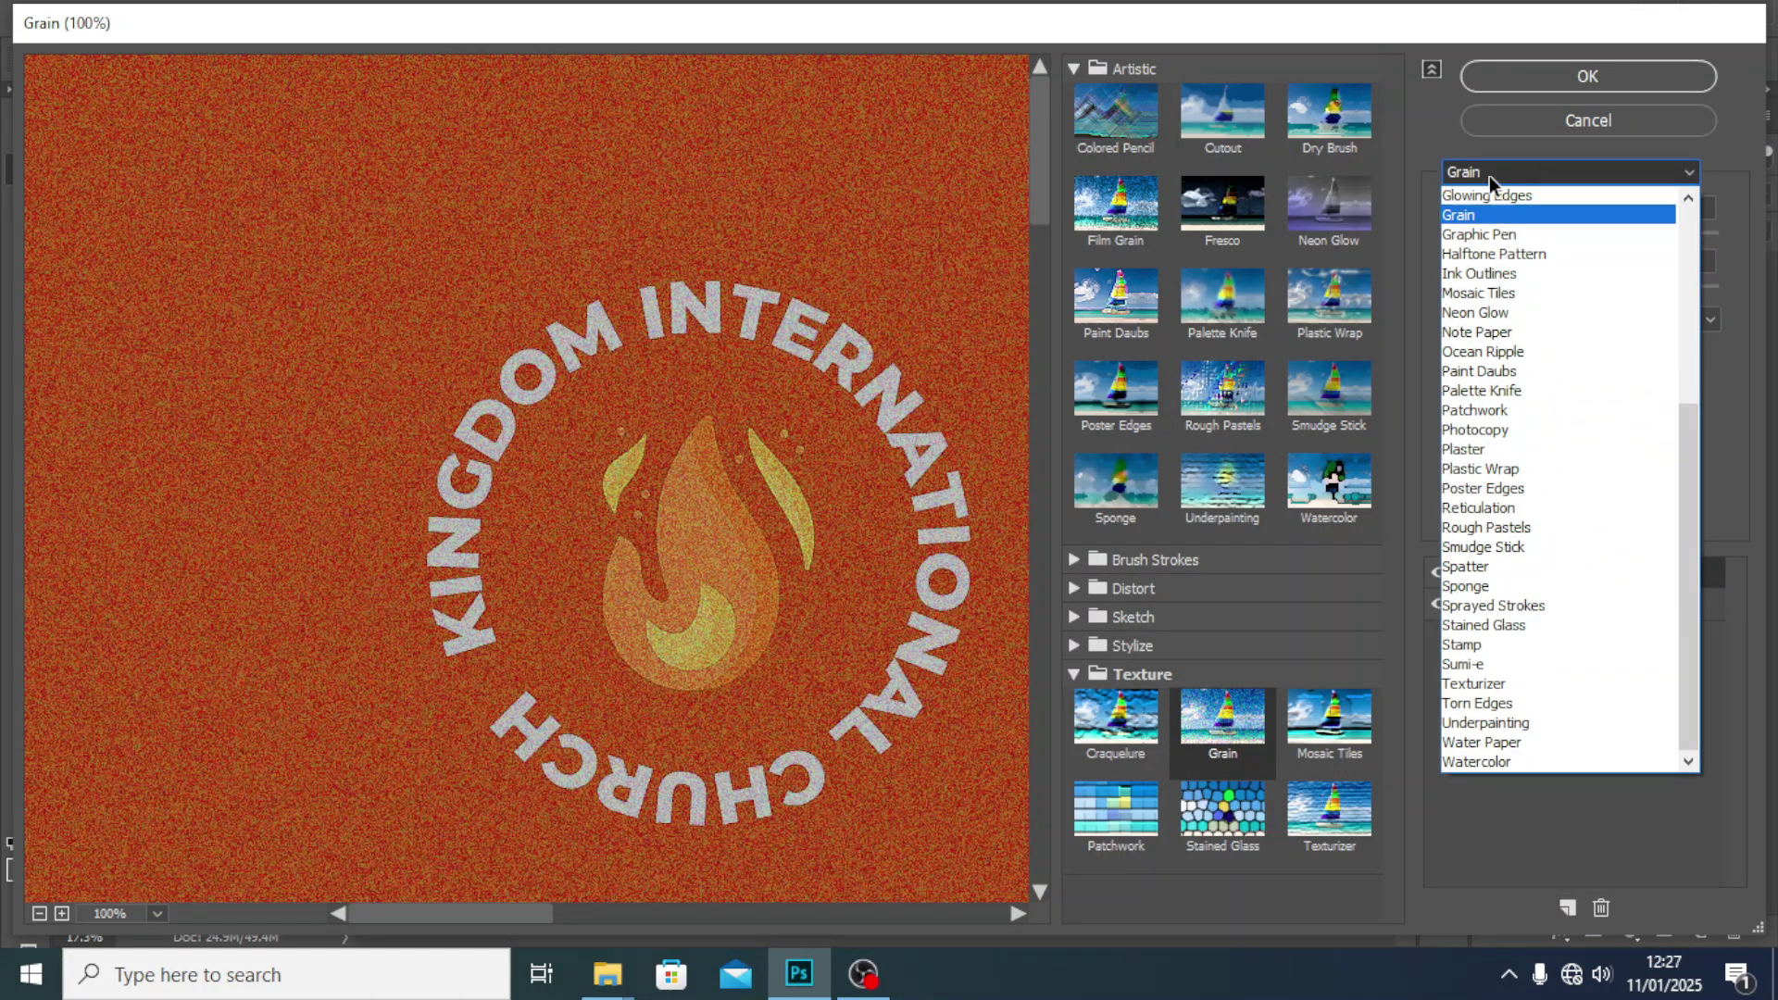
{"action": "left_click", "coordinate": [1474, 509]}
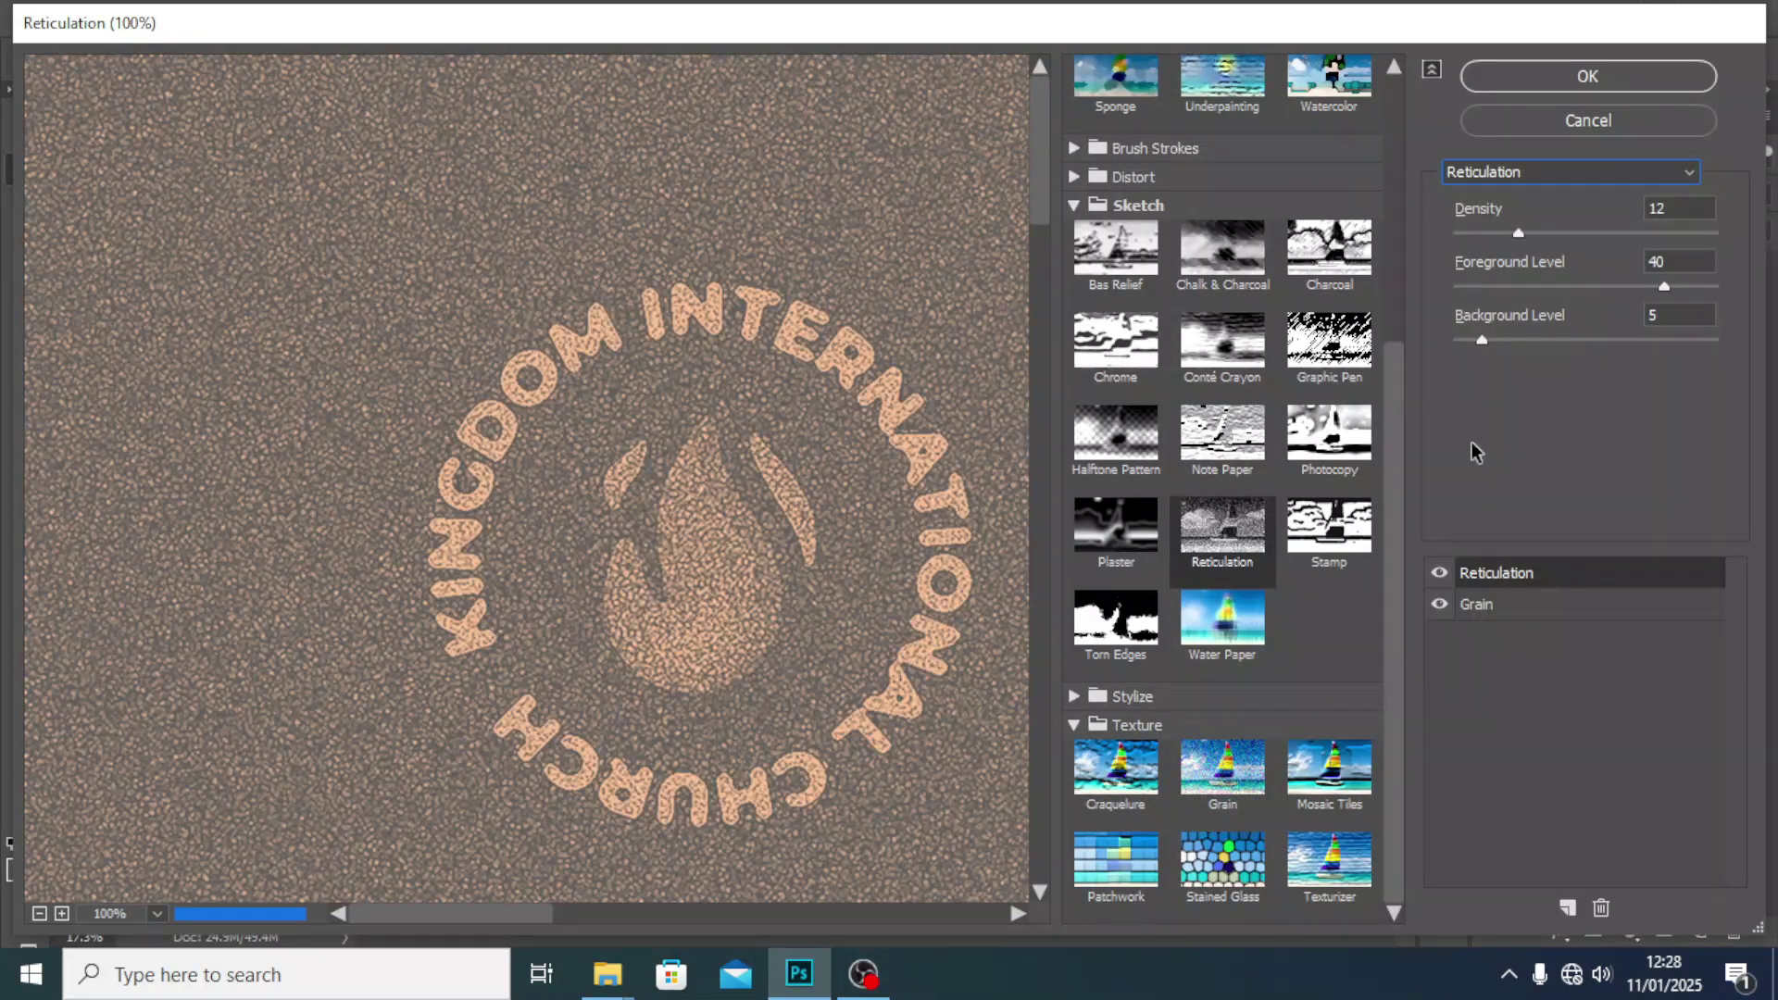
{"action": "left_click", "coordinate": [1664, 208]}
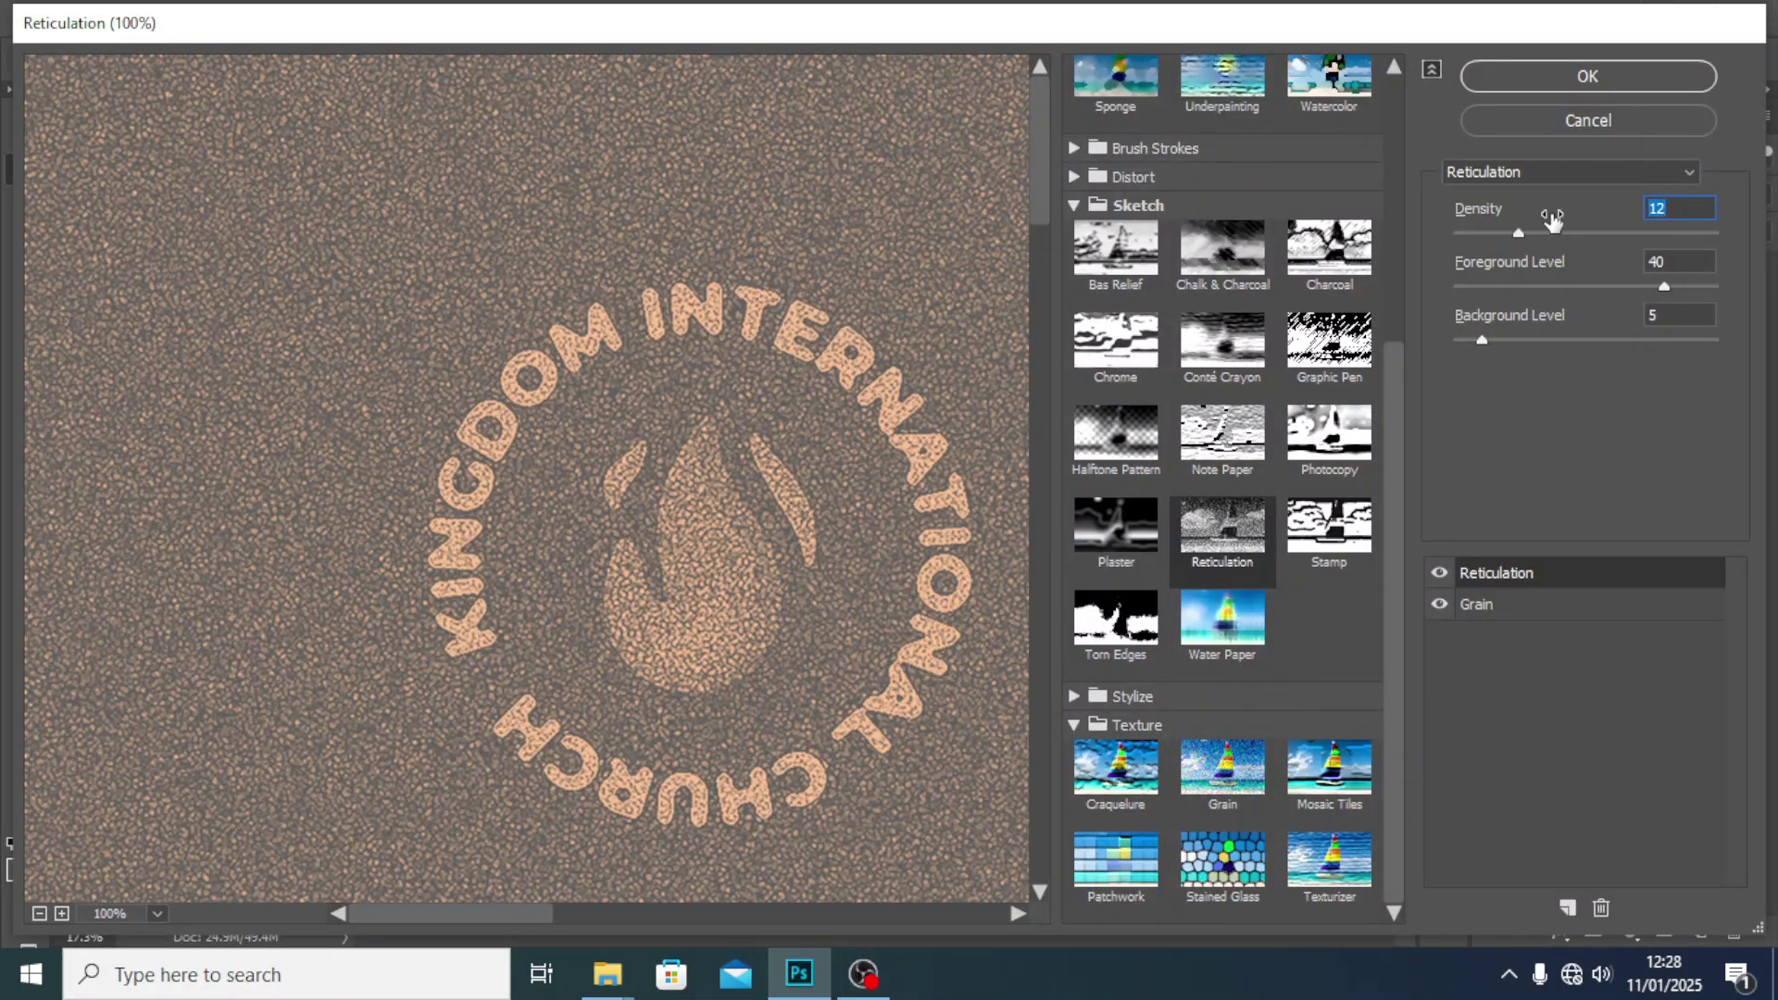
{"action": "left_click", "coordinate": [1680, 262]}
{"action": "left_click_drag", "start_coordinate": [1563, 262], "coordinate": [1527, 255]}
{"action": "left_click", "coordinate": [1664, 311]}
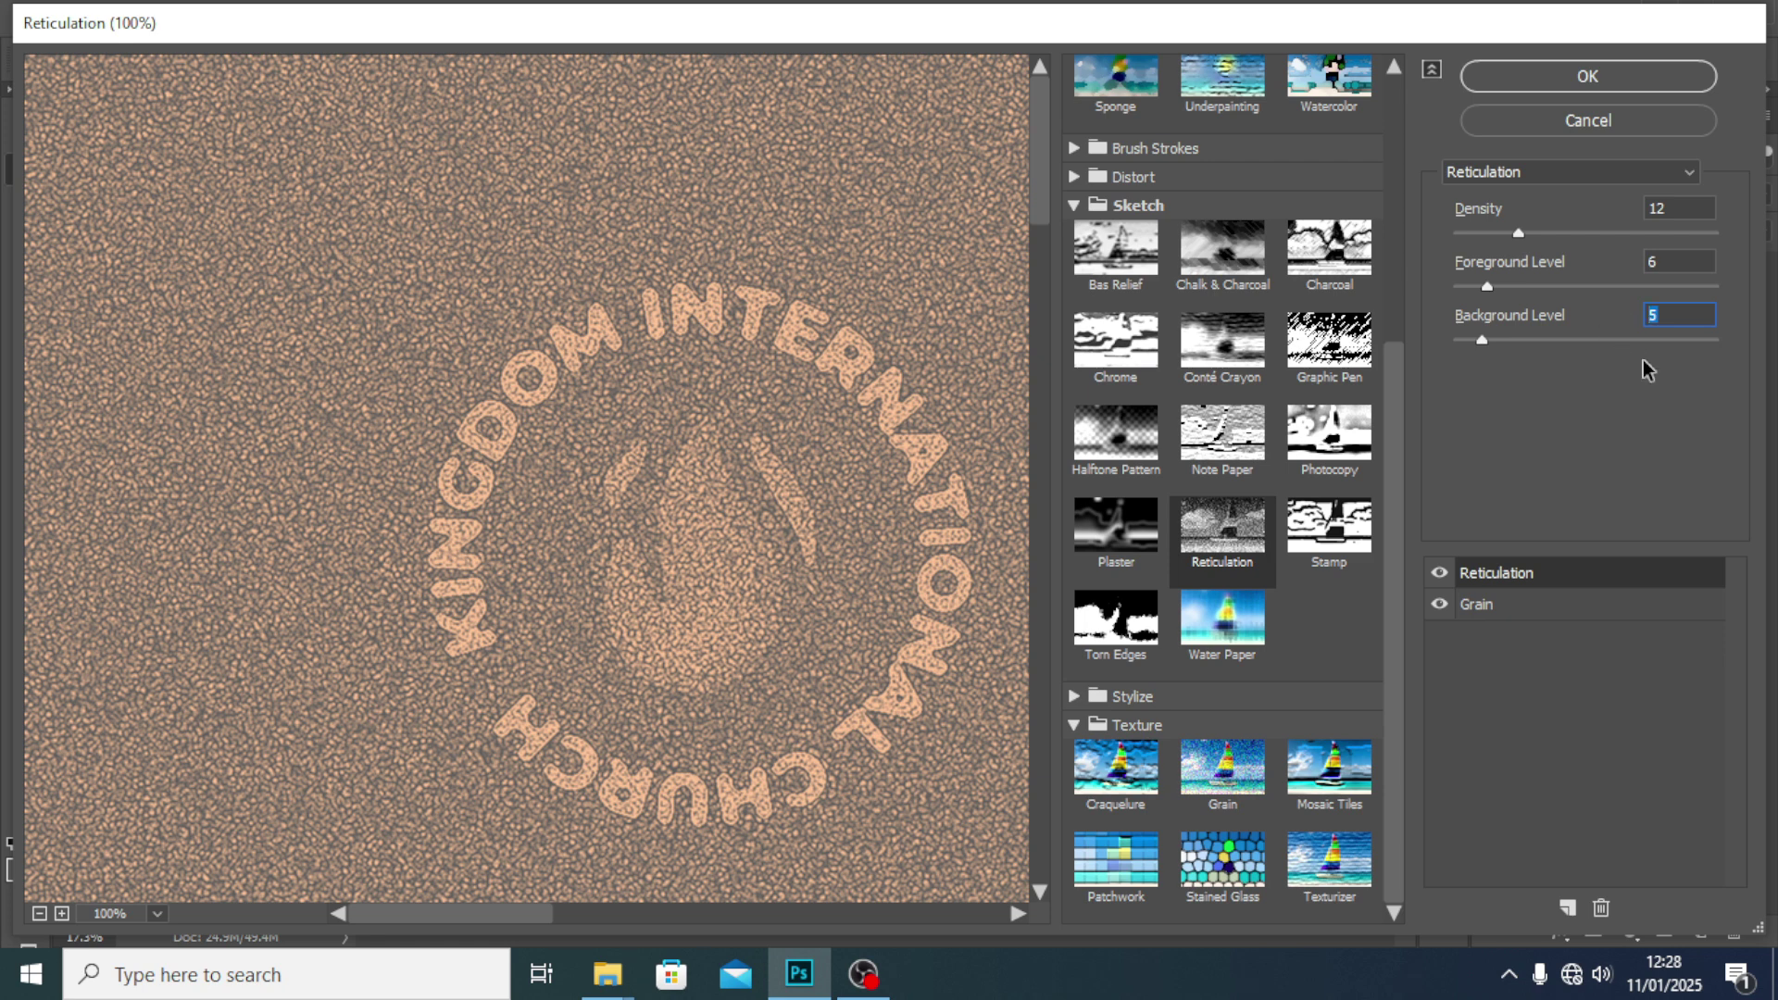
{"action": "type", "text": "16"}
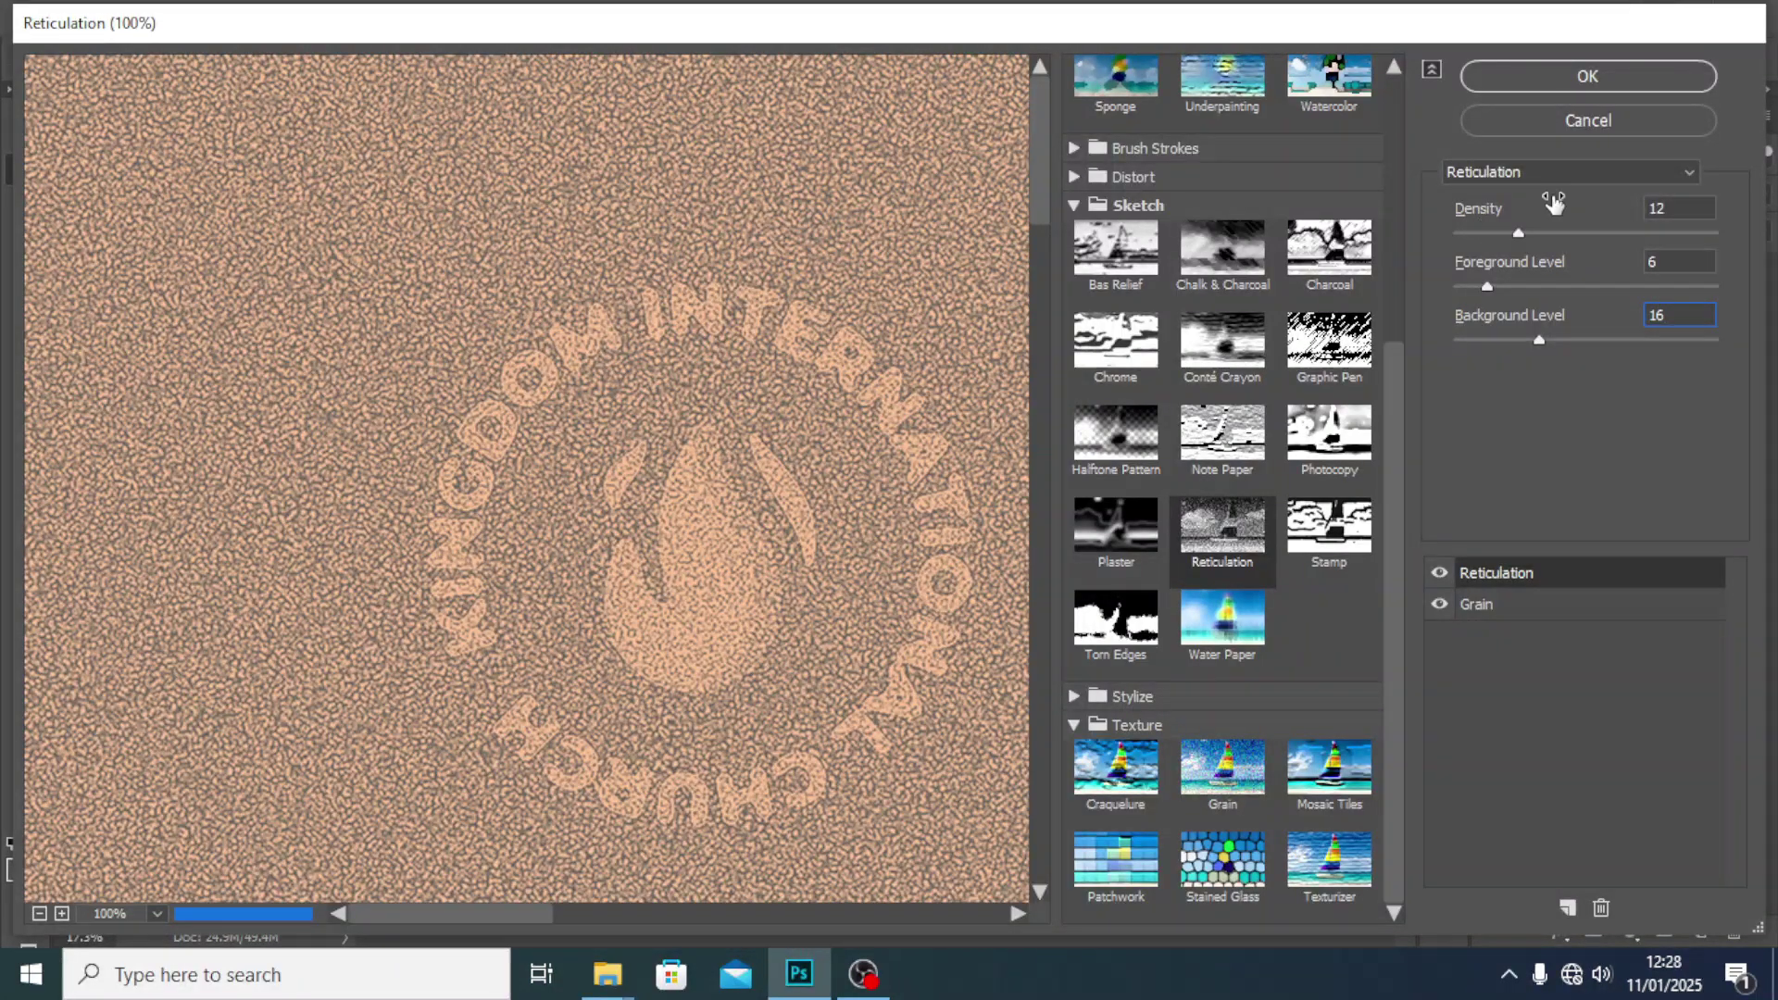
- Add a third effect layer above Reticulation and bring up the filter list
{"action": "left_click", "coordinate": [1565, 907]}
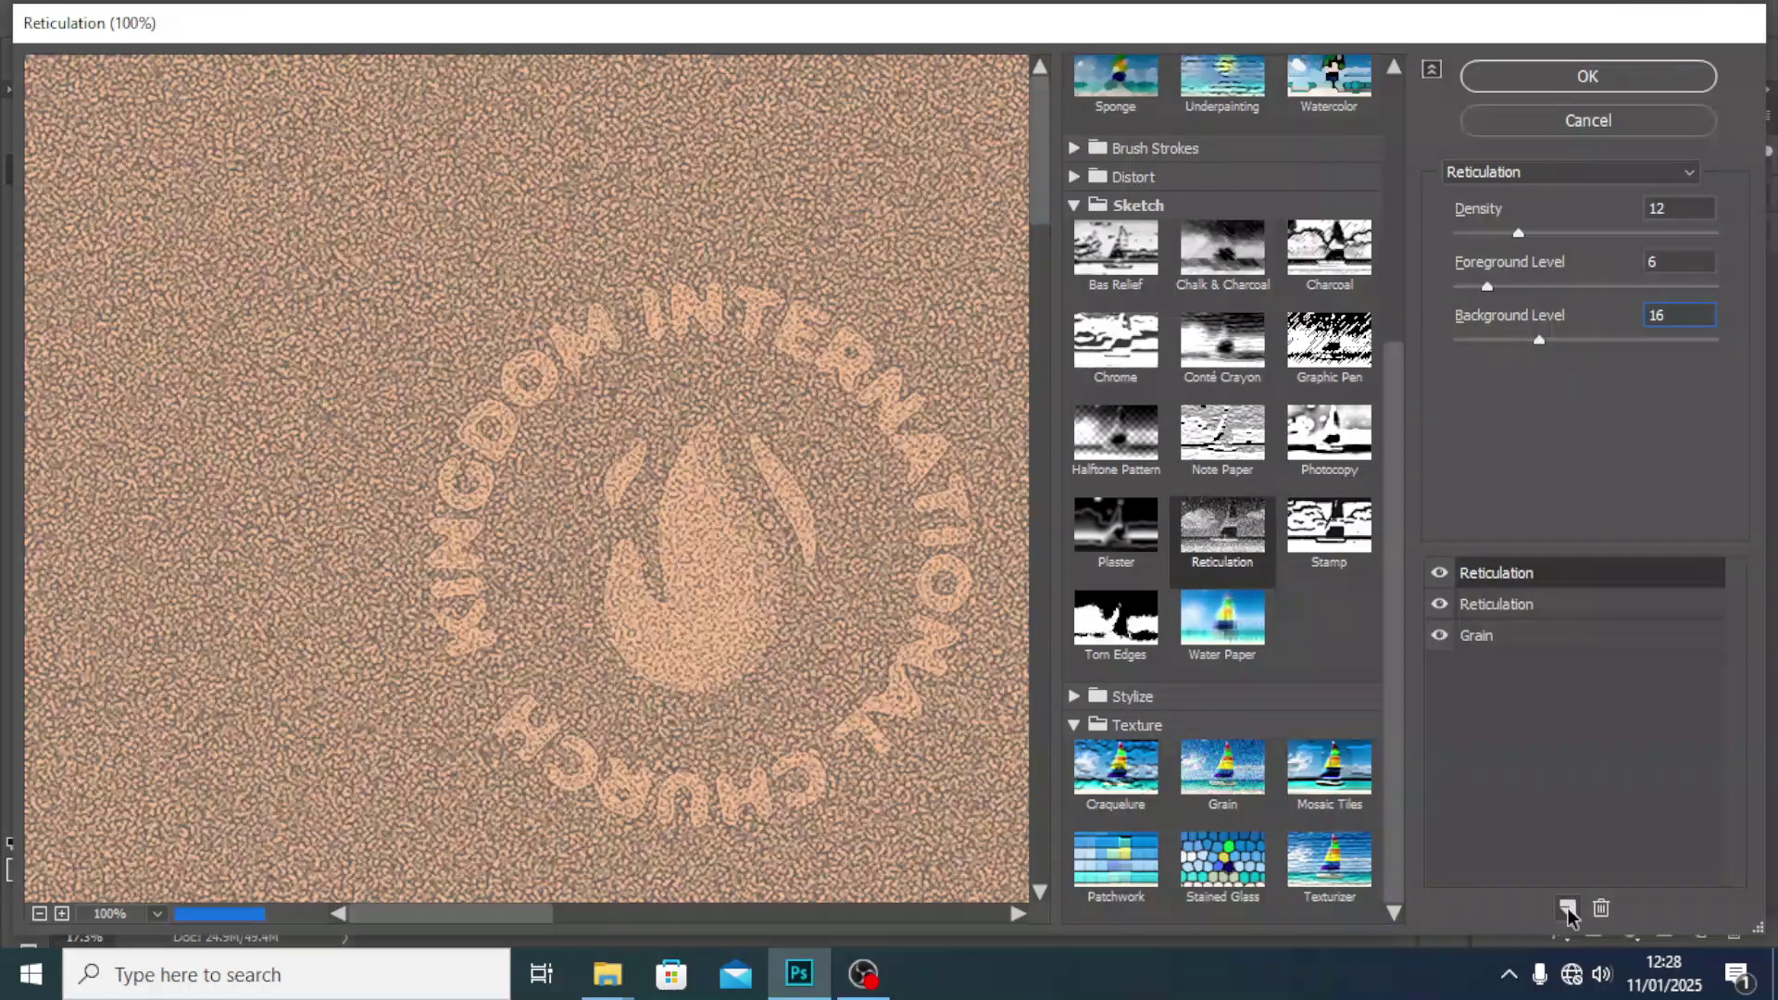
{"action": "left_click", "coordinate": [1531, 174]}
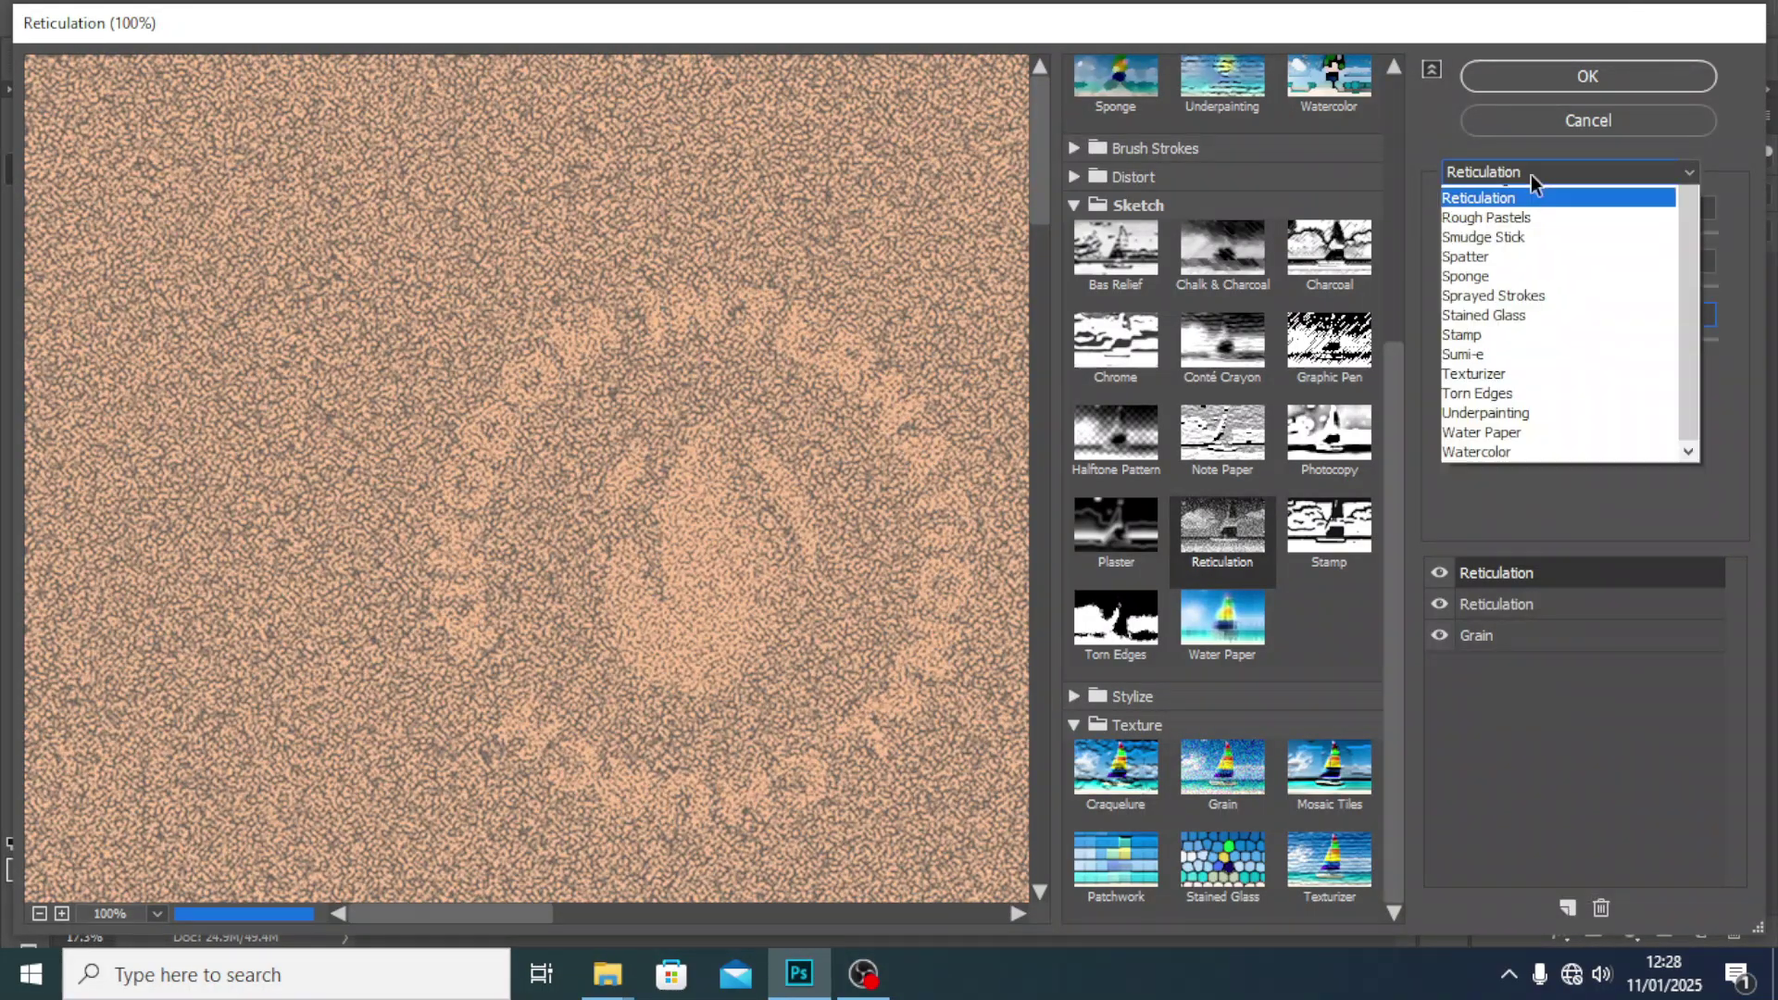
{"action": "scroll", "coordinate": [1487, 350], "scroll_direction": "up", "scroll_amount": 4}
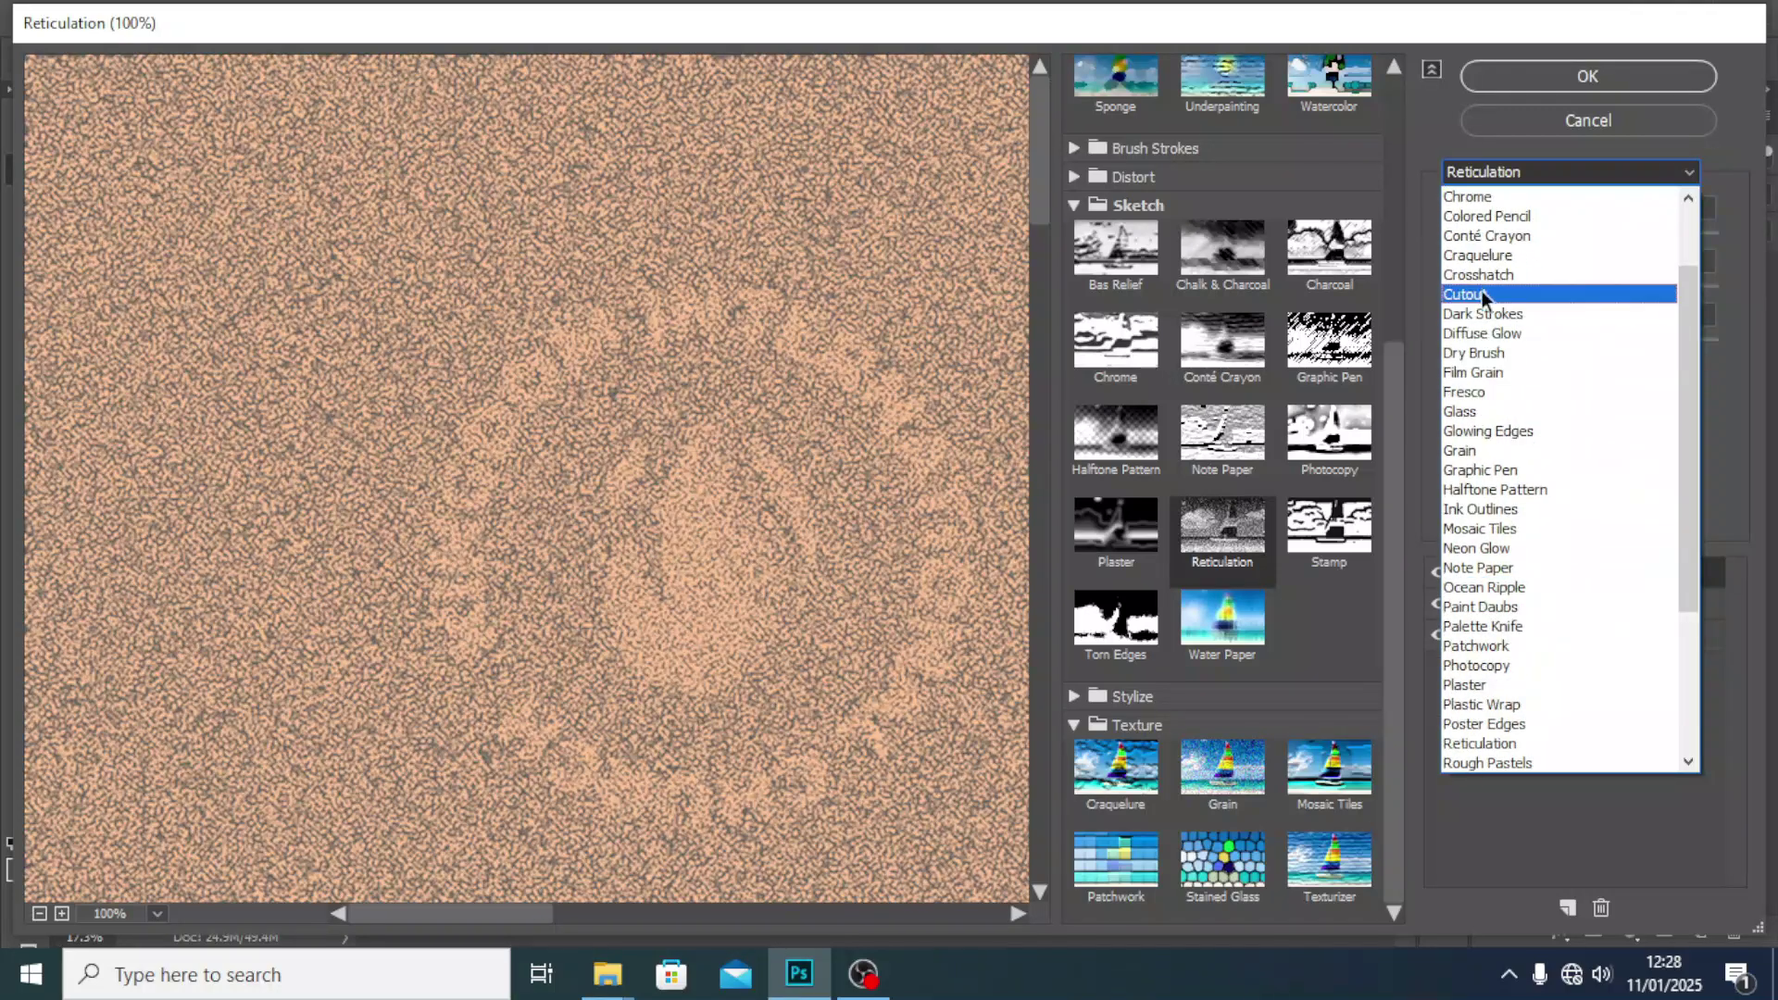
- Make the third effect Halftone Pattern with Size 3, Contrast 14, Dot pattern
{"action": "left_click", "coordinate": [1478, 489]}
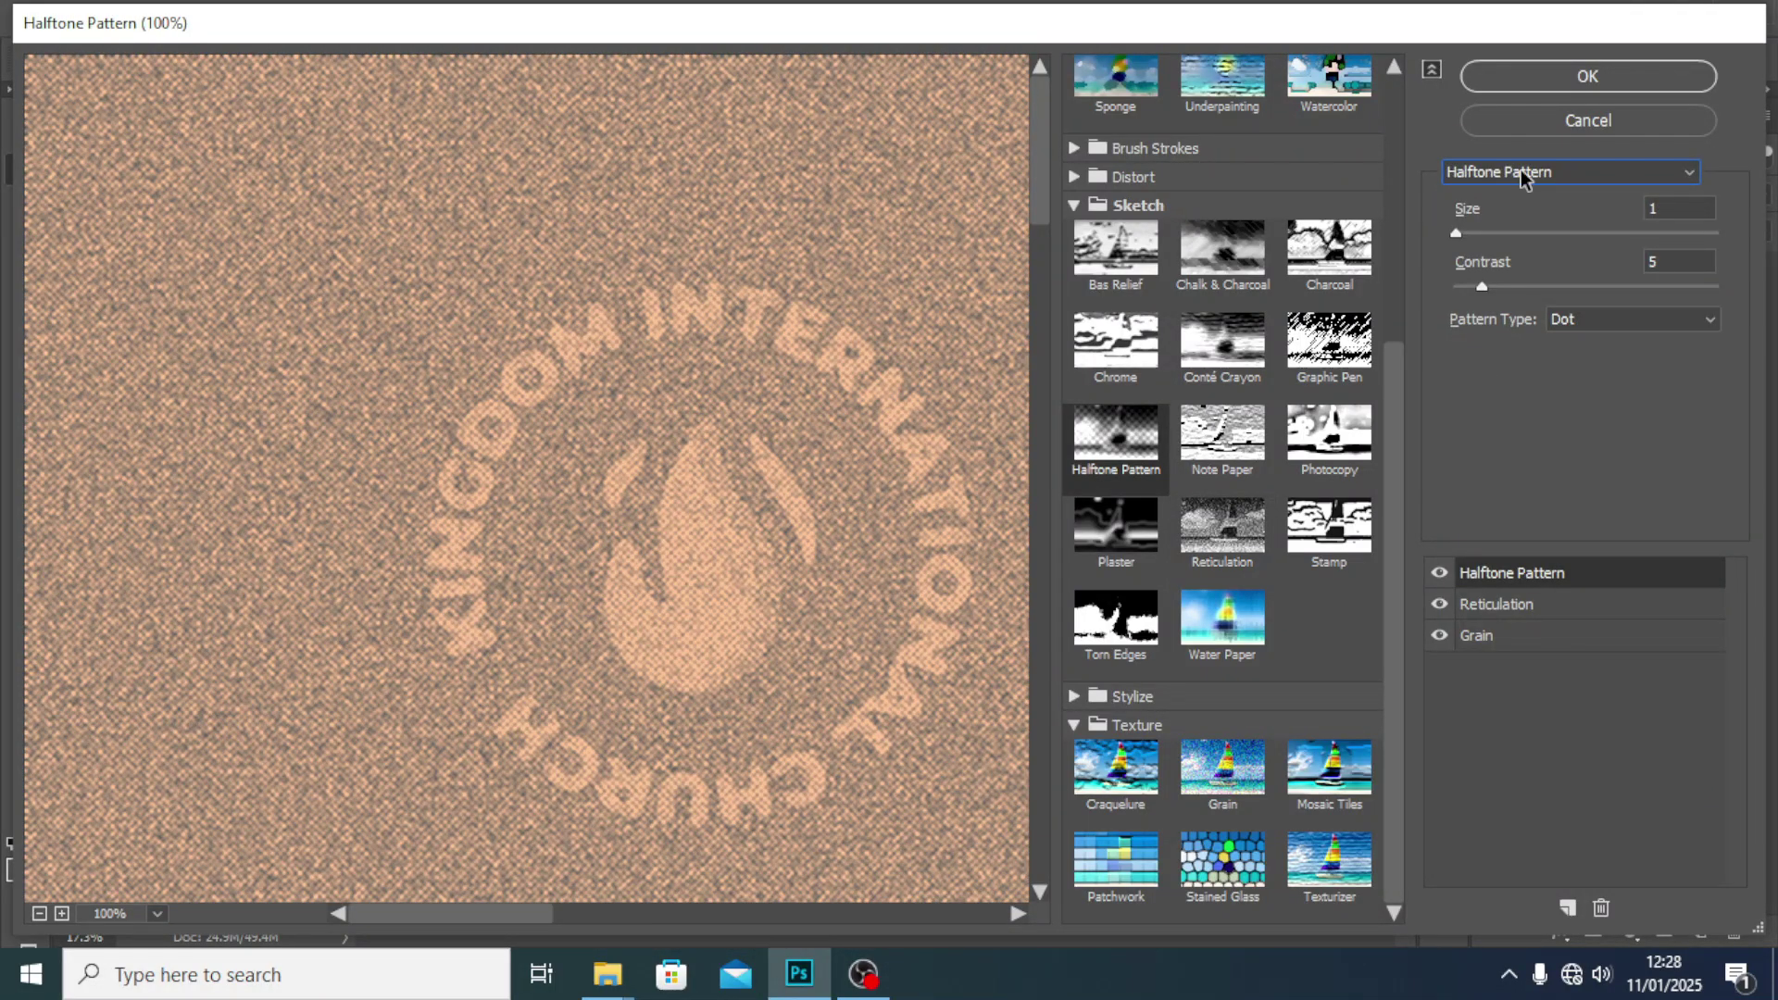
{"action": "left_click", "coordinate": [1671, 208]}
{"action": "type", "text": "3"}
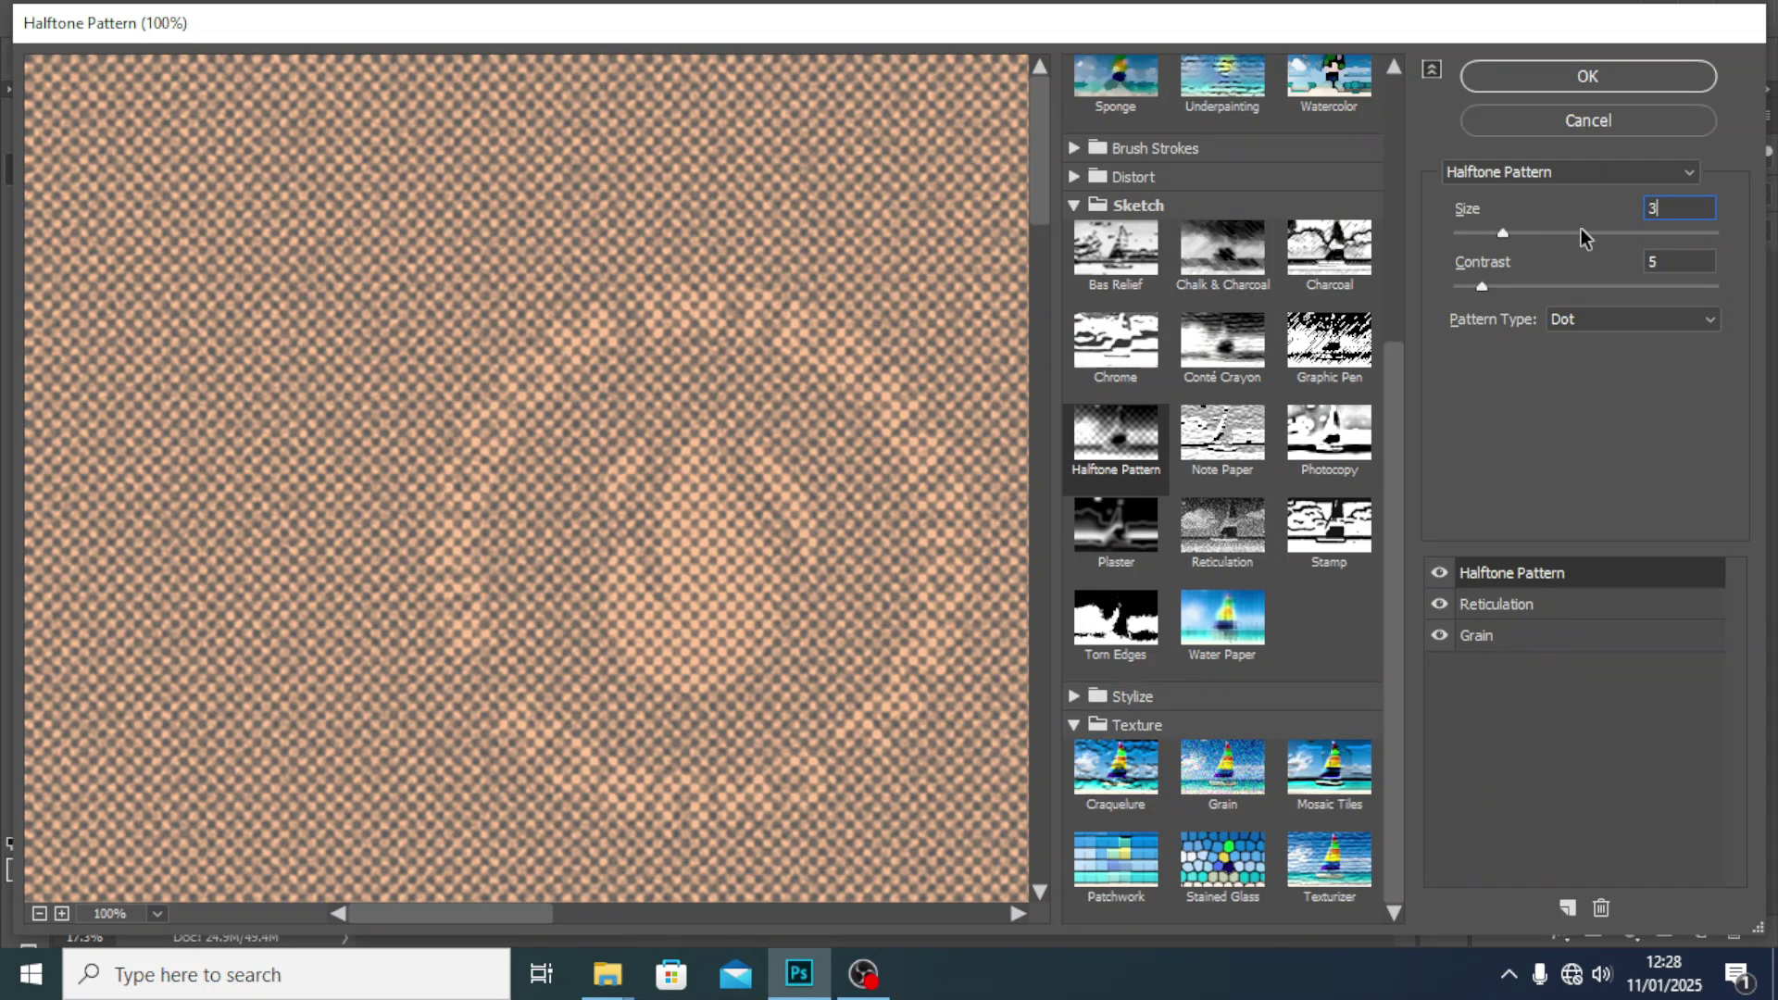
{"action": "left_click", "coordinate": [1673, 263]}
{"action": "type", "text": "14"}
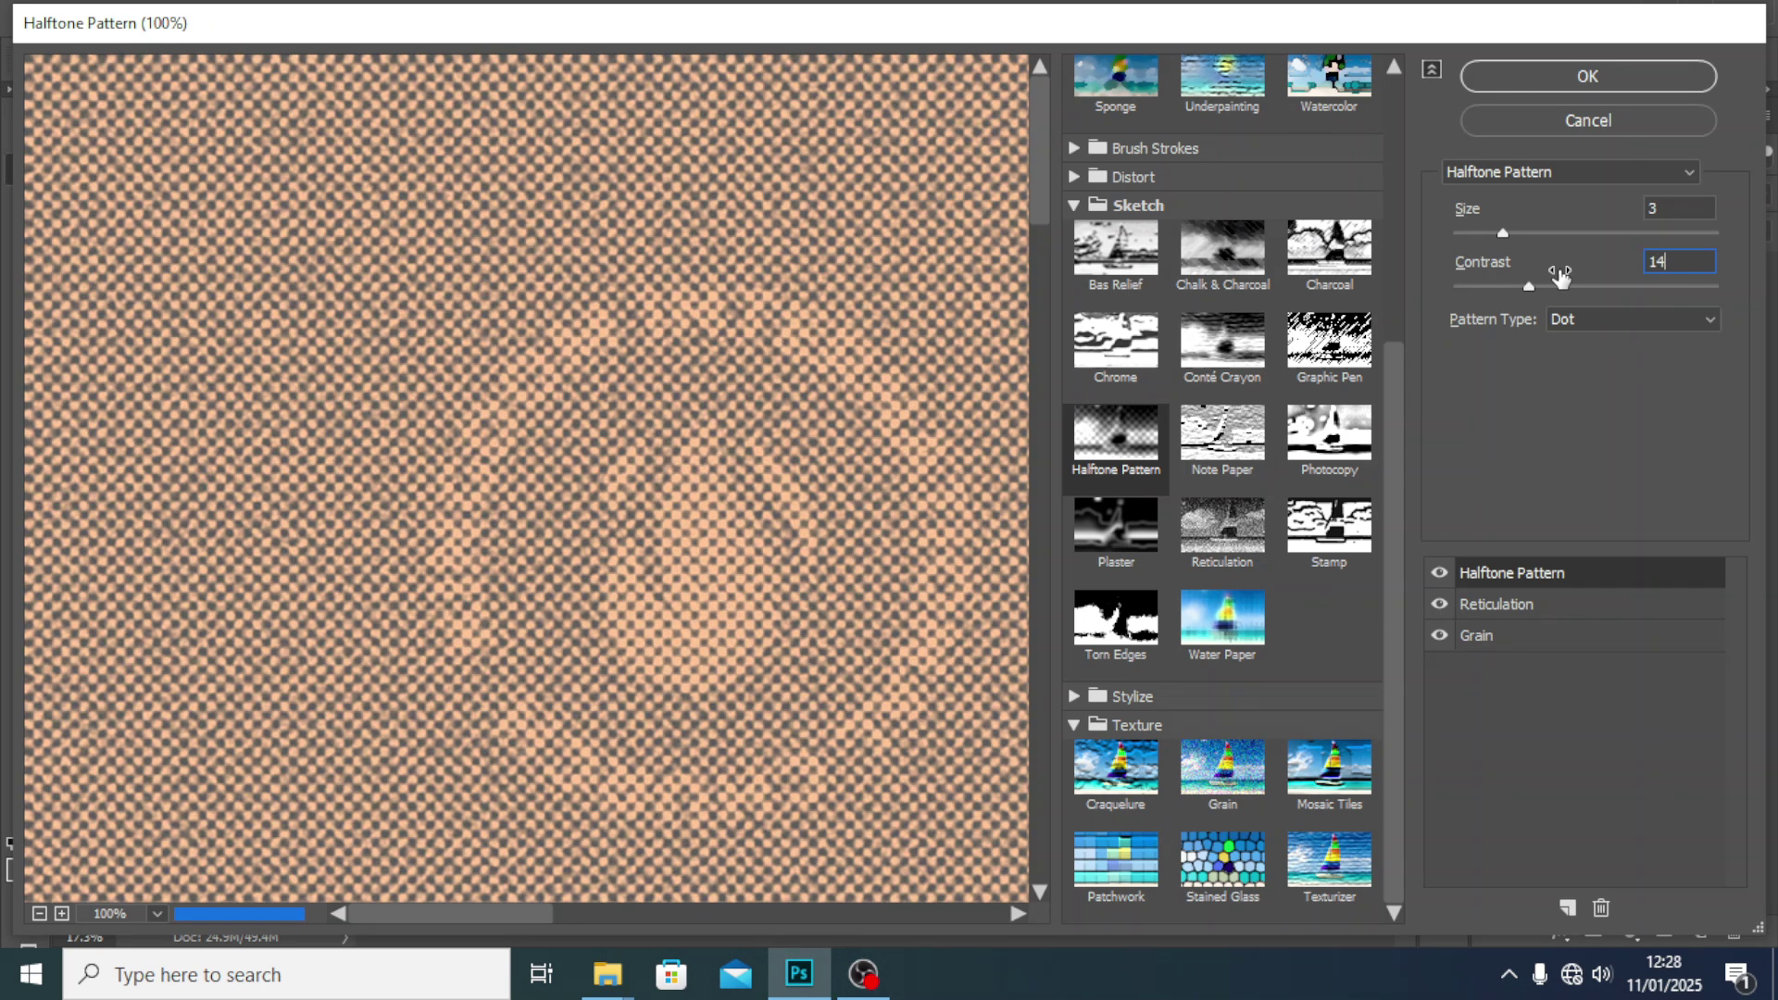
{"action": "left_click", "coordinate": [1620, 326]}
{"action": "left_click", "coordinate": [1580, 367]}
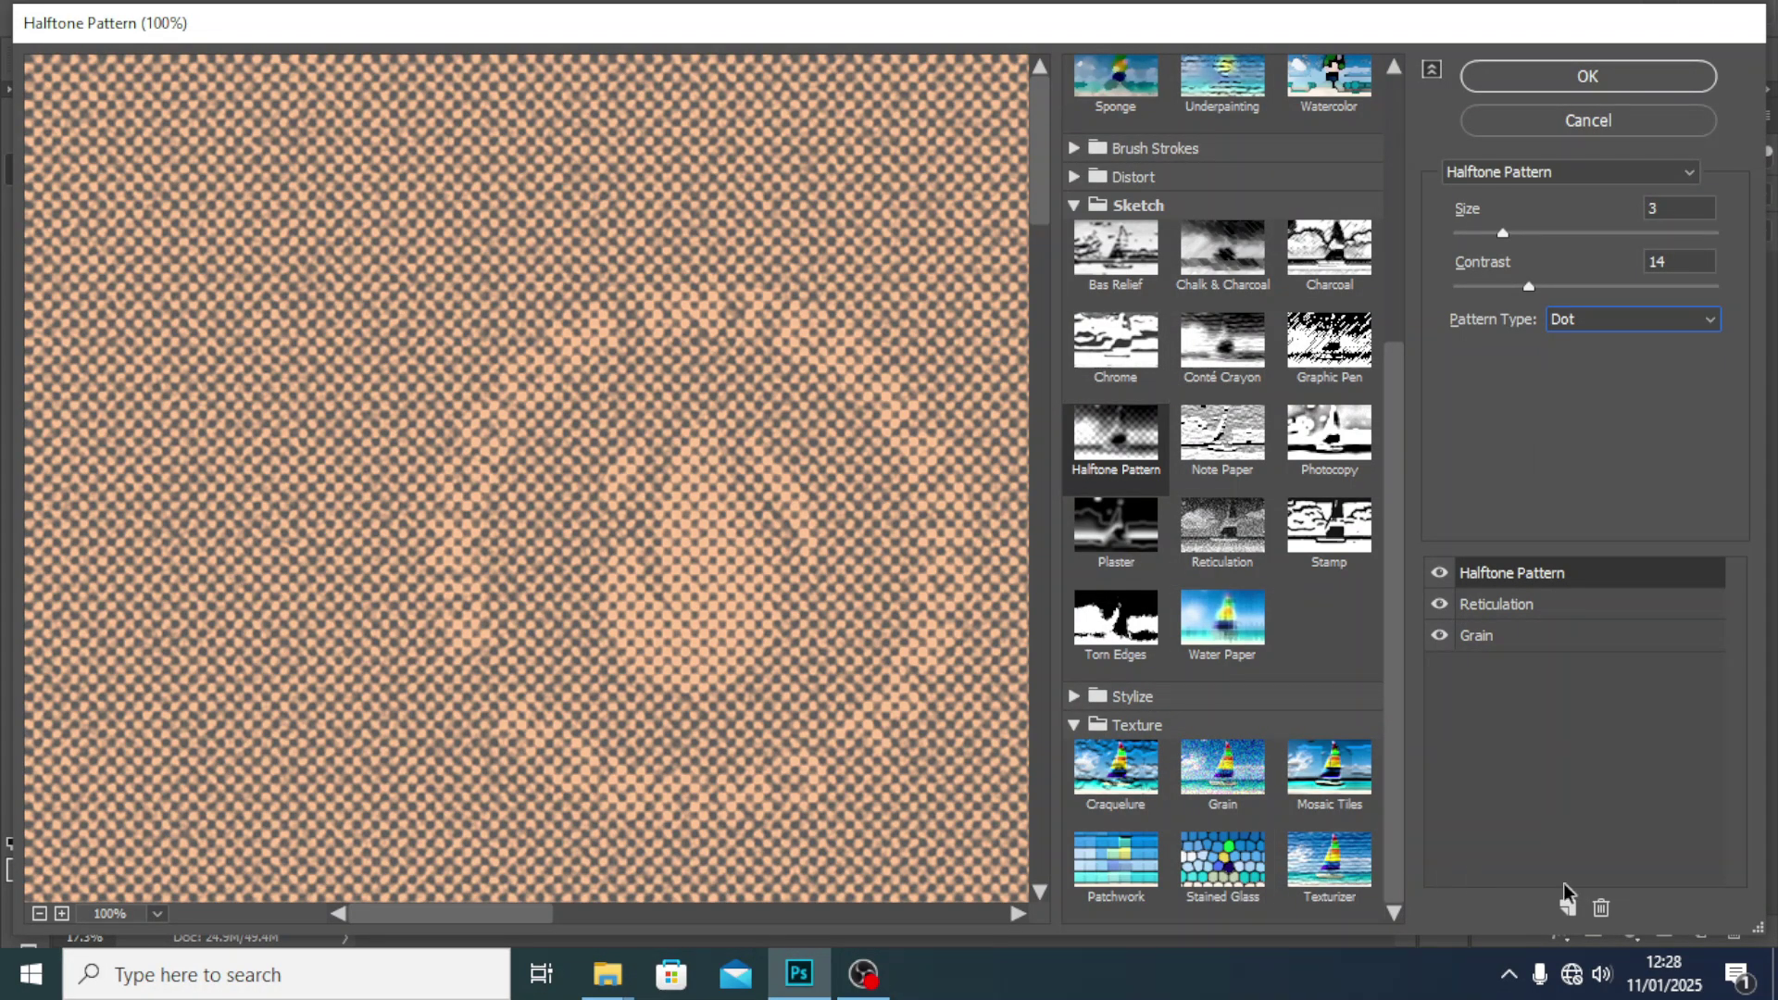
- Add a fourth effect layer set to Film Grain
{"action": "left_click", "coordinate": [1568, 915]}
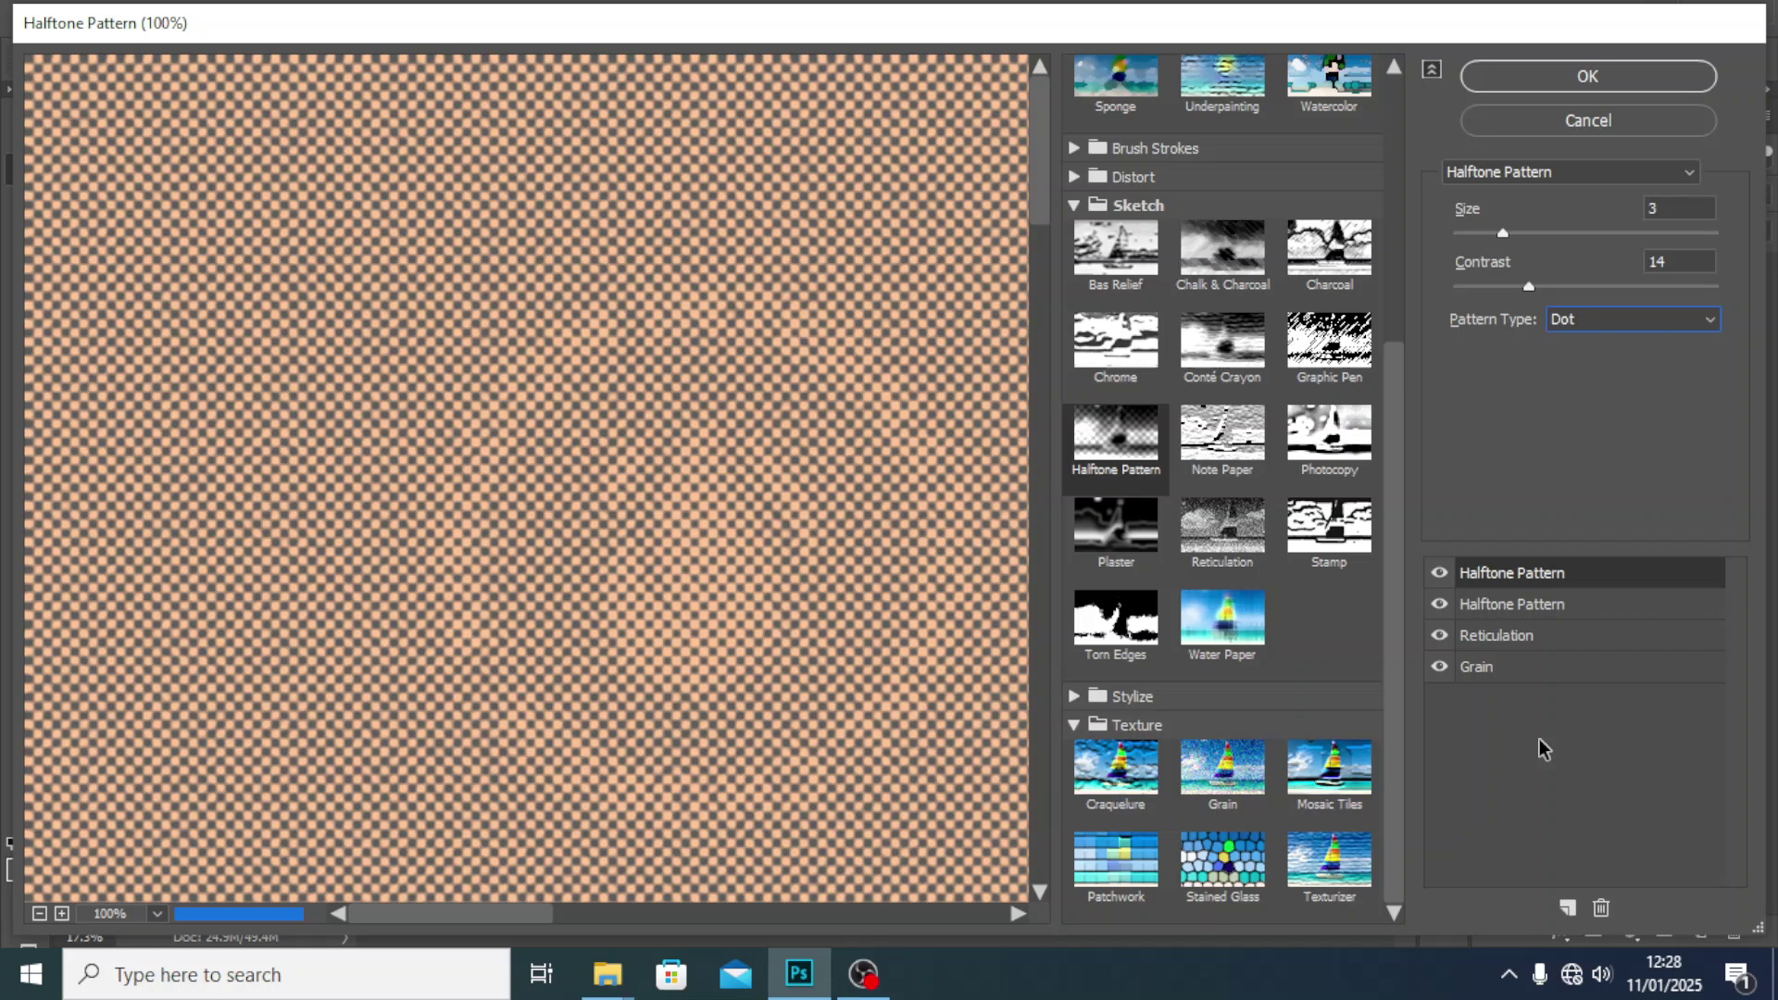
{"action": "left_click", "coordinate": [1492, 173]}
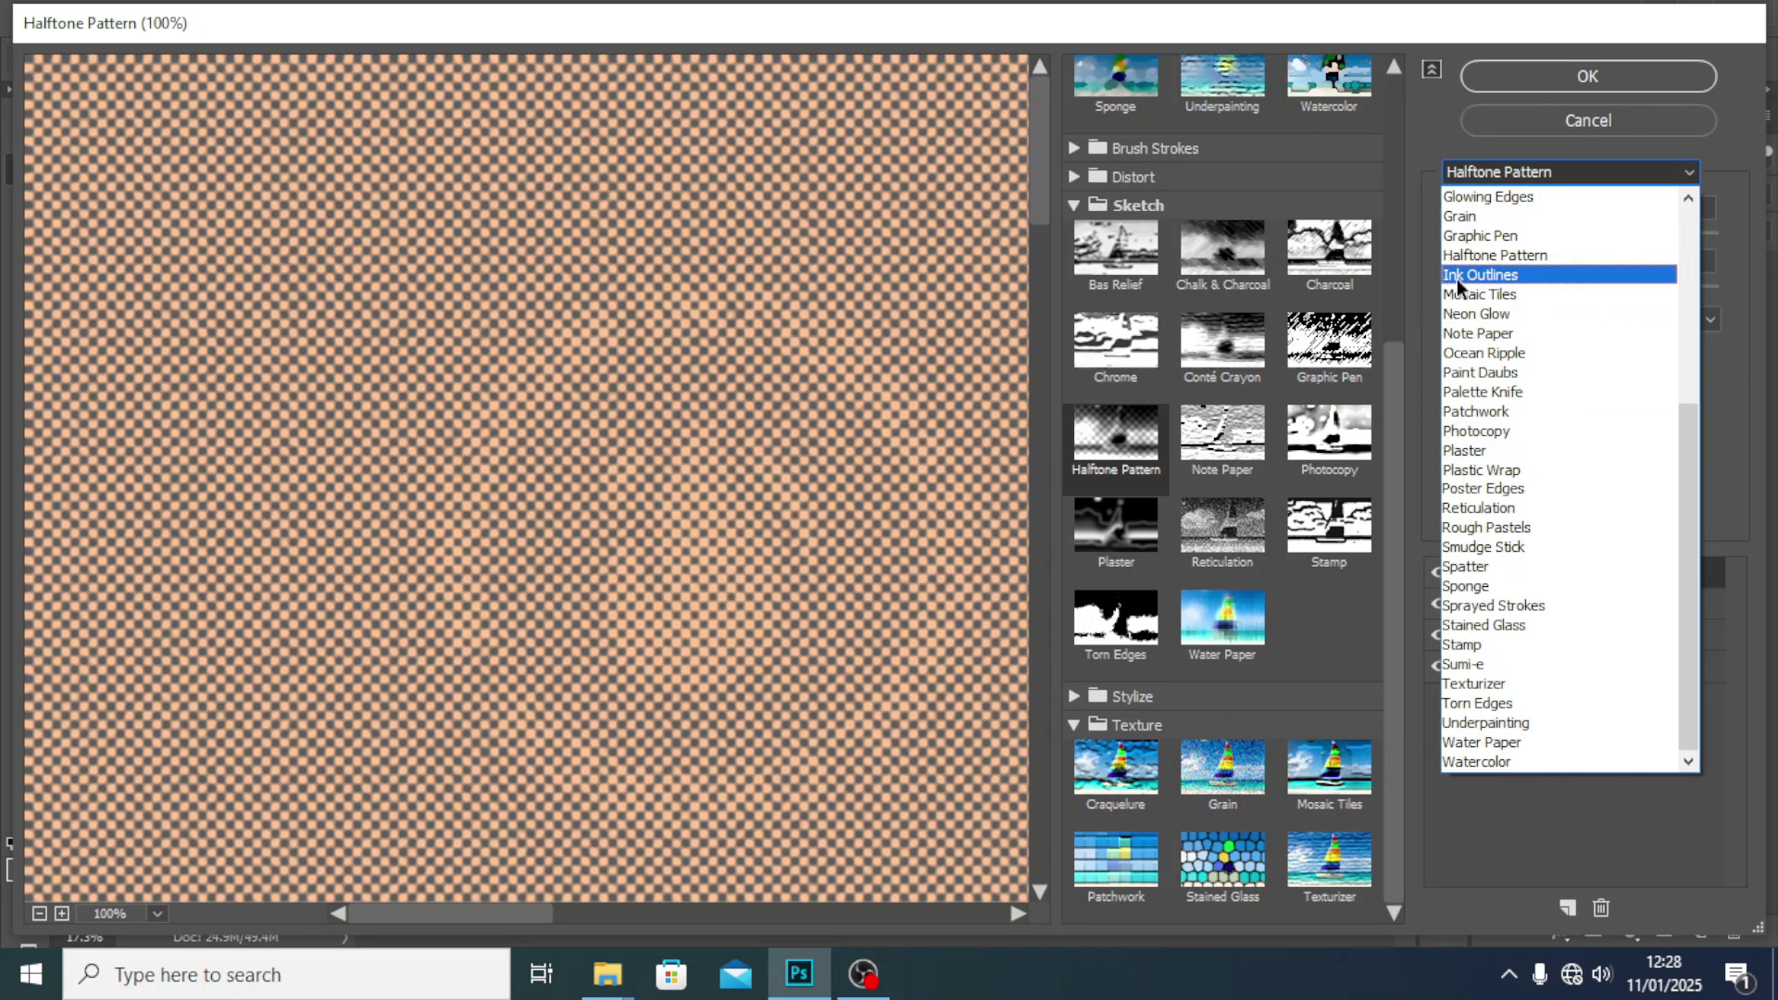
{"action": "scroll", "coordinate": [1498, 353], "scroll_direction": "up", "scroll_amount": 5}
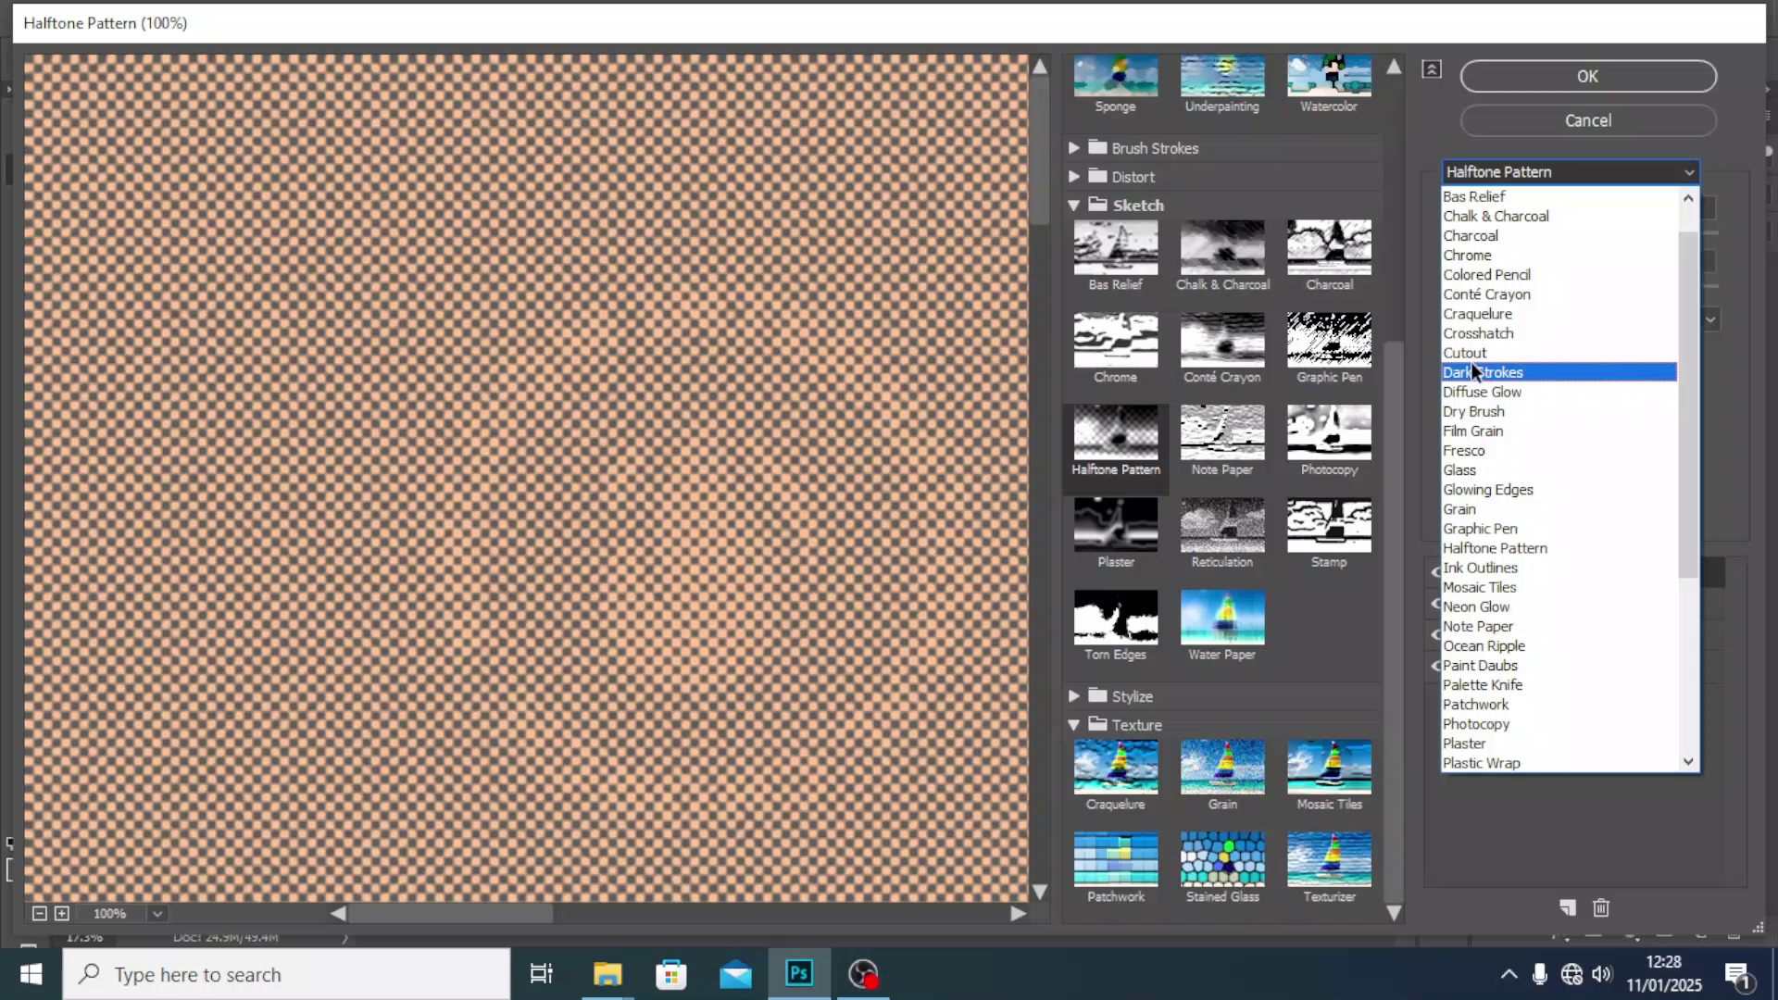
{"action": "left_click", "coordinate": [1469, 431]}
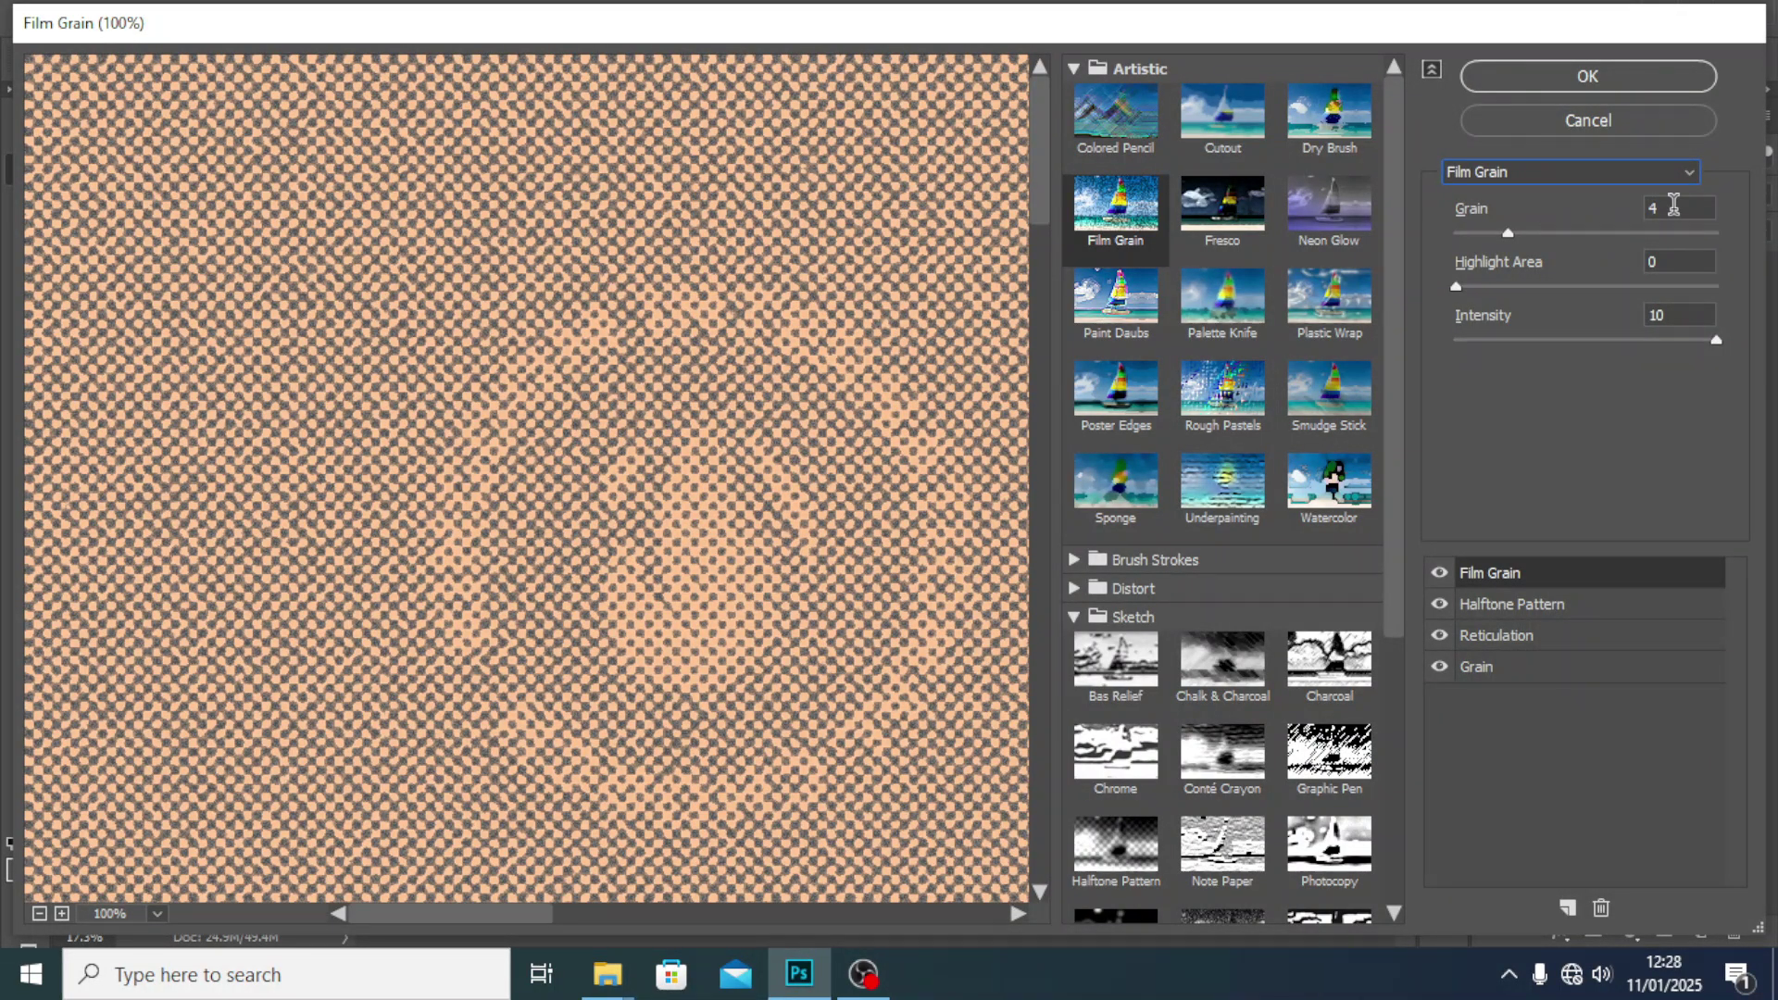
- Set Film Grain to Grain 8, Highlight Area 13, Intensity 3, and add a fifth effect
{"action": "left_click", "coordinate": [1674, 205]}
{"action": "type", "text": "8"}
{"action": "type", "text": "13"}
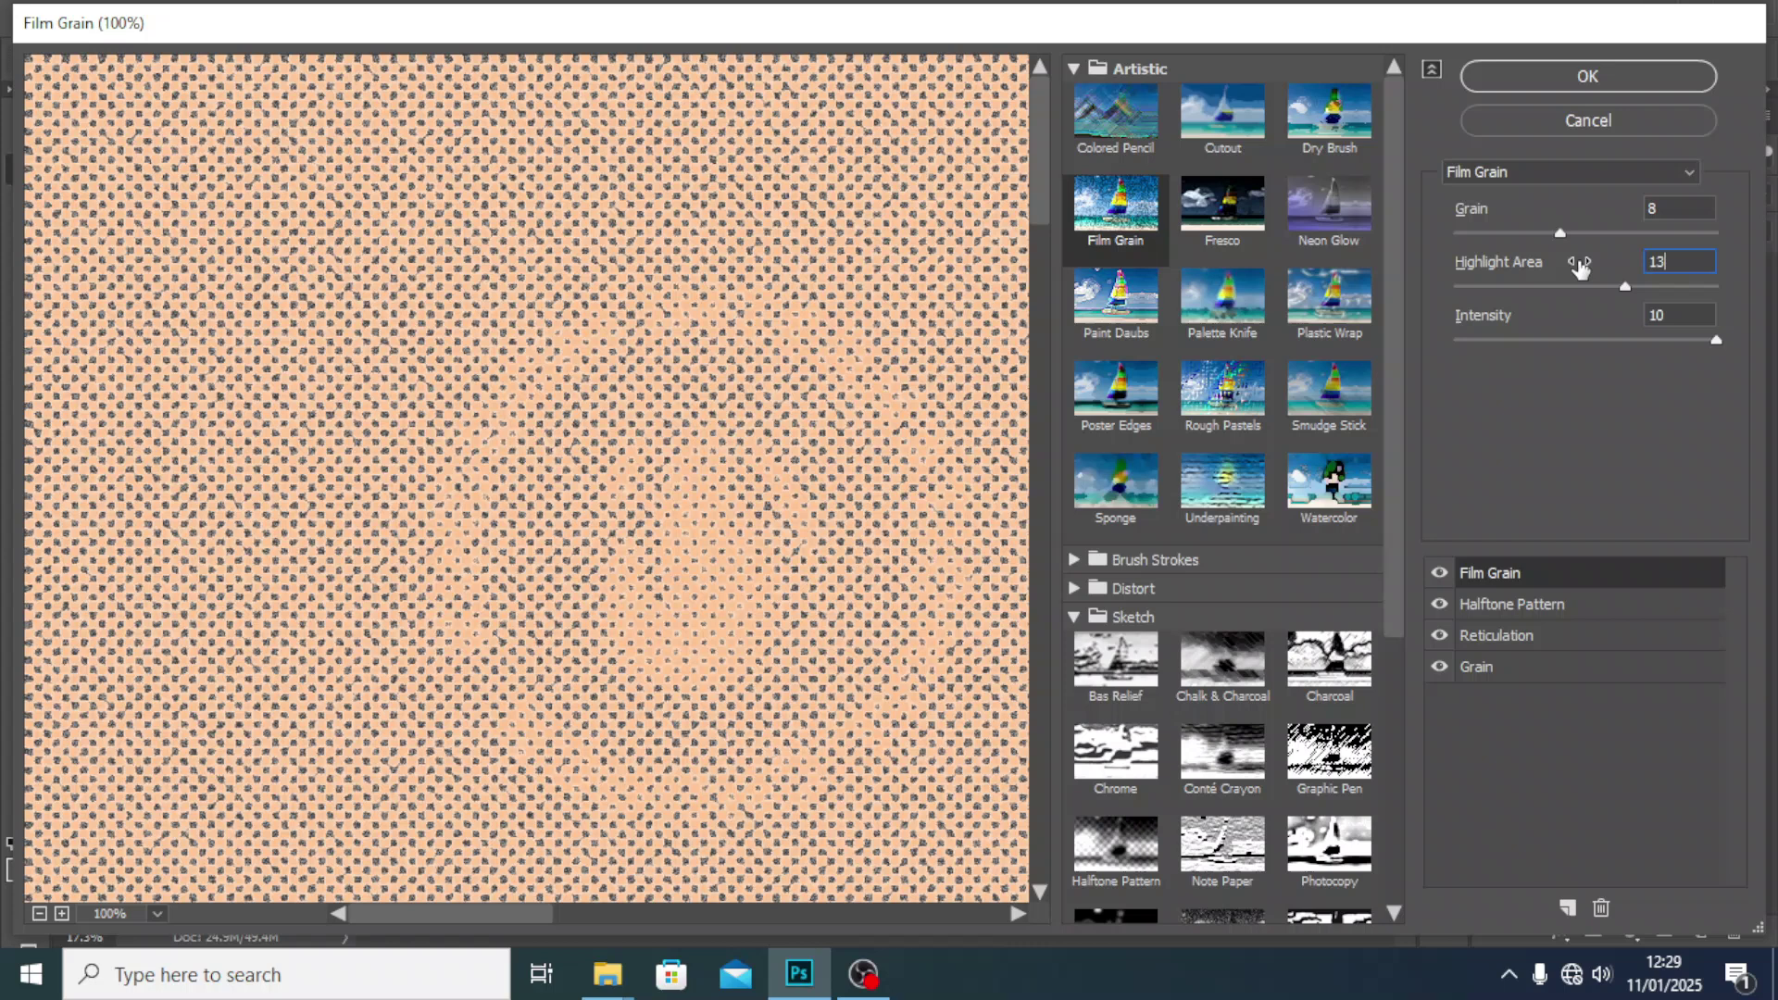
{"action": "left_click", "coordinate": [1672, 315]}
{"action": "type", "text": "3"}
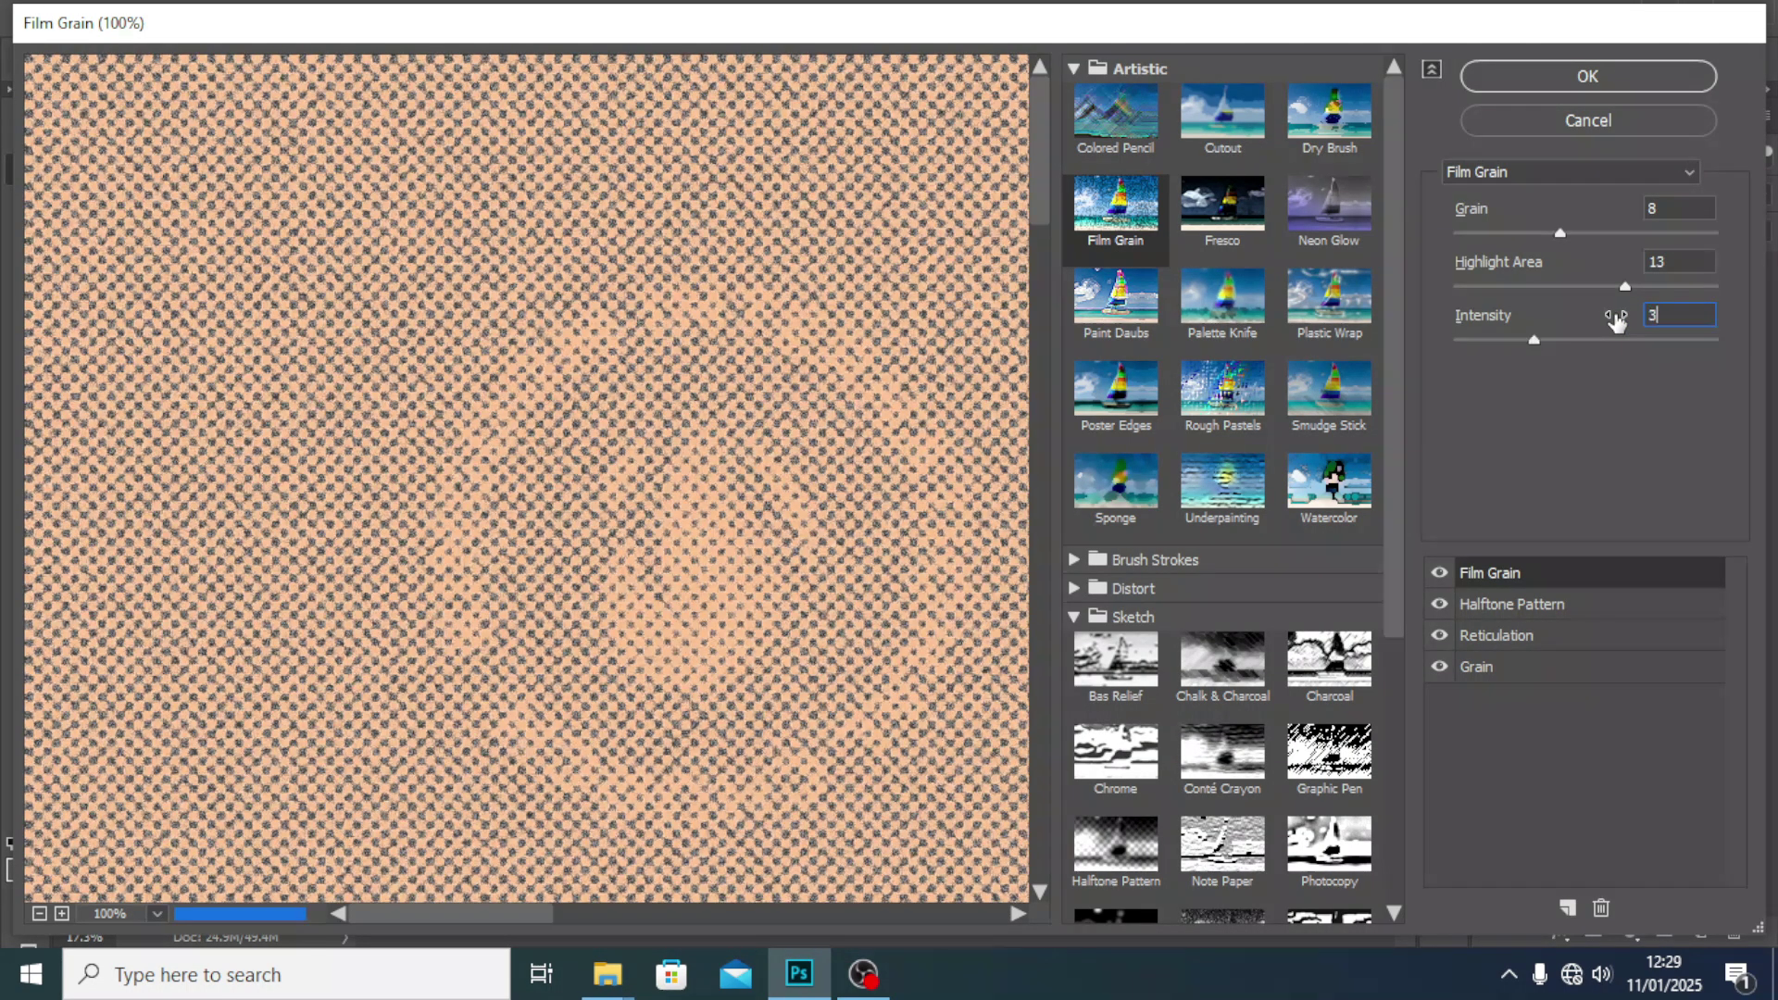
{"action": "left_click", "coordinate": [1568, 904]}
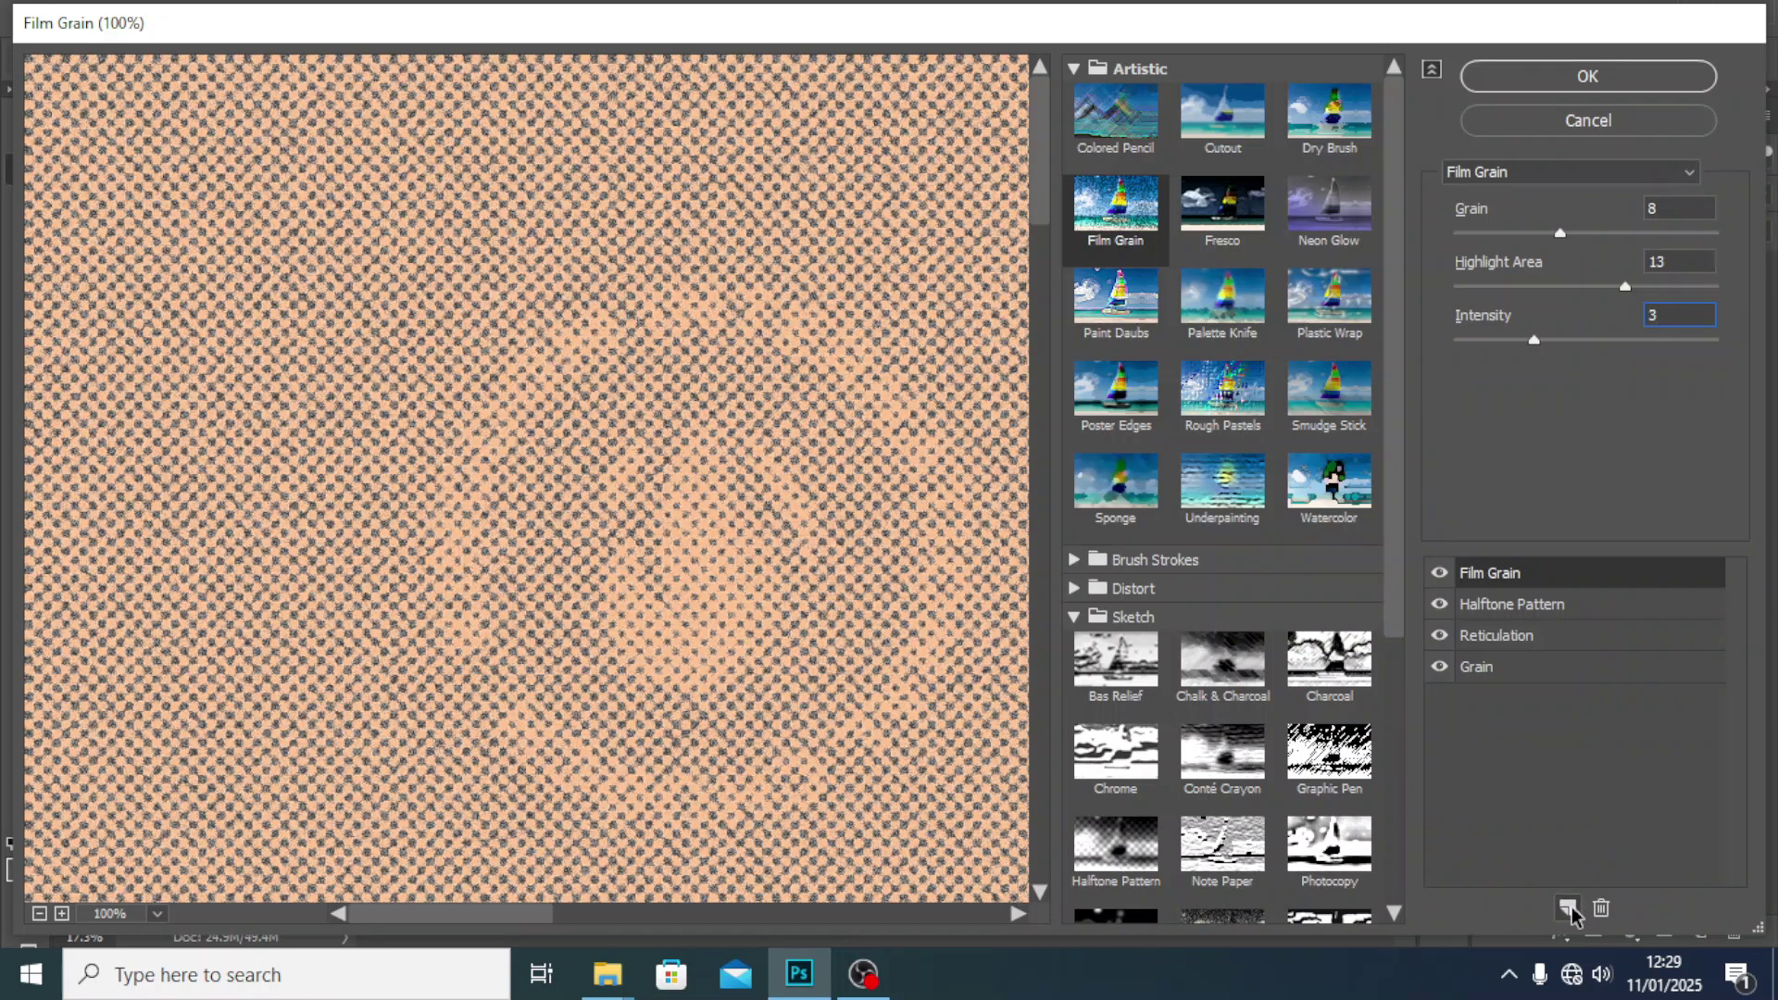
{"action": "left_click", "coordinate": [1497, 172]}
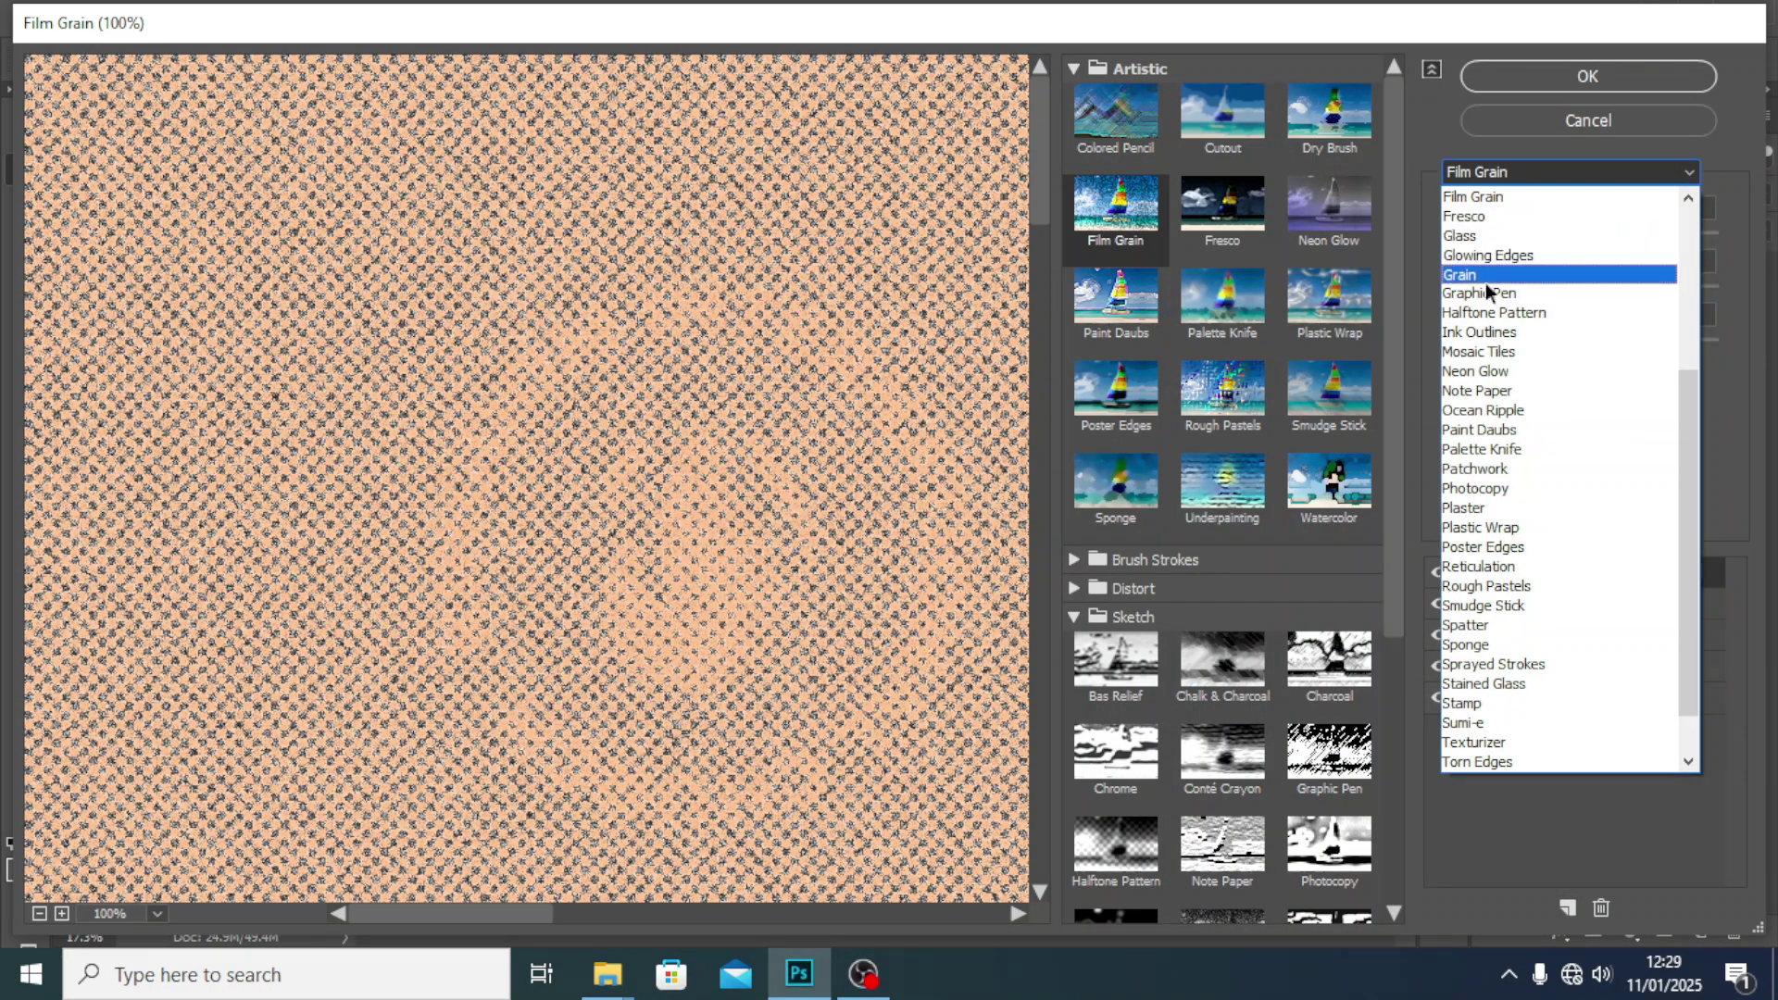
- Make the fifth effect Texturizer (Scaling 200, Relief 5, light Top) and apply the stack
{"action": "left_click", "coordinate": [1475, 741]}
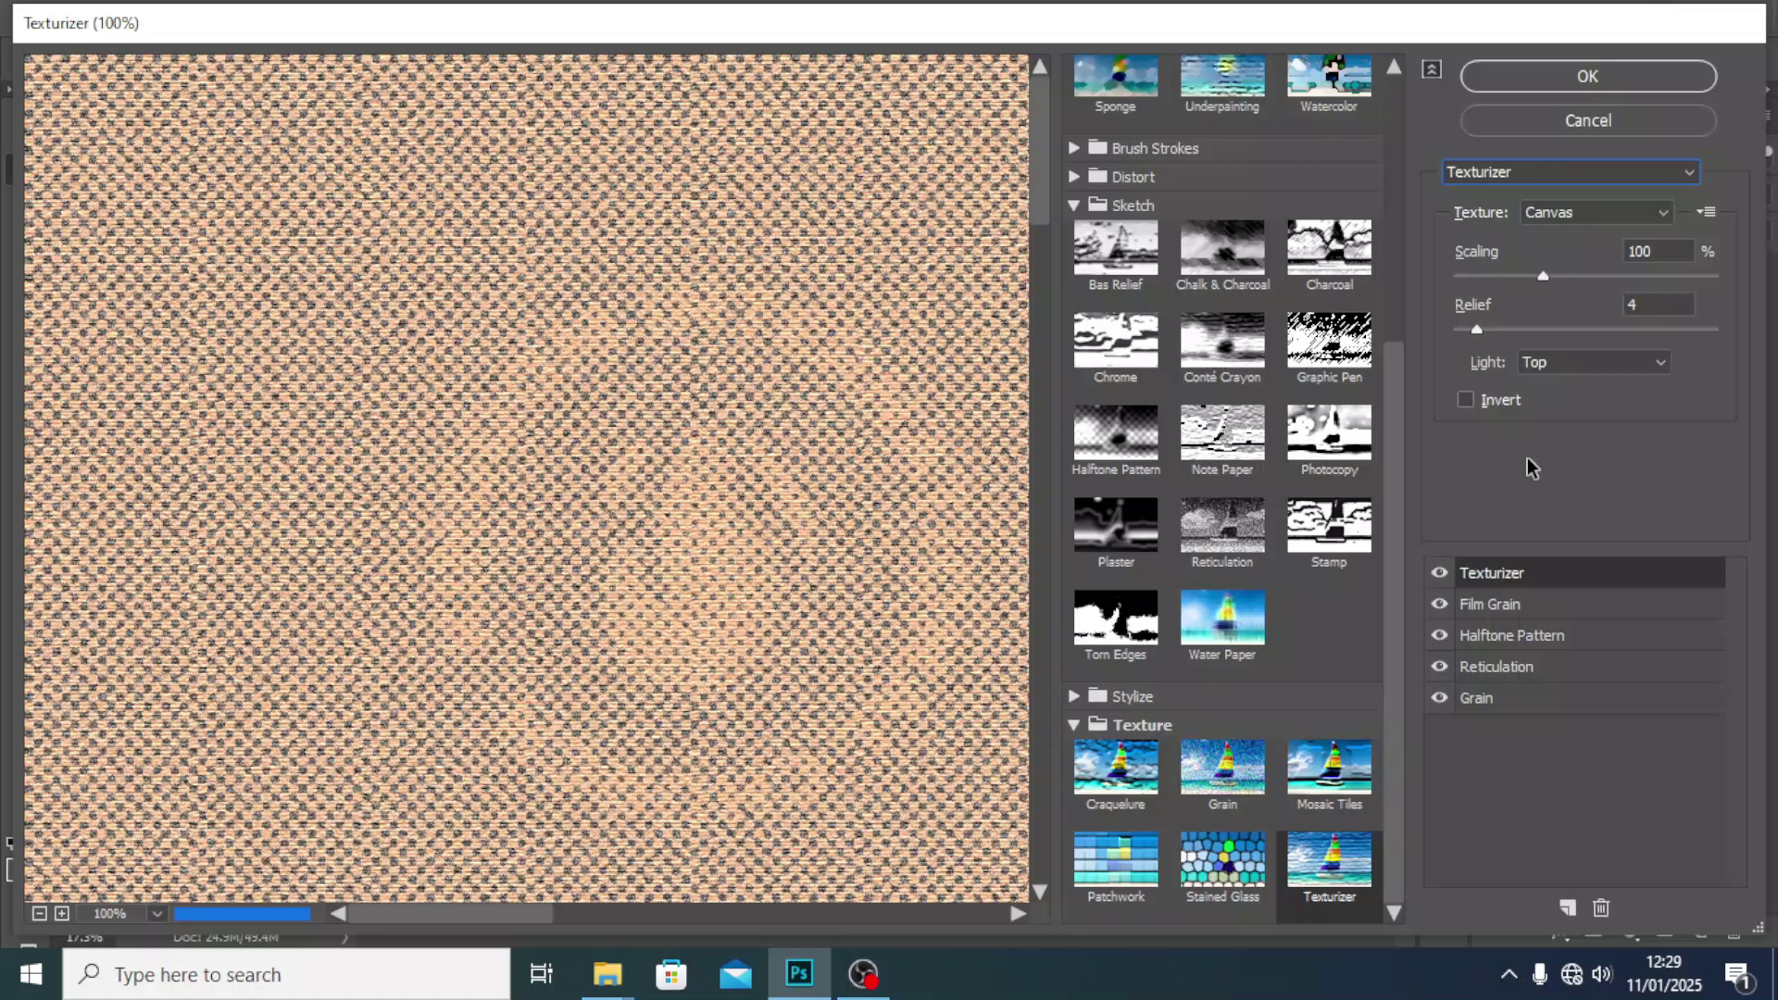
{"action": "double_click", "coordinate": [1654, 250]}
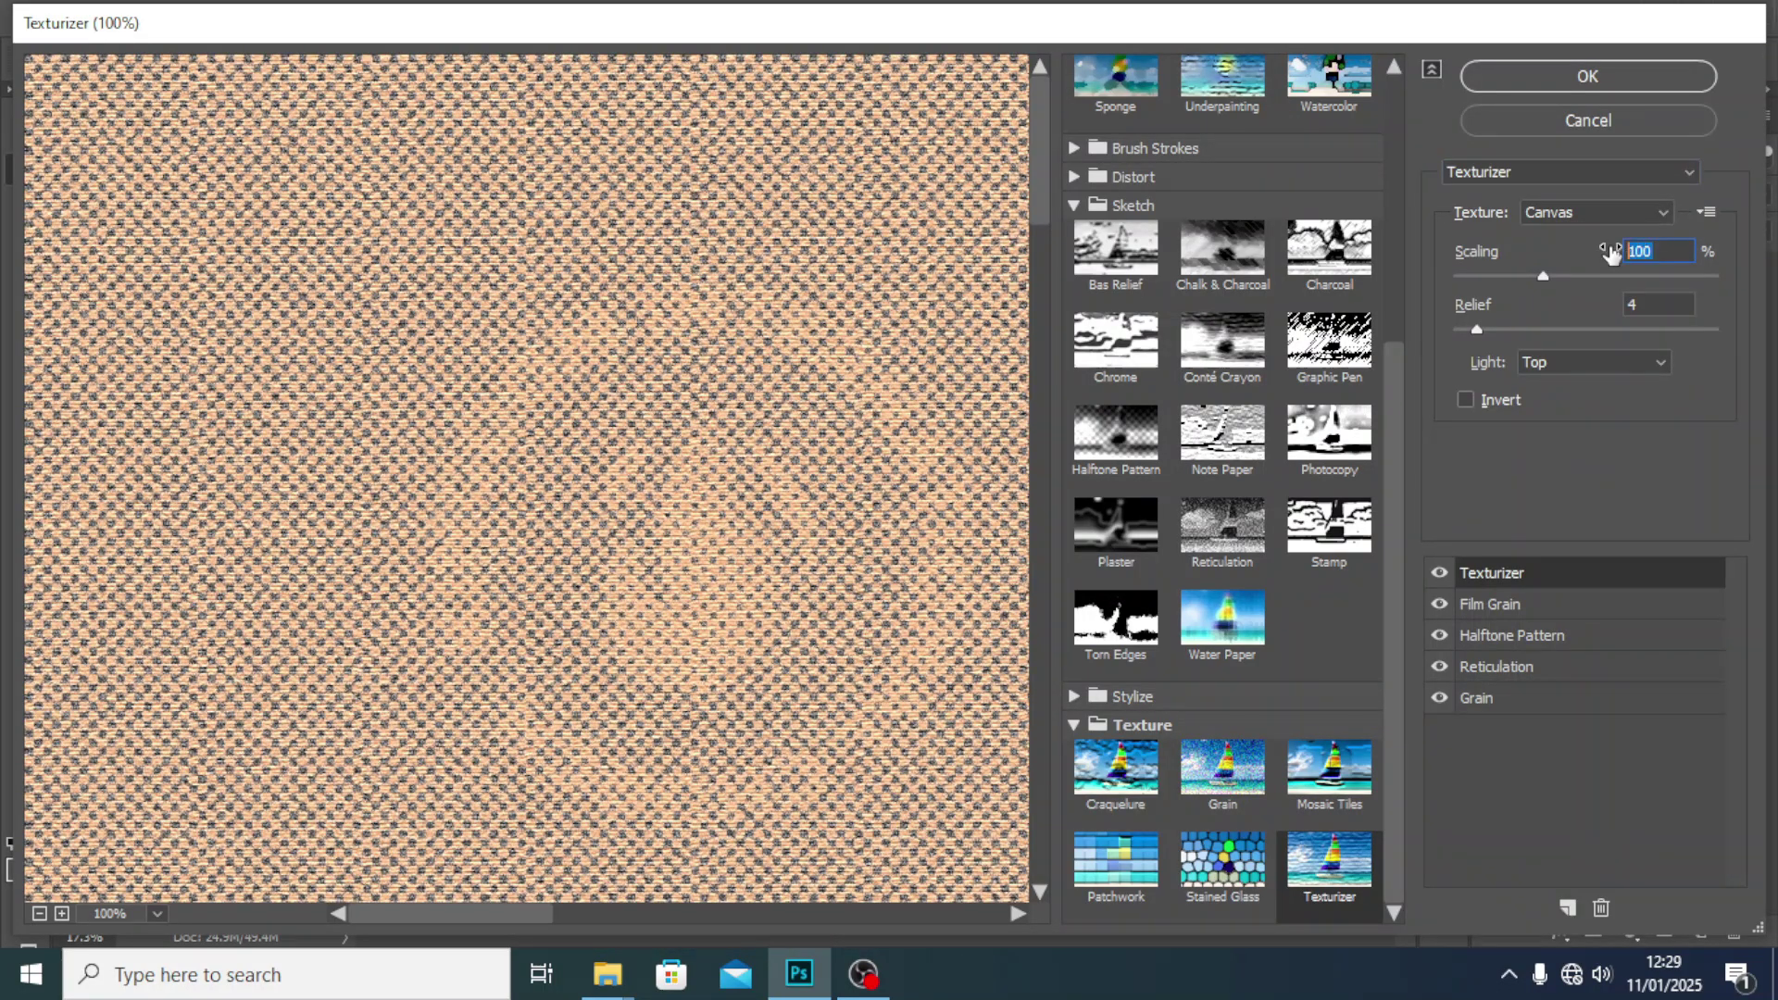
{"action": "type", "text": "200"}
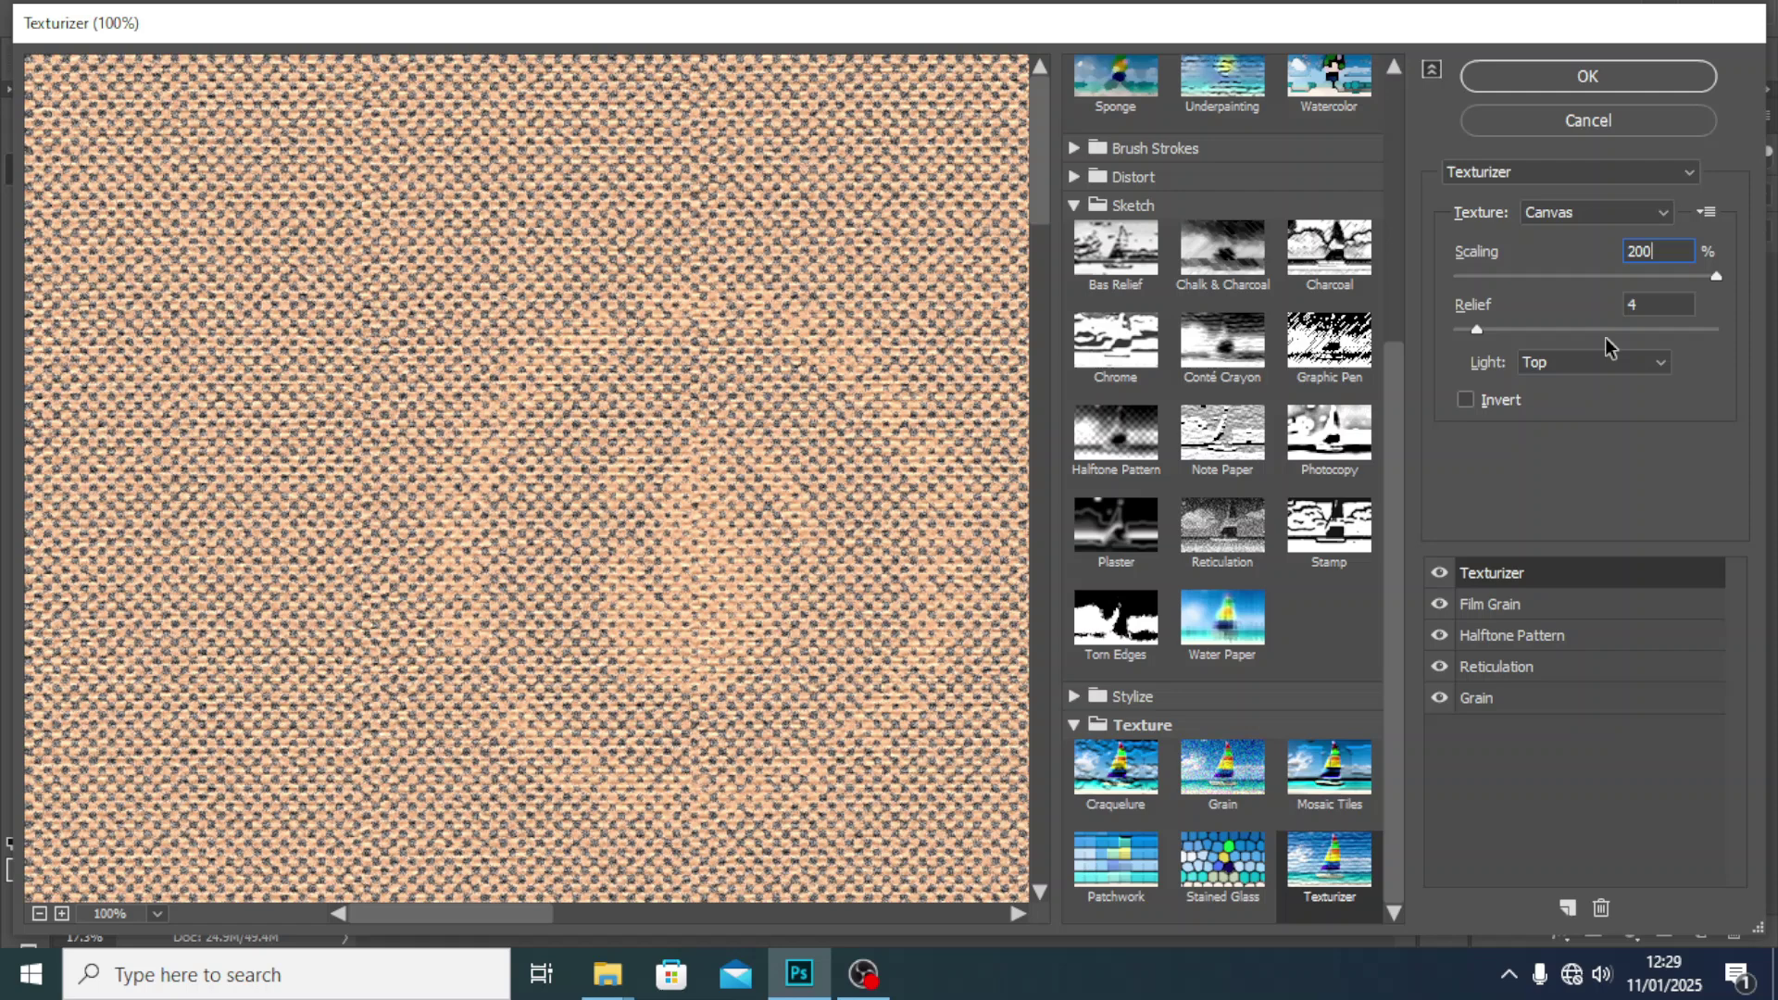
{"action": "double_click", "coordinate": [1649, 302]}
{"action": "type", "text": "5"}
{"action": "left_click", "coordinate": [1533, 364]}
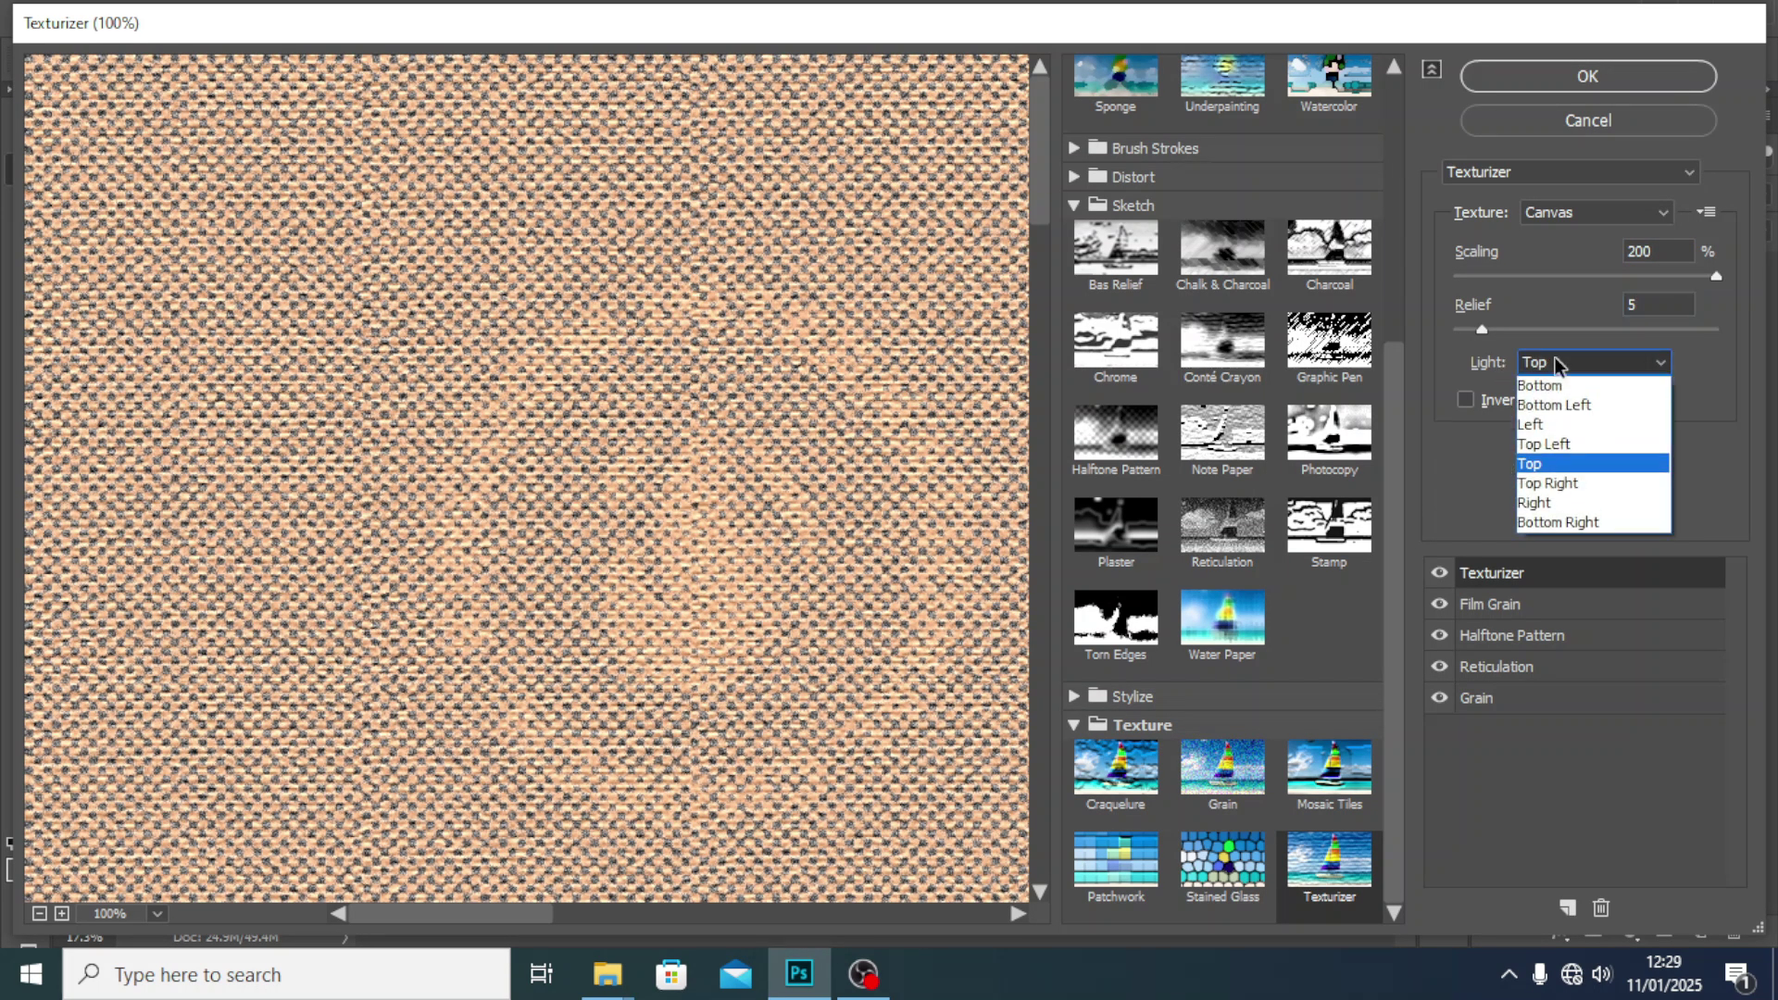
{"action": "left_click", "coordinate": [1533, 466]}
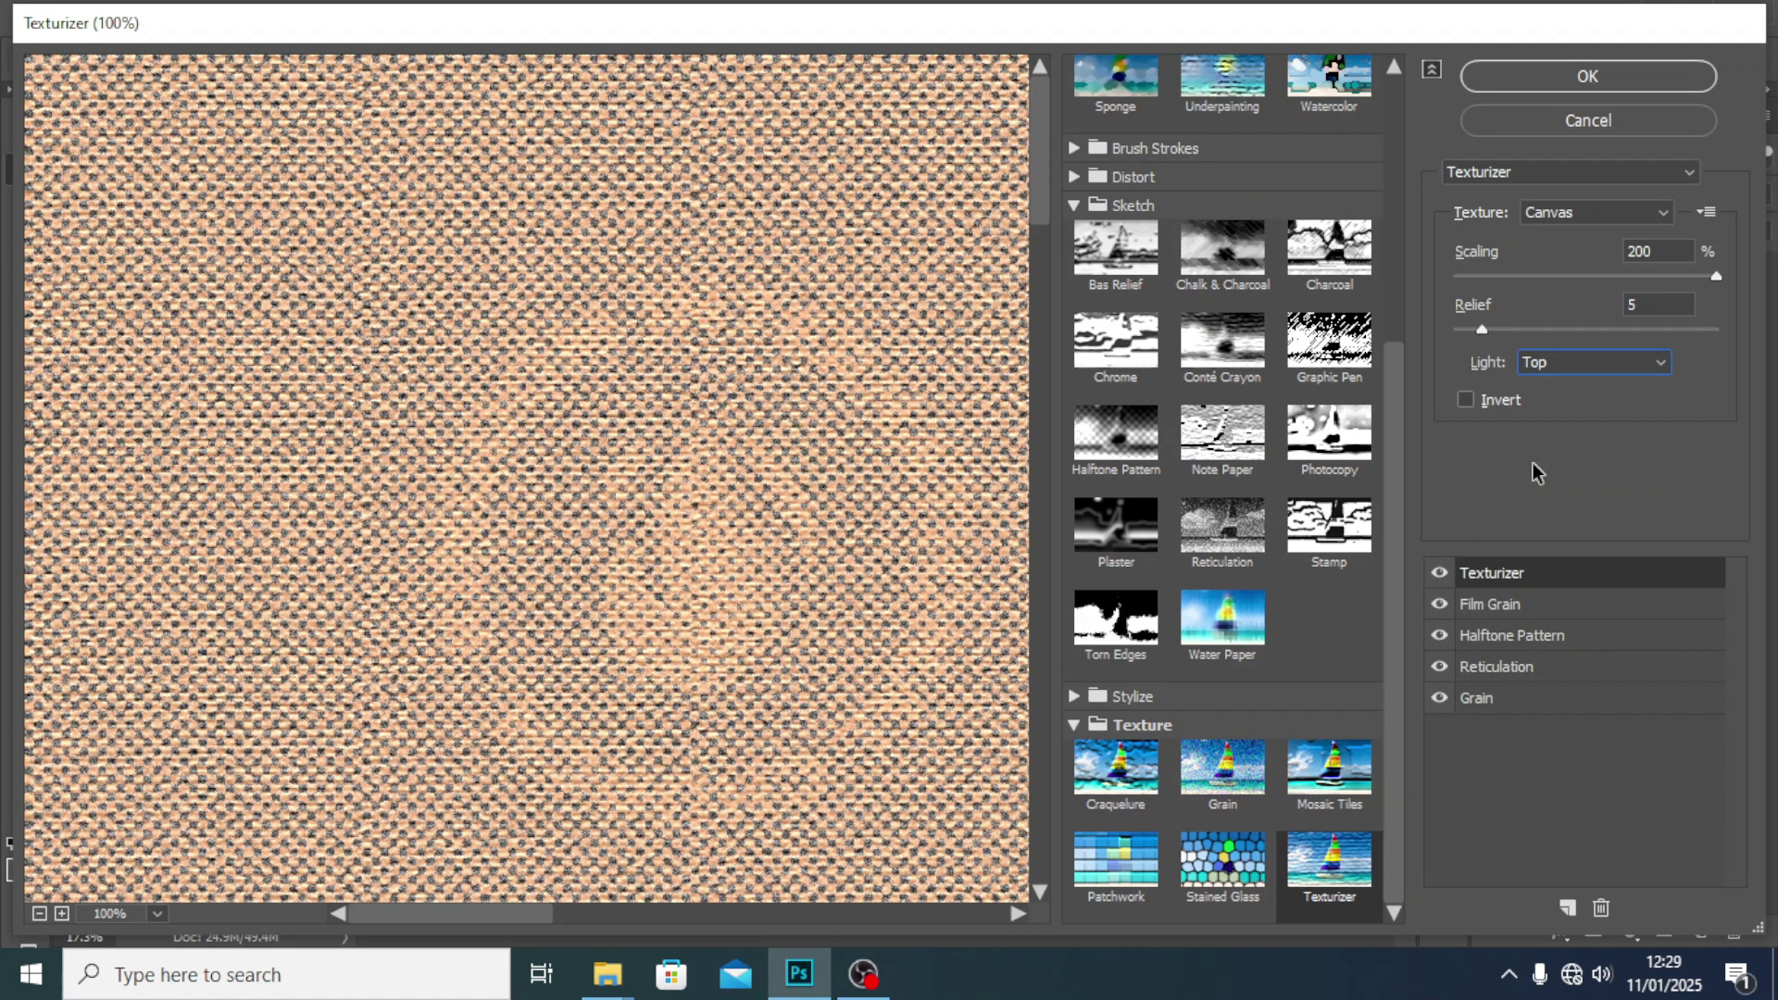
{"action": "left_click", "coordinate": [1597, 82]}
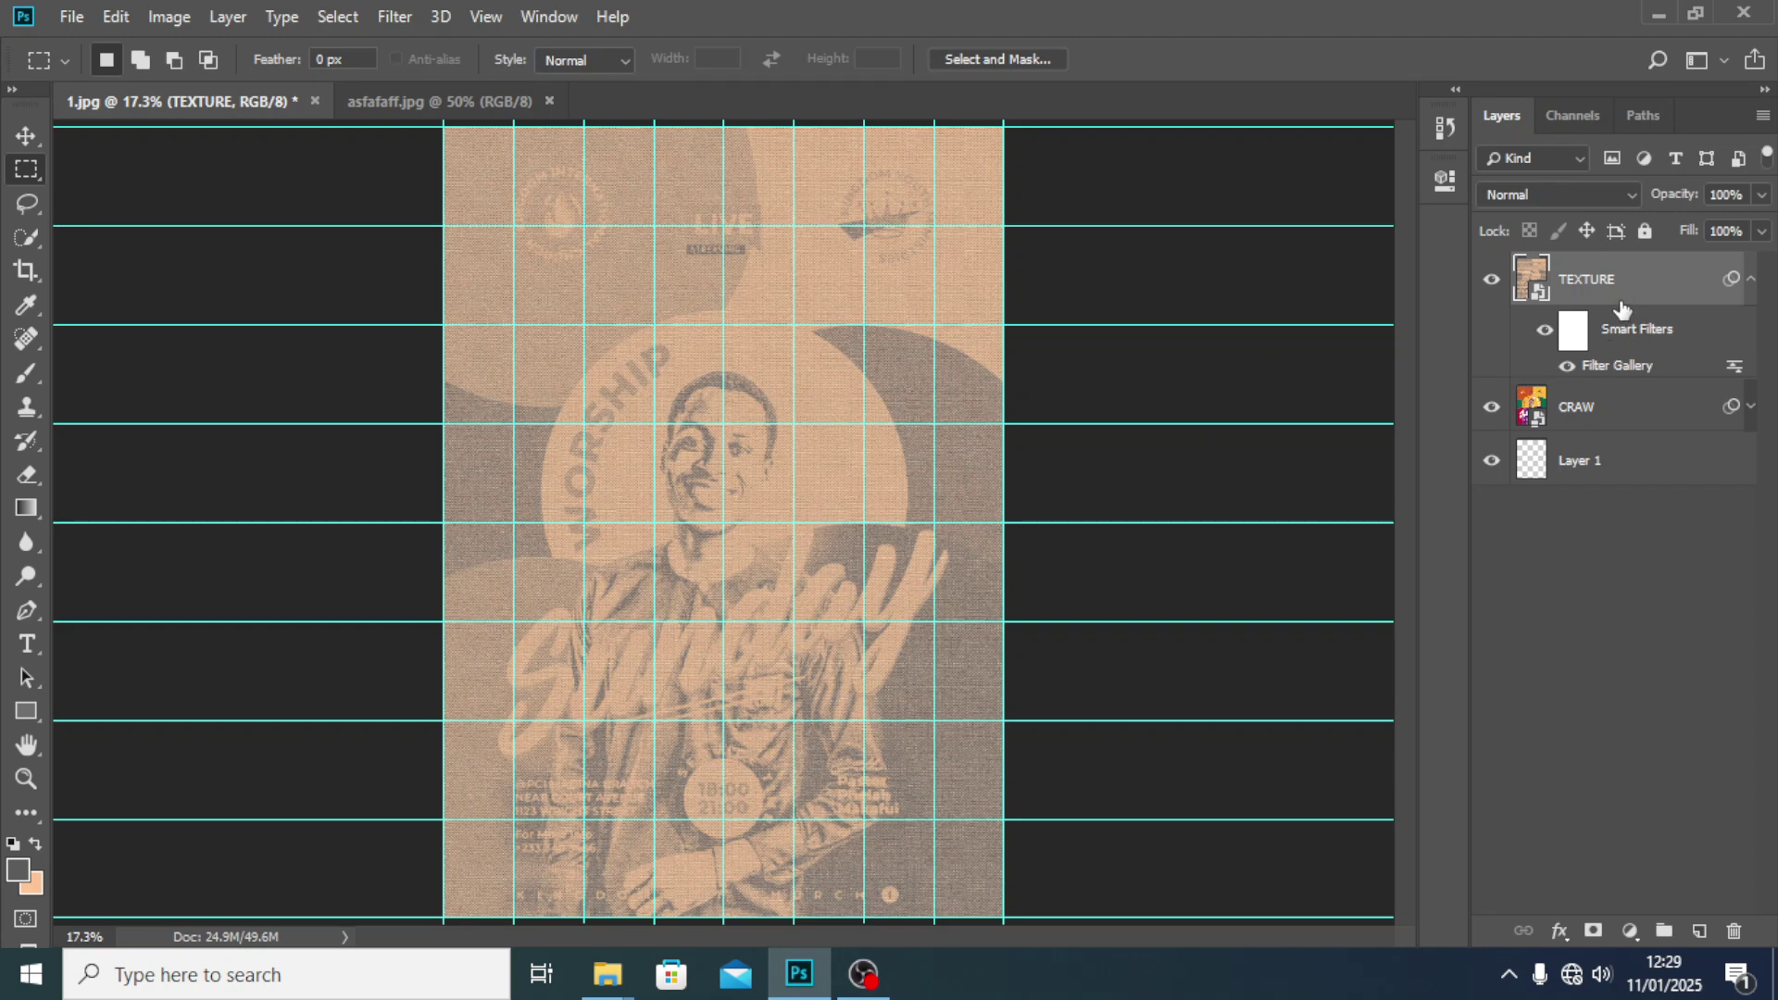
- Group the TEXTURE layer and name the new group FX
{"action": "key", "text": "ctrl+g"}
{"action": "double_click", "coordinate": [1587, 273]}
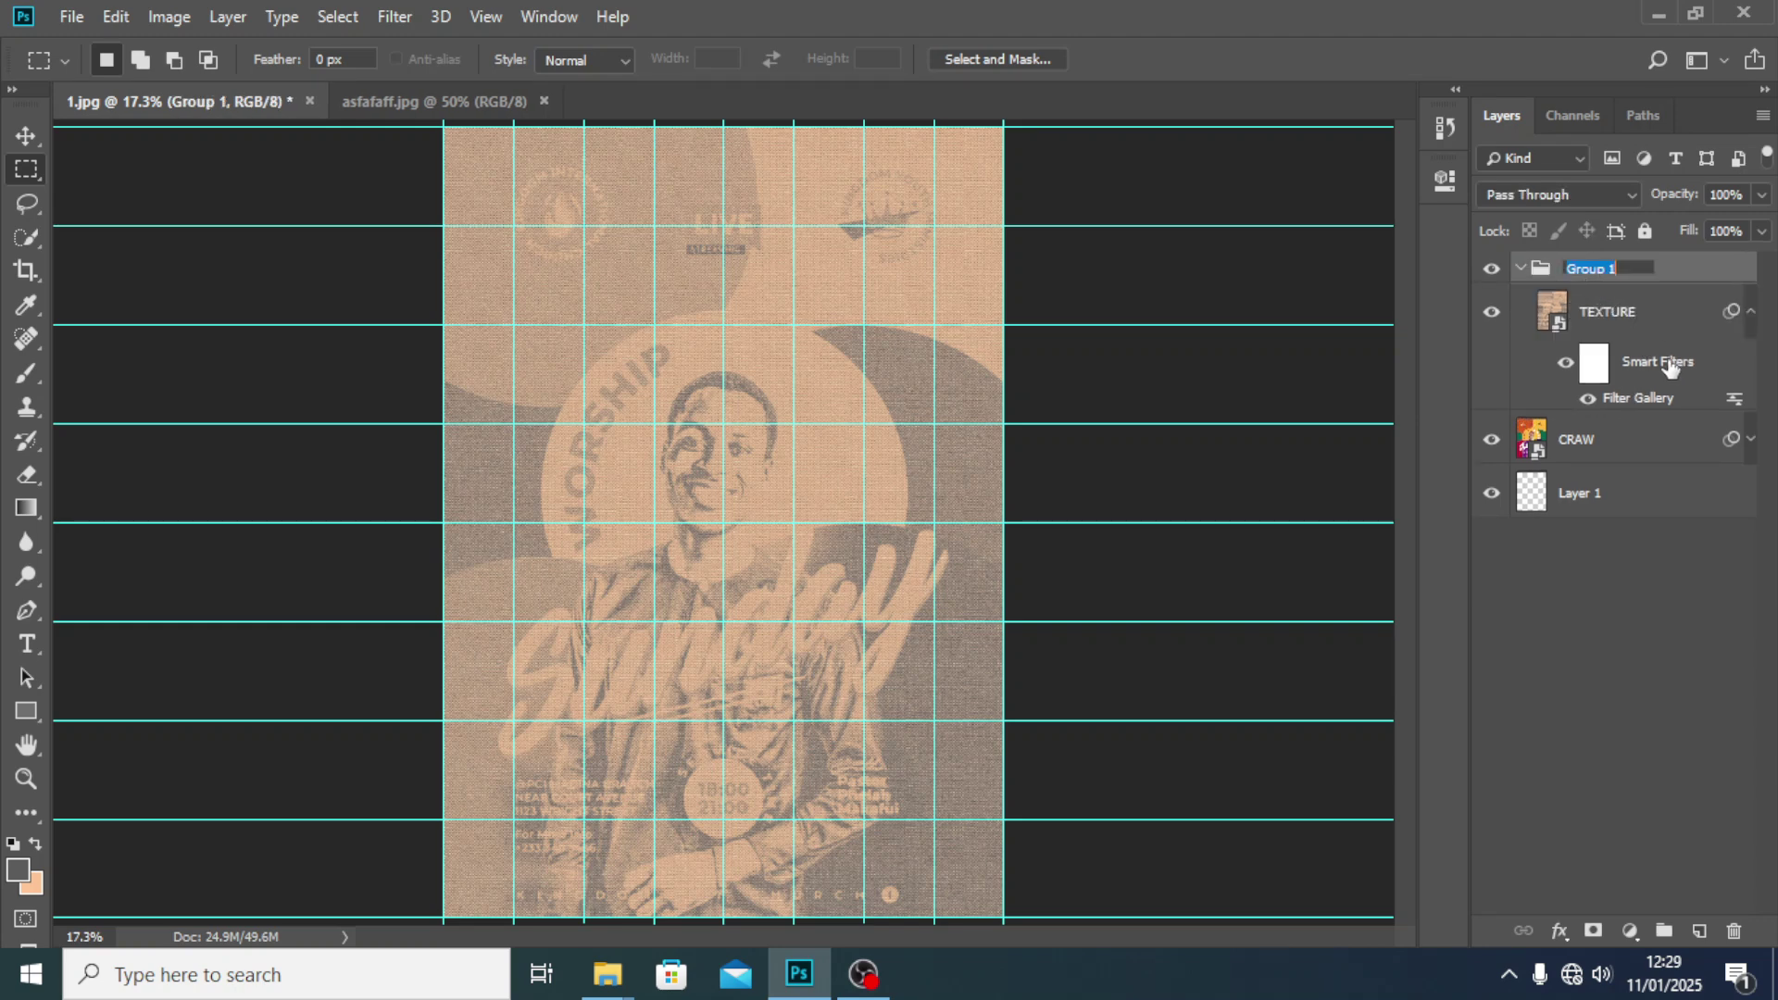
{"action": "type", "text": "FX"}
{"action": "key", "text": "Return"}
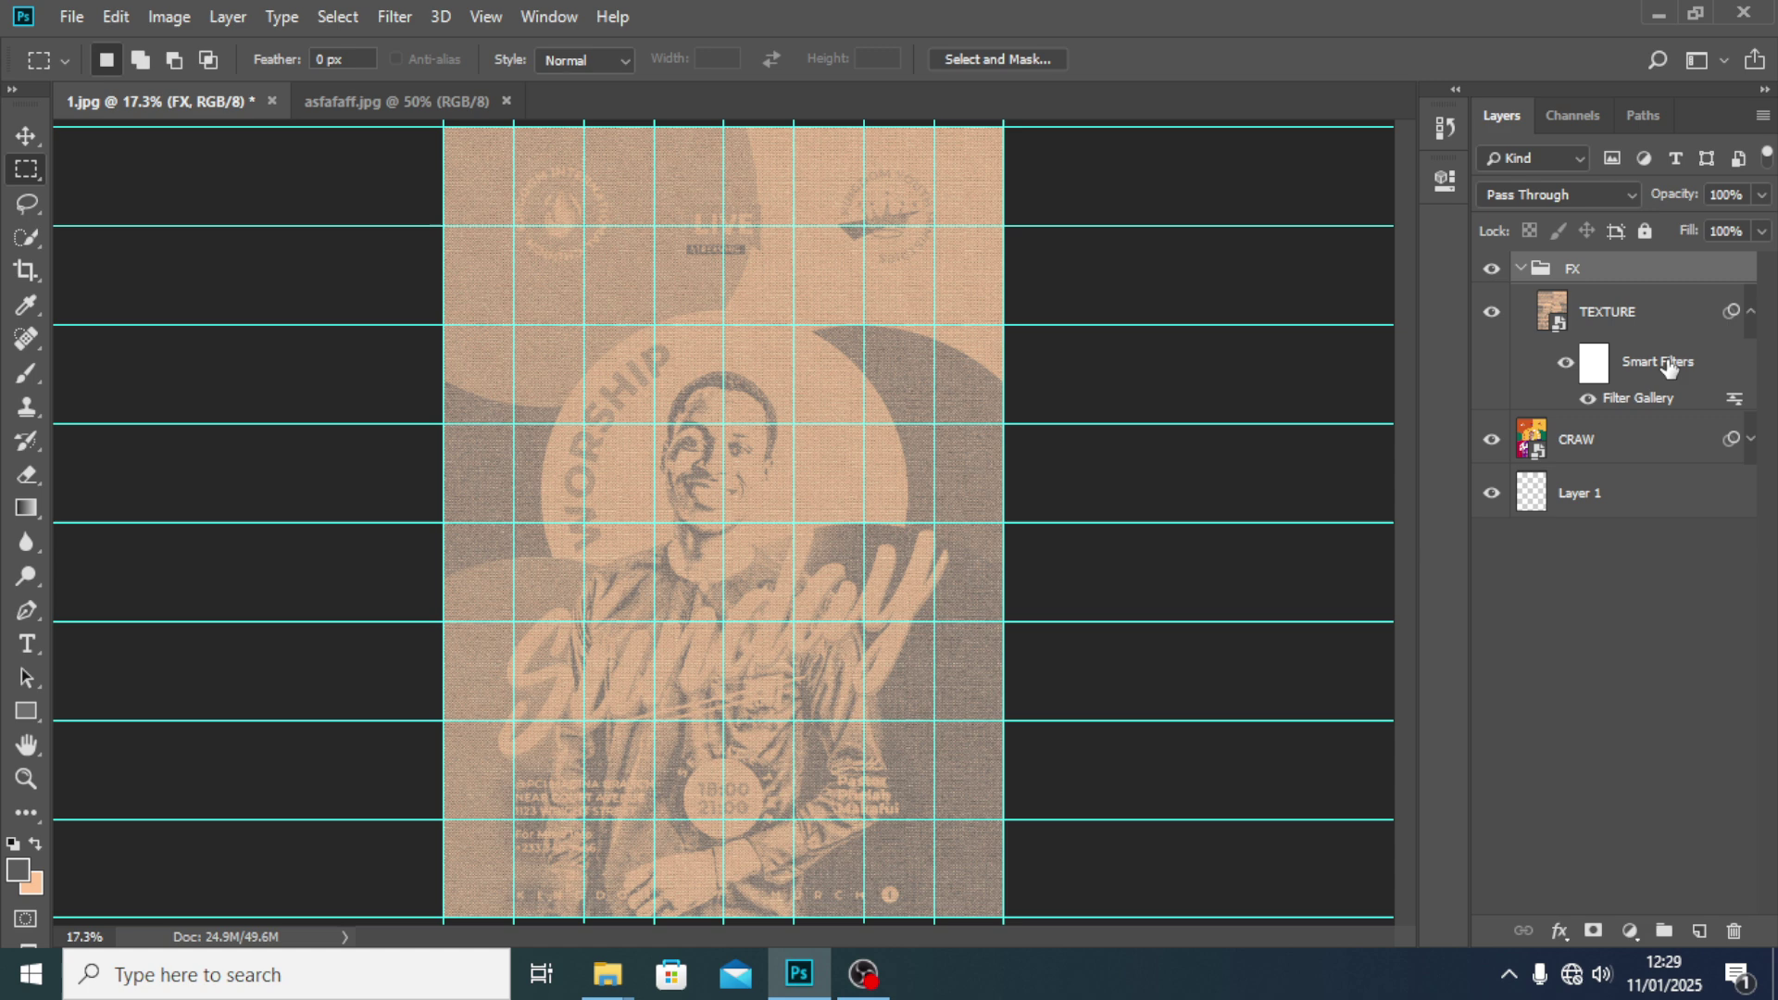
- Set the TEXTURE layer's blend mode to Soft Light and compare it on and off
{"action": "left_click", "coordinate": [1629, 319]}
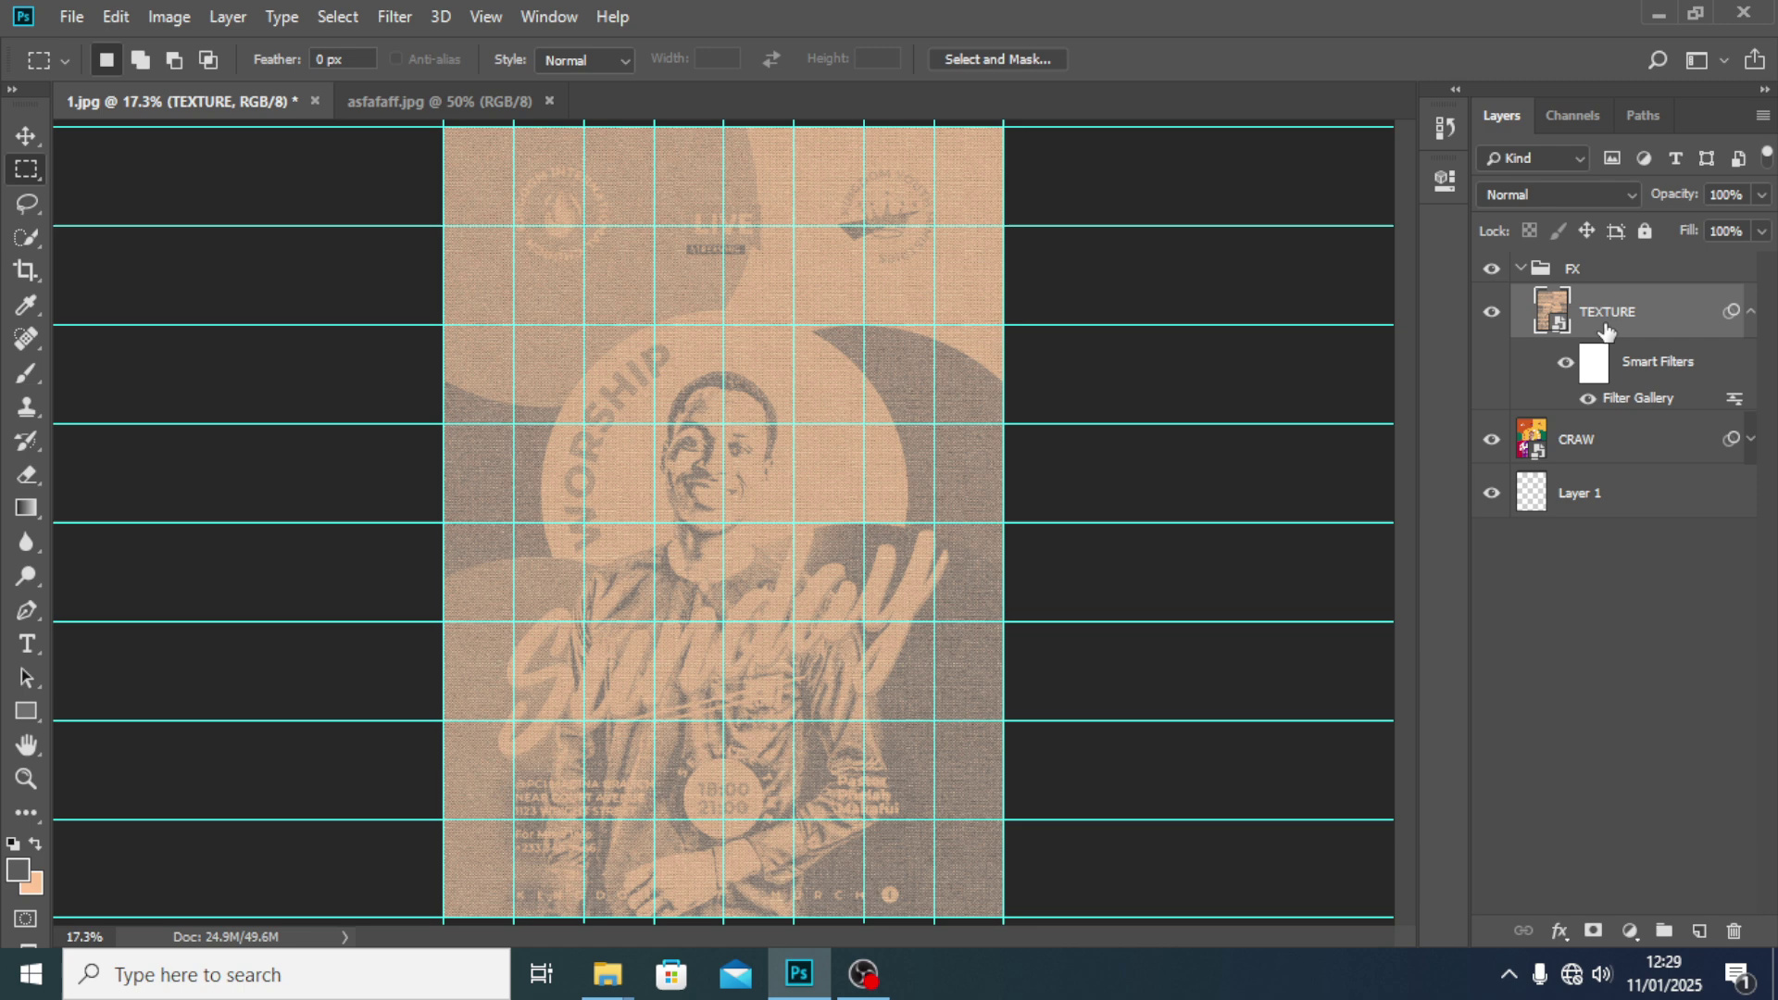
{"action": "left_click", "coordinate": [1554, 196]}
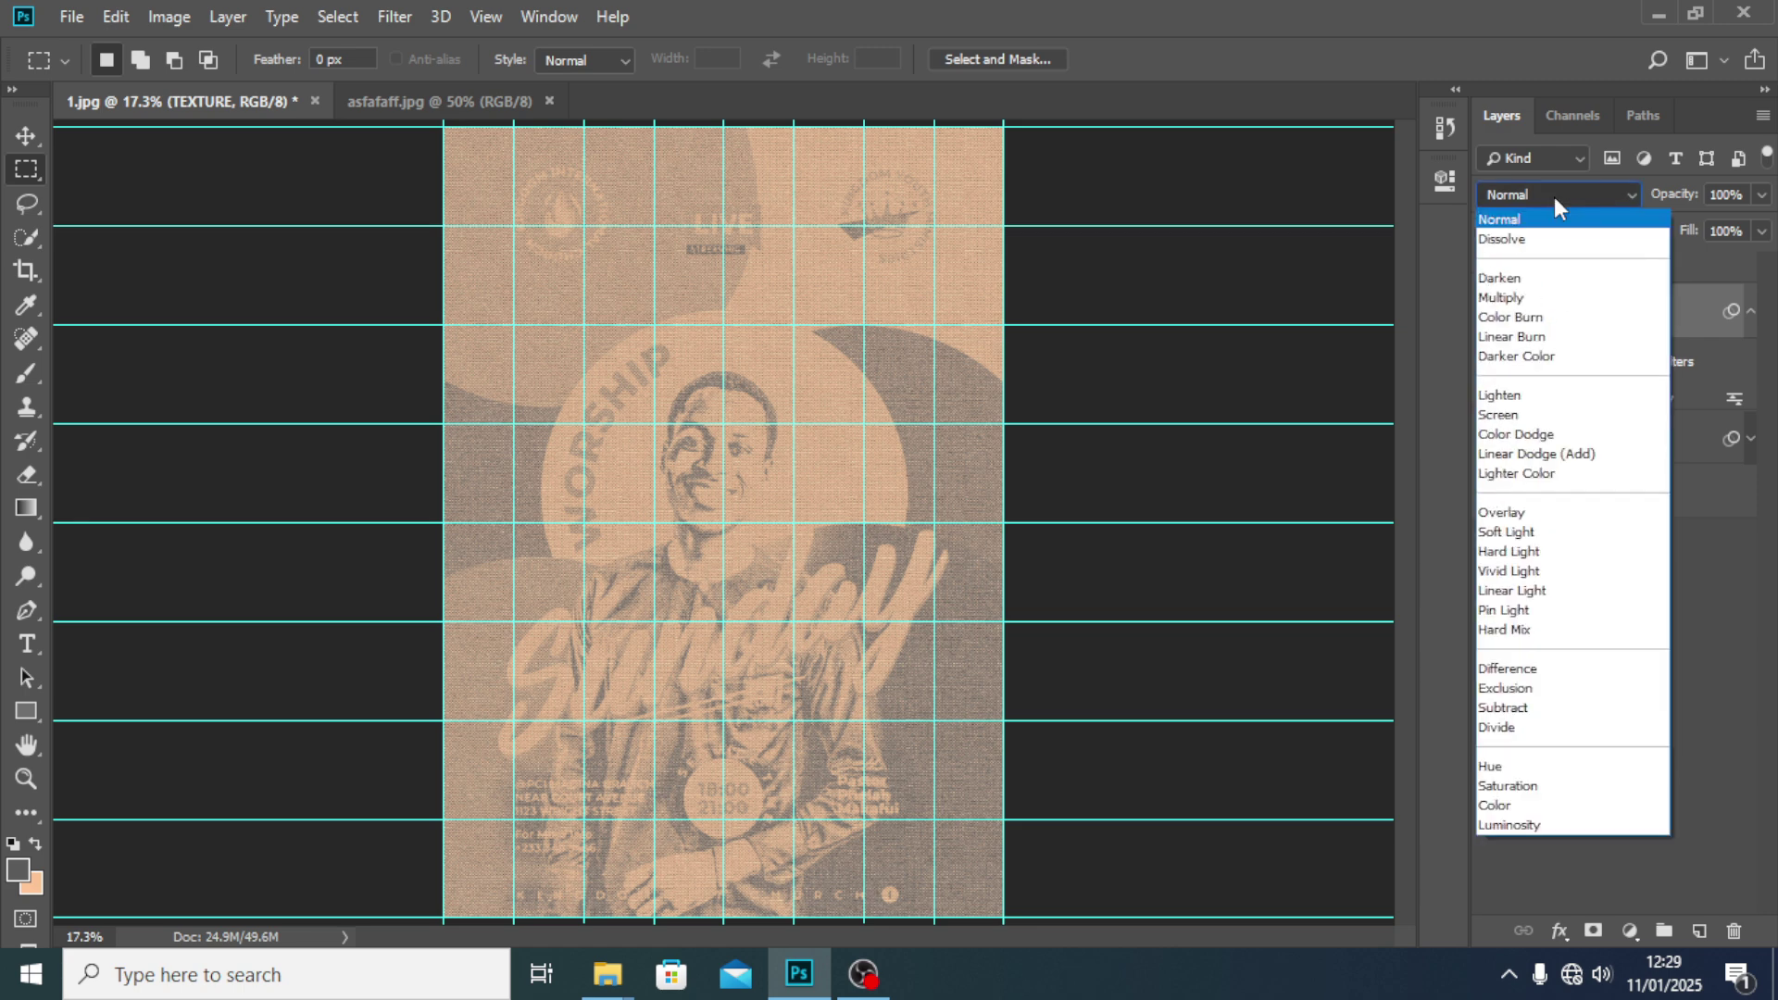
{"action": "left_click", "coordinate": [1516, 531]}
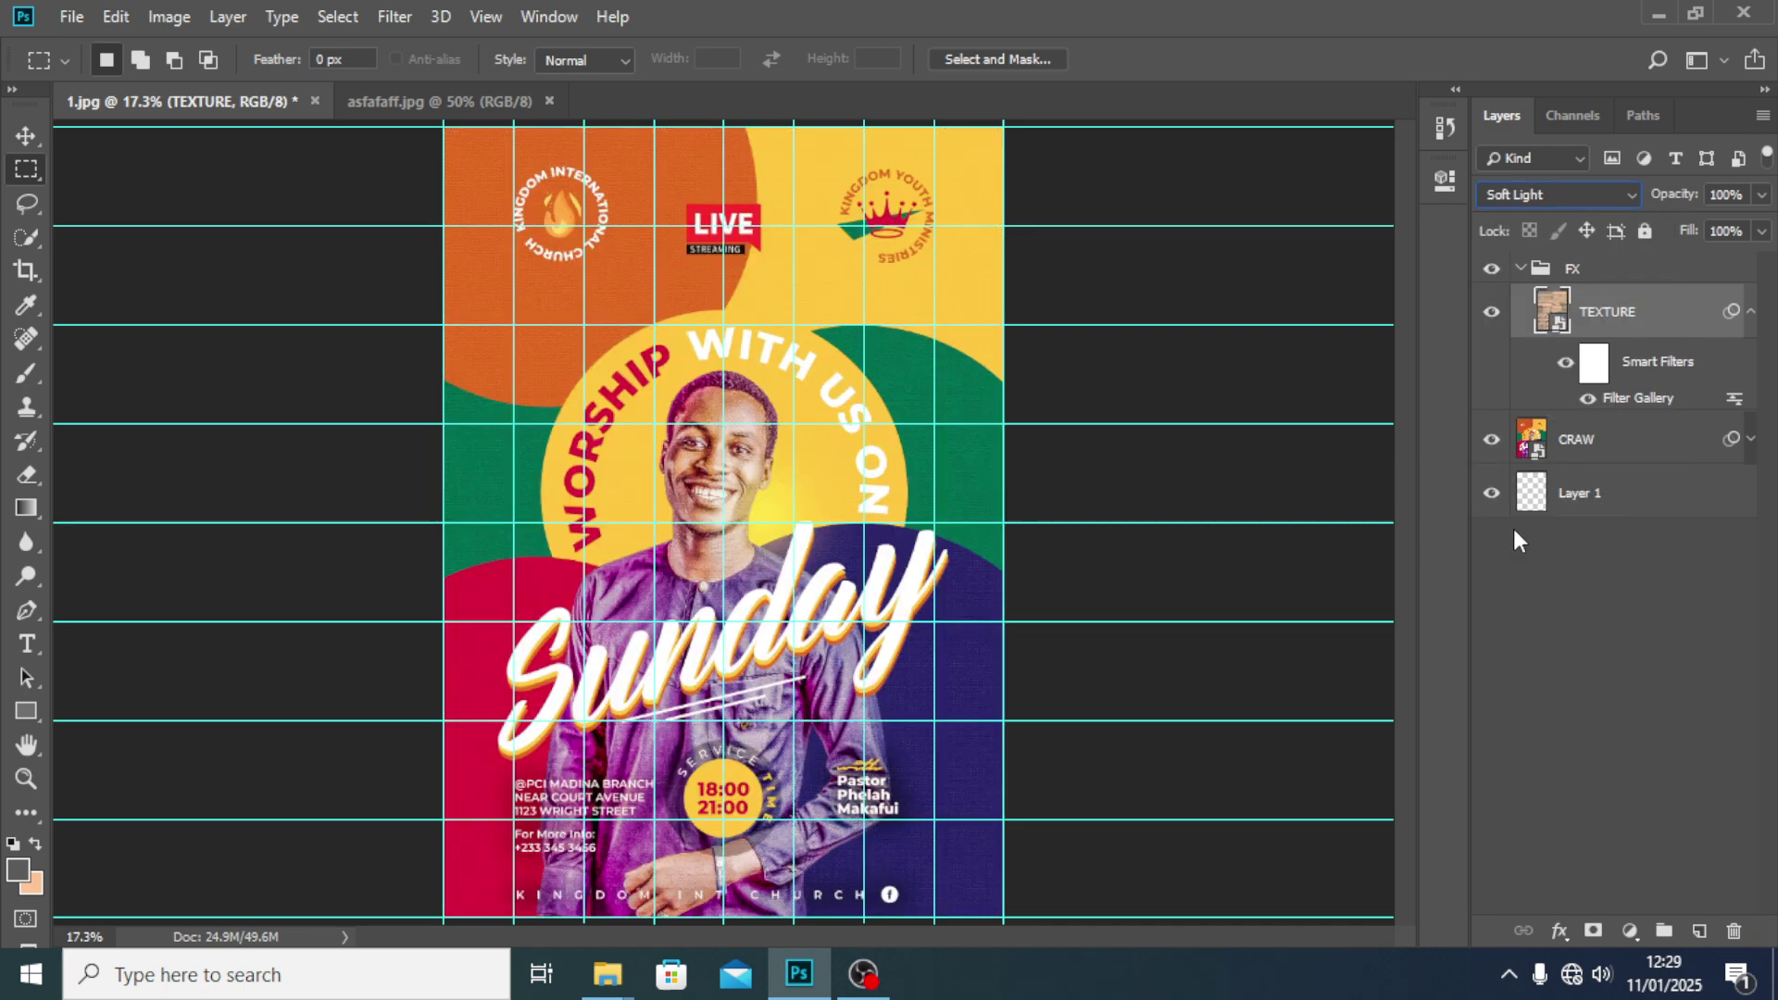
{"action": "key", "text": "ctrl+plus"}
{"action": "key", "text": "ctrl+plus"}
{"action": "key", "text": "ctrl+plus"}
{"action": "key", "text": "ctrl+plus"}
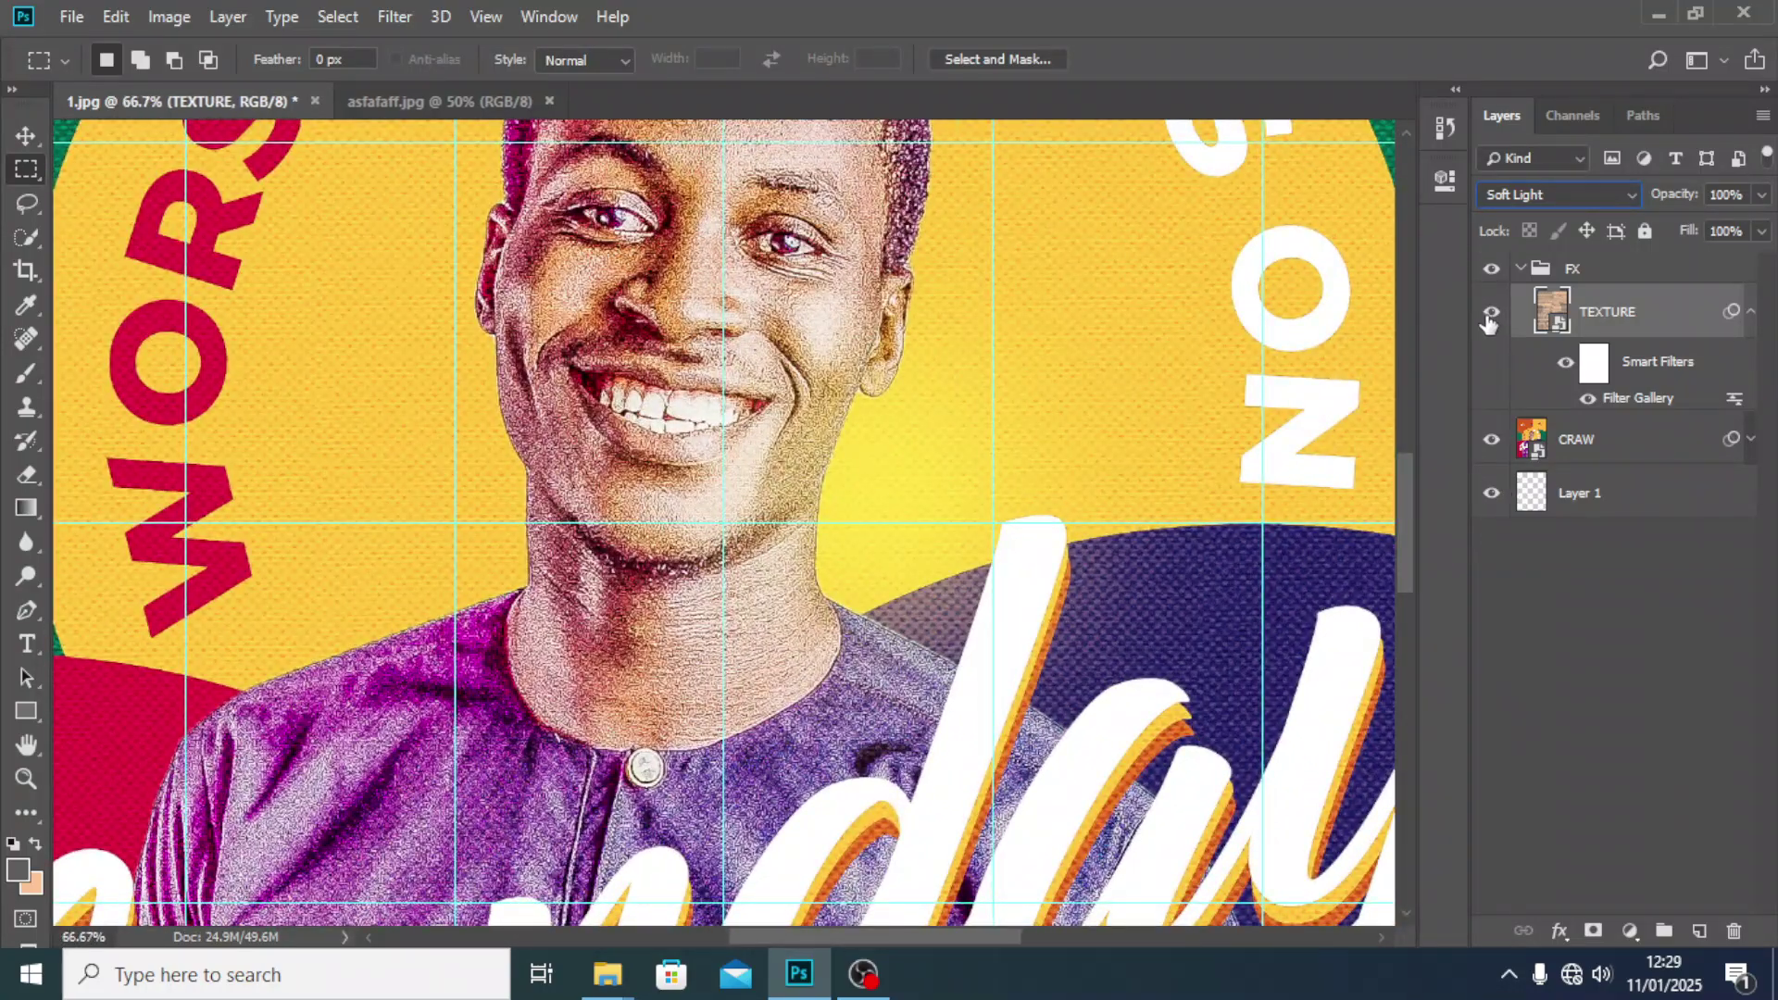
{"action": "left_click", "coordinate": [1491, 315]}
{"action": "left_click", "coordinate": [1491, 315]}
{"action": "left_click", "coordinate": [1491, 315]}
{"action": "key", "text": "ctrl+0"}
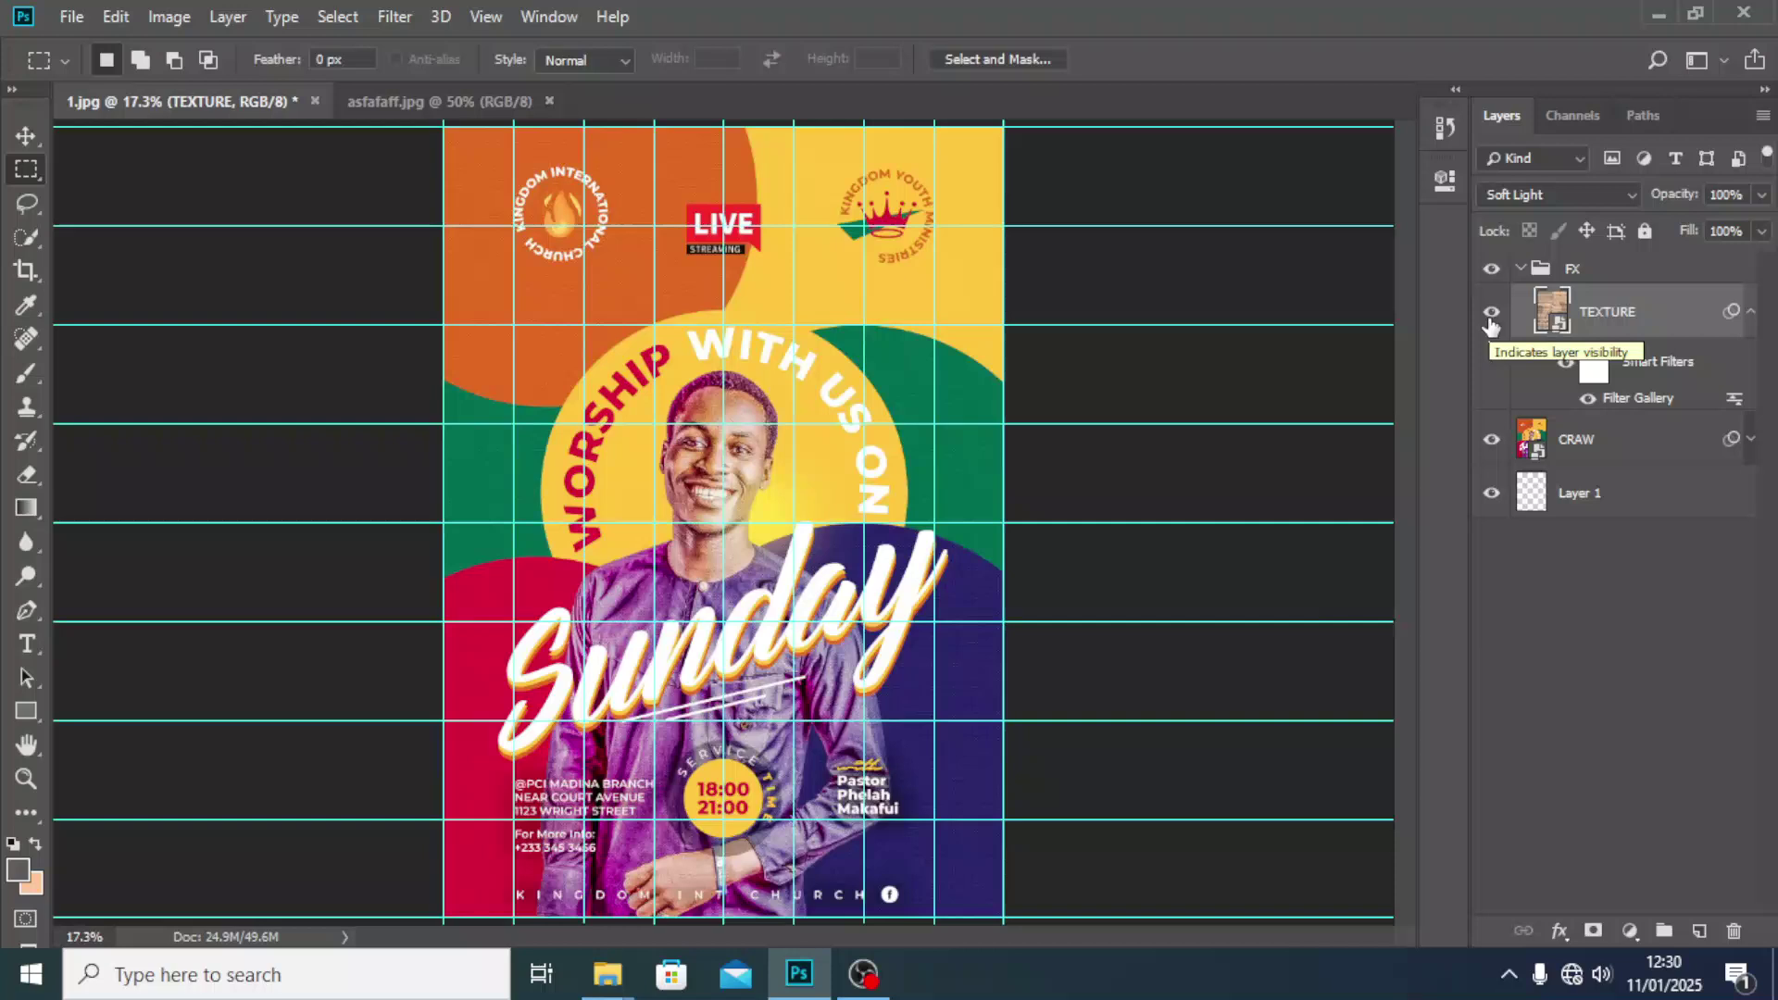
- Raise the texture's Filter Gallery Halftone Pattern Size from 3 to 4
{"action": "double_click", "coordinate": [1637, 397]}
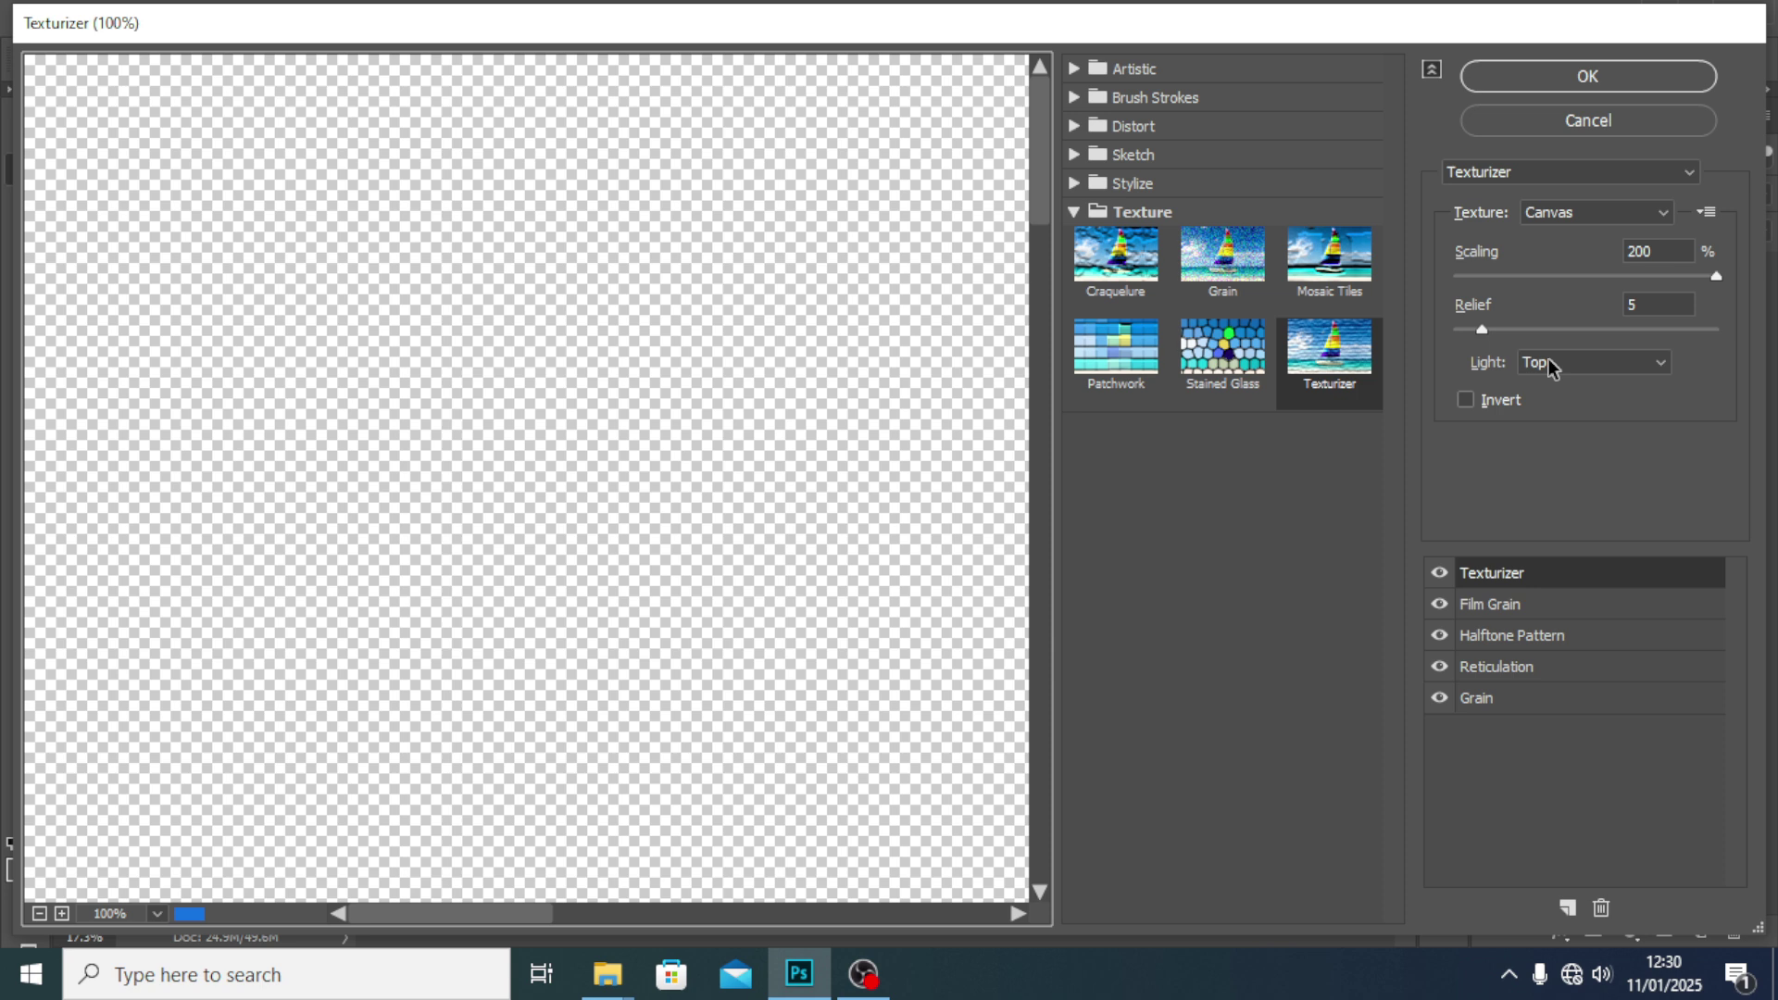
{"action": "left_click", "coordinate": [1512, 635]}
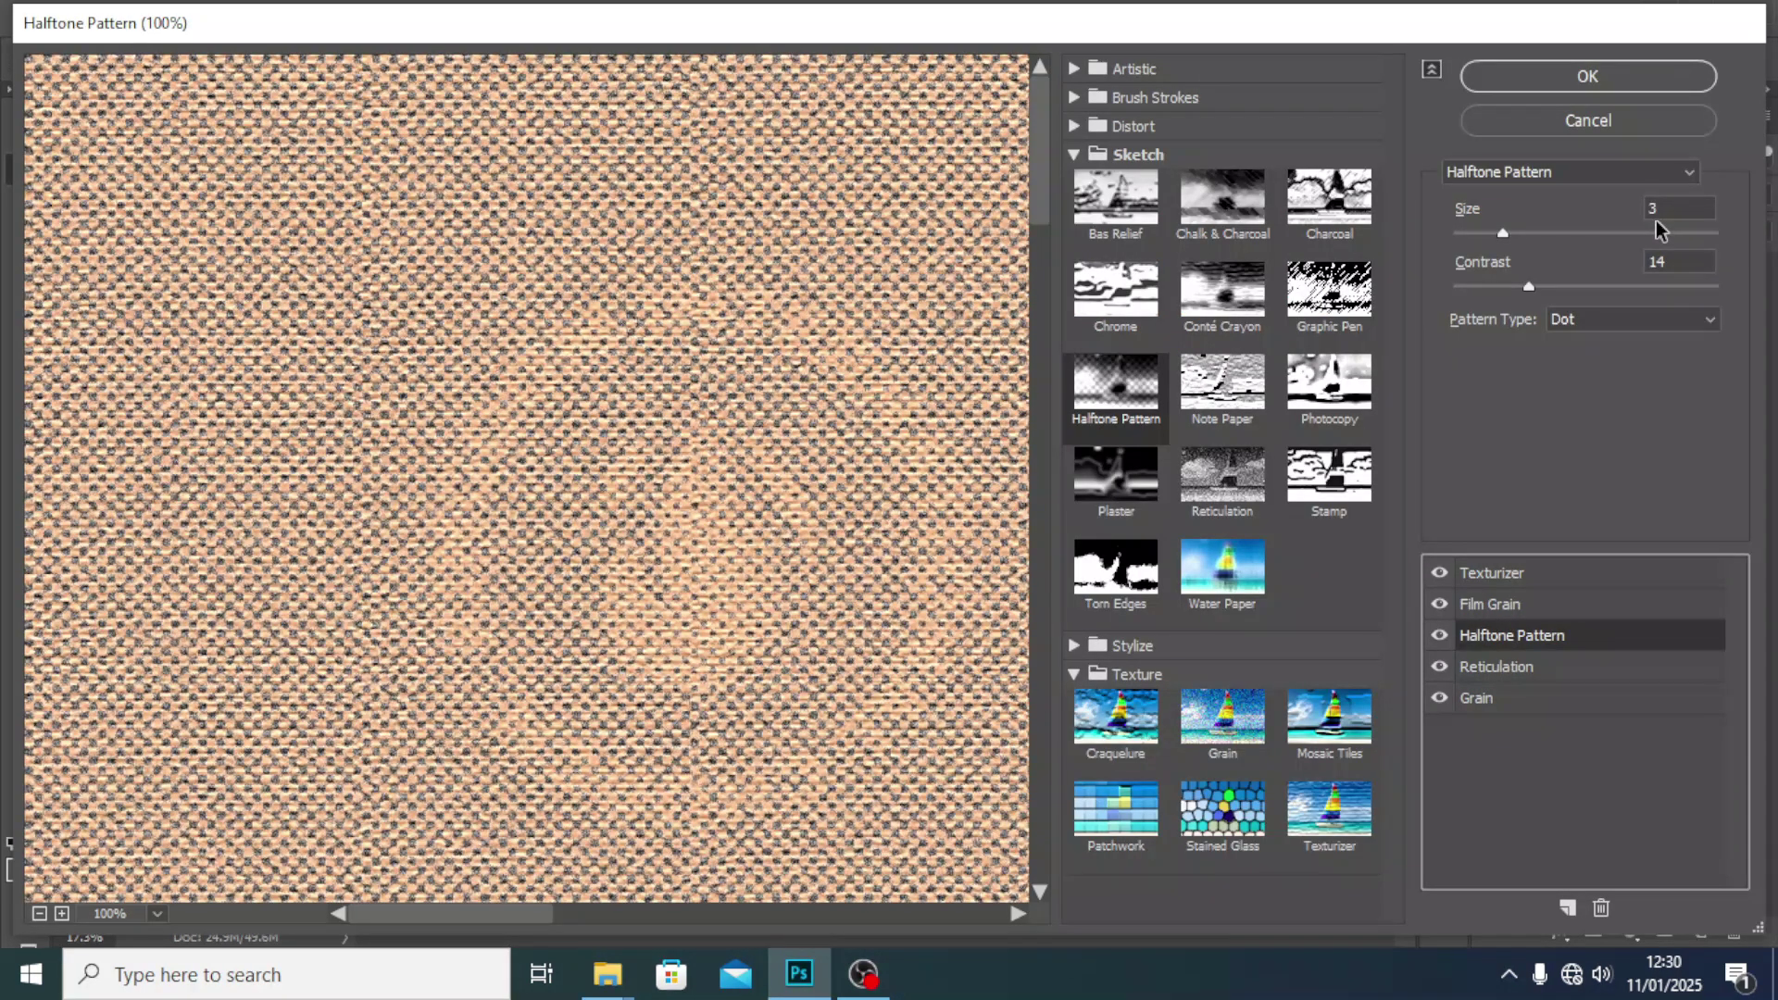
{"action": "left_click", "coordinate": [1590, 204]}
{"action": "type", "text": "4"}
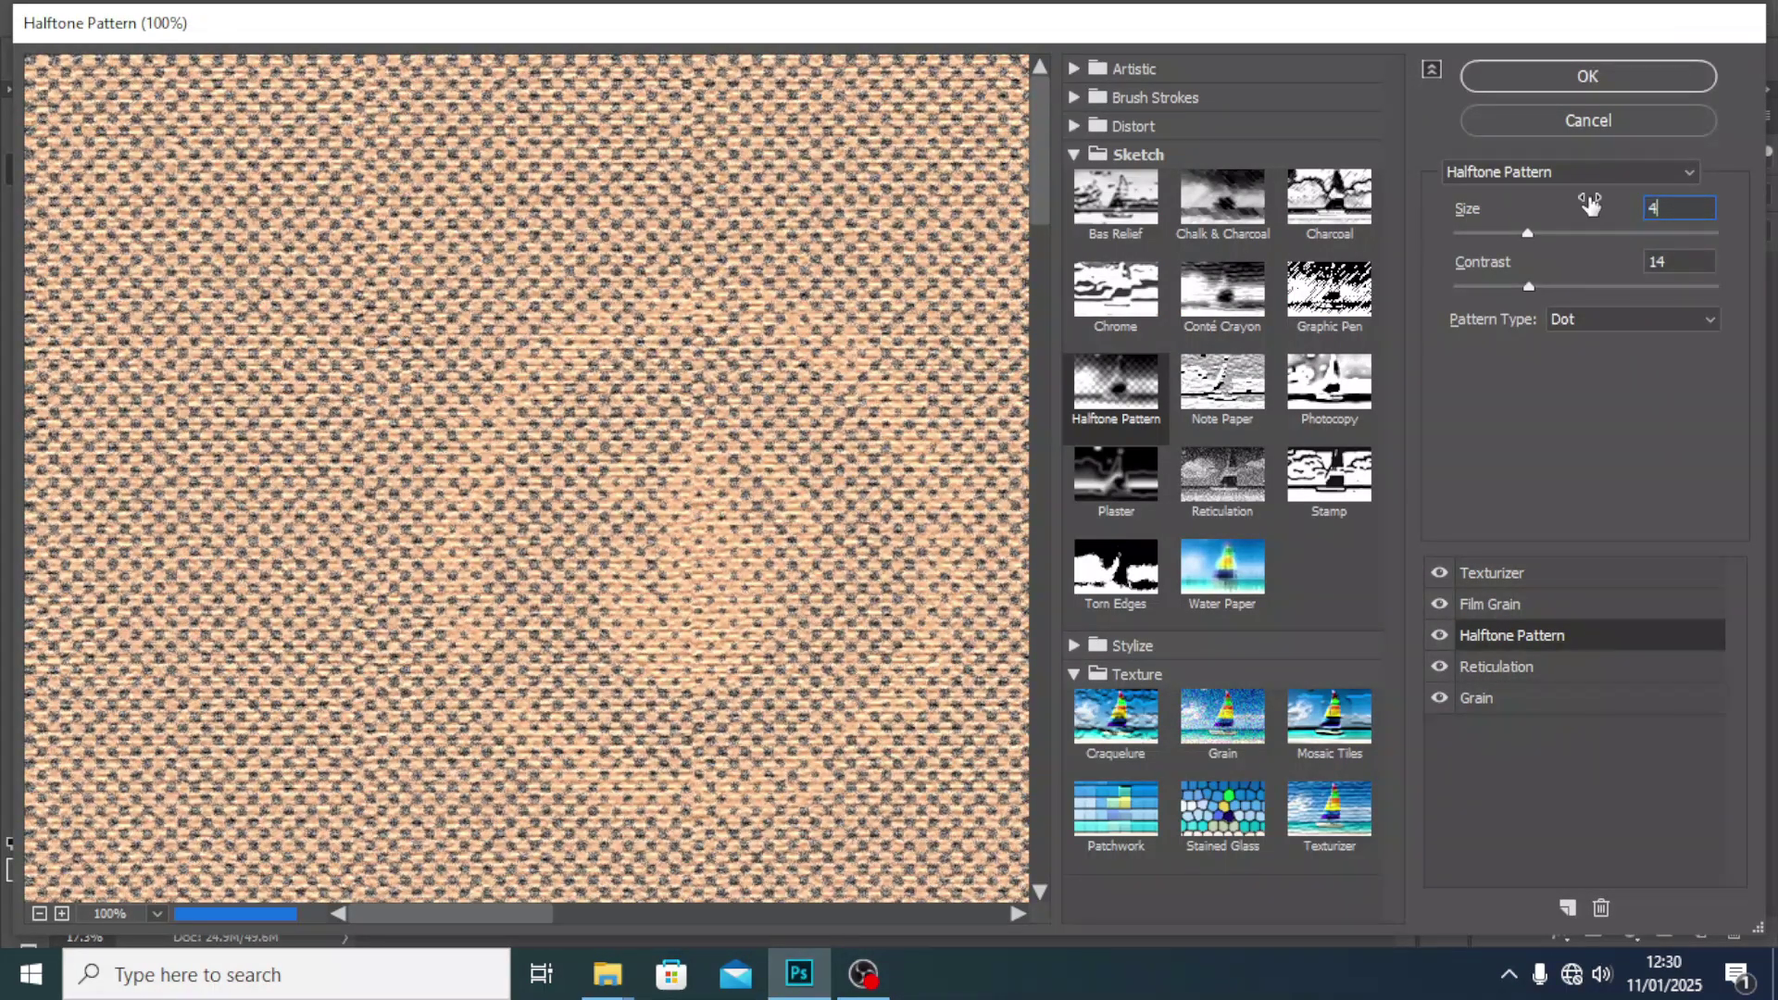
{"action": "left_click", "coordinate": [1557, 81]}
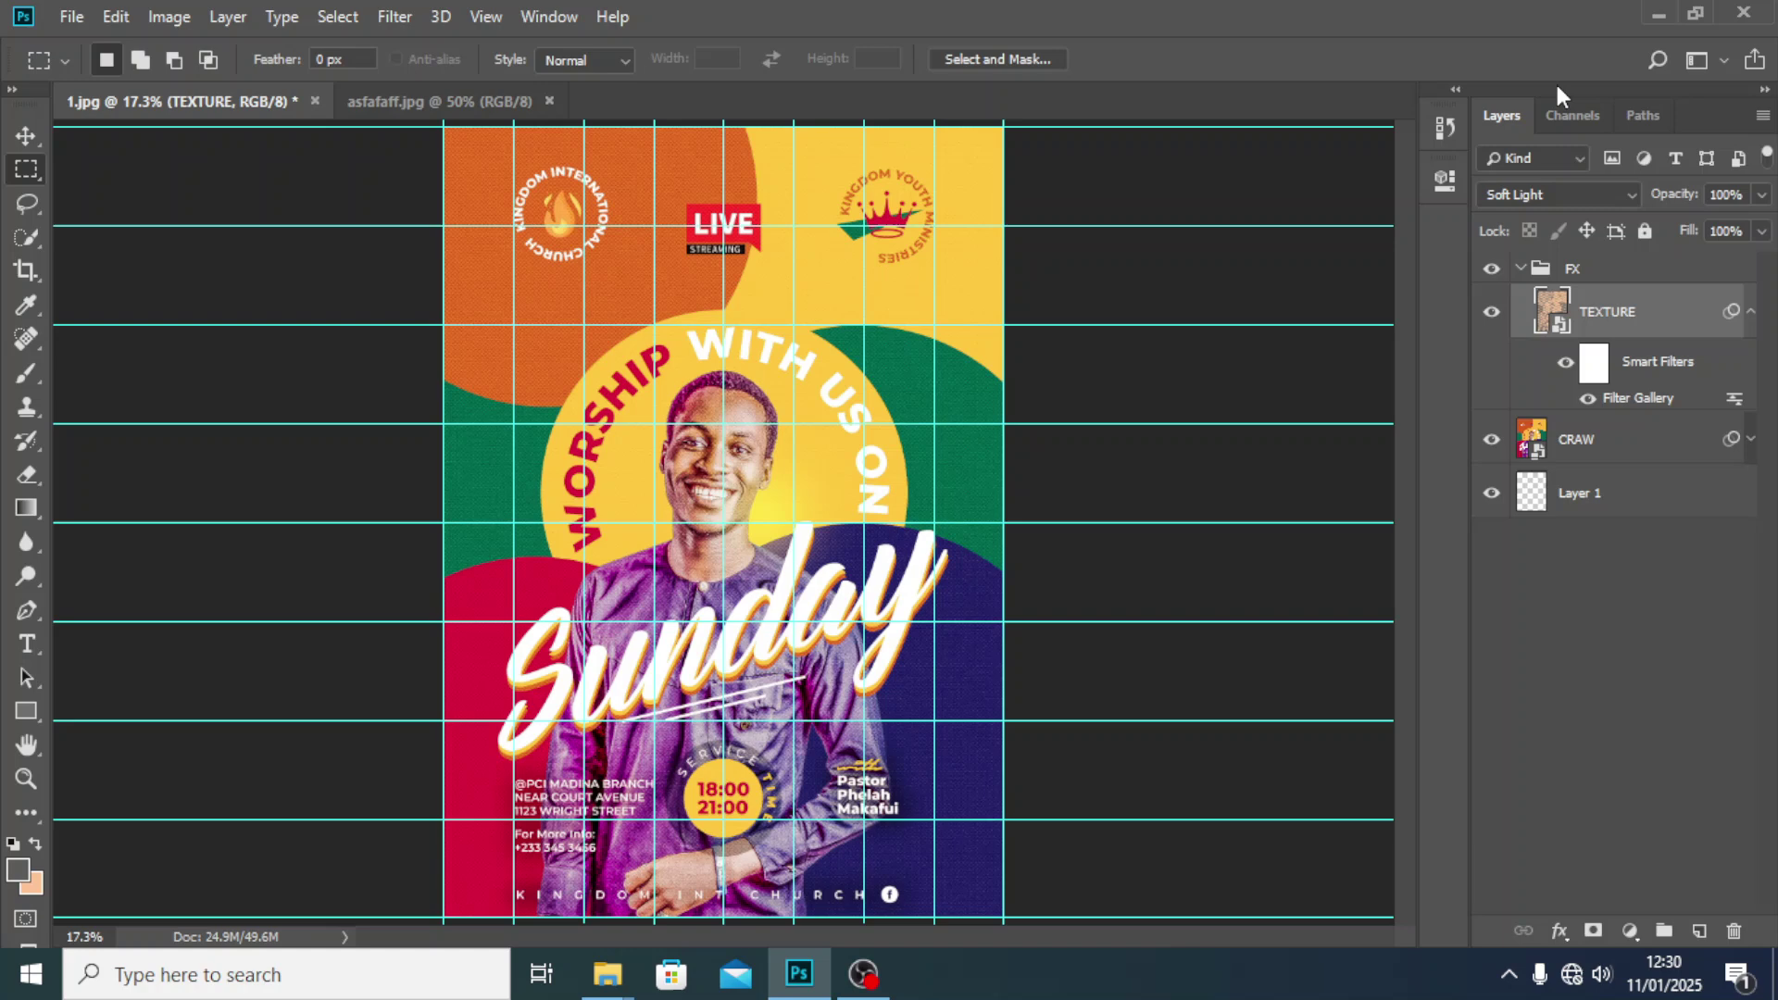
{"action": "left_click", "coordinate": [1750, 315]}
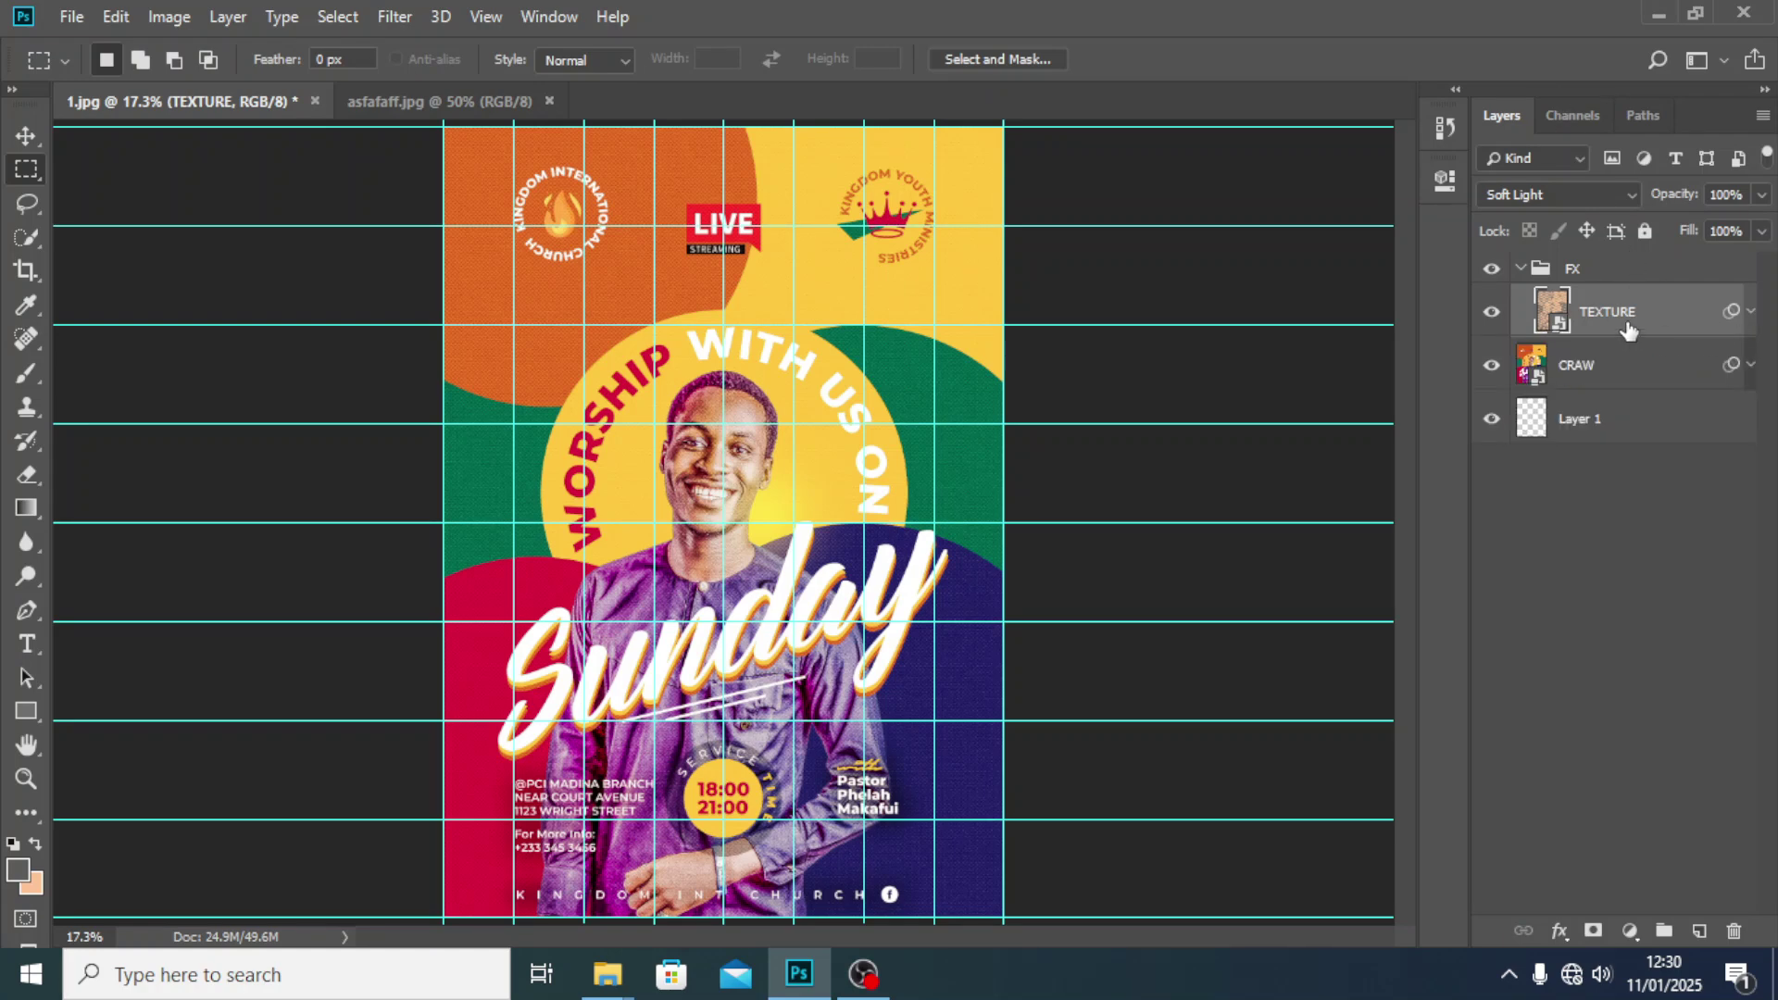
- Switch to the project folder in File Explorer and select the TEXTURE image
{"action": "left_click", "coordinate": [804, 973]}
{"action": "left_click", "coordinate": [813, 975]}
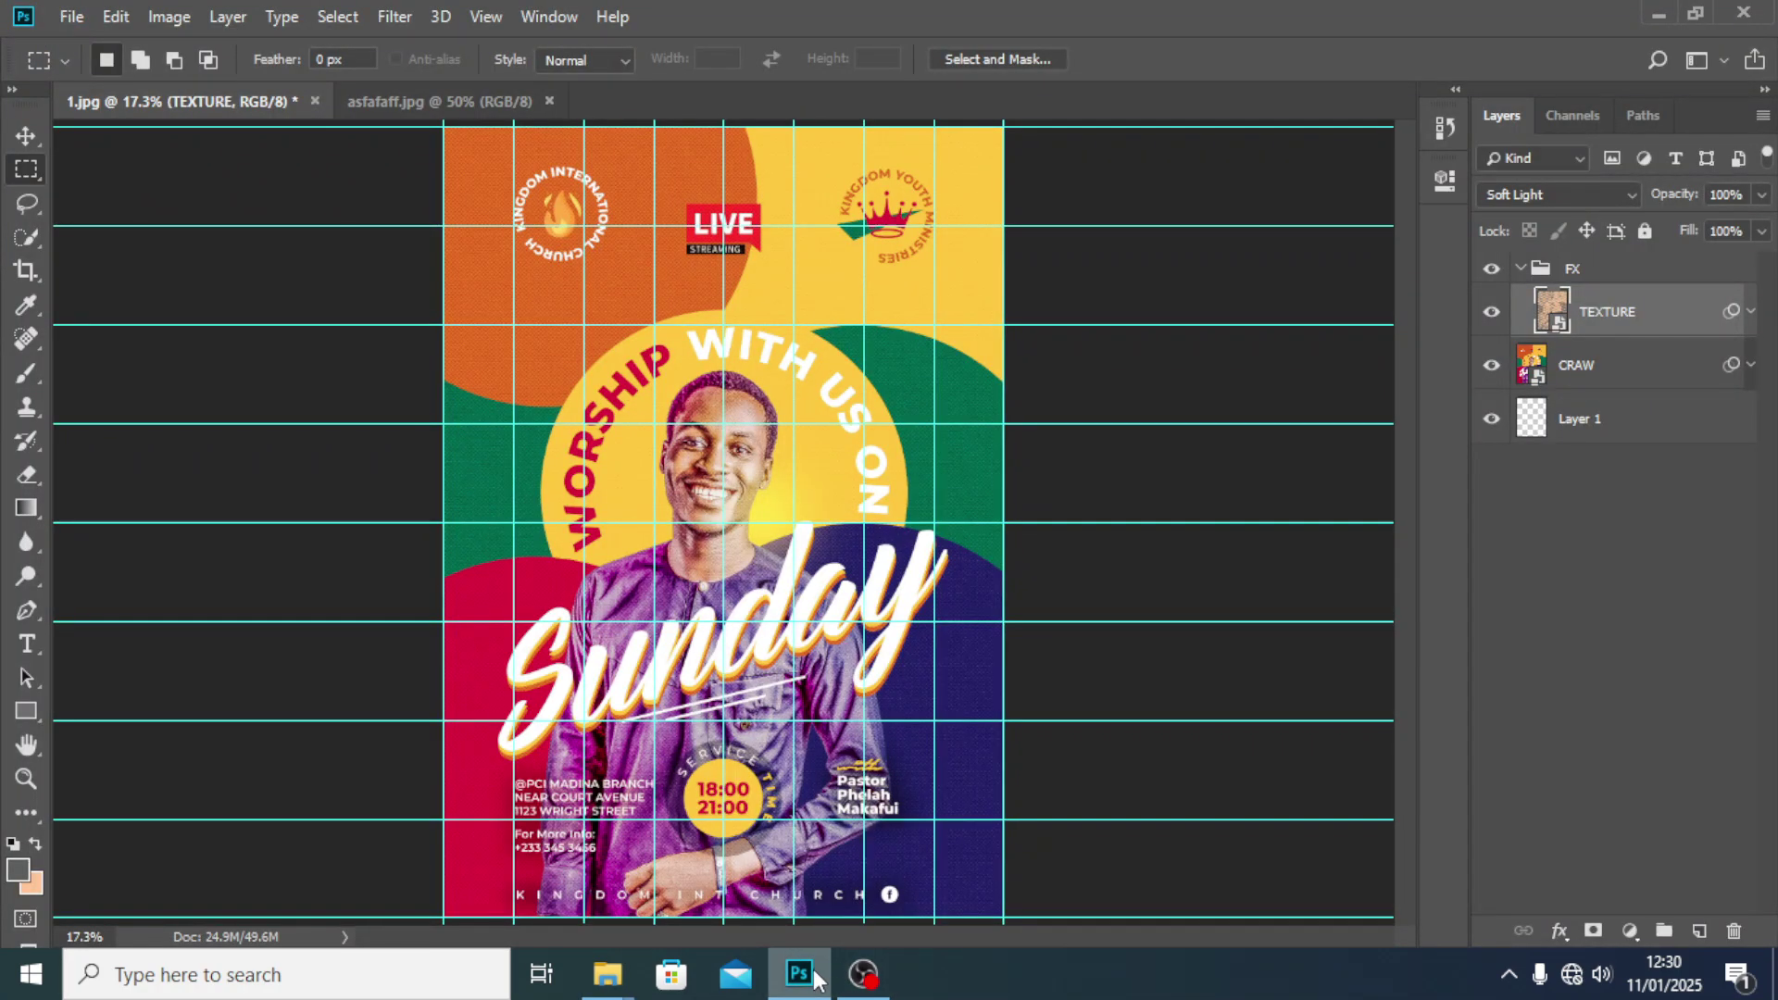
{"action": "left_click", "coordinate": [813, 975]}
{"action": "left_click", "coordinate": [639, 252]}
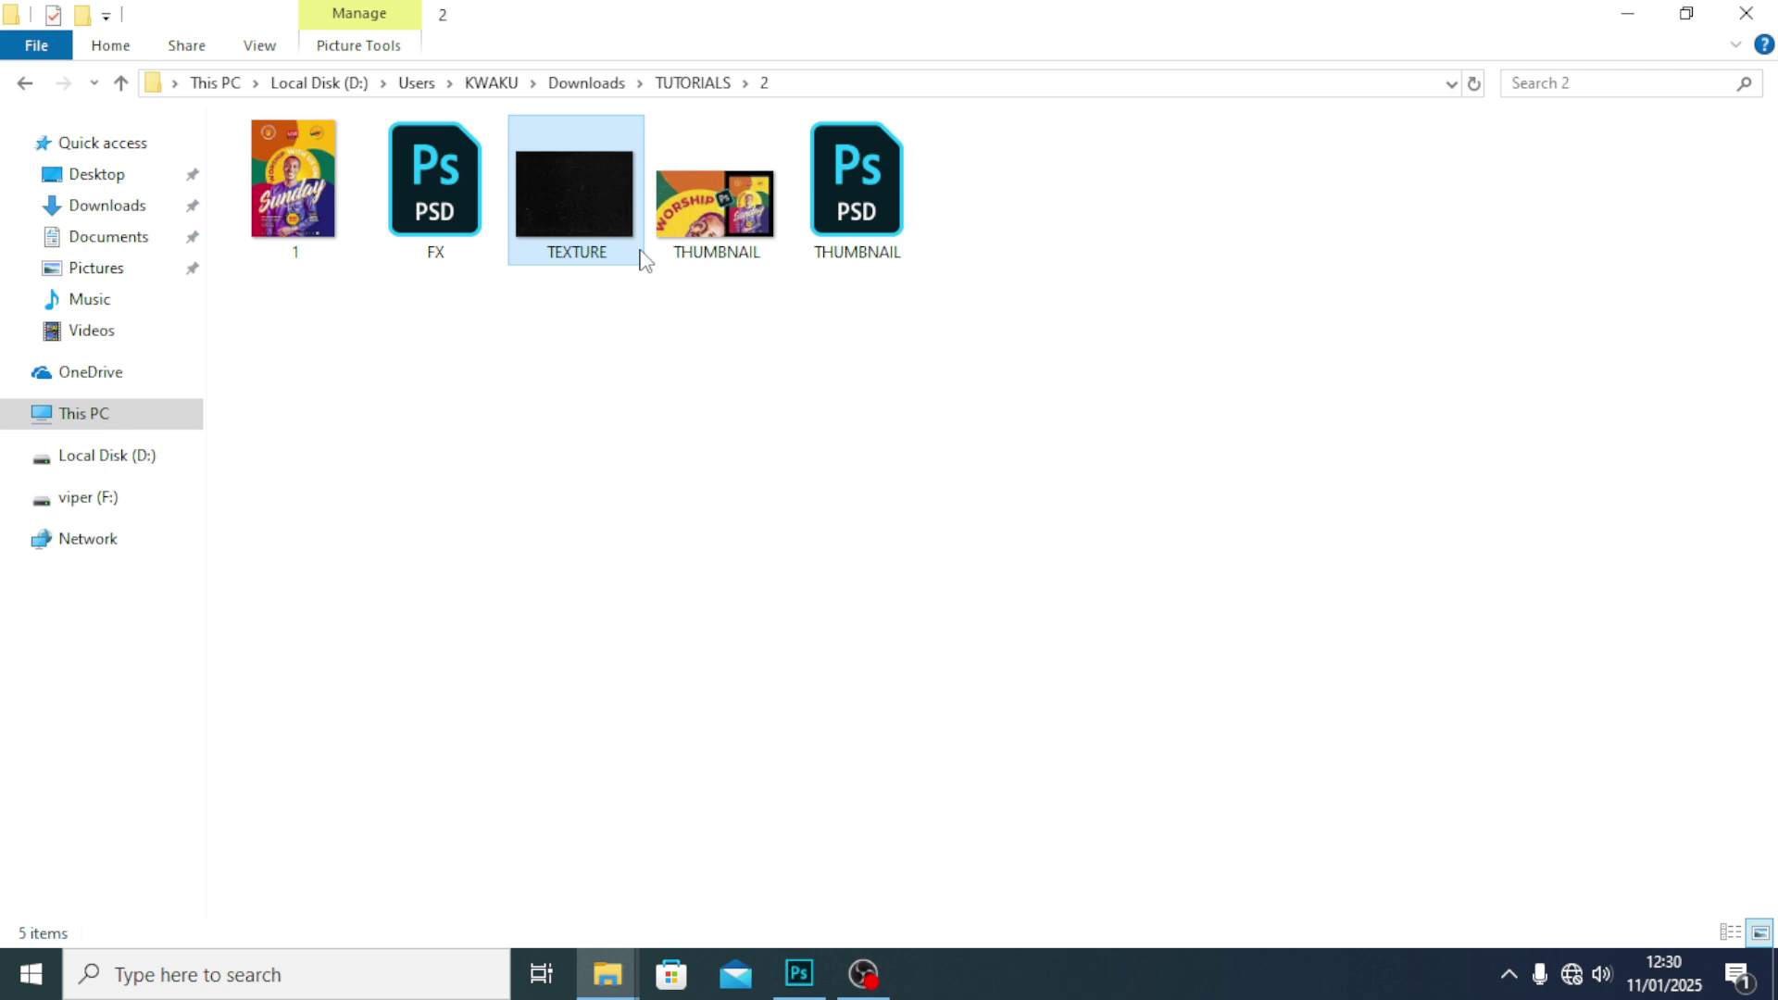
- Place the TEXTURE dust image at the flyer's top and duplicate a copy below
{"action": "left_click_drag", "start_coordinate": [593, 208], "coordinate": [740, 556]}
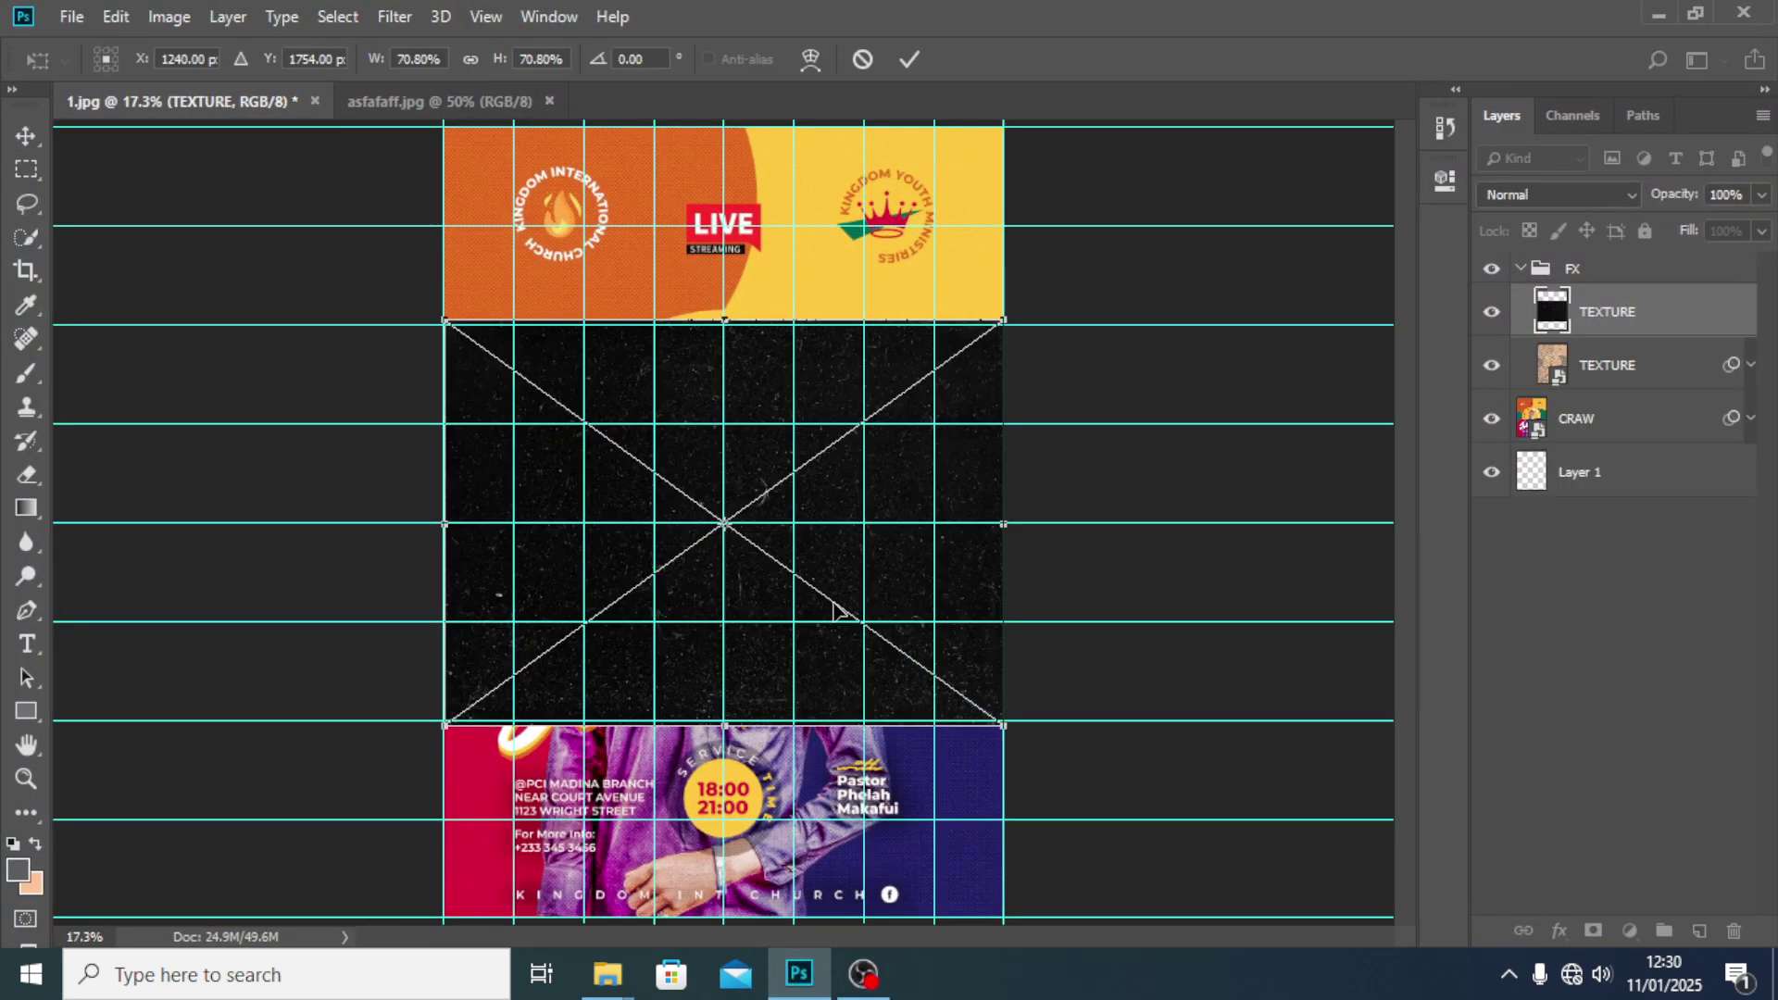
{"action": "left_click_drag", "start_coordinate": [831, 497], "coordinate": [821, 302]}
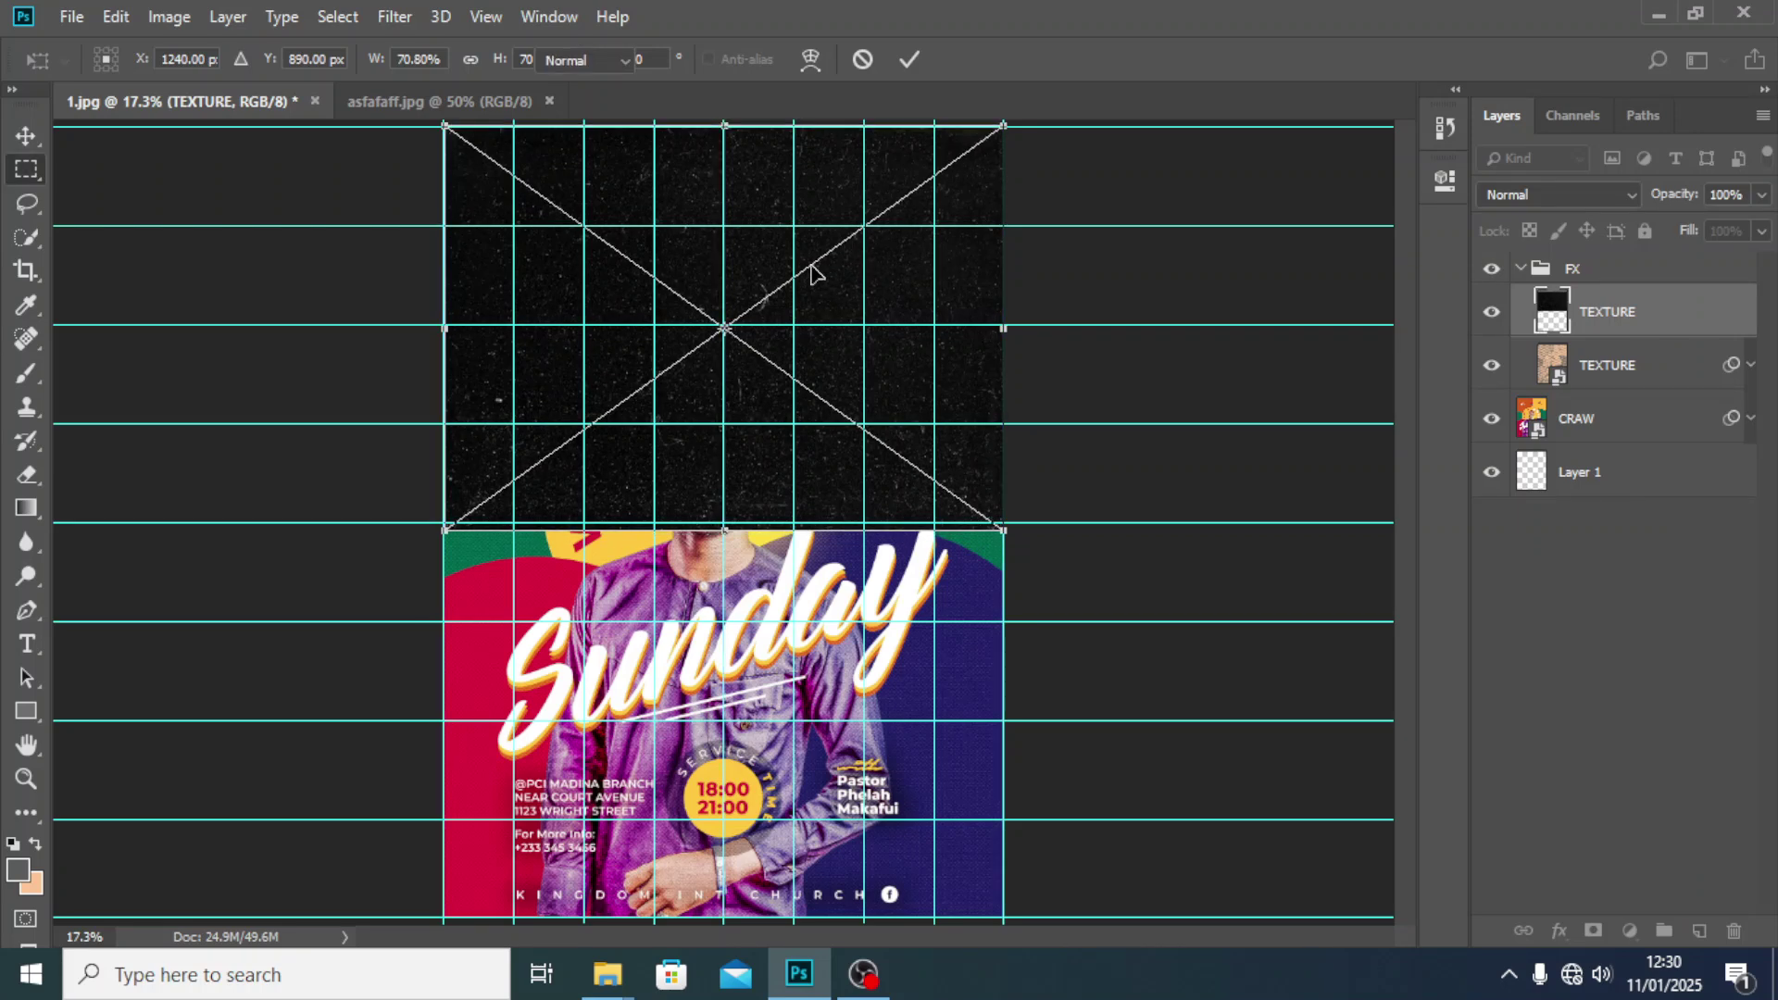
{"action": "key", "text": "Return"}
{"action": "left_click_drag", "start_coordinate": [820, 278], "coordinate": [774, 698]}
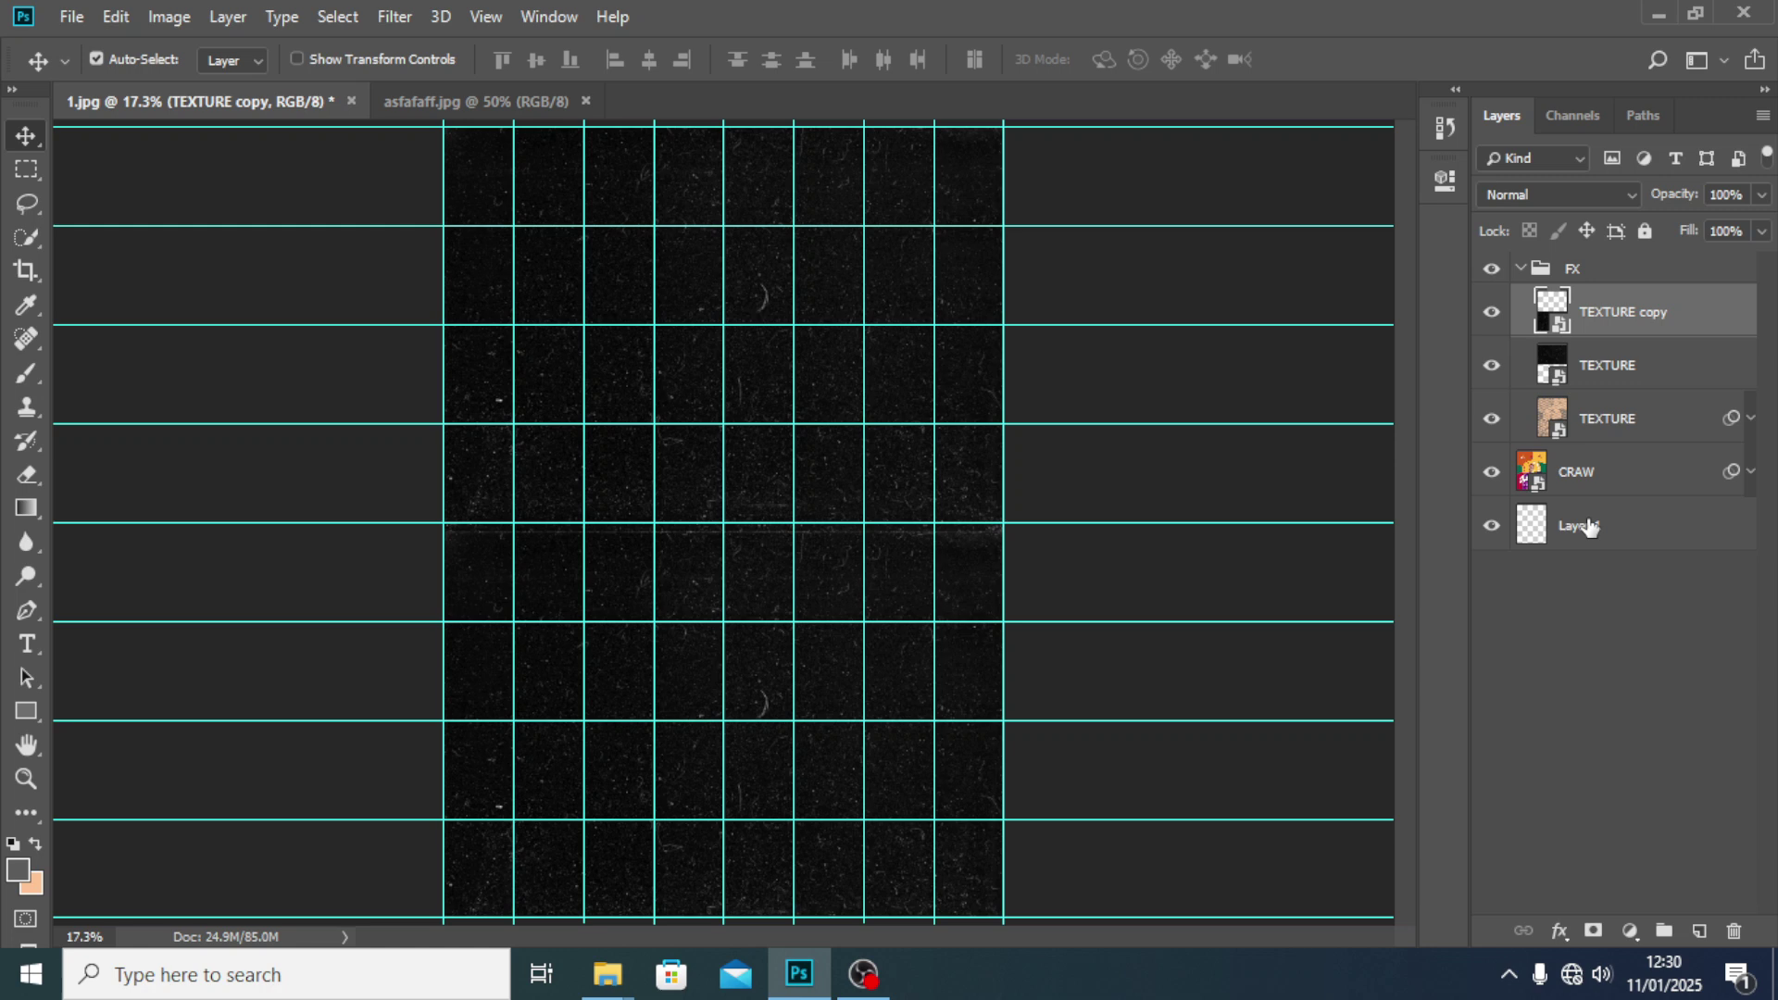
- Enlarge both dust texture layers together to about 106%
{"action": "left_click", "coordinate": [1615, 371], "text": "shift"}
{"action": "key", "text": "ctrl+t"}
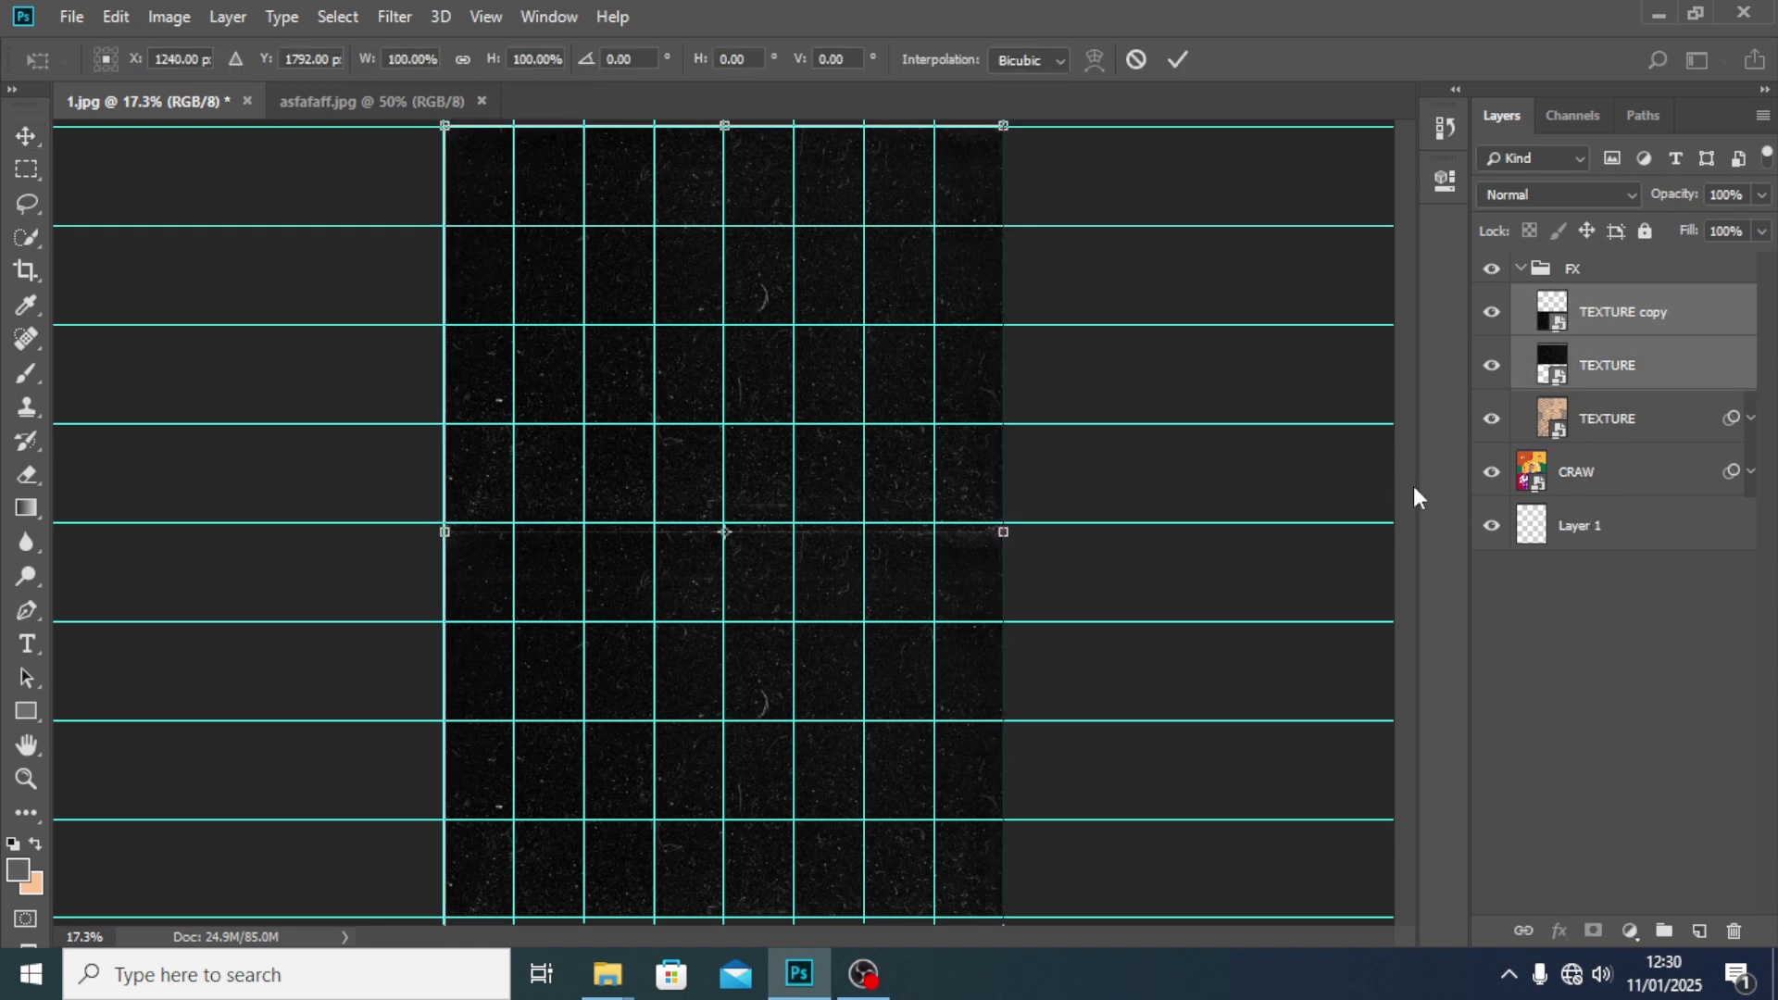
{"action": "key", "text": "ctrl+0"}
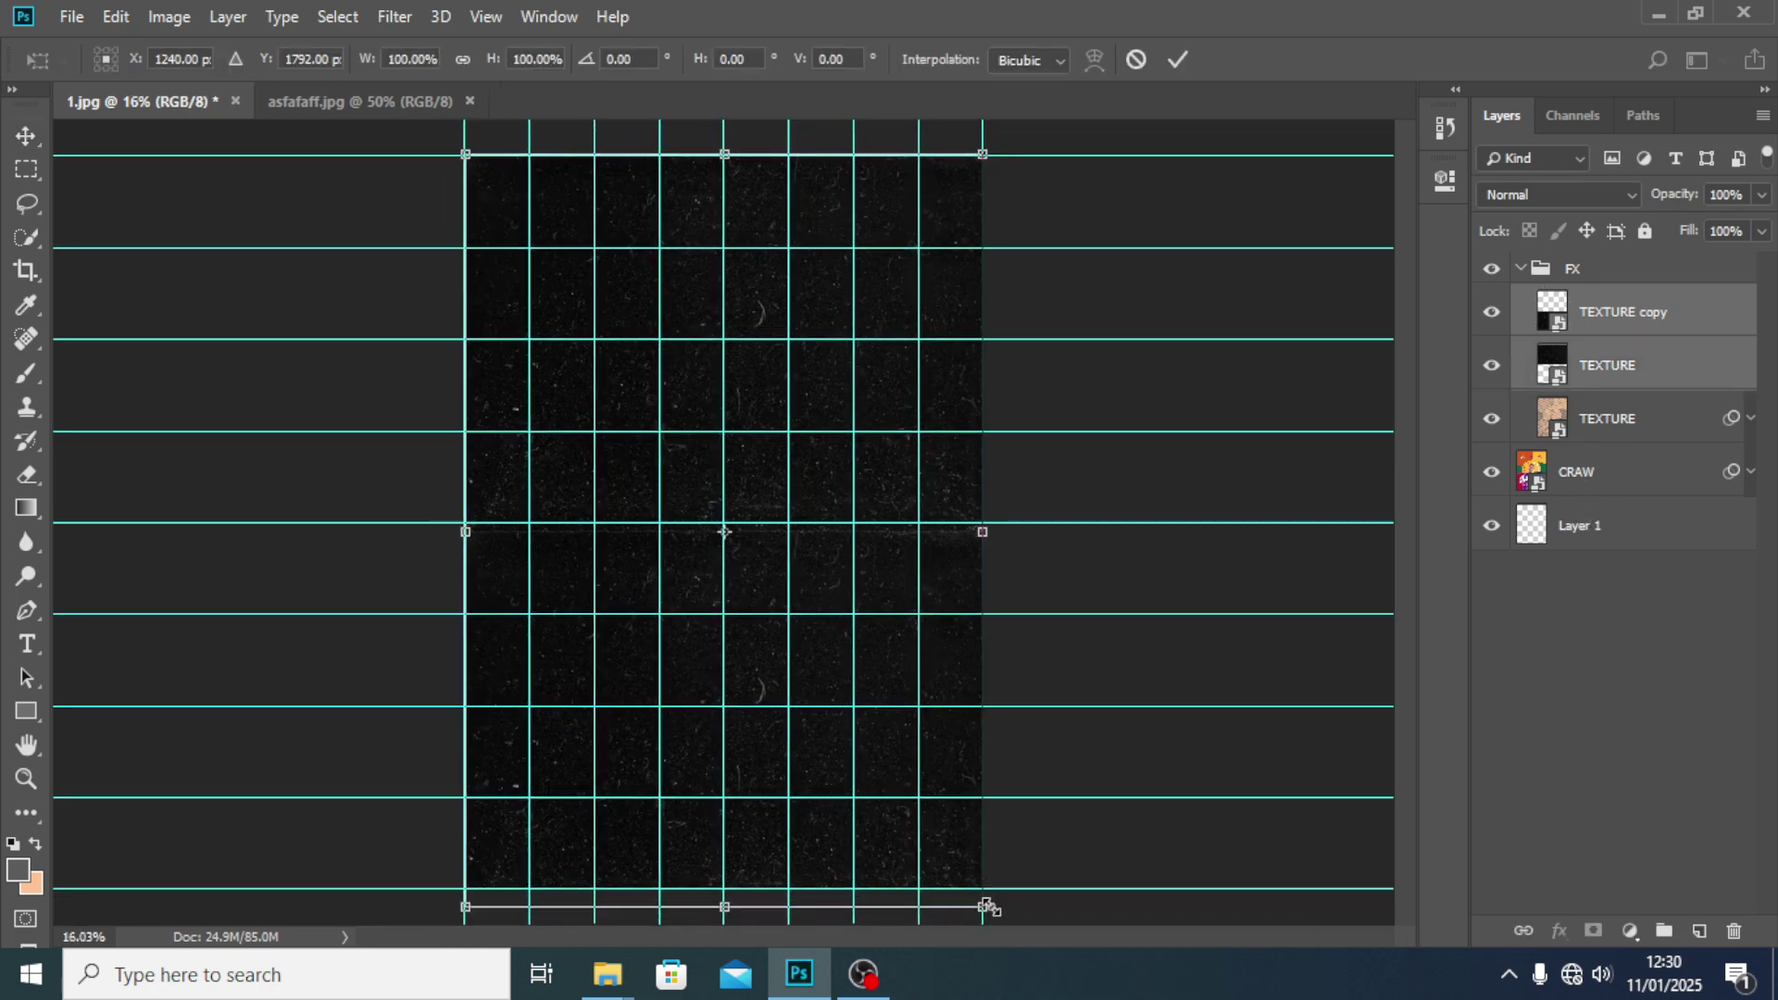
{"action": "mouse_move", "coordinate": [987, 907]}
{"action": "left_mouse_down"}
{"action": "mouse_move", "coordinate": [1000, 866]}
{"action": "mouse_move", "coordinate": [1009, 915]}
{"action": "left_mouse_up"}
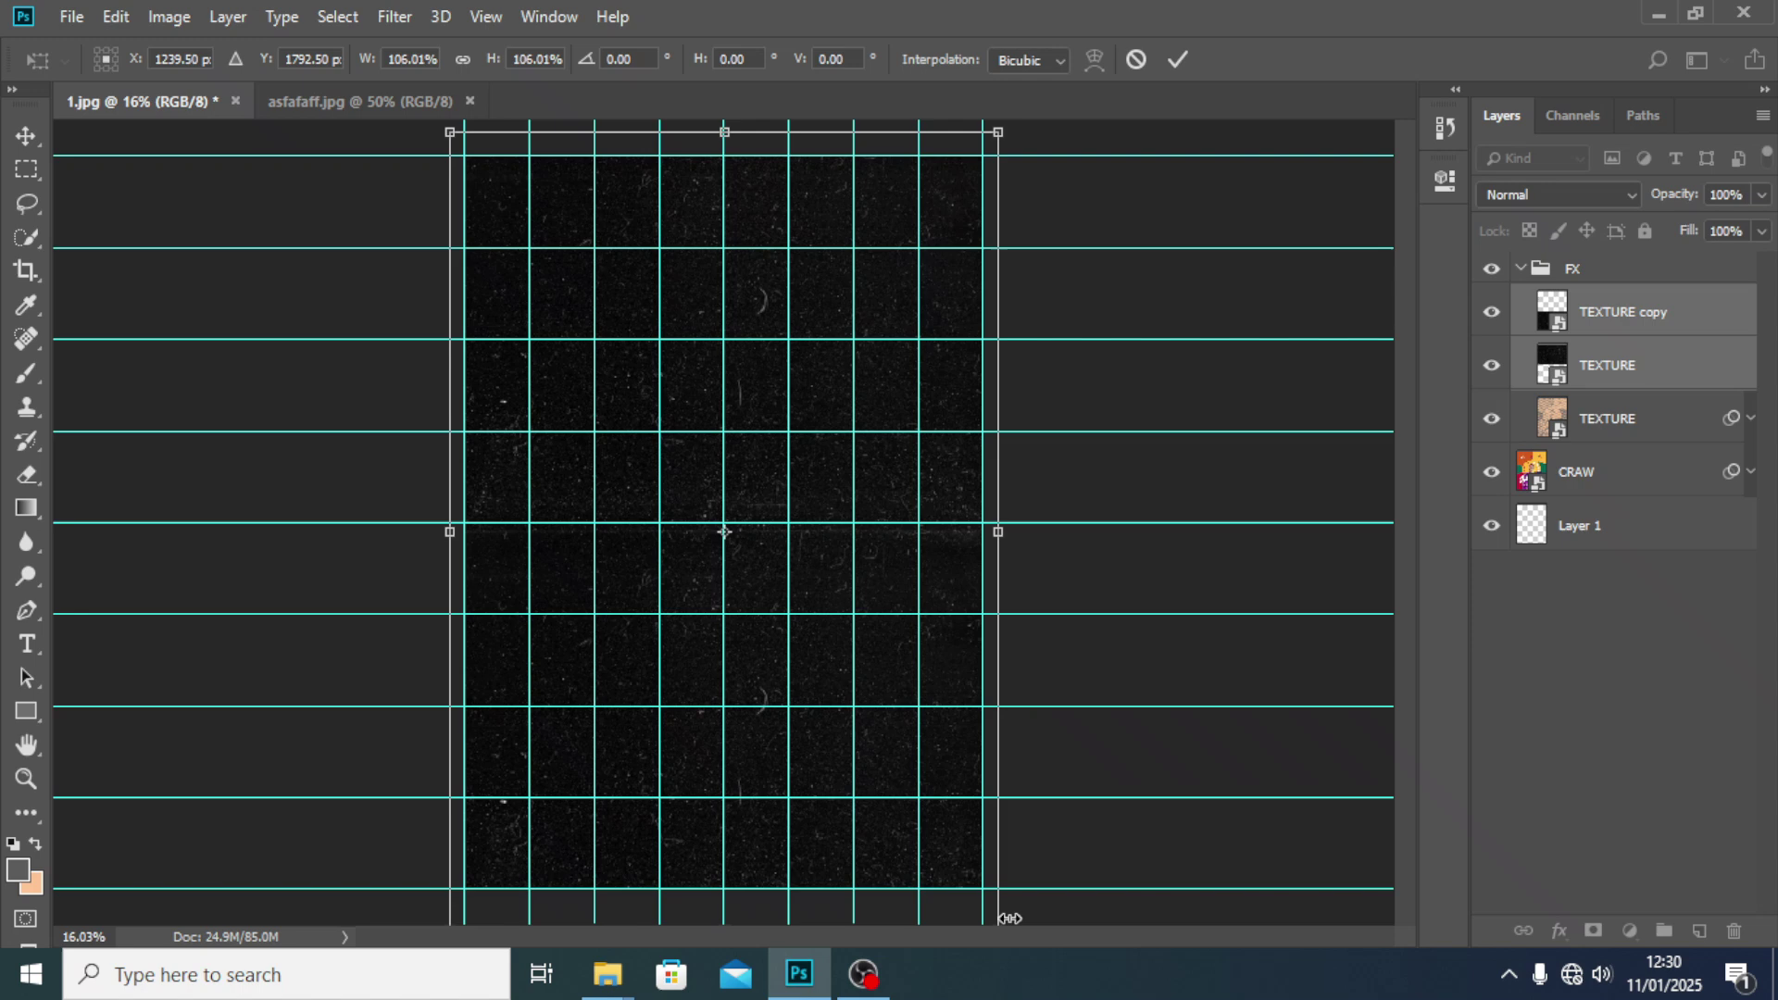
{"action": "key", "text": "Return"}
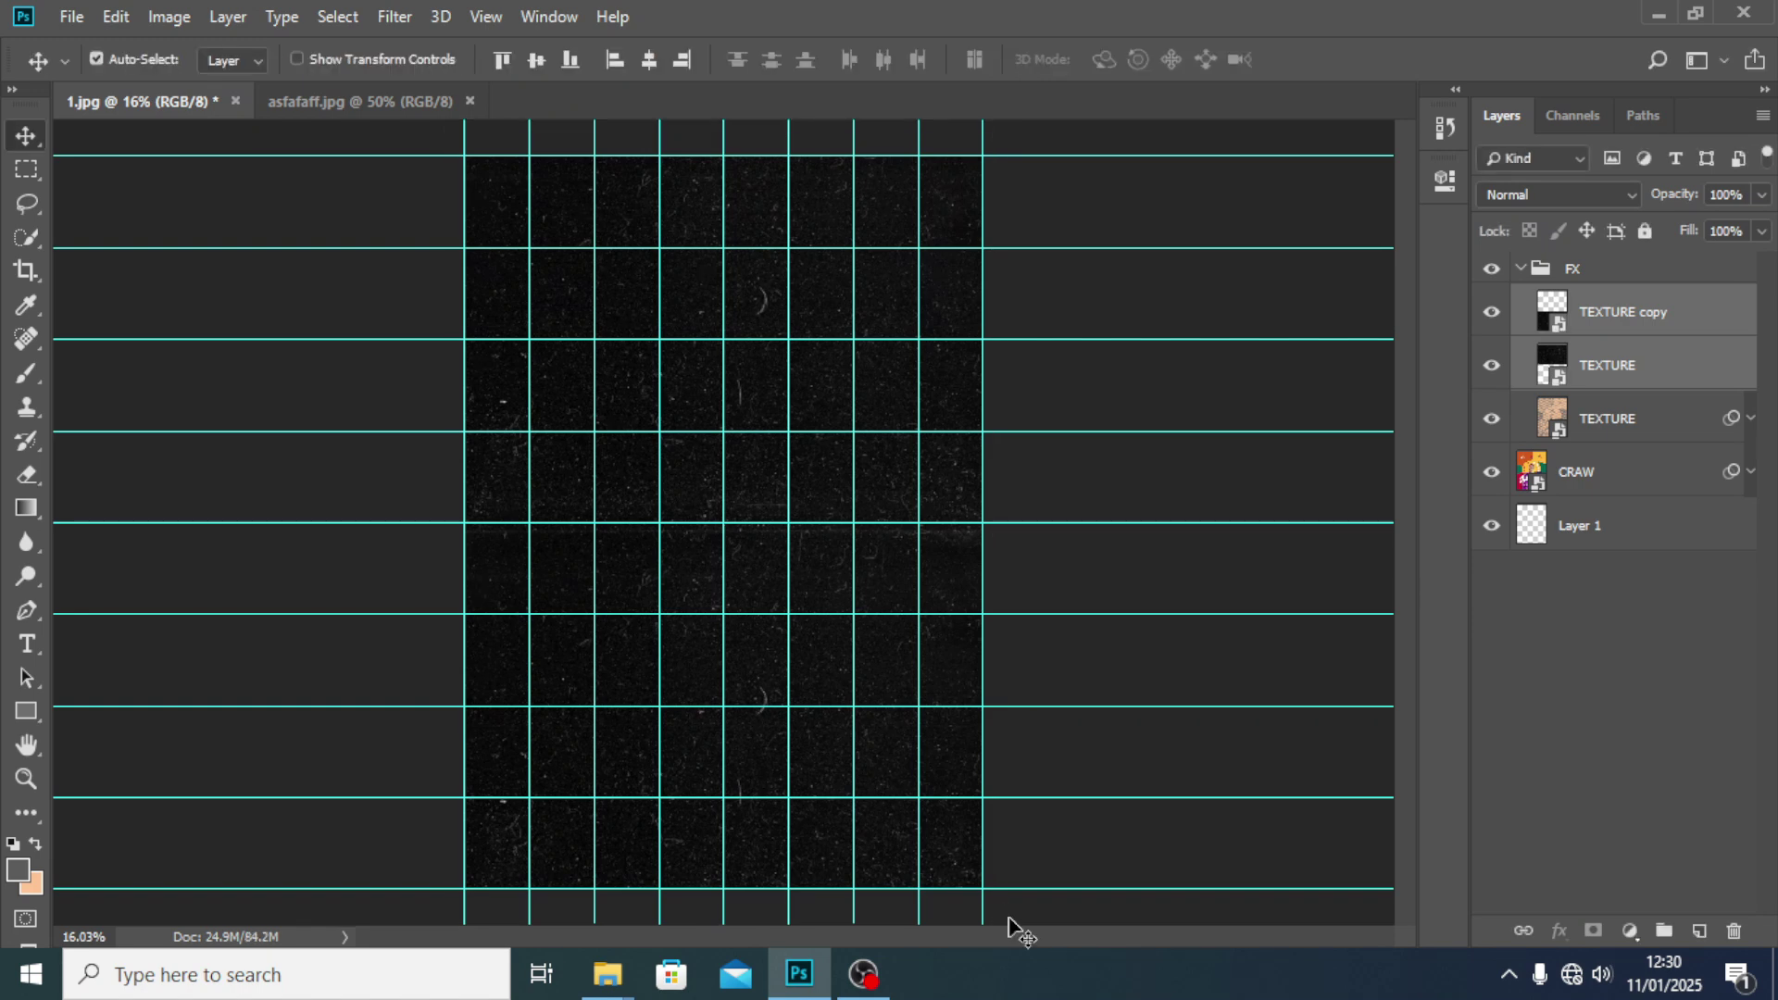
- Set the dust layers' blend mode to Screen and inspect the result
{"action": "left_click", "coordinate": [1509, 191]}
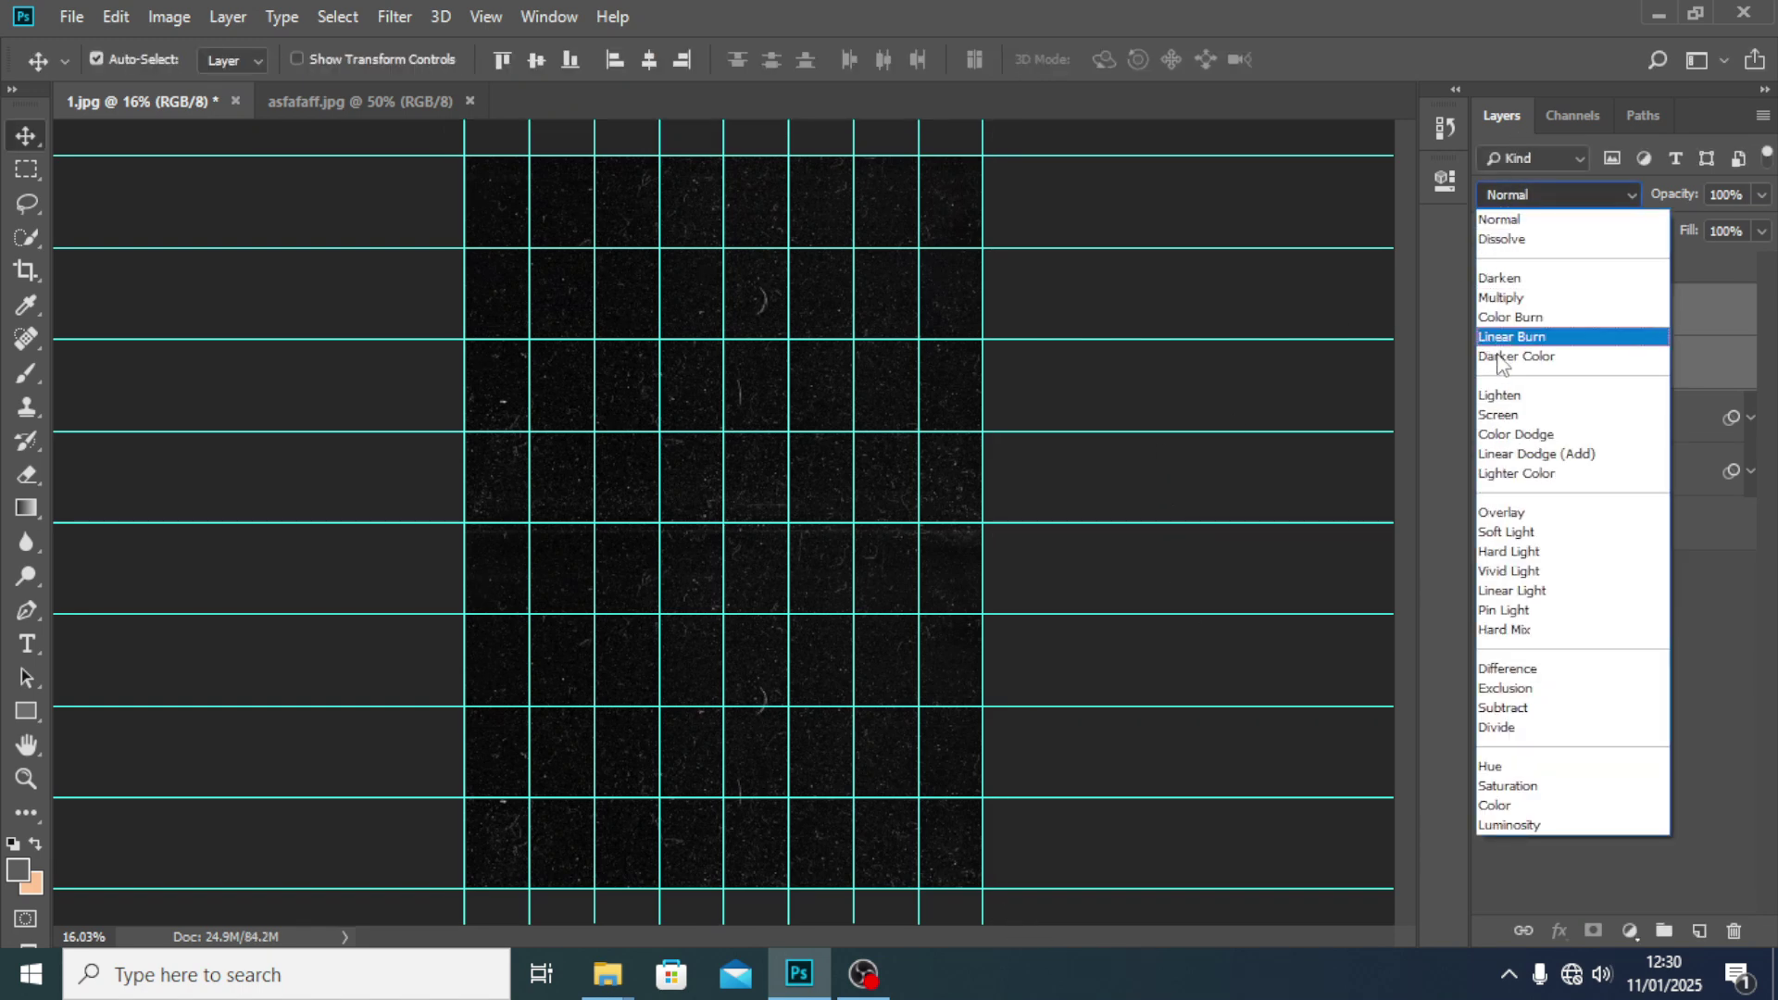
{"action": "left_click", "coordinate": [1500, 415]}
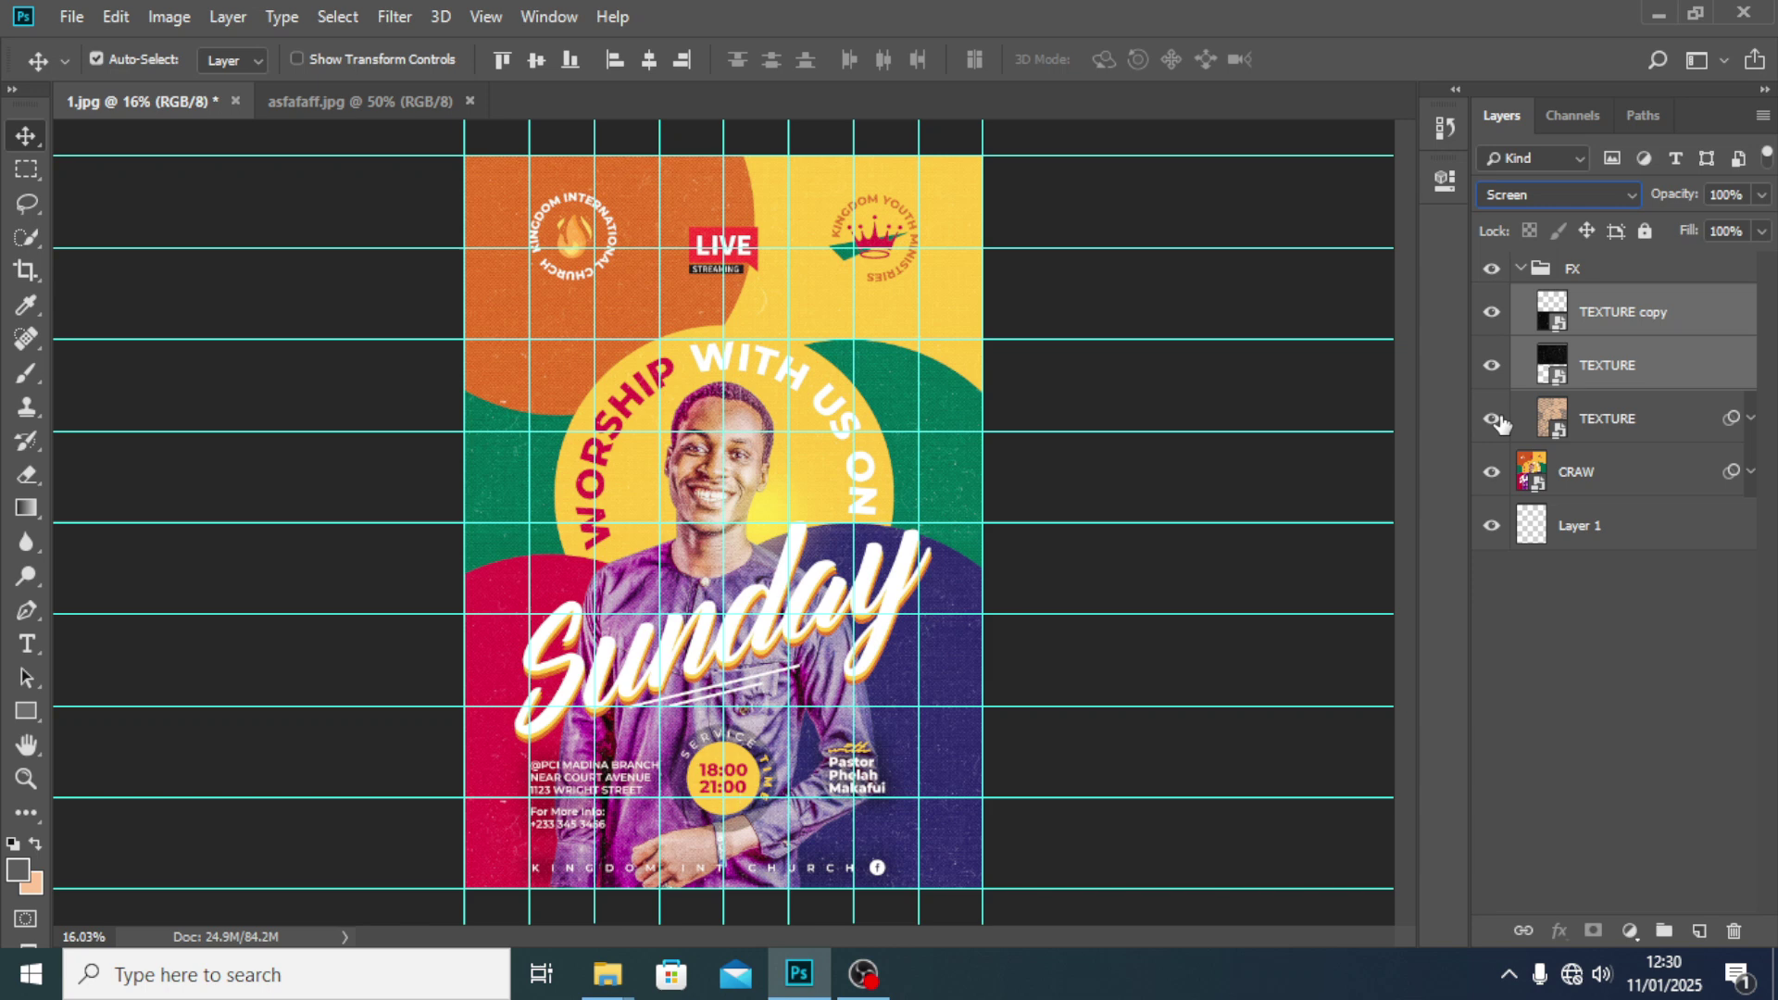
{"action": "key", "text": "ctrl+plus"}
{"action": "key", "text": "ctrl+plus"}
{"action": "key", "text": "ctrl+semicolon"}
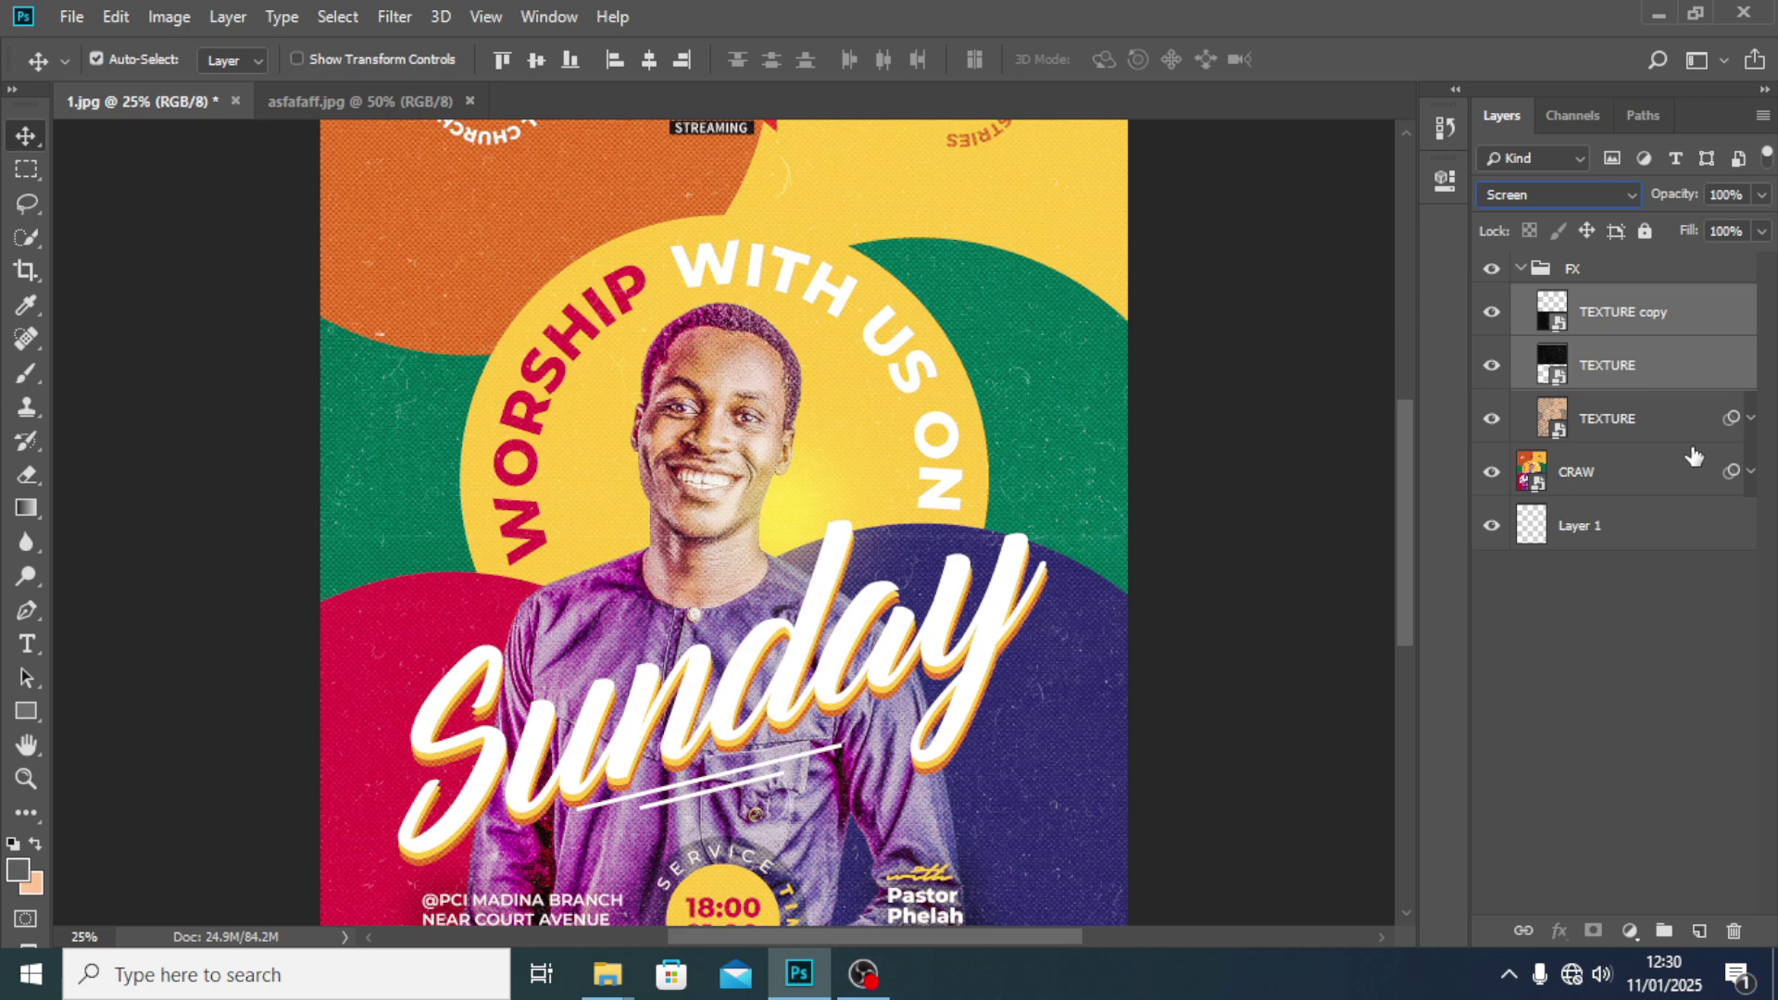
{"action": "left_click", "coordinate": [1490, 365]}
- Mask the TEXTURE layer and paint out a band with a 175 px black brush
{"action": "left_click", "coordinate": [1590, 373]}
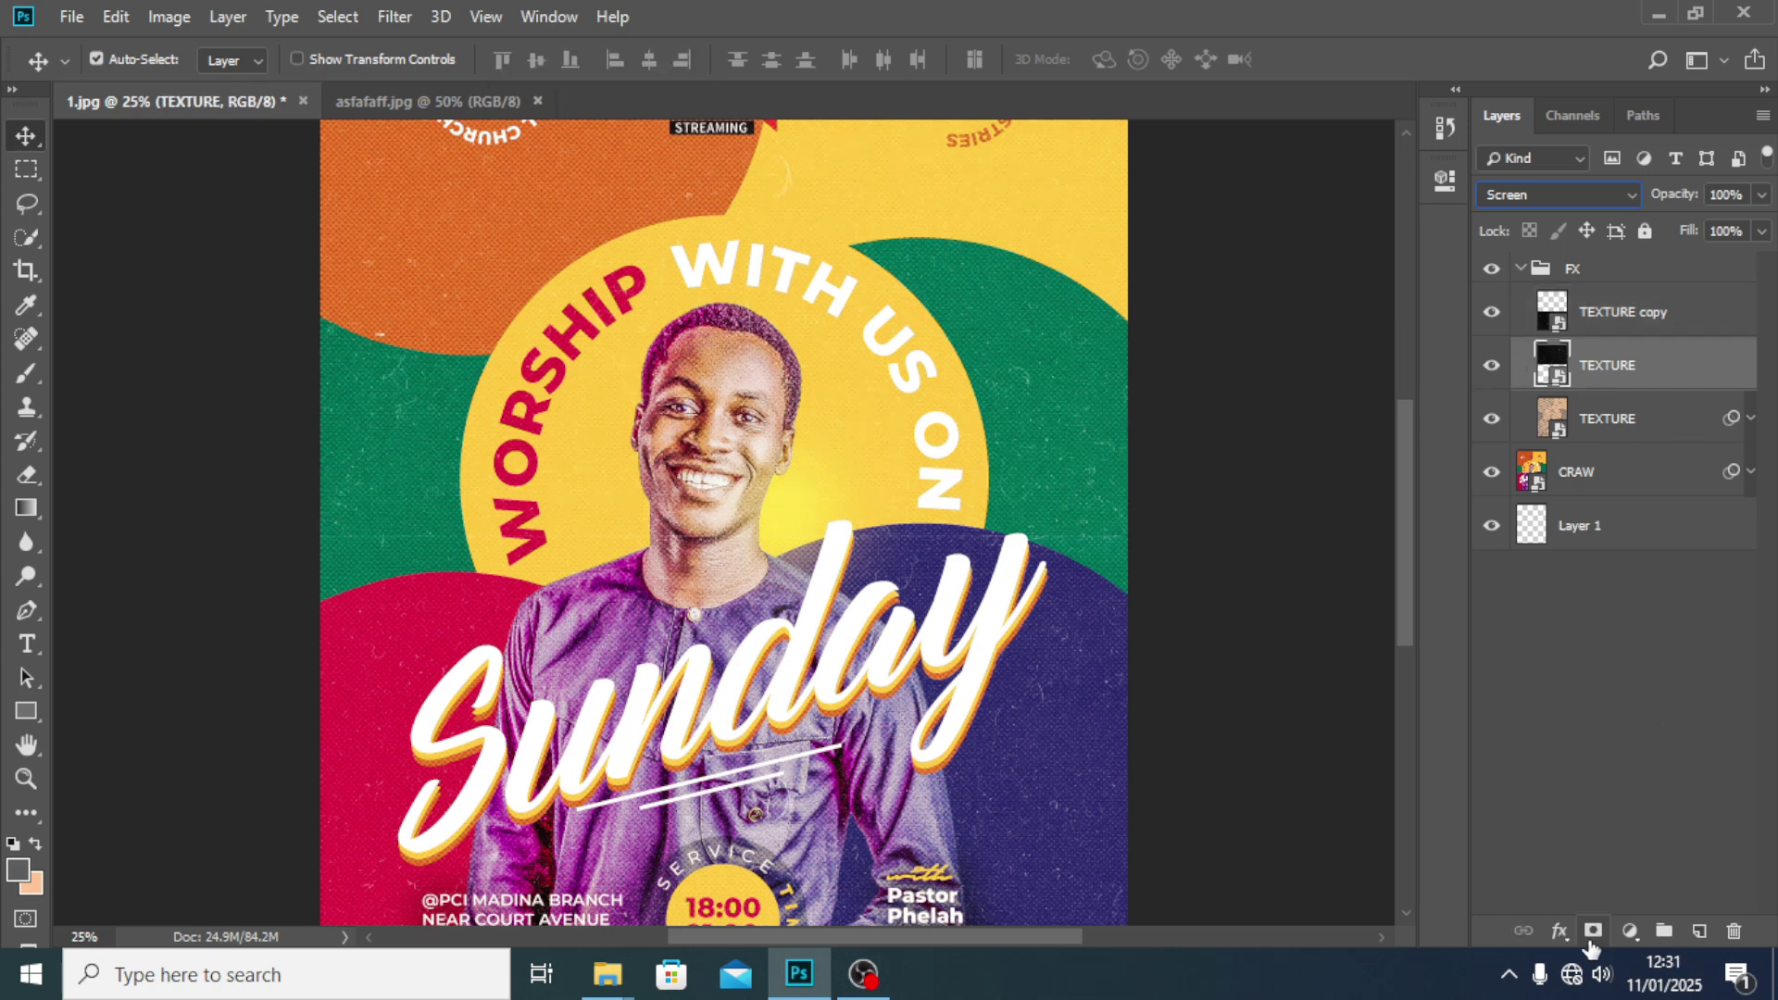
{"action": "left_click", "coordinate": [1593, 931]}
{"action": "key", "text": "b"}
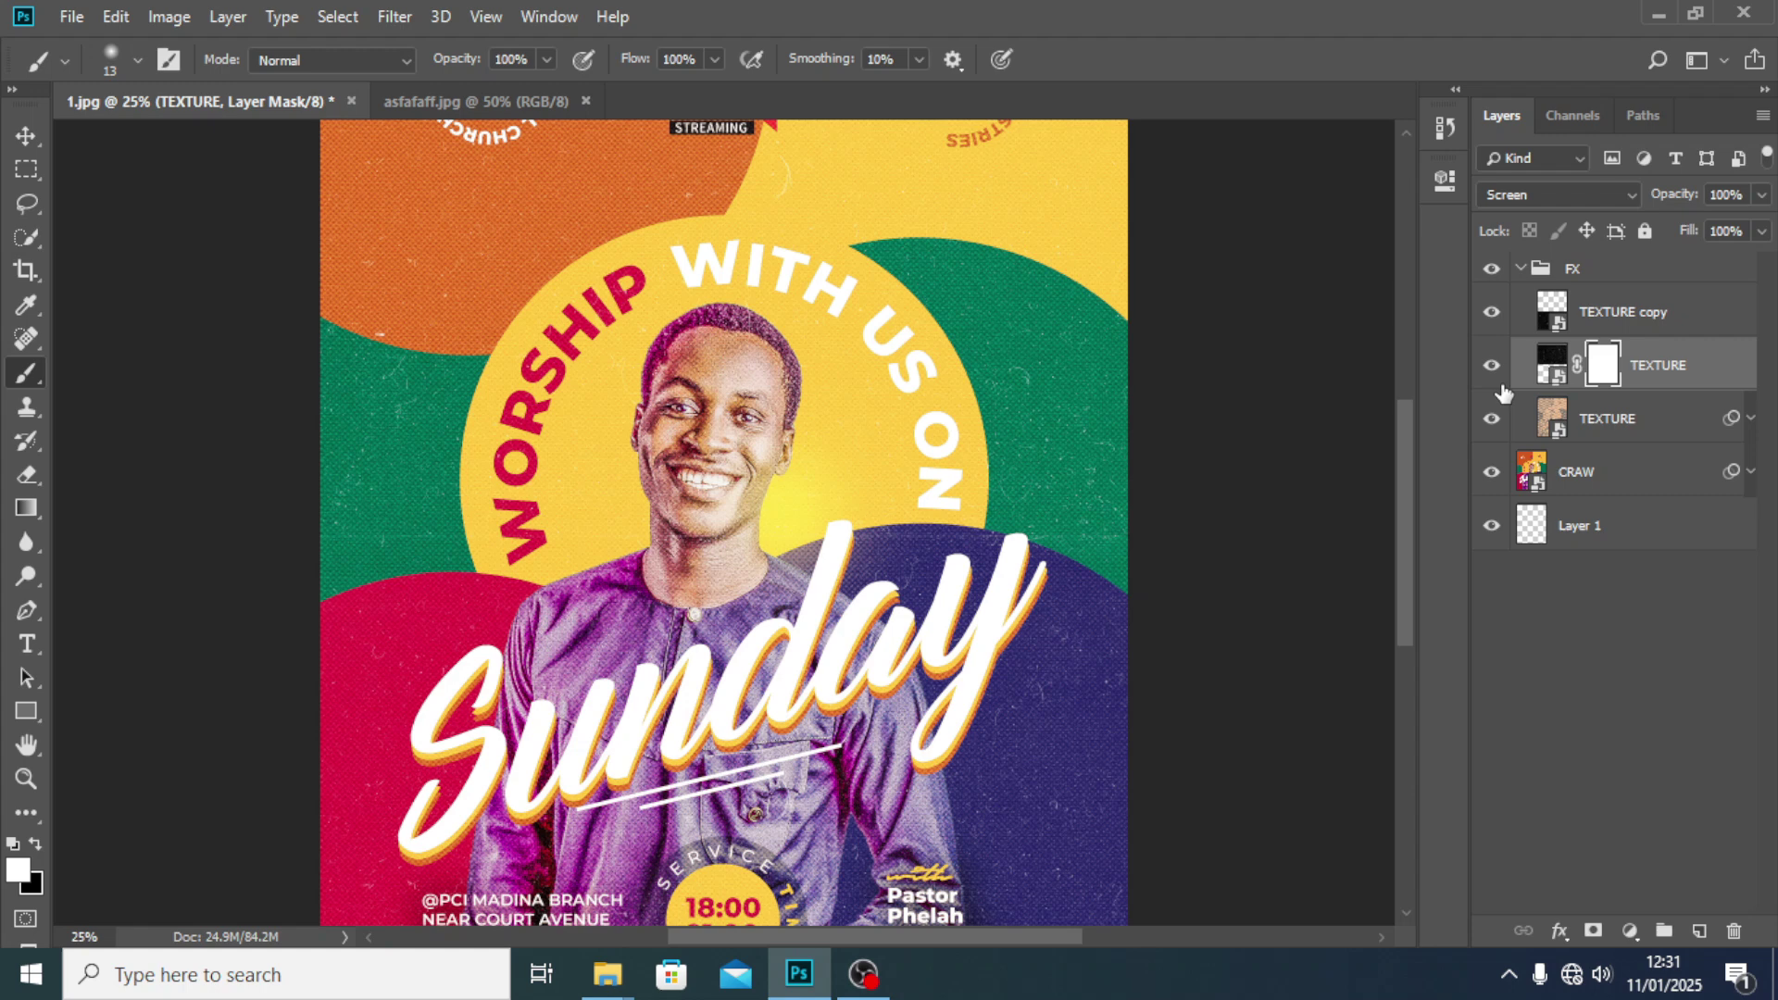
{"action": "left_click", "coordinate": [1491, 366]}
{"action": "left_click", "coordinate": [1490, 366]}
{"action": "left_click", "coordinate": [138, 59]}
{"action": "left_click", "coordinate": [69, 307]}
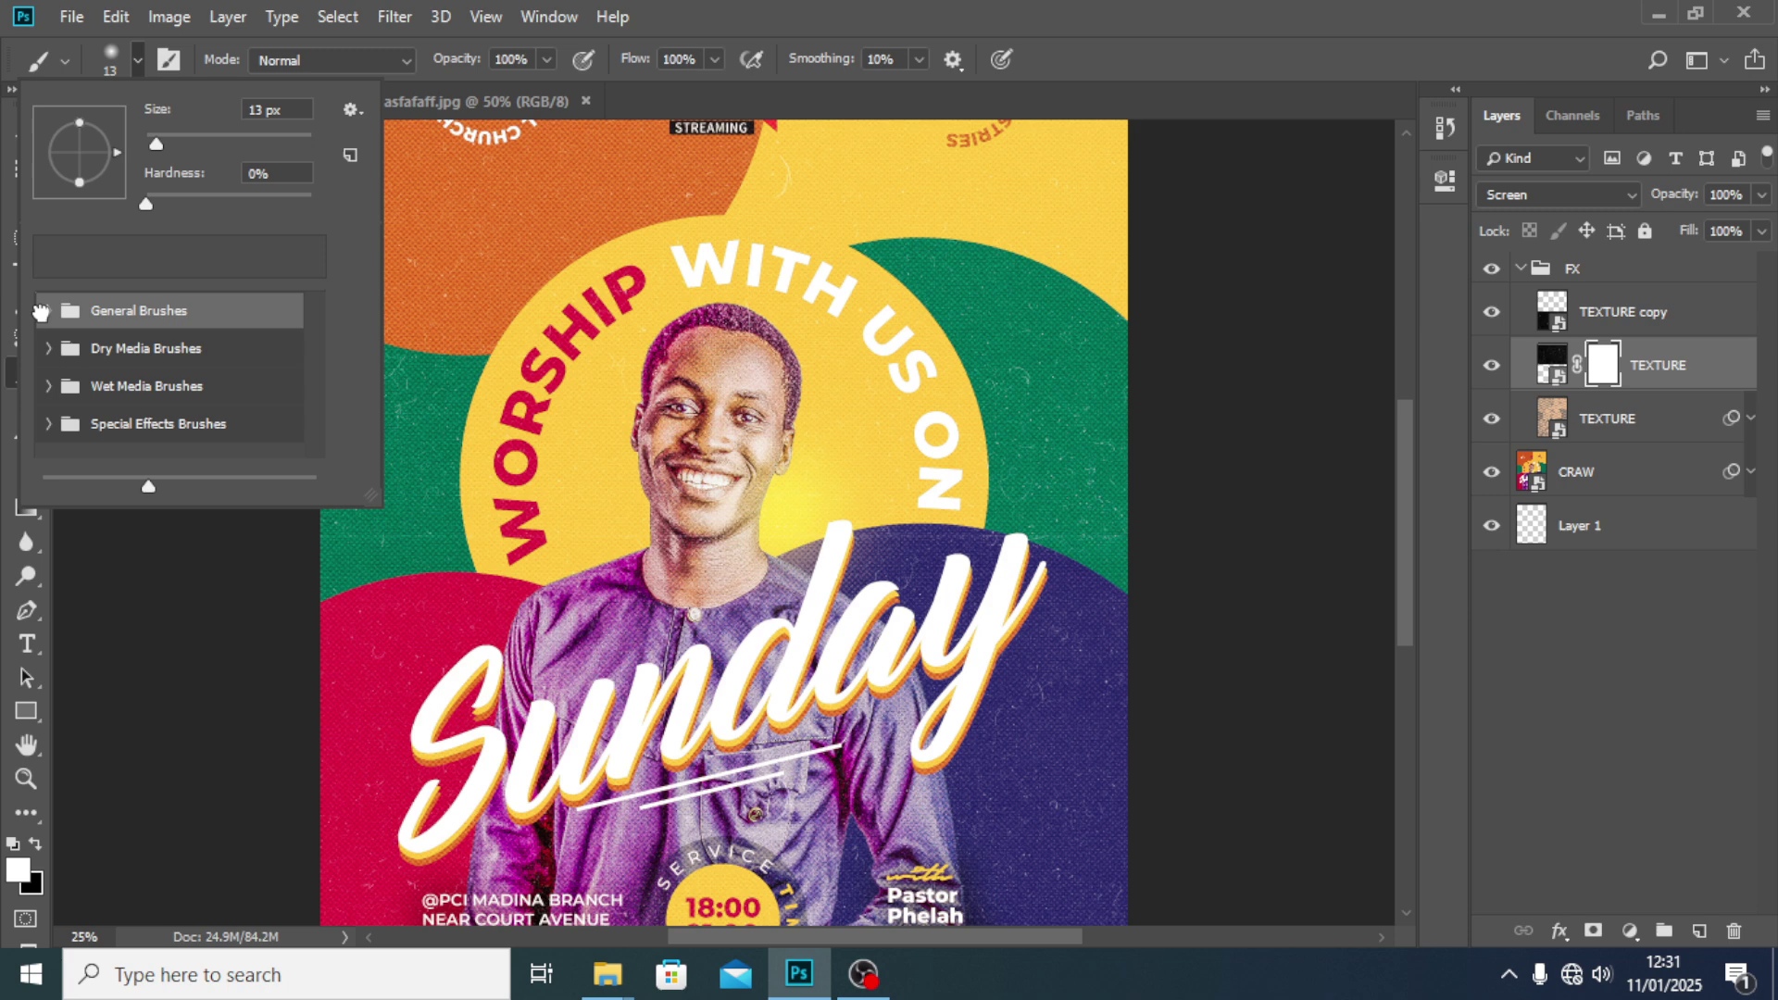
{"action": "left_click", "coordinate": [48, 310]}
{"action": "left_click", "coordinate": [732, 11]}
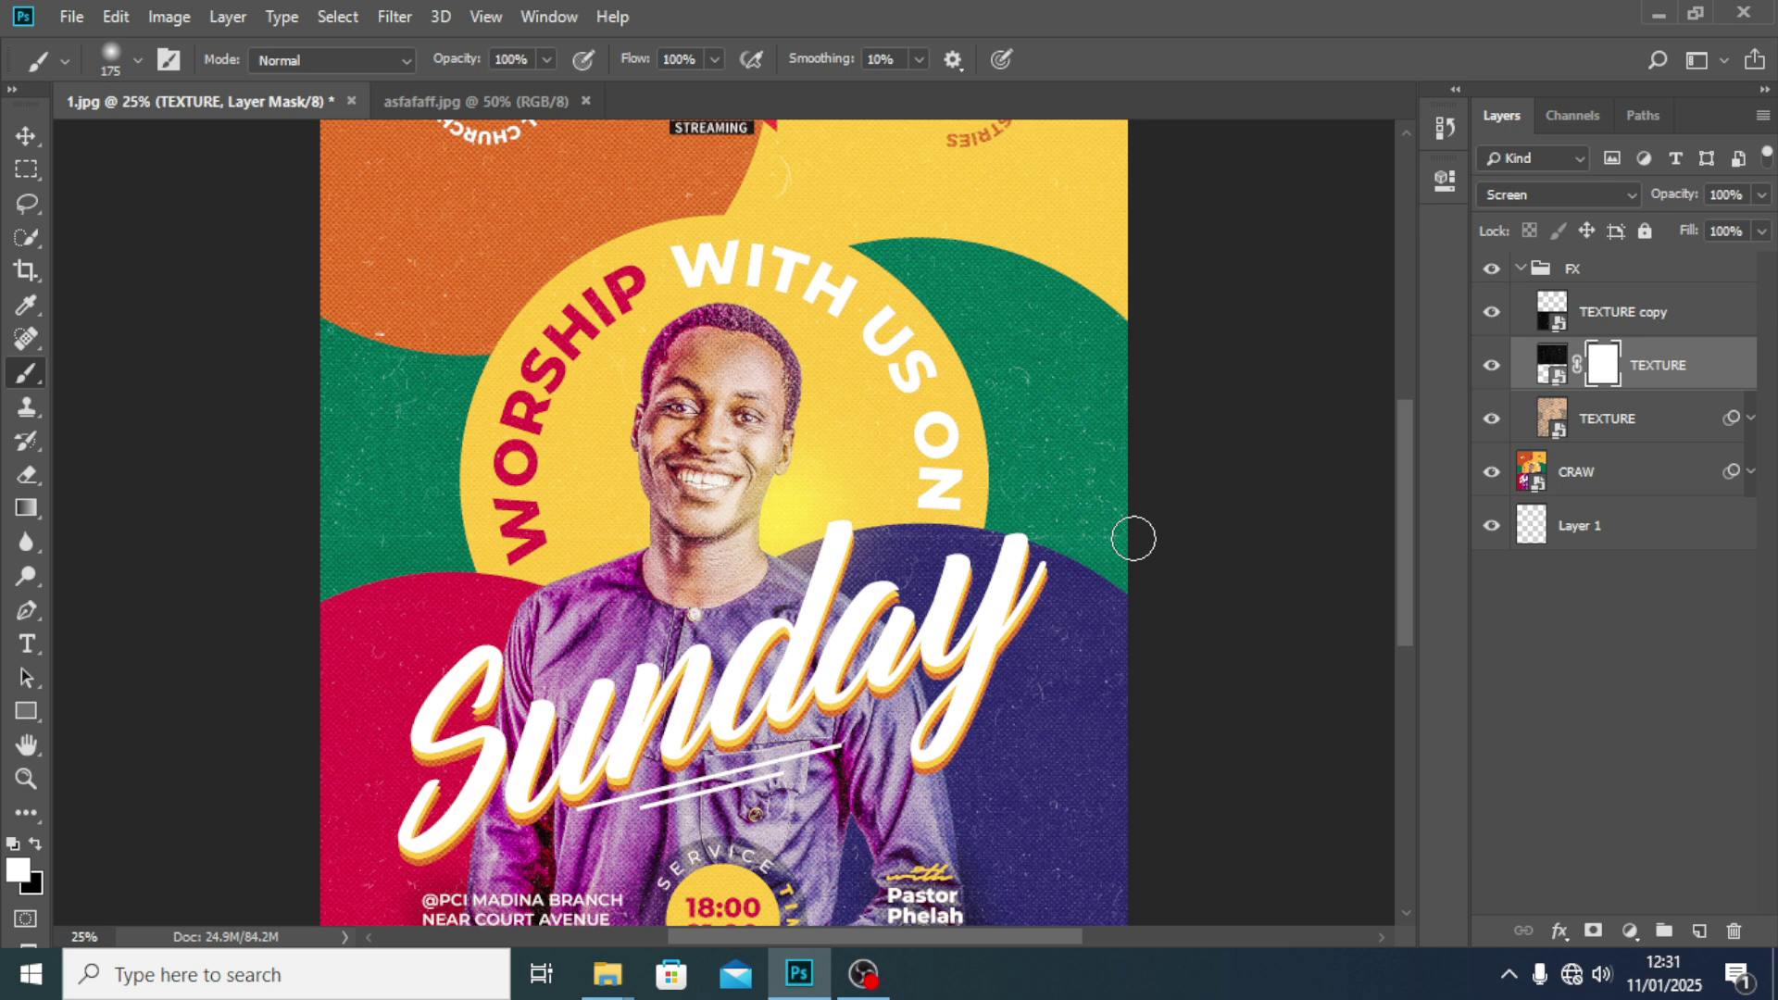
{"action": "key", "text": "bracketright"}
{"action": "key", "text": "bracketright"}
{"action": "key", "text": "bracketright"}
{"action": "key", "text": "bracketright"}
{"action": "key", "text": "bracketright"}
{"action": "left_click", "coordinate": [35, 844]}
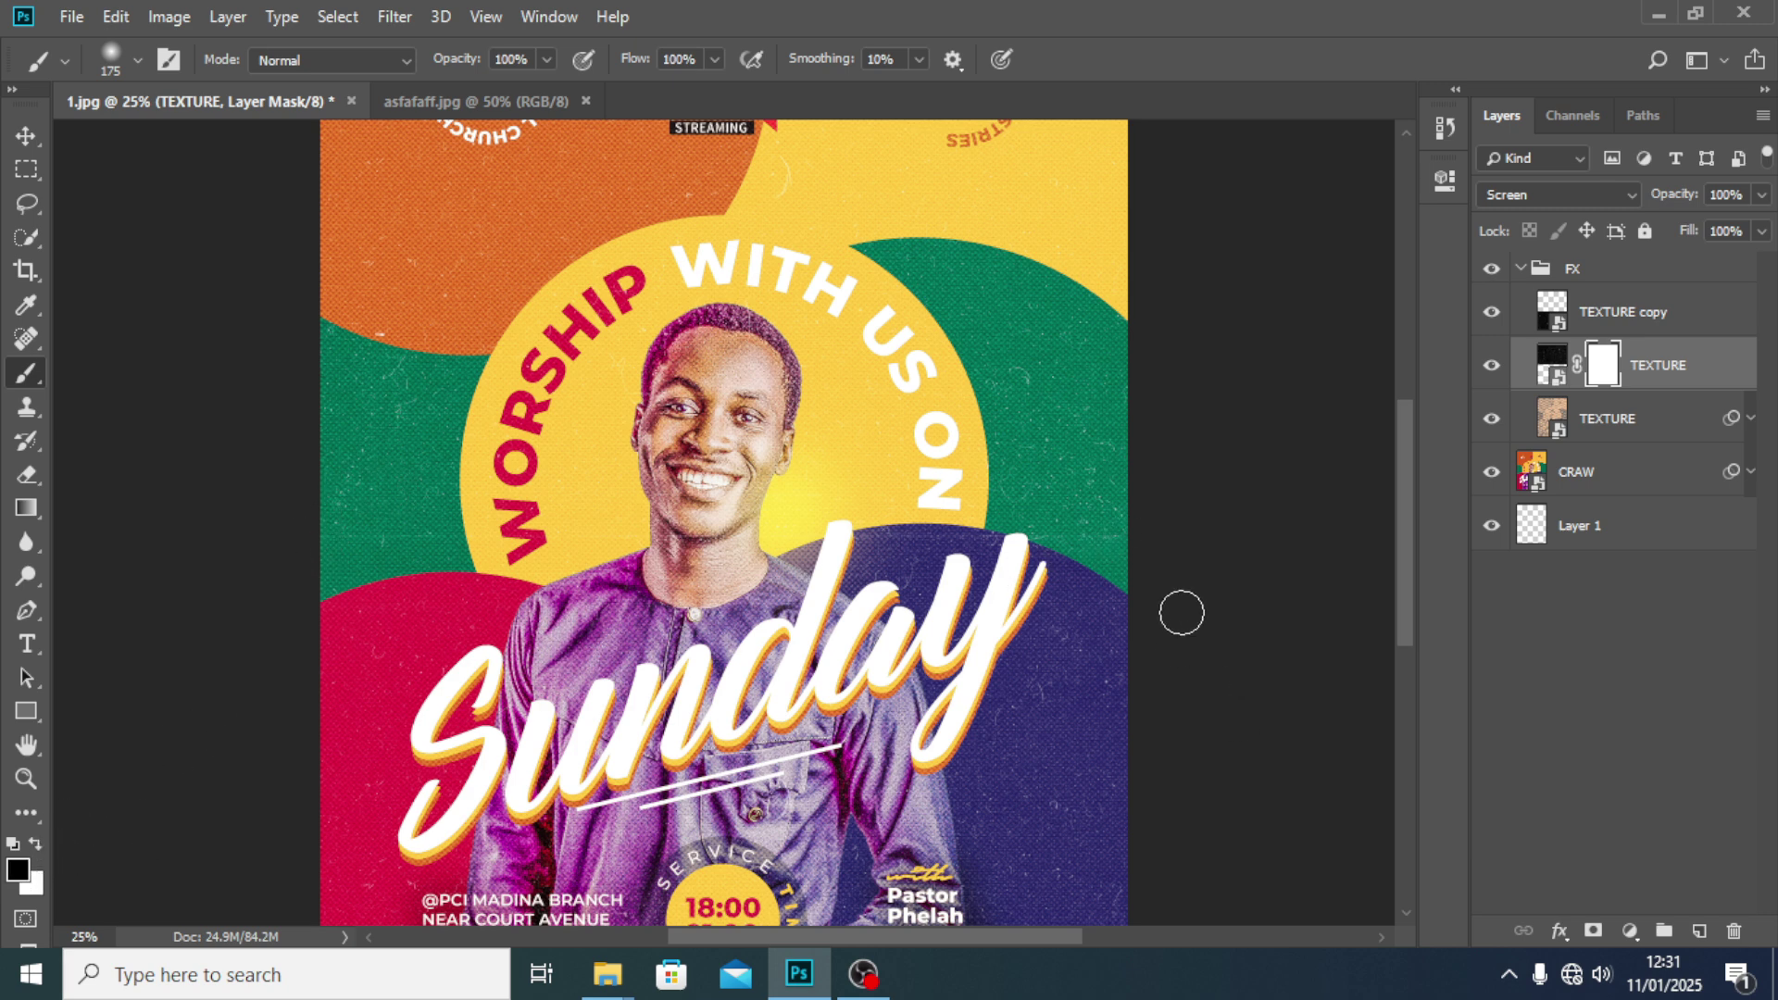
{"action": "left_click", "coordinate": [316, 524], "text": "shift"}
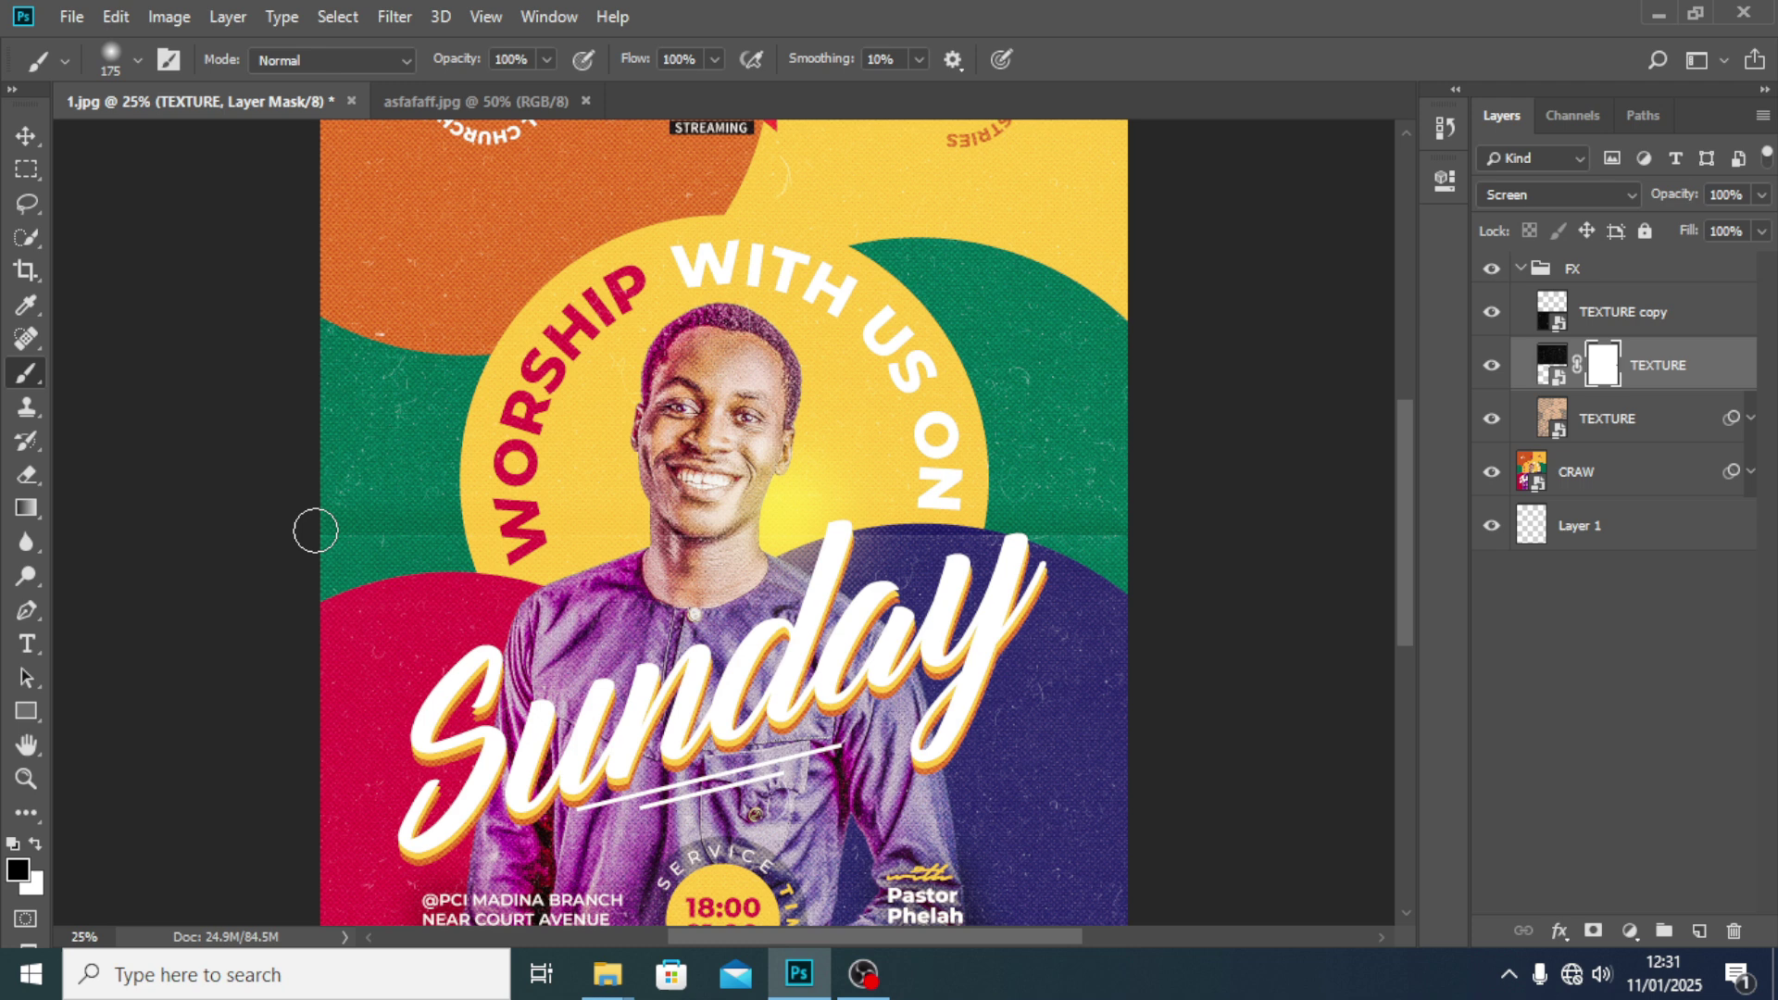
- Add a white layer mask to the TEXTURE copy layer
{"action": "left_click", "coordinate": [1597, 317]}
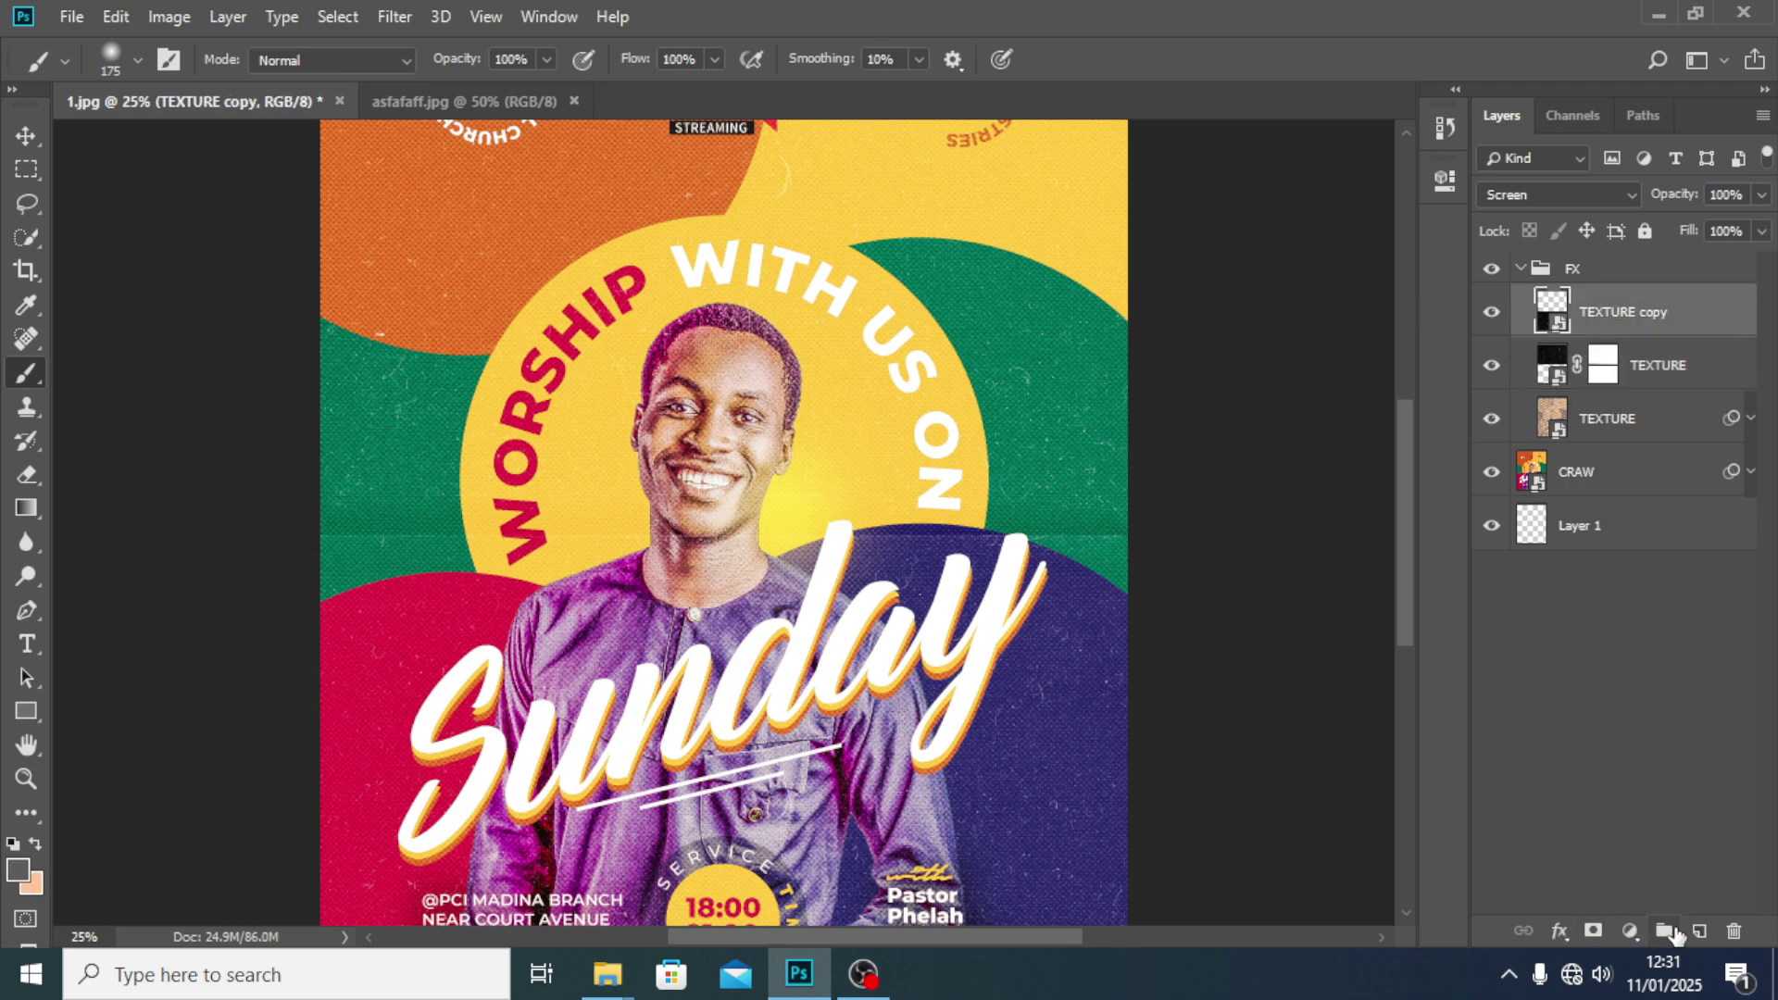
{"action": "left_click", "coordinate": [1698, 931]}
{"action": "key", "text": "ctrl+z"}
{"action": "left_click", "coordinate": [1592, 931]}
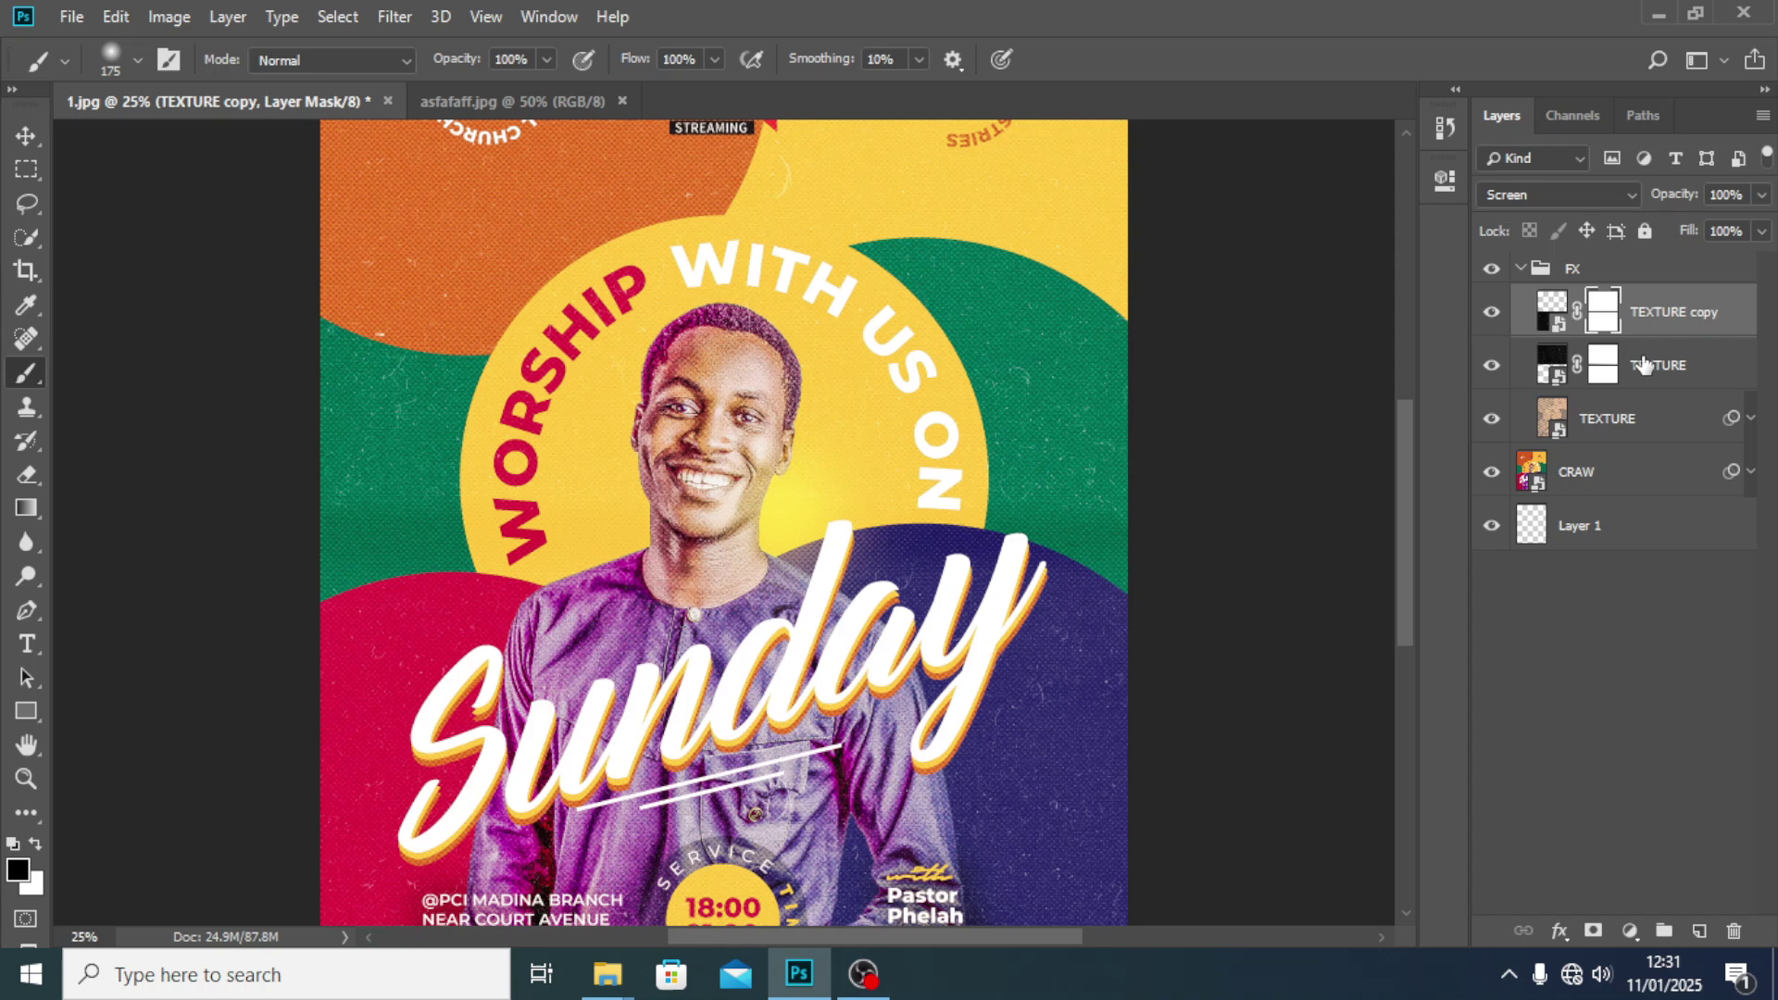
- Shift the TEXTURE copy layer slightly upward
{"action": "left_click", "coordinate": [1643, 363]}
{"action": "key", "text": "v"}
{"action": "left_click", "coordinate": [1492, 312]}
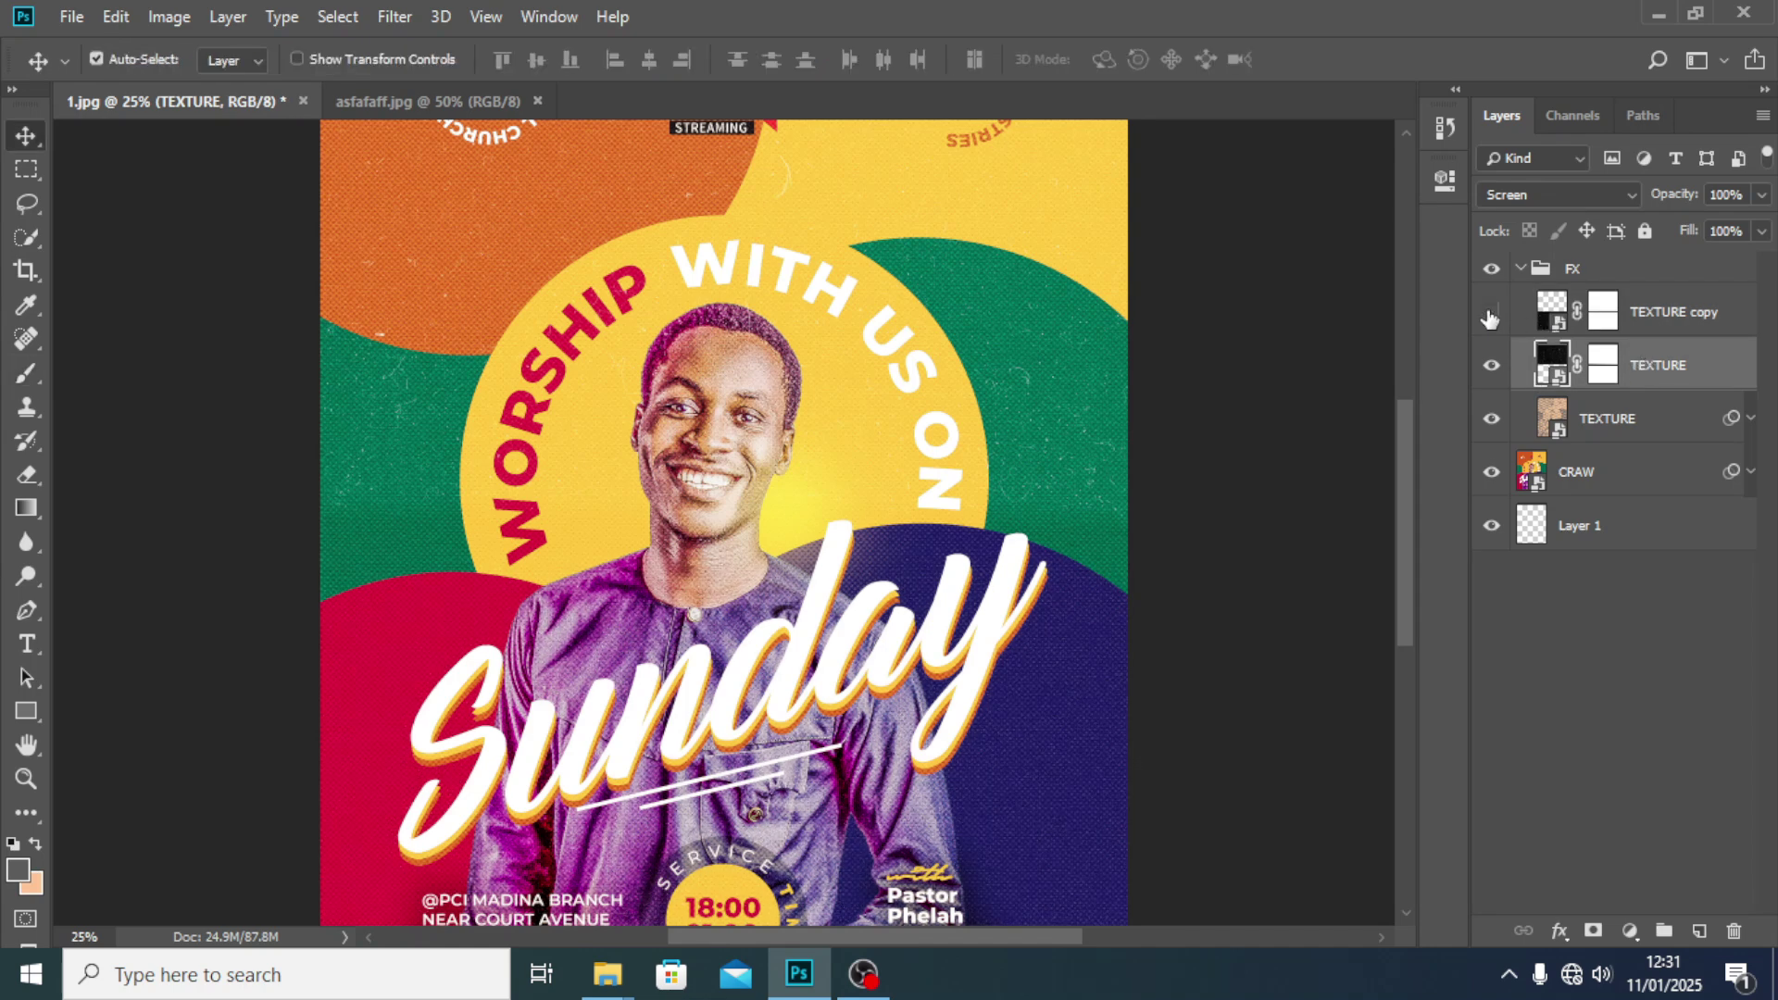
{"action": "left_click", "coordinate": [1491, 312]}
{"action": "left_click", "coordinate": [1671, 330]}
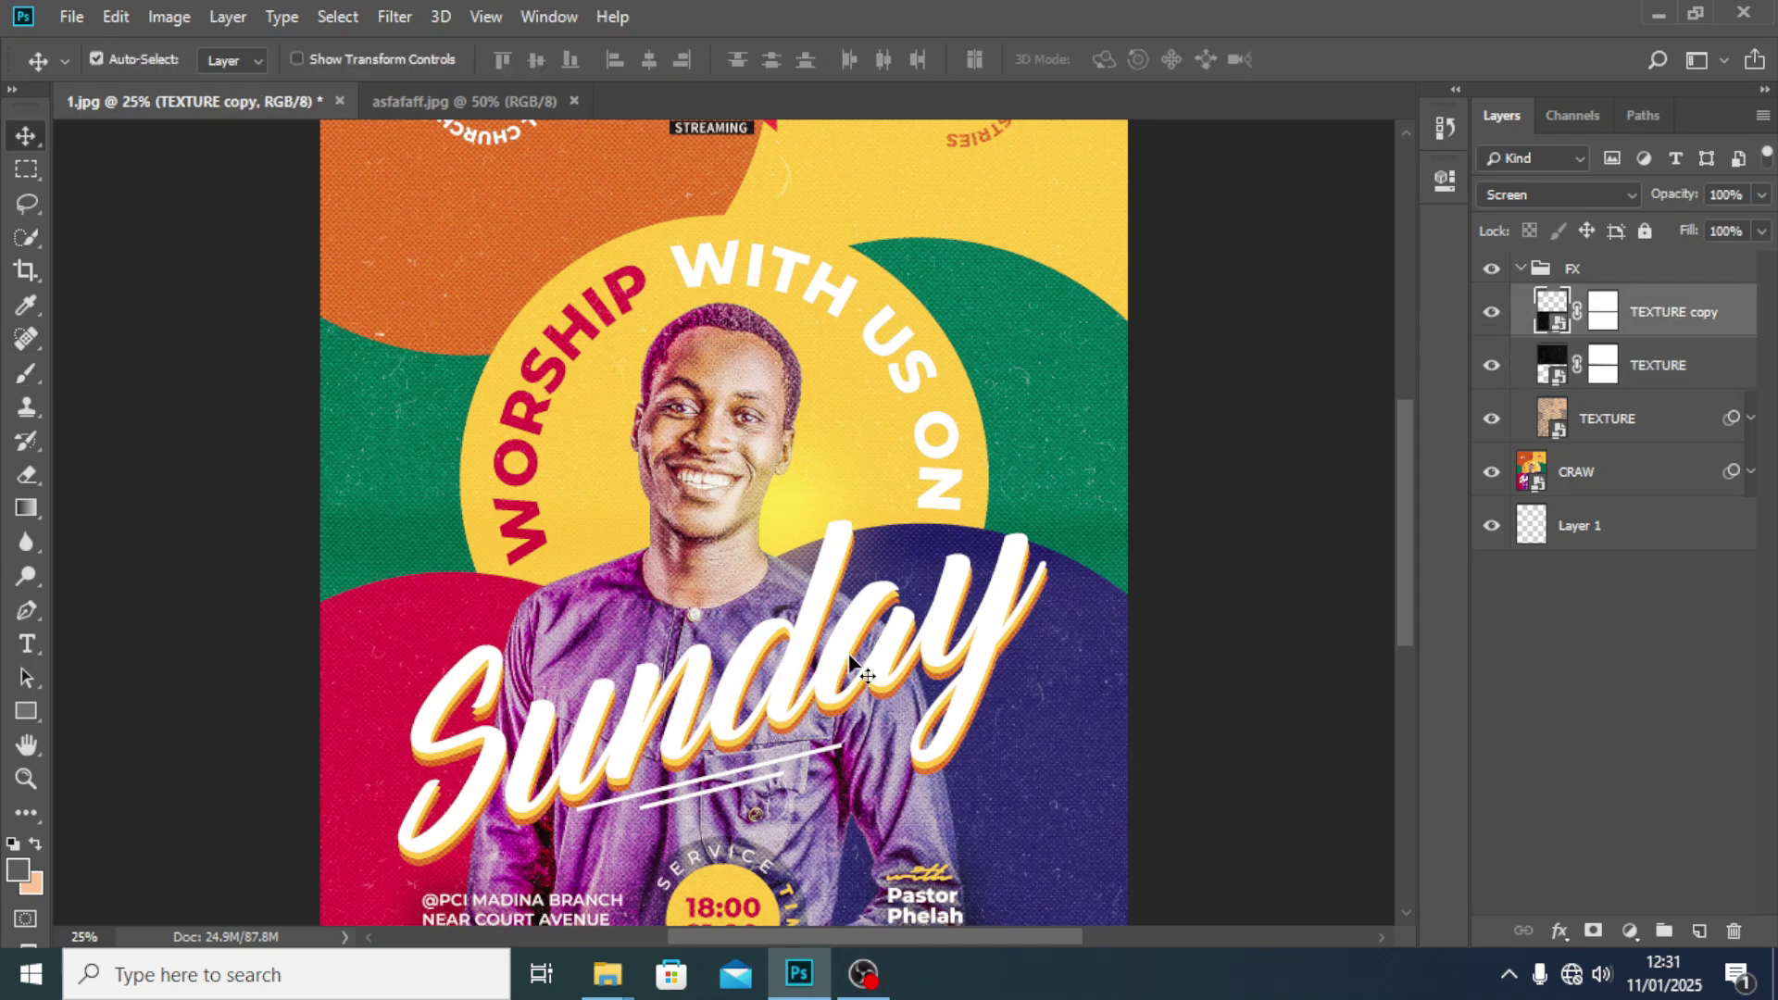
{"action": "left_click_drag", "start_coordinate": [850, 659], "coordinate": [854, 597]}
- Group TEXTURE and TEXTURE copy into a group renamed 'particles'
{"action": "scroll", "coordinate": [1091, 623], "scroll_direction": "down", "scroll_amount": 5}
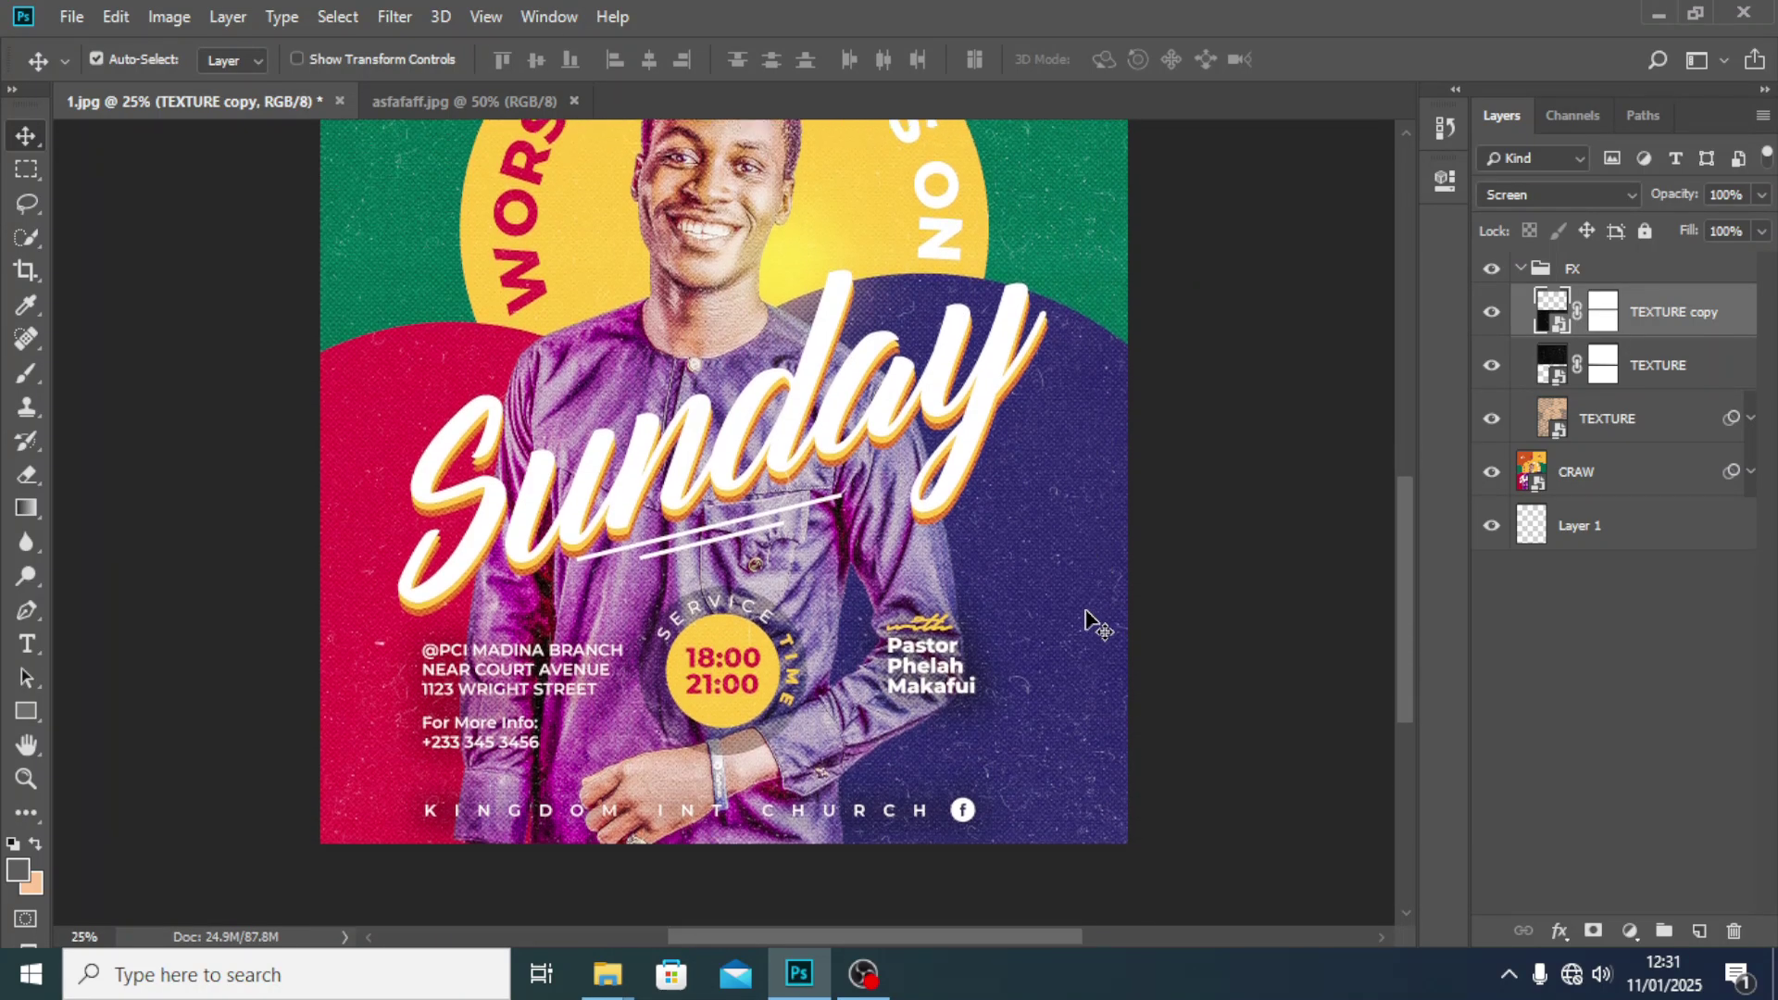
{"action": "scroll", "coordinate": [1087, 612], "scroll_direction": "up", "scroll_amount": 3}
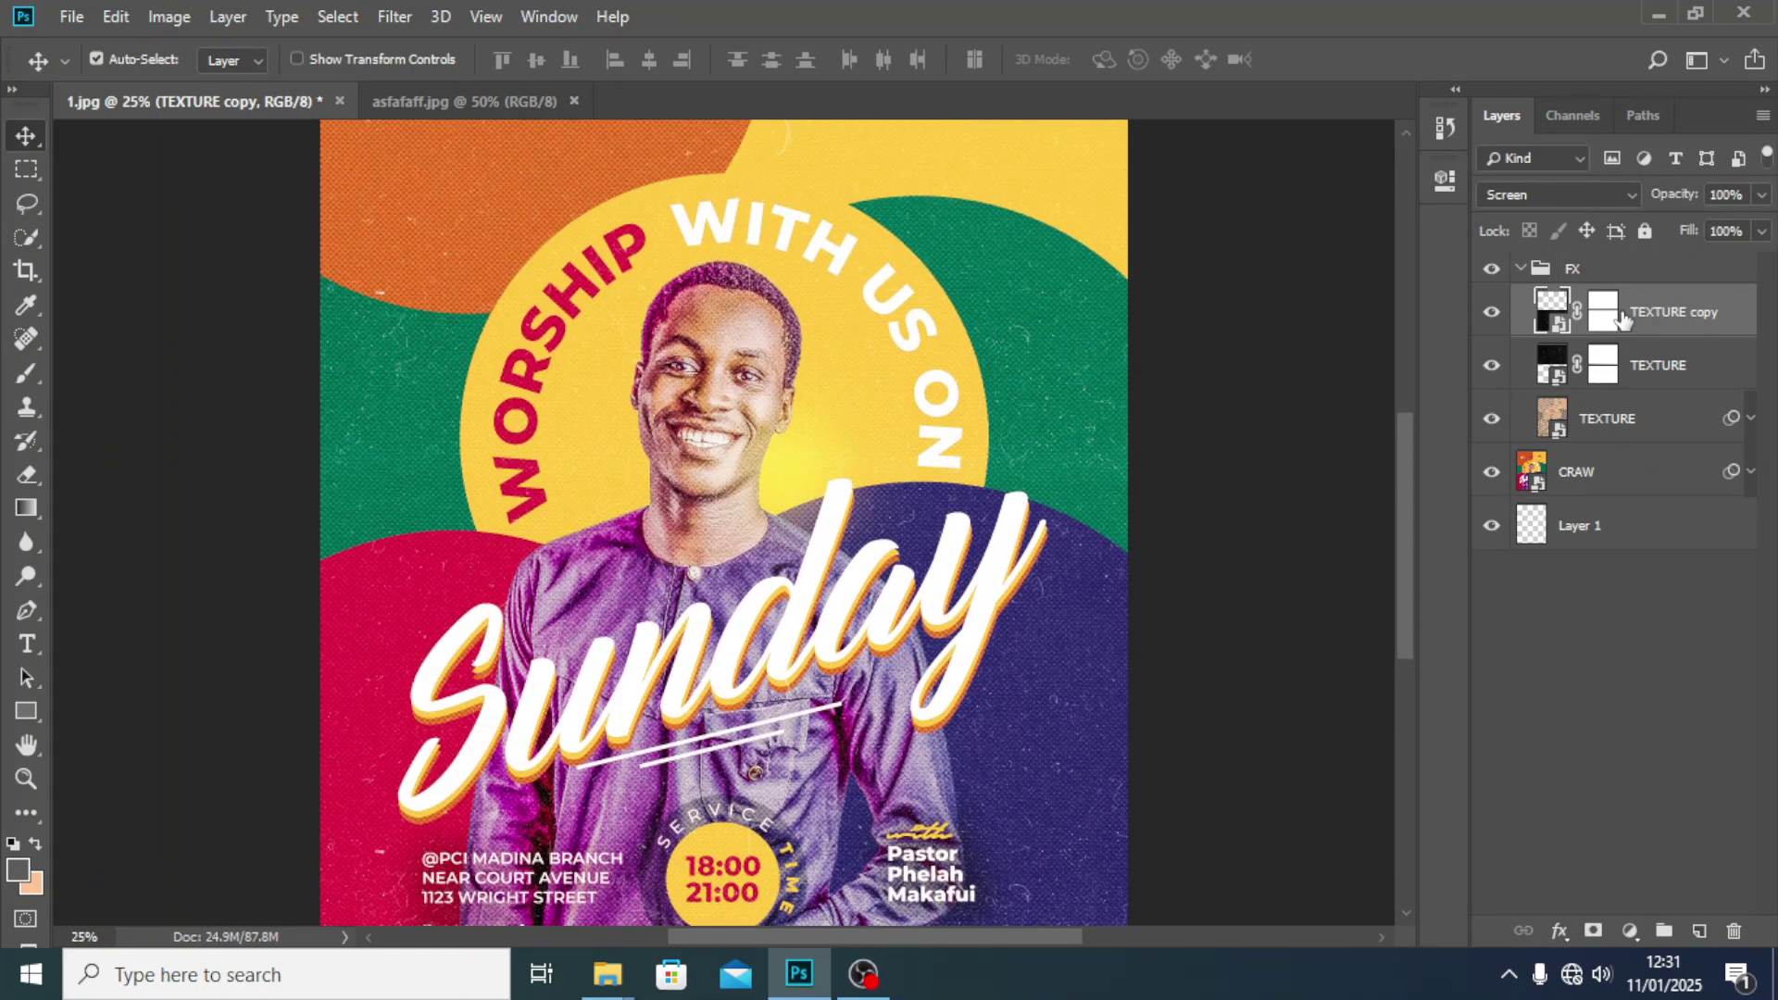
{"action": "left_click", "coordinate": [1669, 365], "text": "shift"}
{"action": "key", "text": "ctrl+g"}
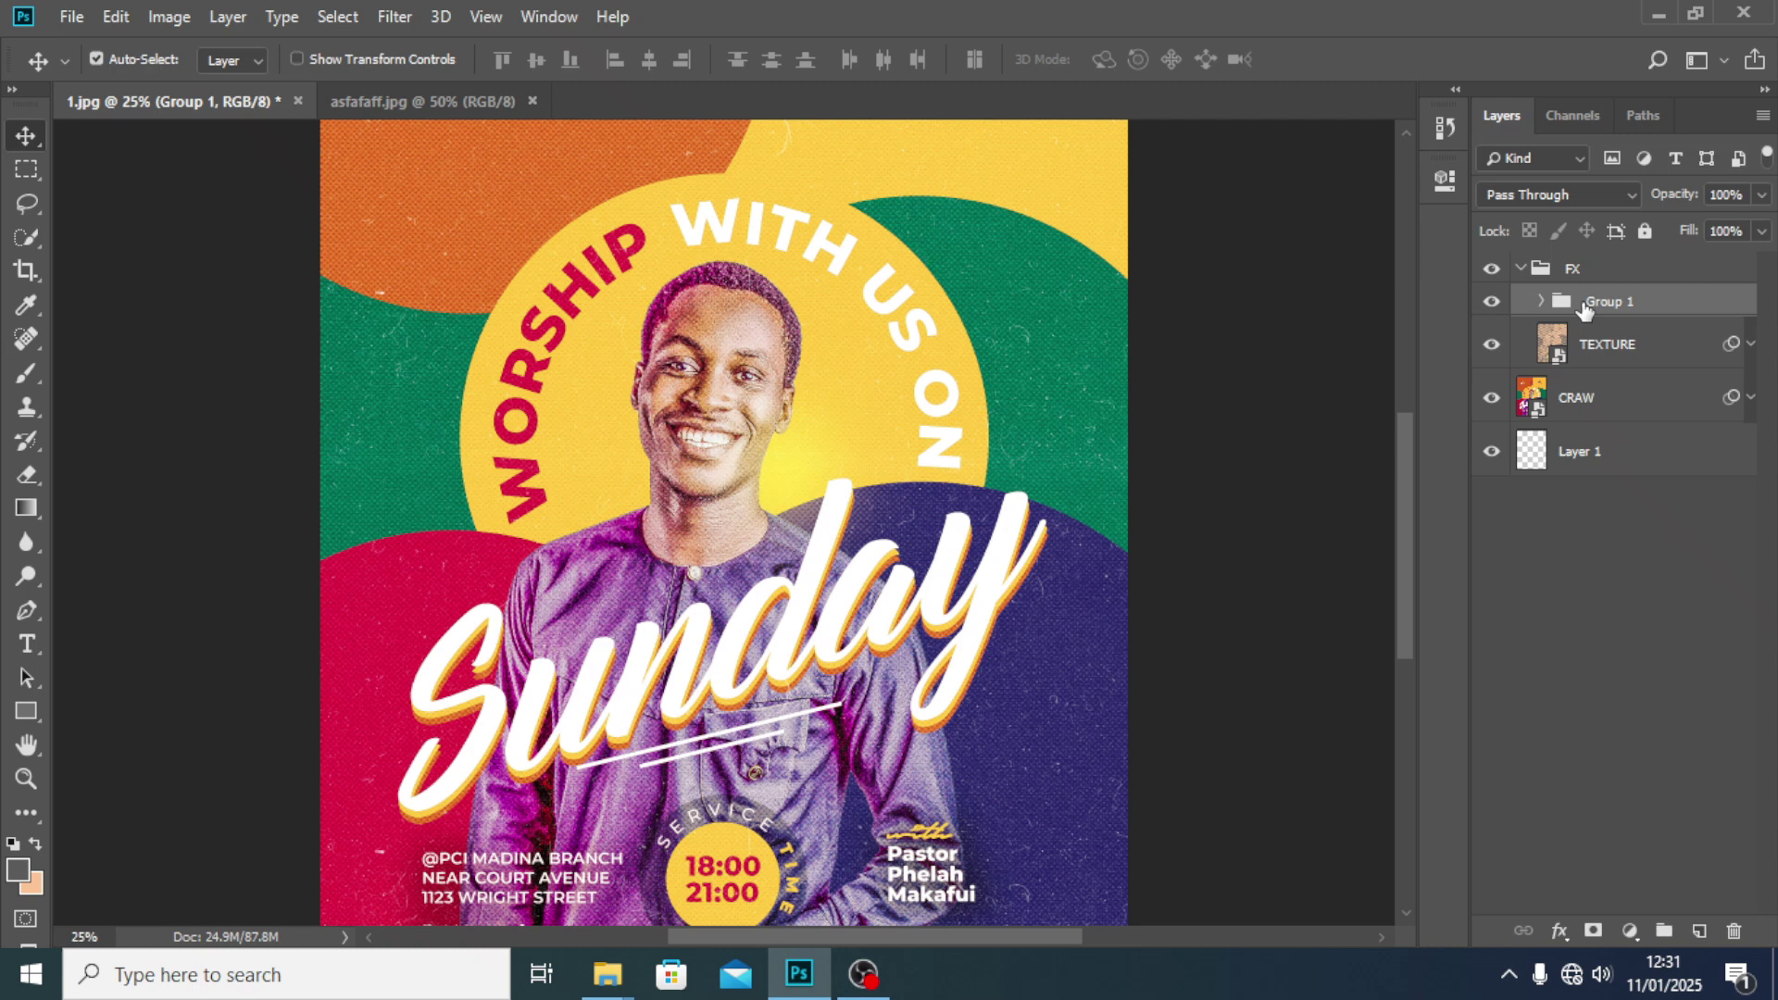
{"action": "double_click", "coordinate": [1628, 301]}
{"action": "key", "text": "BackSpace"}
{"action": "type", "text": "particles"}
{"action": "key", "text": "Return"}
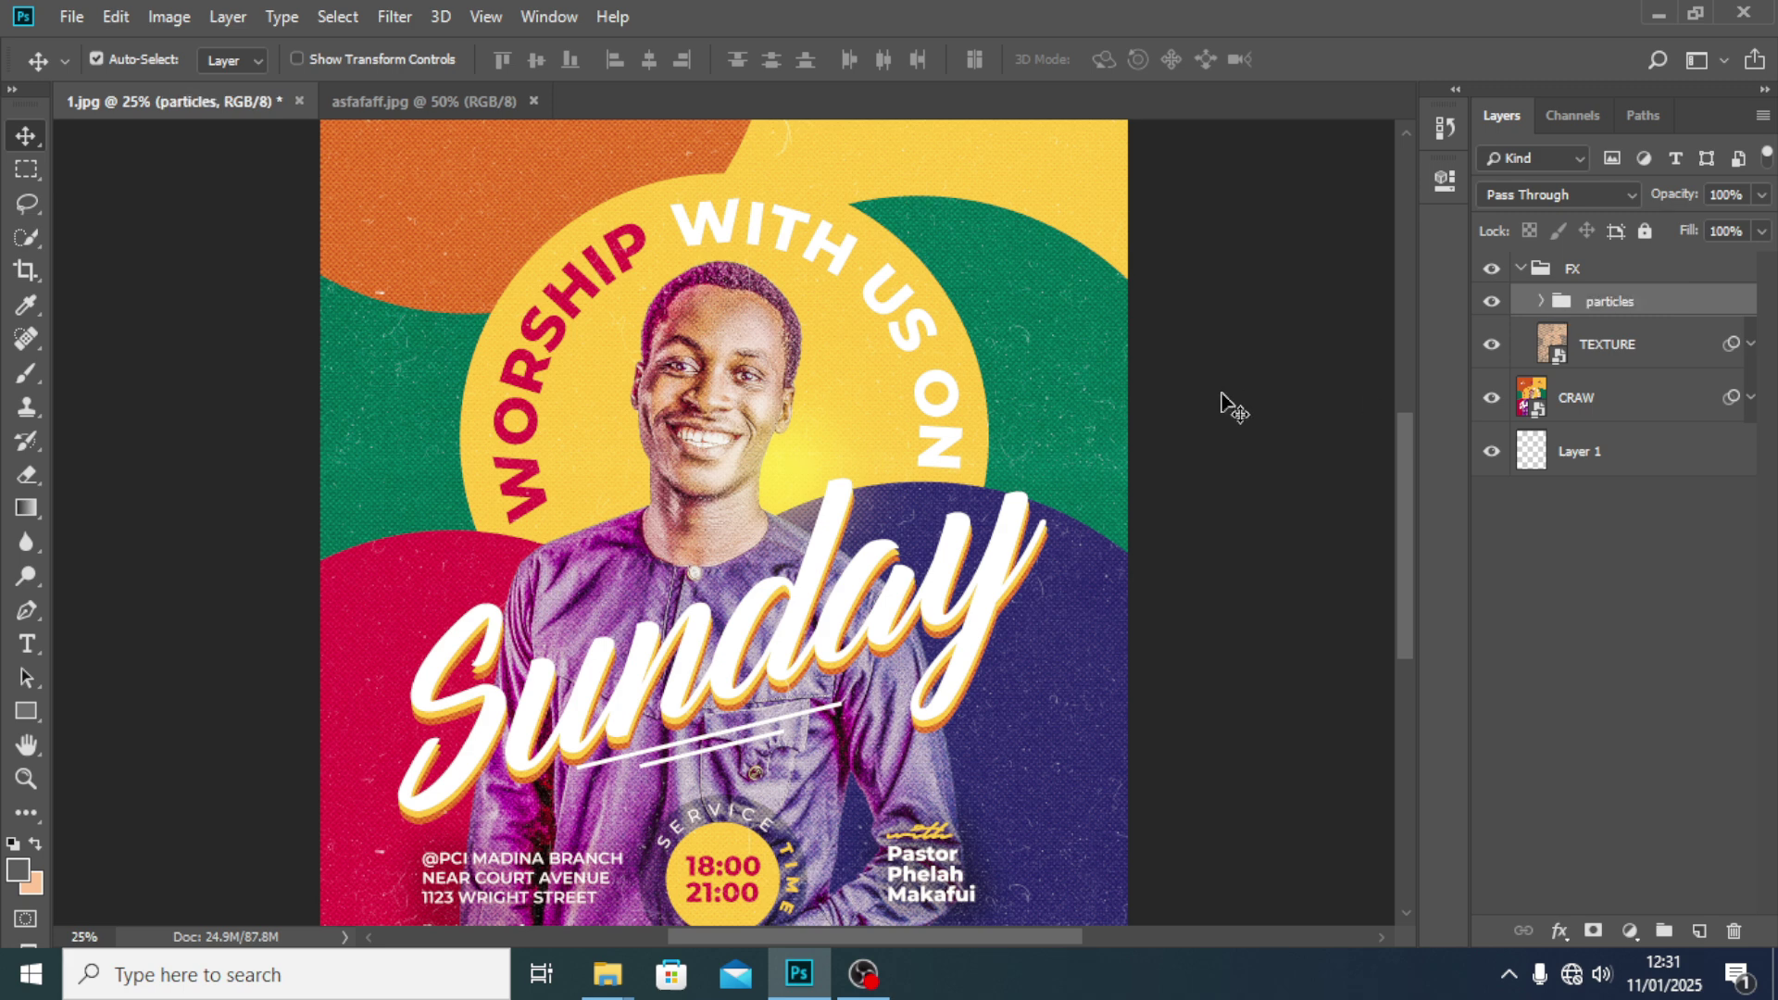
{"action": "key", "text": "ctrl+minus"}
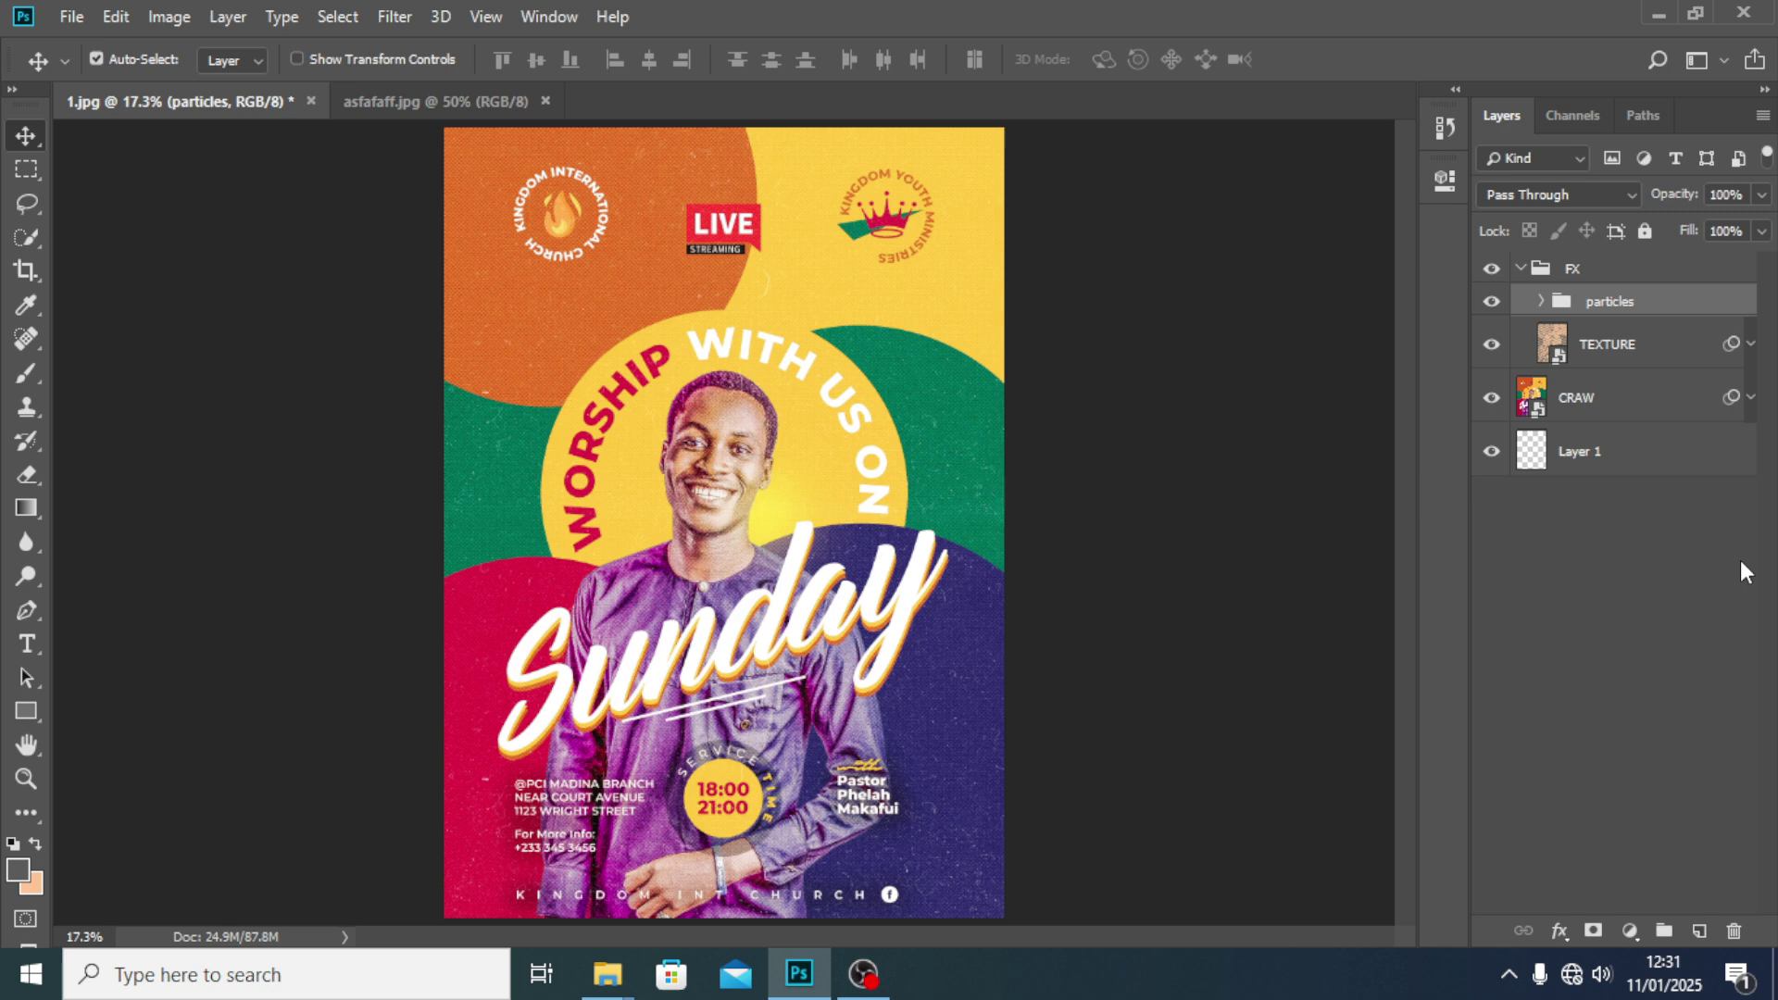
- Add an Exposure adjustment layer and make a first edit to its Offset value
{"action": "left_click", "coordinate": [1629, 934]}
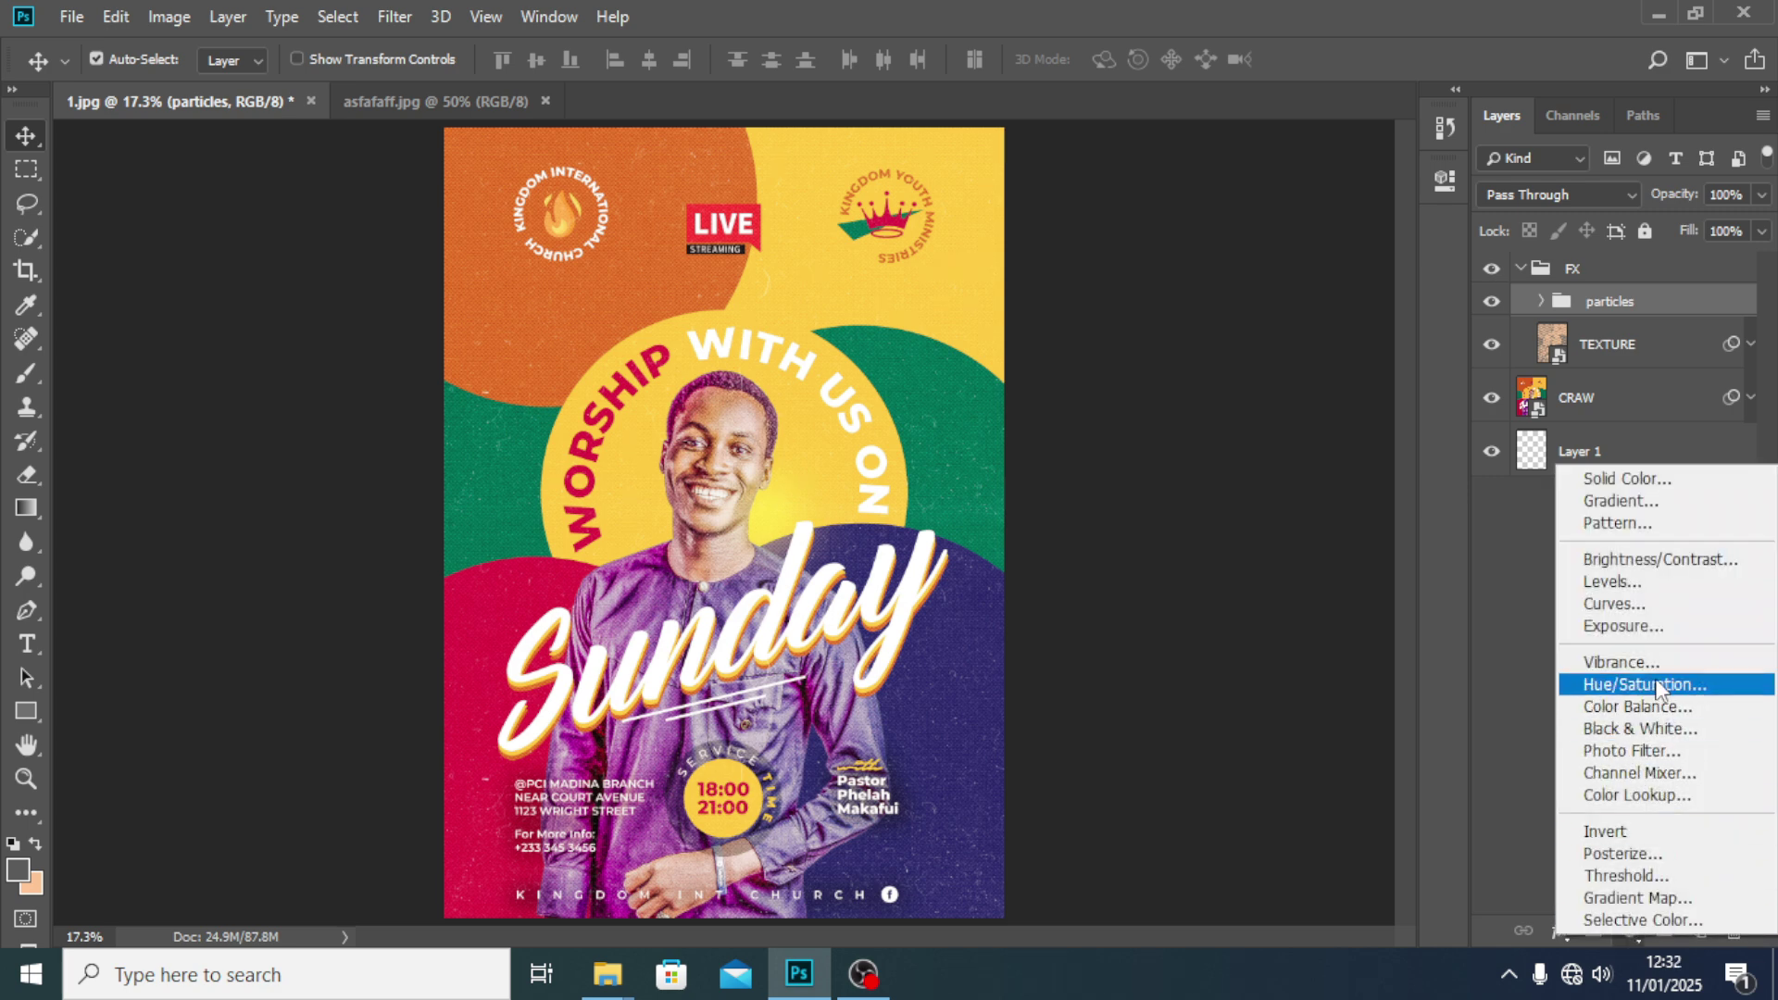
{"action": "left_click", "coordinate": [1611, 627]}
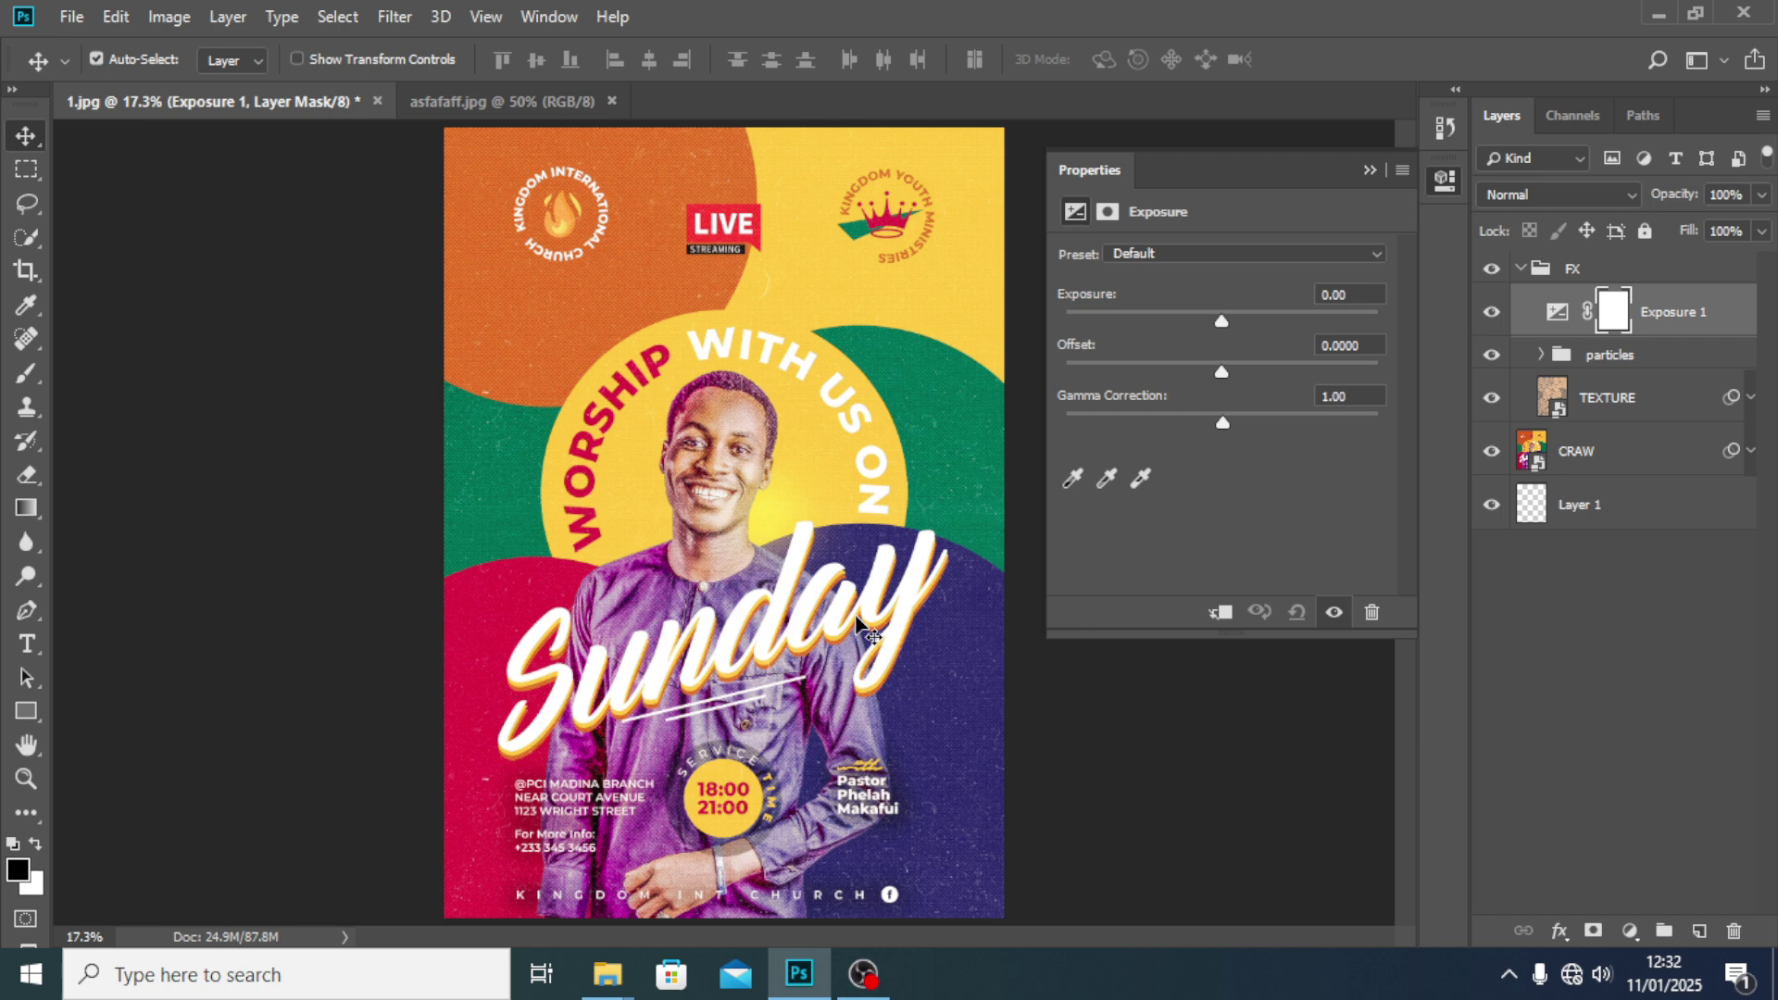
{"action": "key", "text": "ctrl+plus"}
{"action": "scroll", "coordinate": [792, 680], "scroll_direction": "down", "scroll_amount": 4}
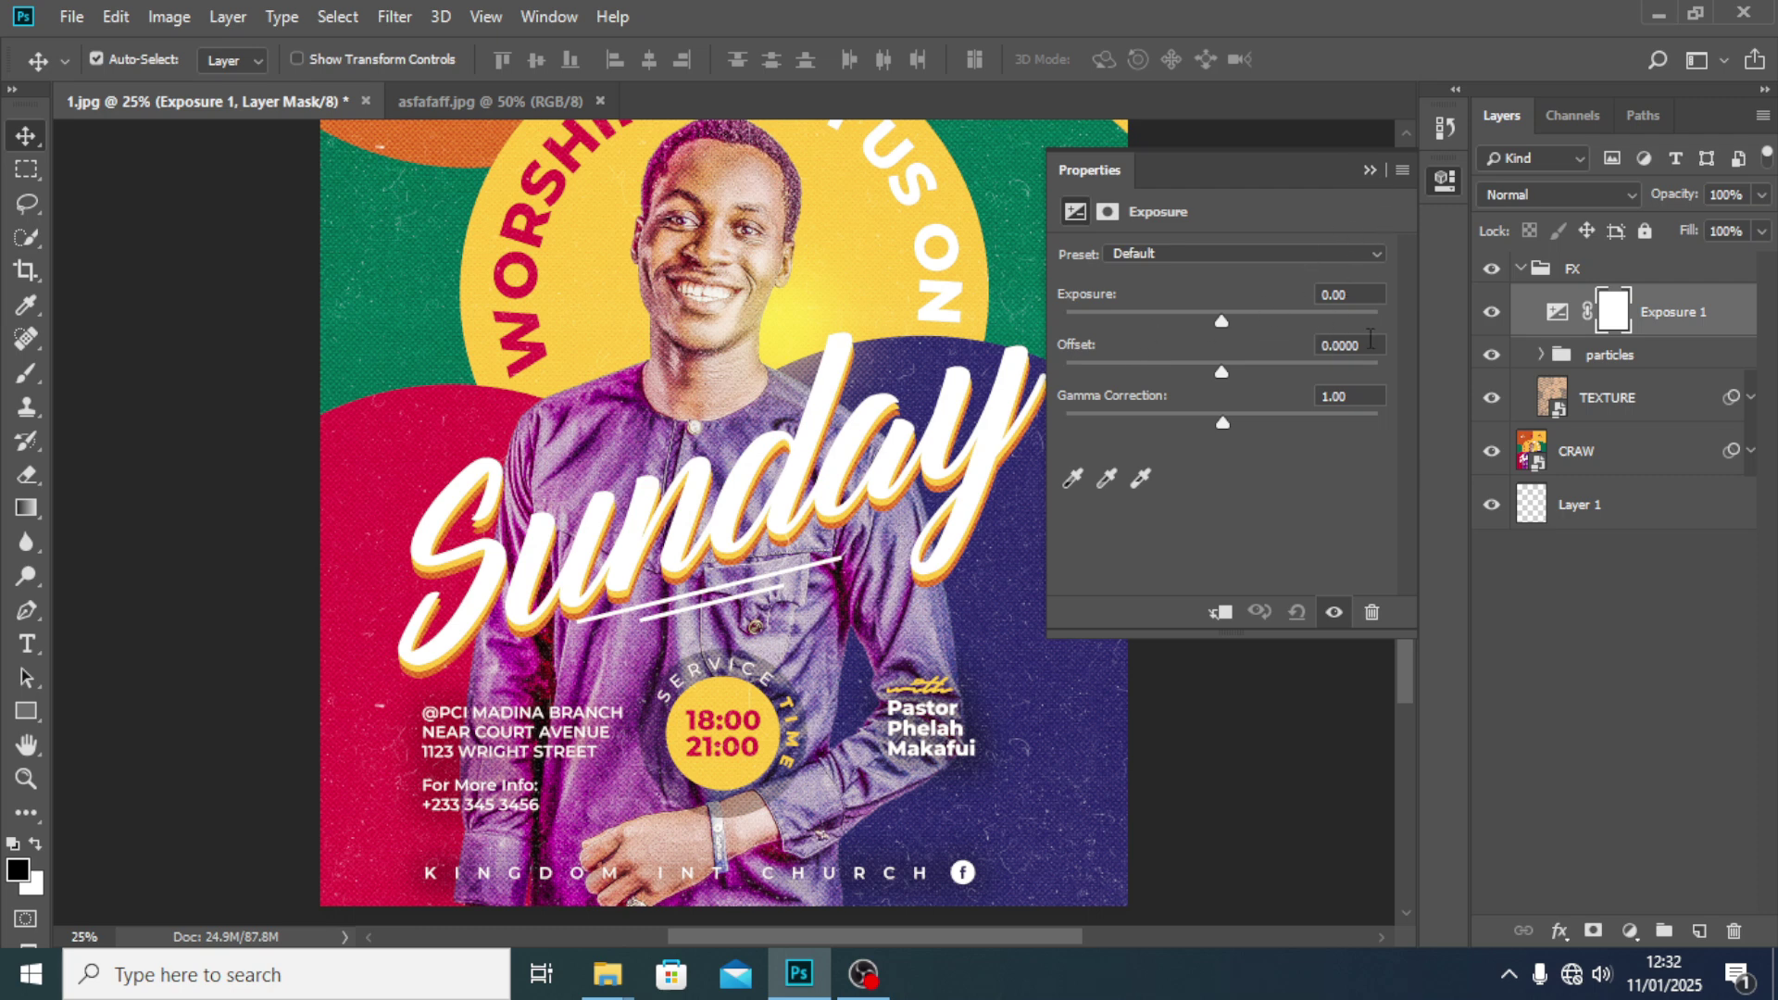
{"action": "left_click_drag", "start_coordinate": [1337, 341], "coordinate": [1372, 342]}
{"action": "type", "text": "200"}
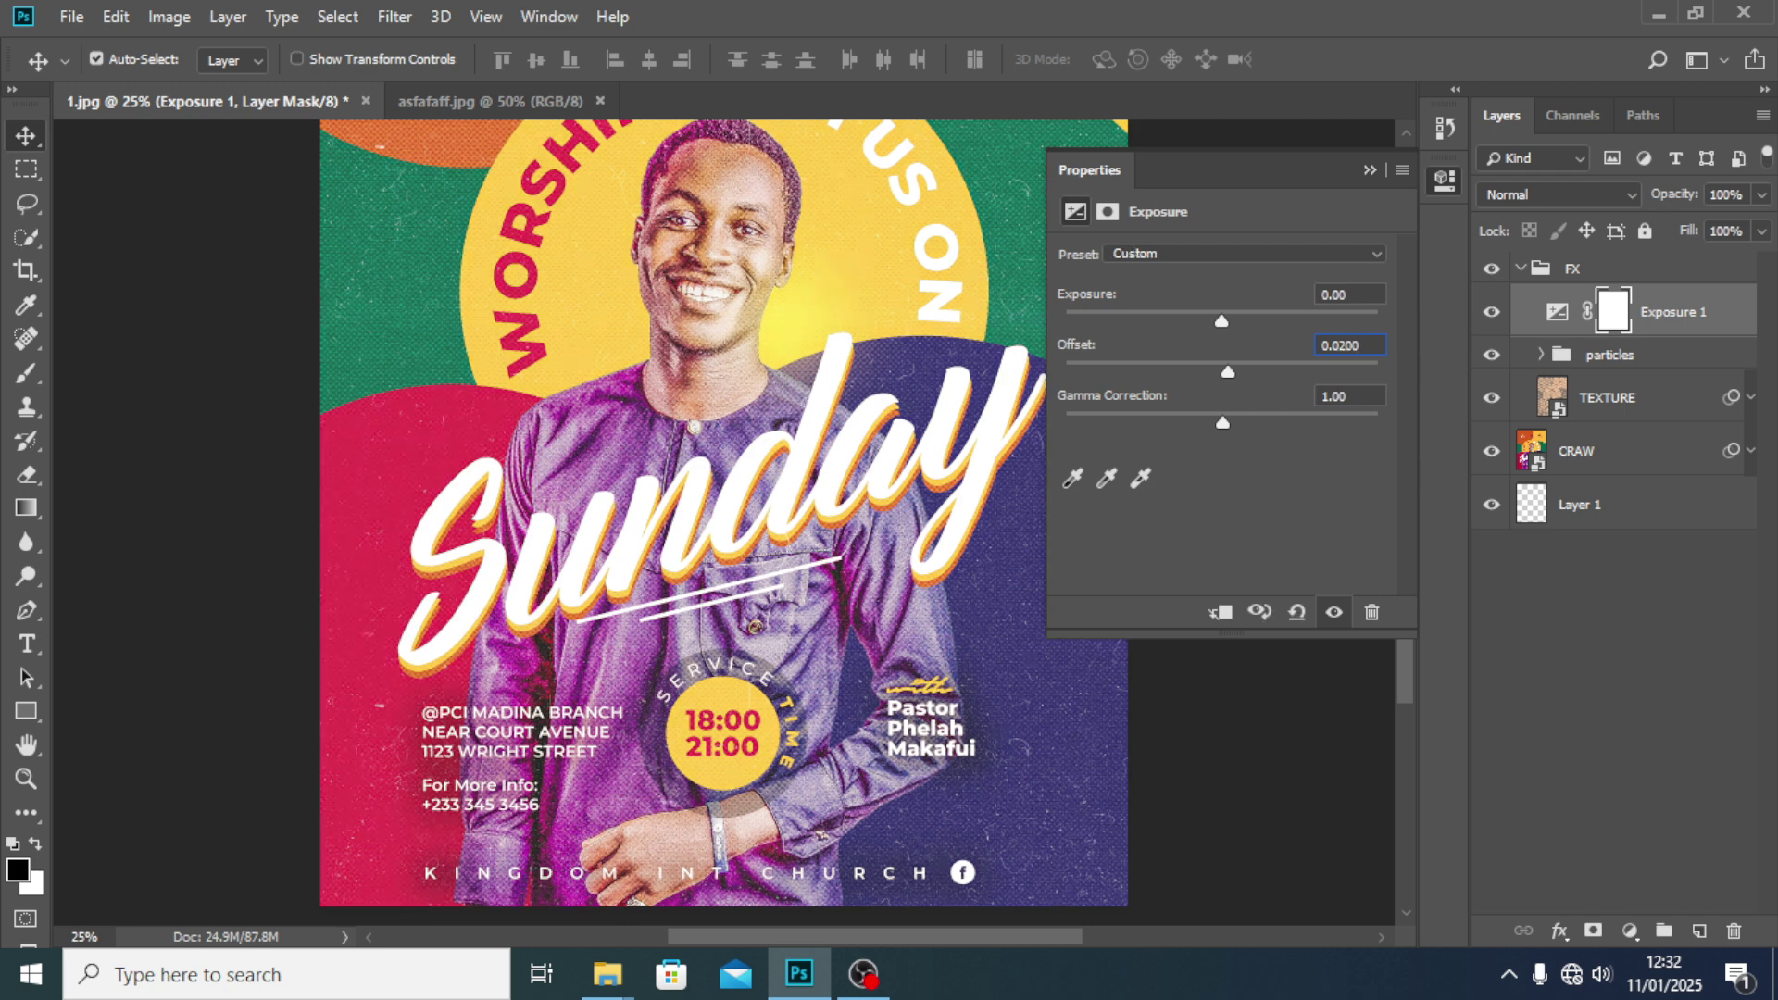
{"action": "left_click", "coordinate": [1368, 170]}
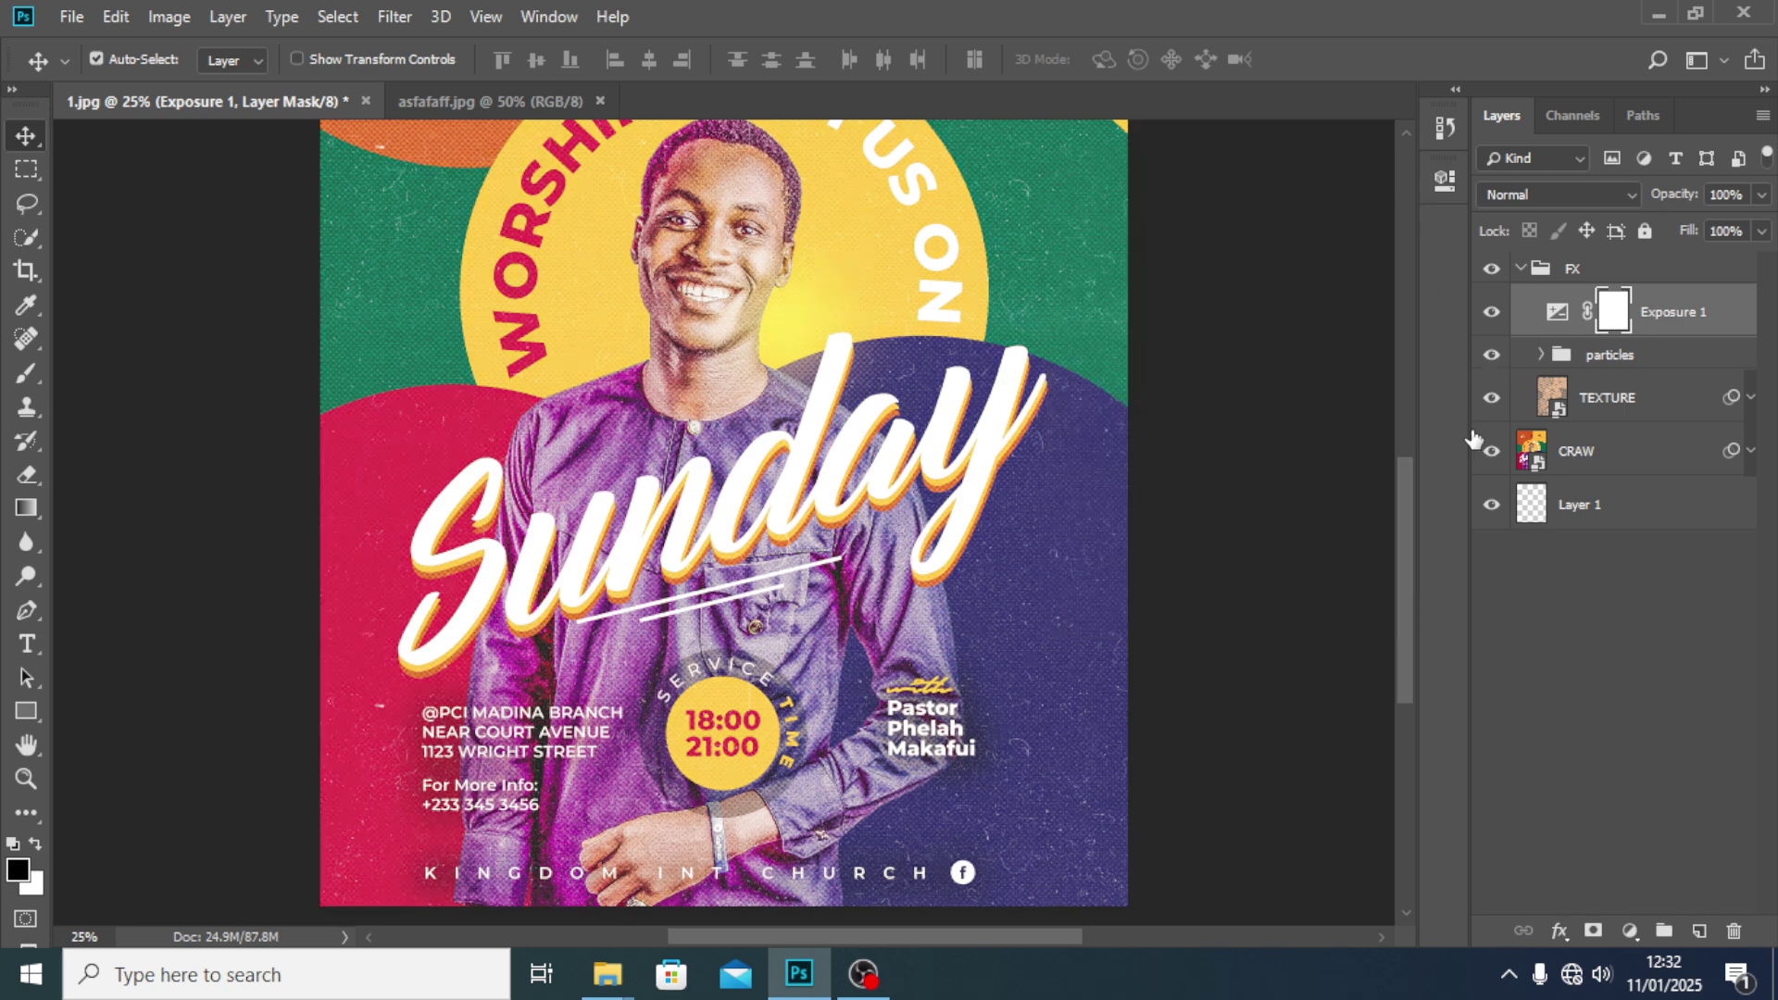
{"action": "key", "text": "ctrl+minus"}
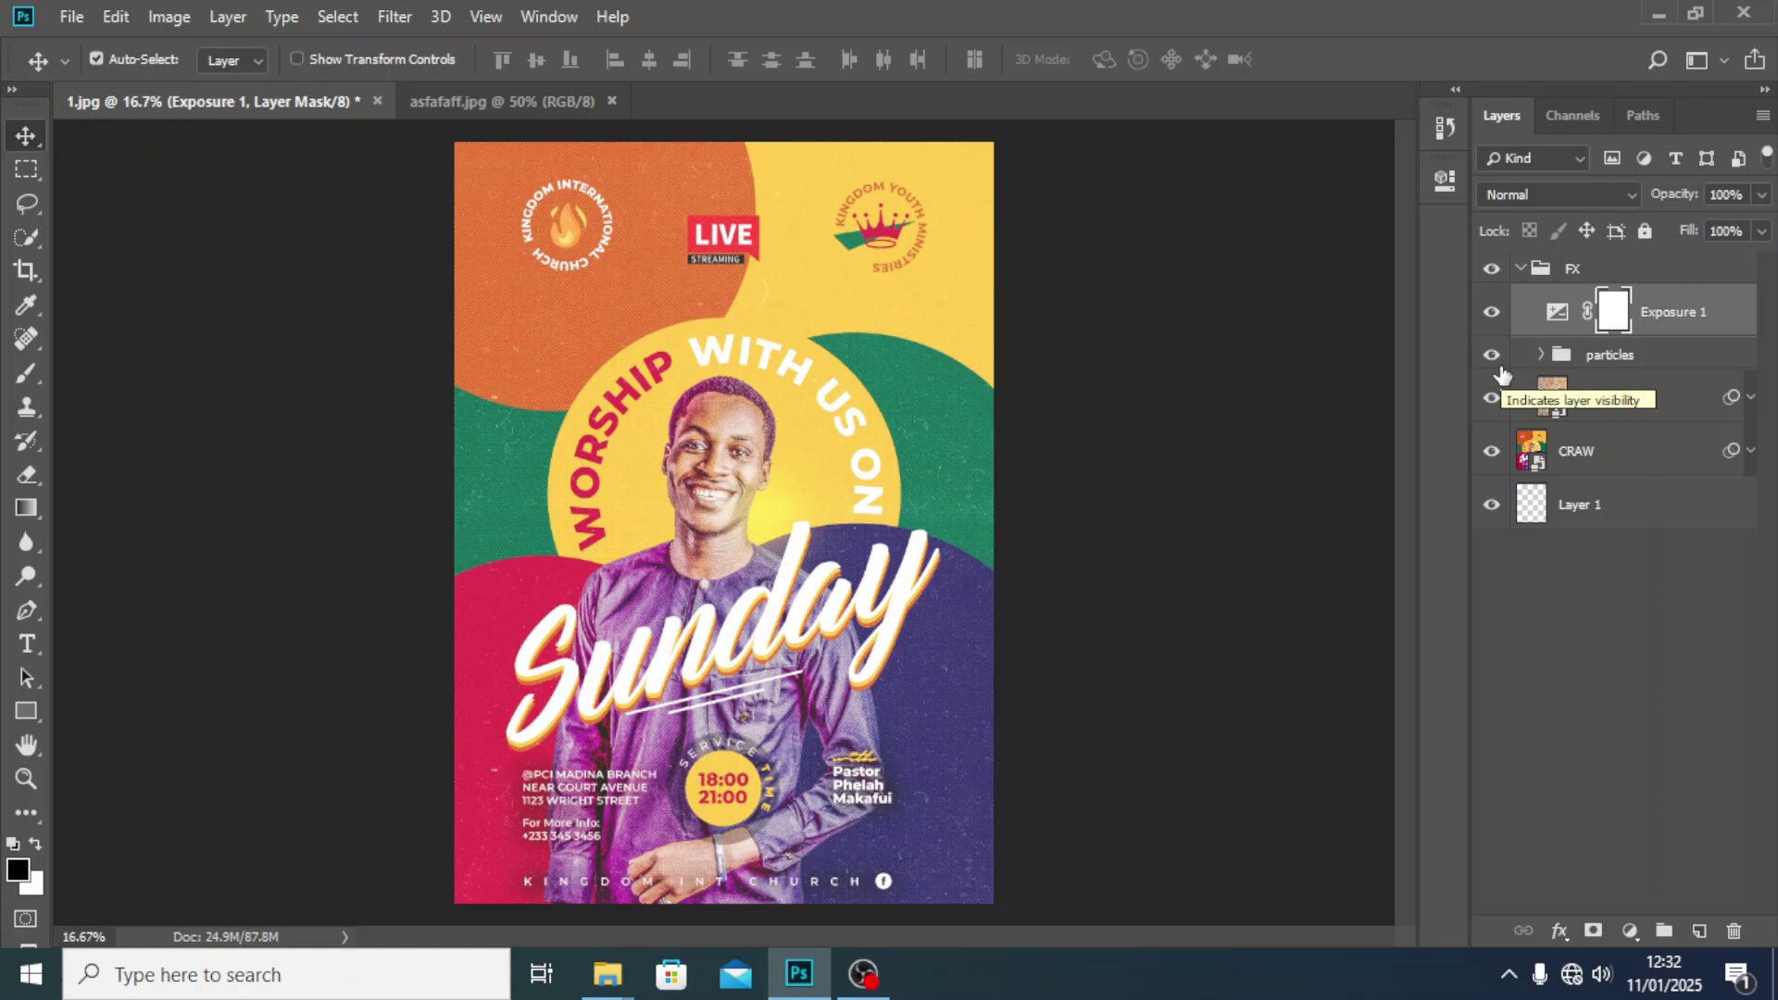
- Correct the Exposure 1 Offset to +0.0150
{"action": "left_click", "coordinate": [1491, 312]}
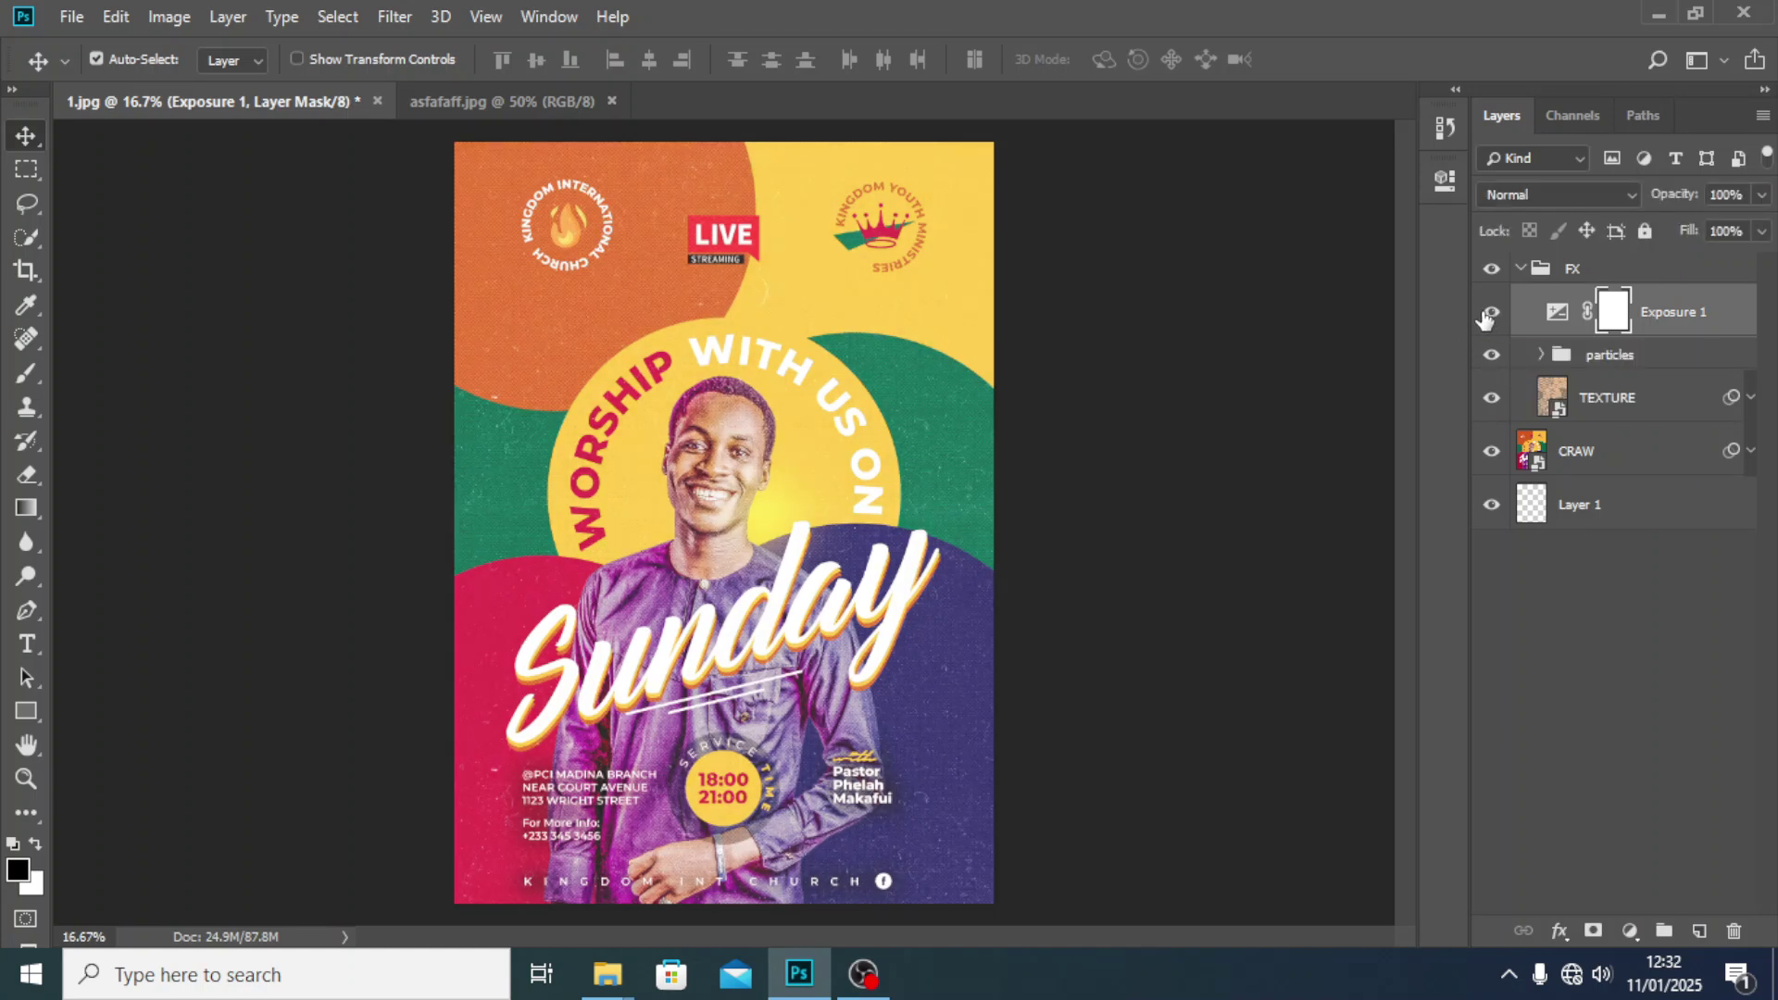
{"action": "double_click", "coordinate": [1556, 312]}
{"action": "left_click", "coordinate": [1351, 345]}
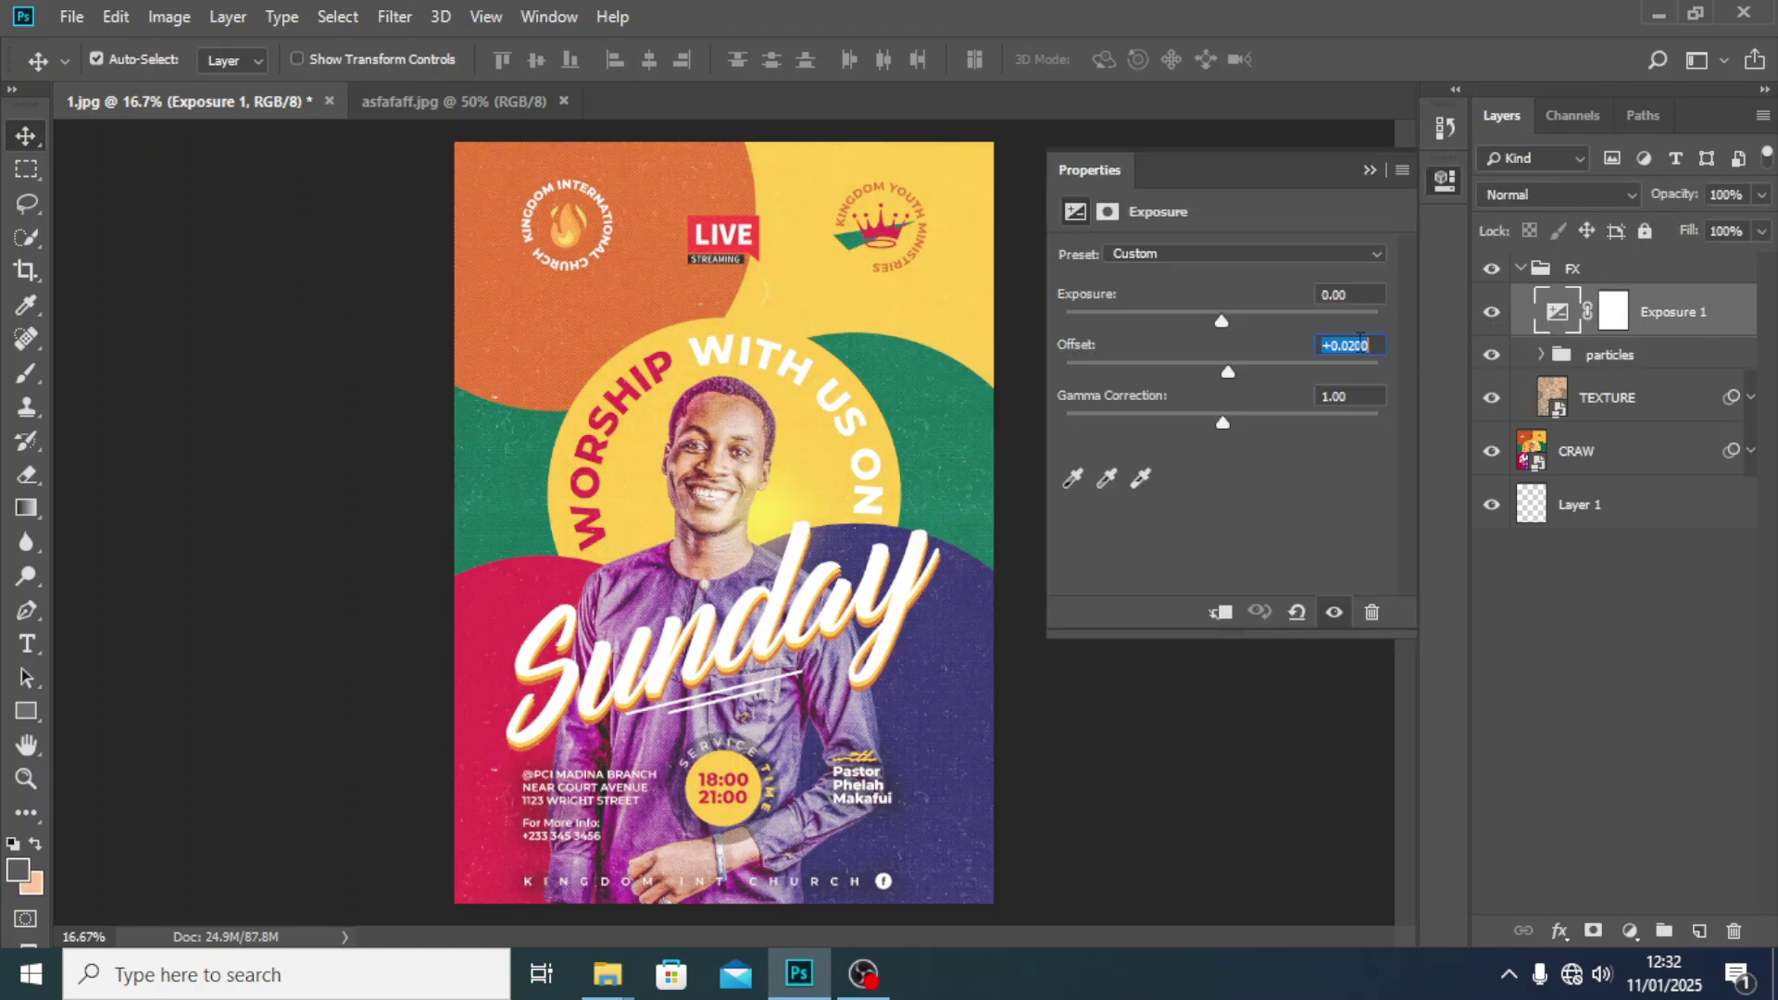
{"action": "left_click", "coordinate": [1351, 347]}
{"action": "left_click_drag", "start_coordinate": [1351, 349], "coordinate": [1401, 353]}
{"action": "type", "text": "150"}
{"action": "left_click", "coordinate": [1368, 170]}
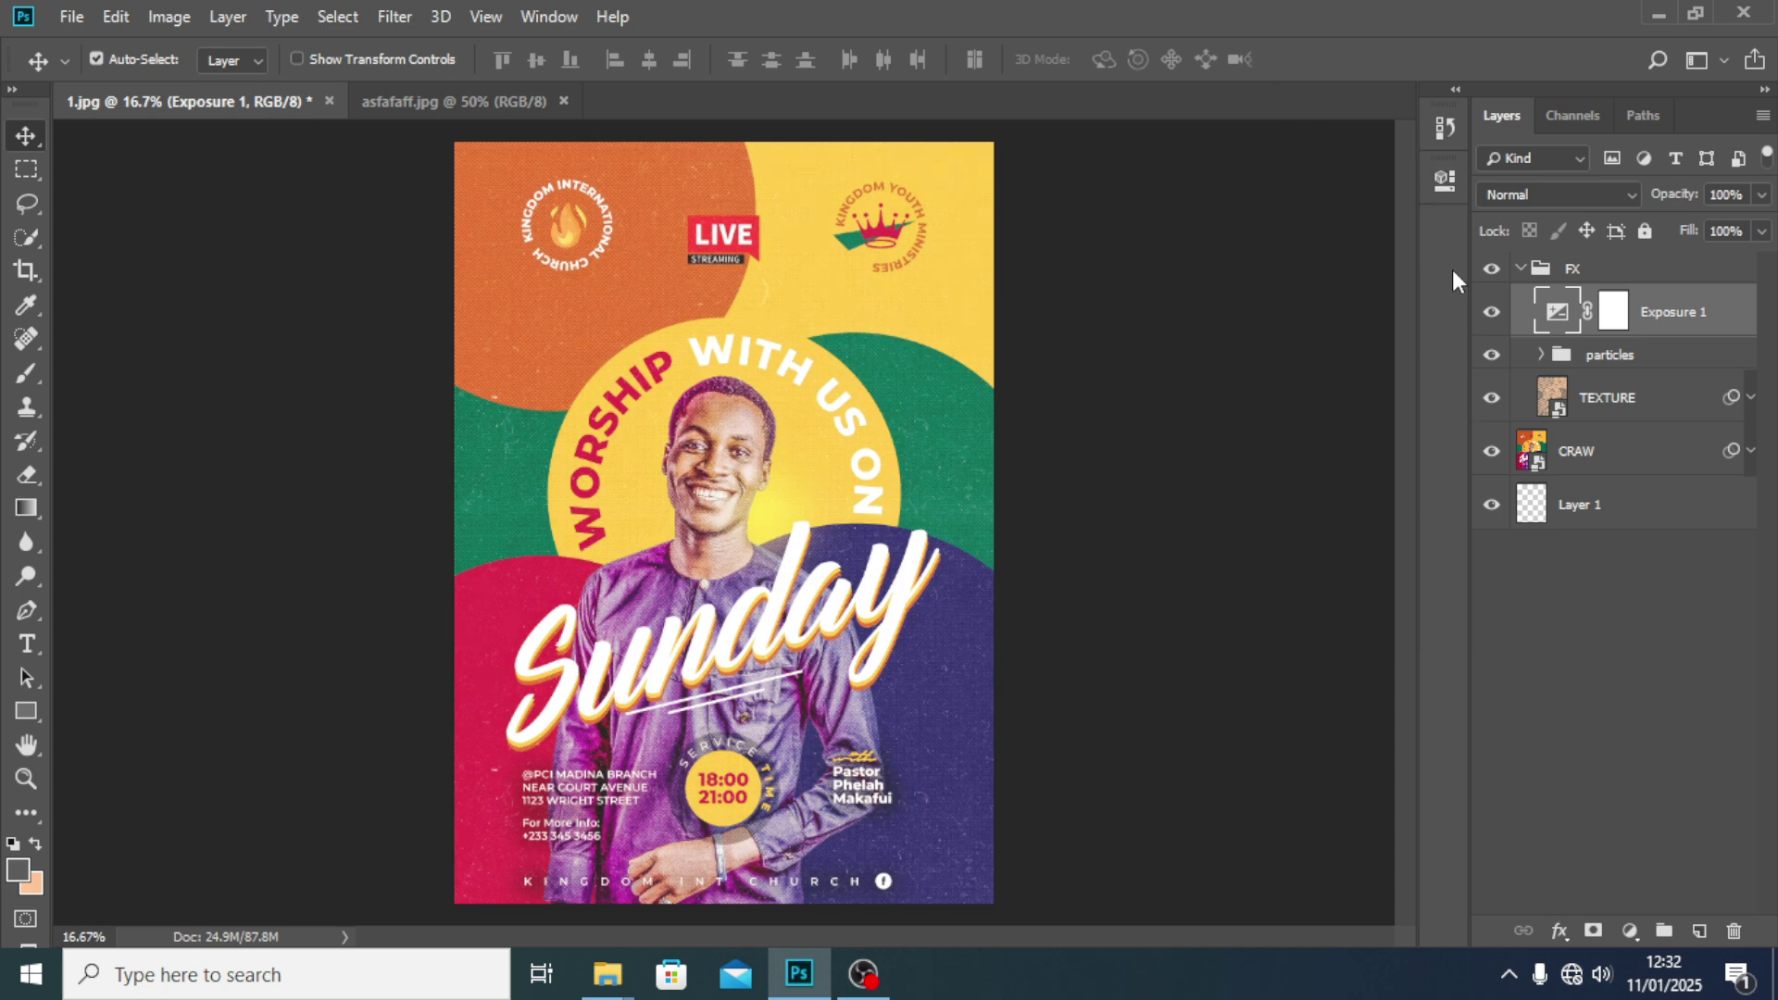
- Compare Exposure 1 on and off, then set its opacity to 54%
{"action": "left_click", "coordinate": [1491, 315]}
{"action": "left_click", "coordinate": [1491, 315]}
{"action": "left_click", "coordinate": [1491, 315]}
{"action": "left_click", "coordinate": [1492, 314]}
{"action": "left_click", "coordinate": [1759, 196]}
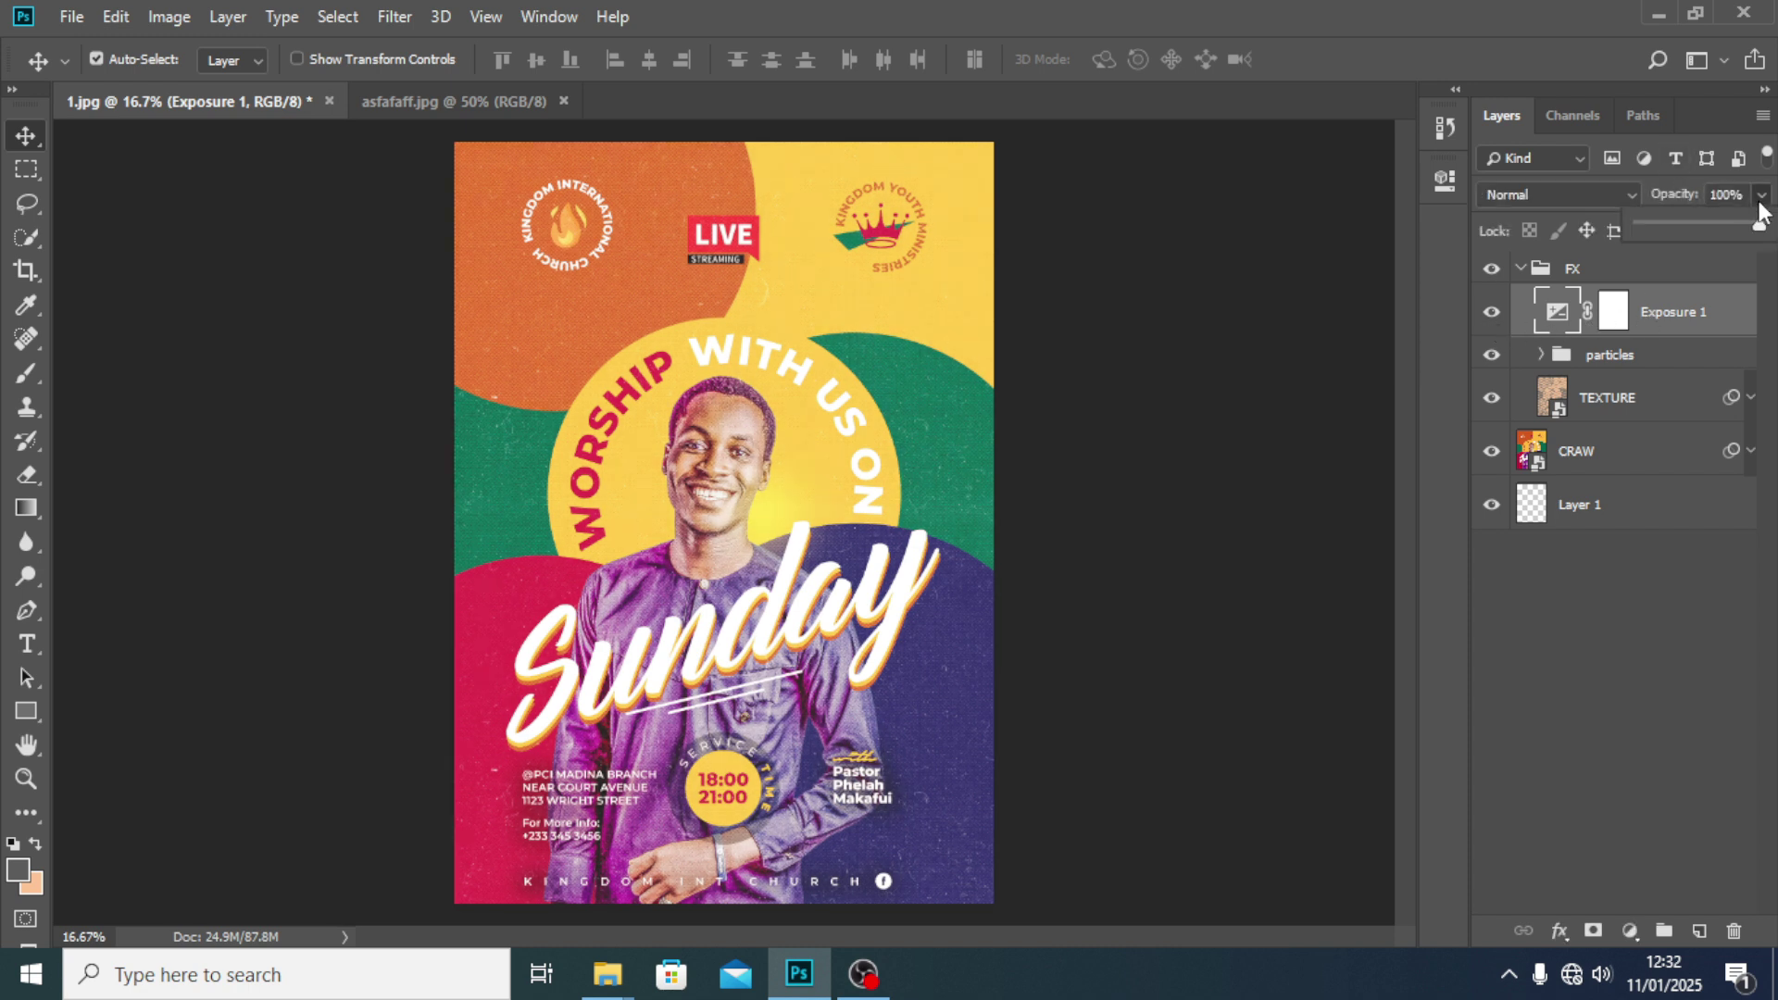
{"action": "left_click", "coordinate": [1630, 324]}
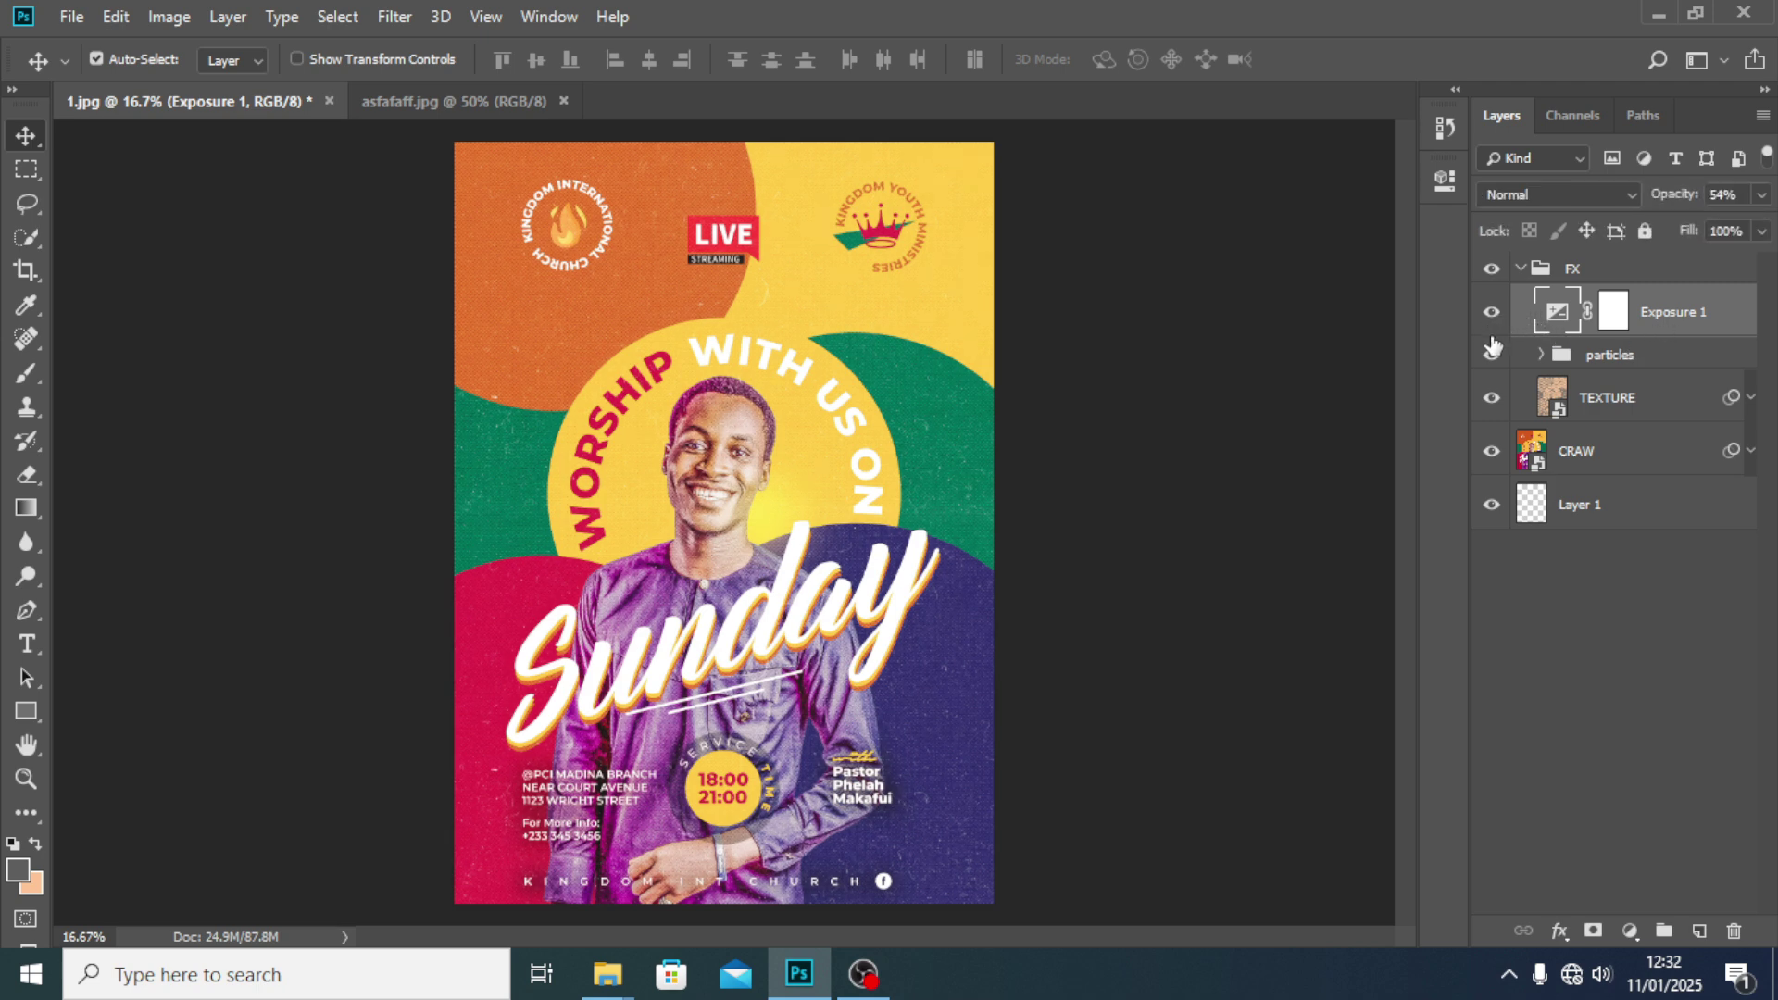
{"action": "key", "text": "ctrl+plus"}
{"action": "key", "text": "ctrl+plus"}
{"action": "key", "text": "ctrl+plus"}
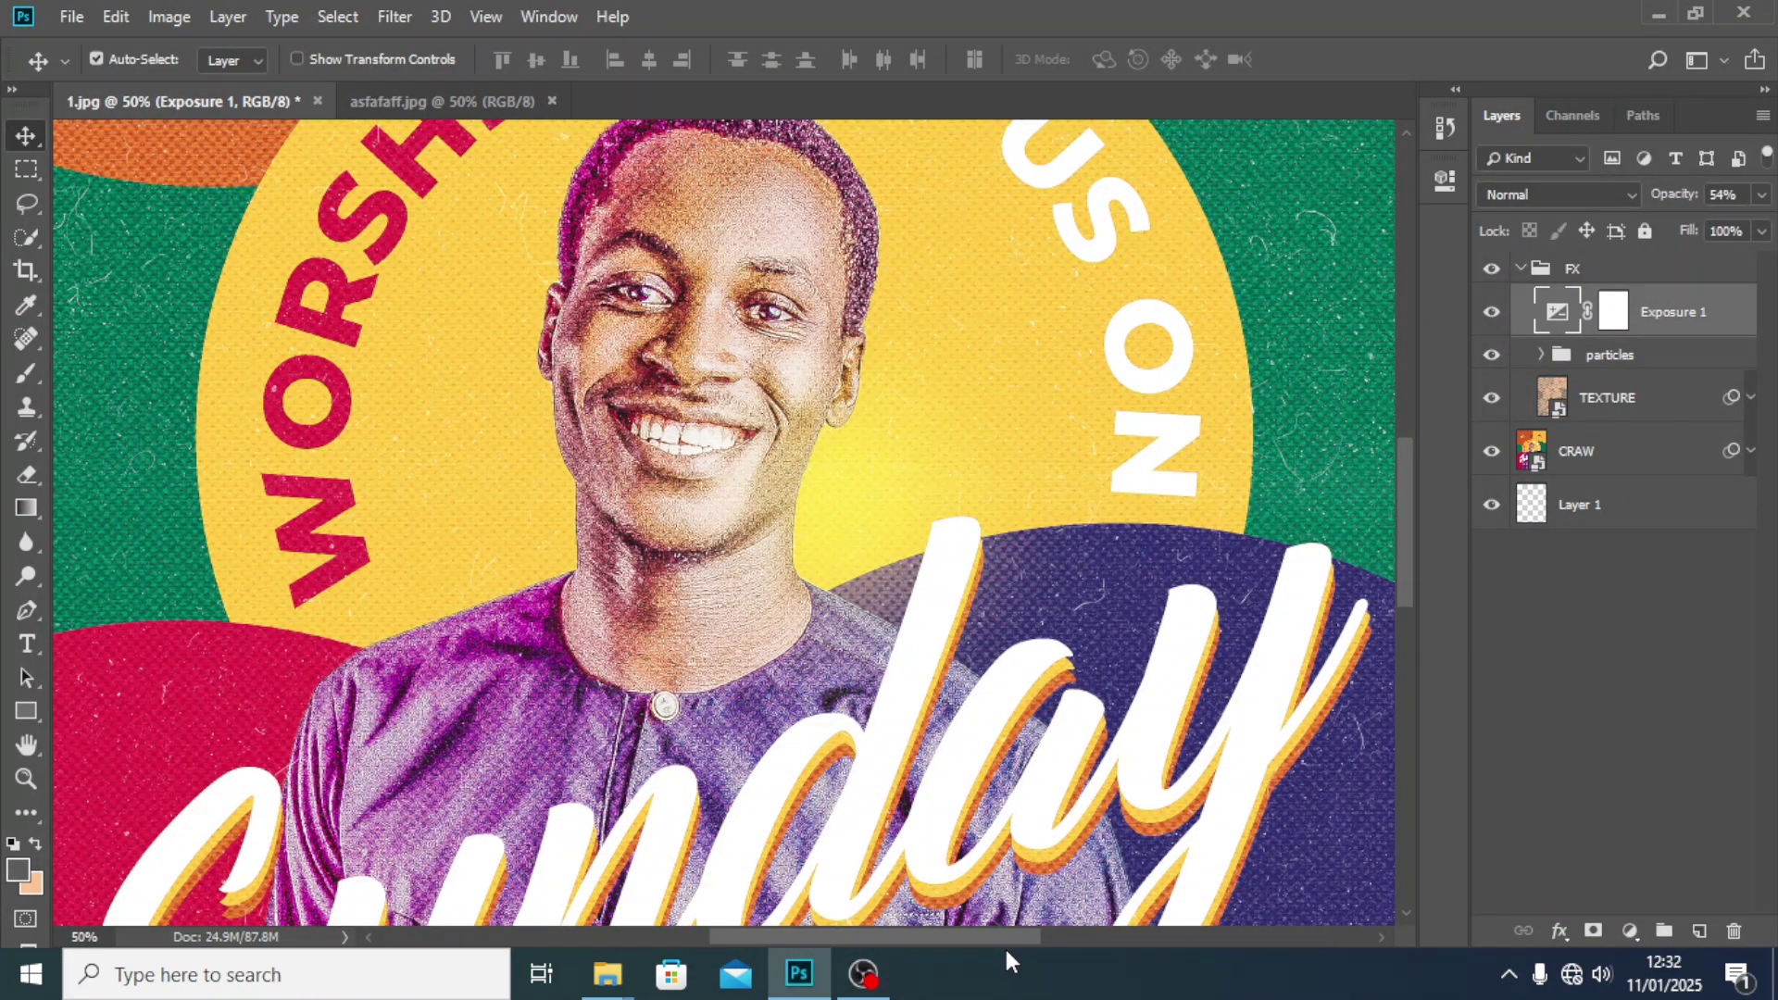
{"action": "left_click_drag", "start_coordinate": [962, 933], "coordinate": [866, 933]}
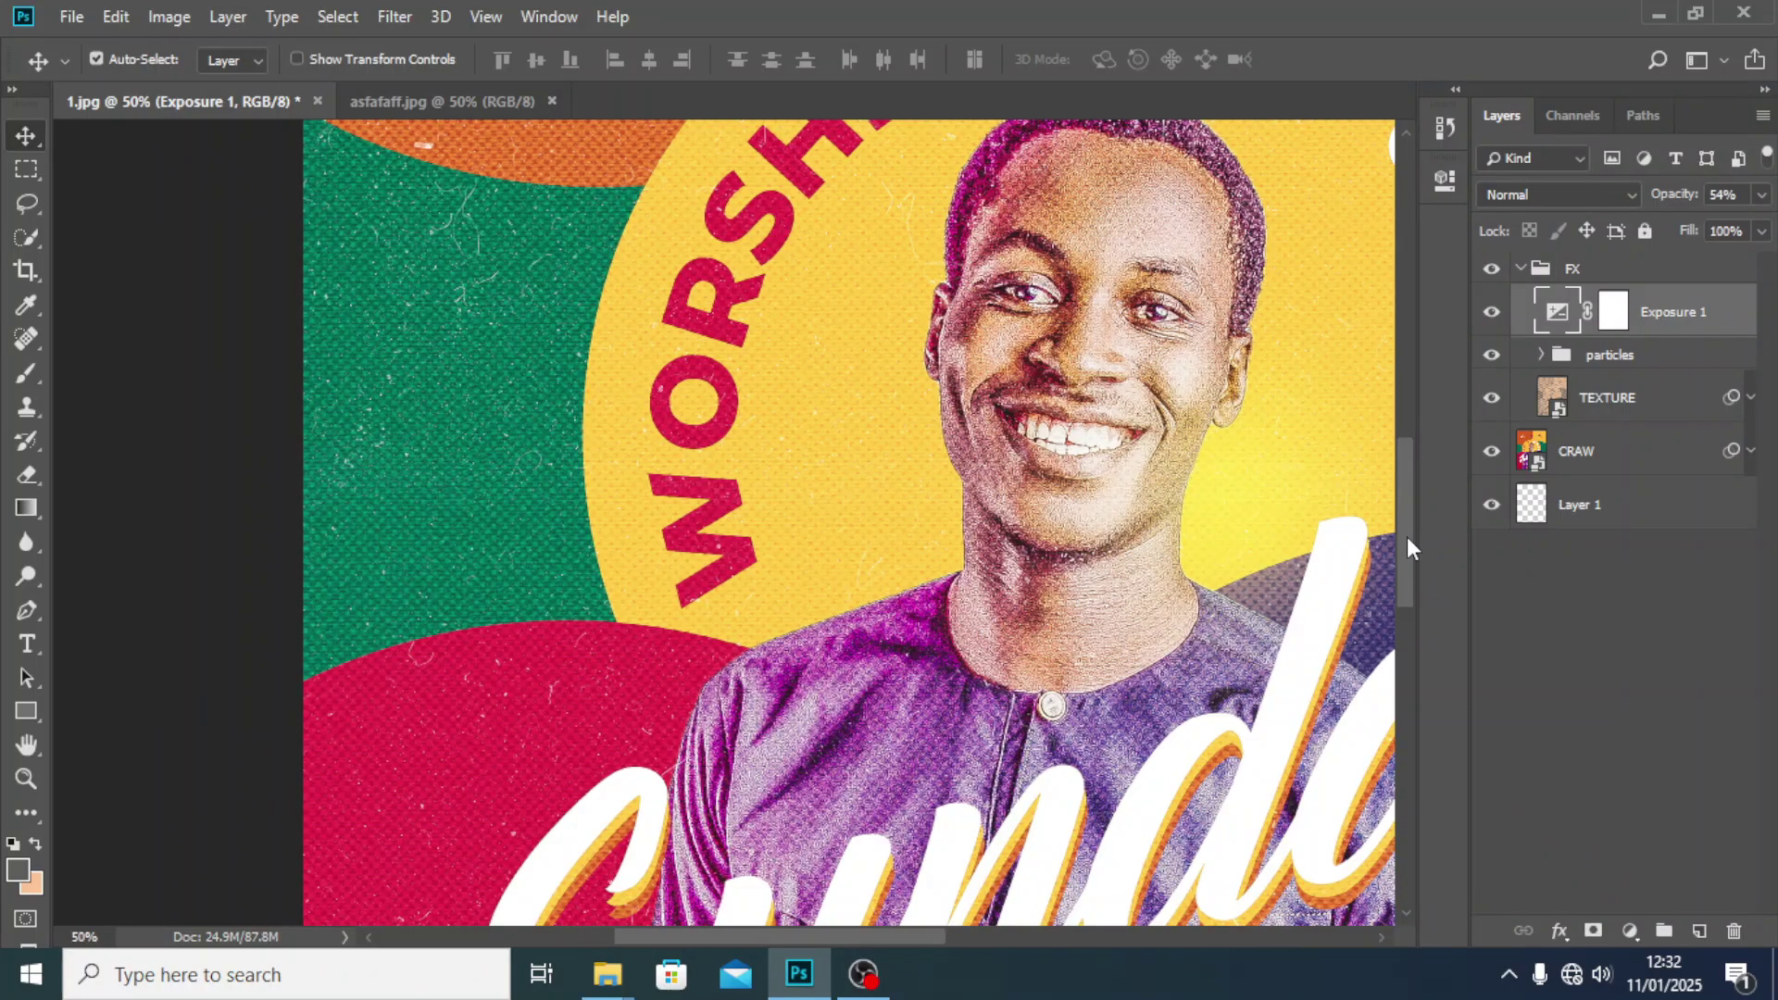
{"action": "left_click_drag", "start_coordinate": [1407, 547], "coordinate": [1370, 343]}
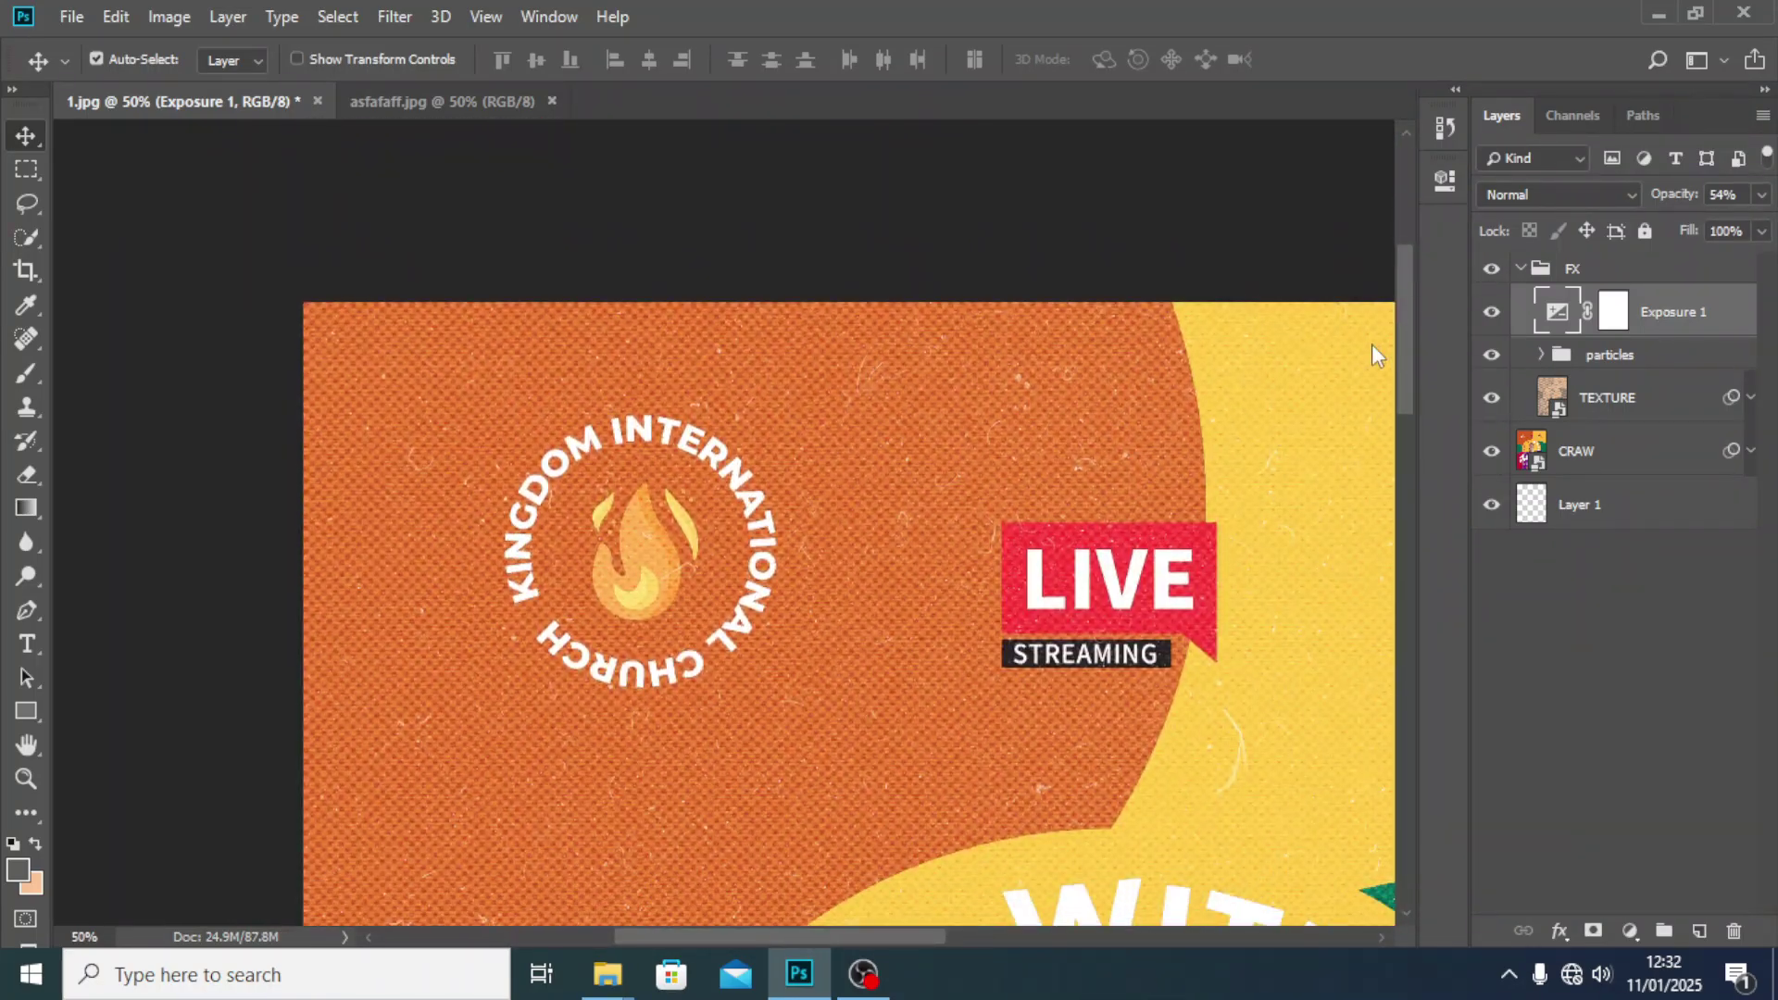
{"action": "left_click_drag", "start_coordinate": [808, 941], "coordinate": [968, 937]}
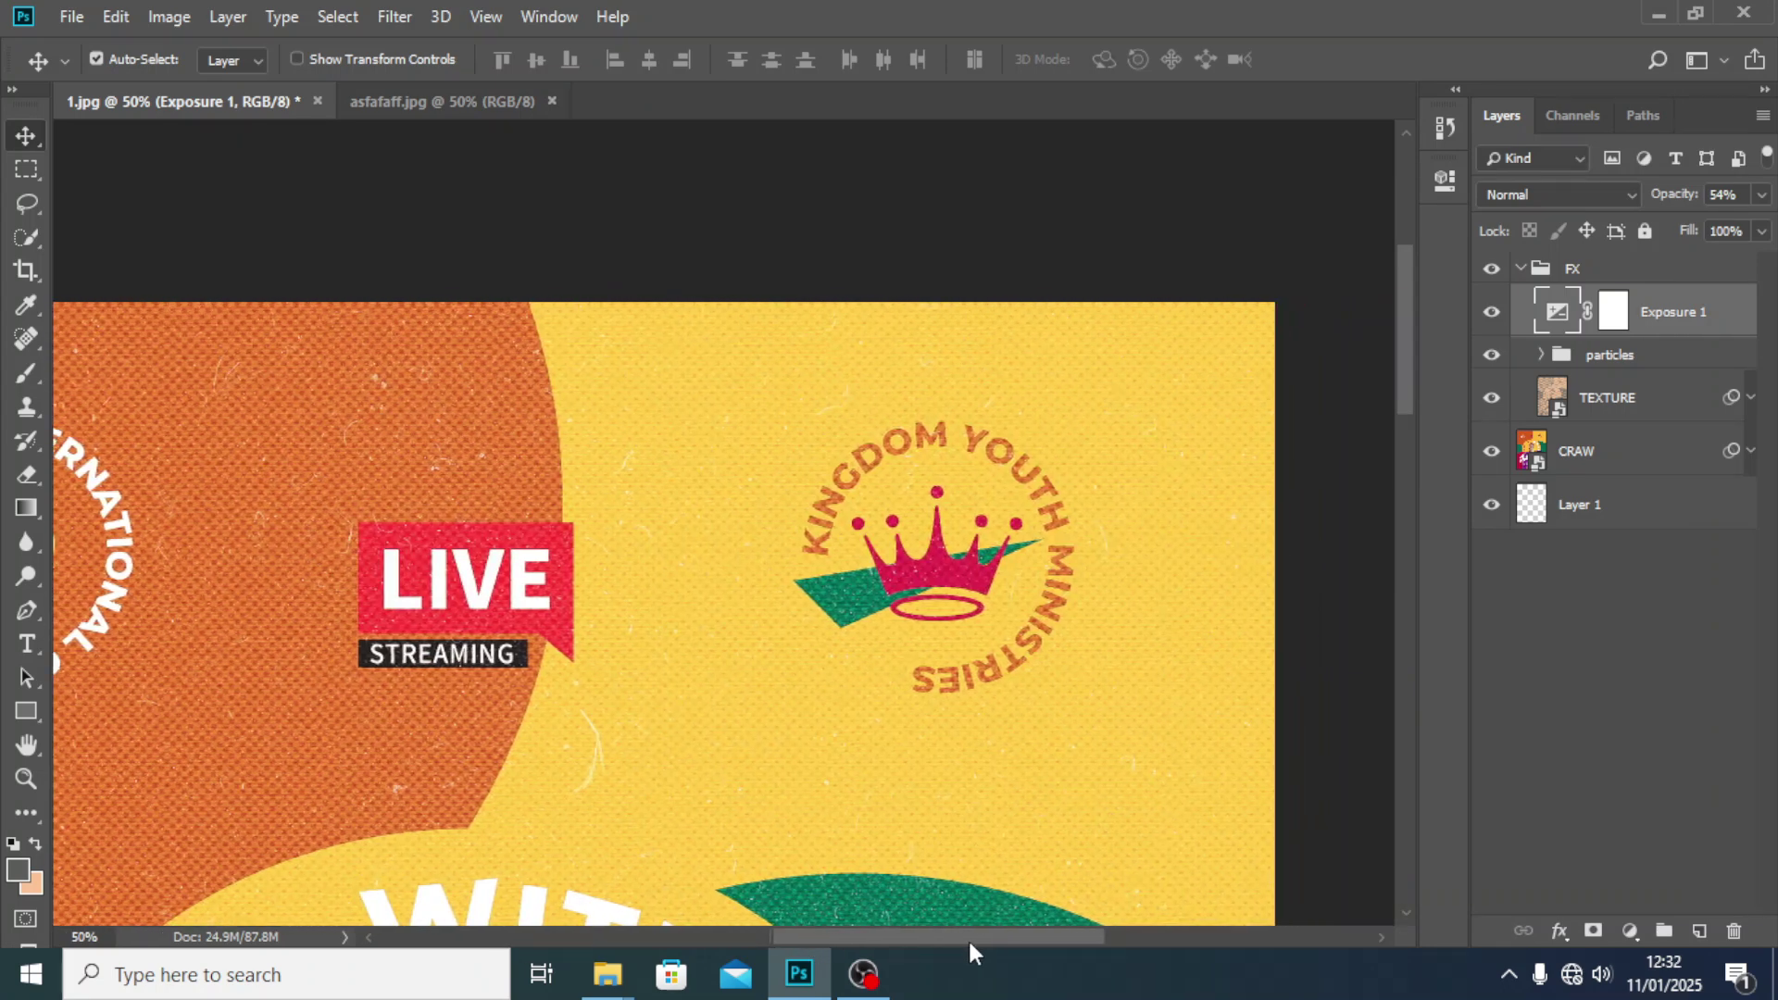